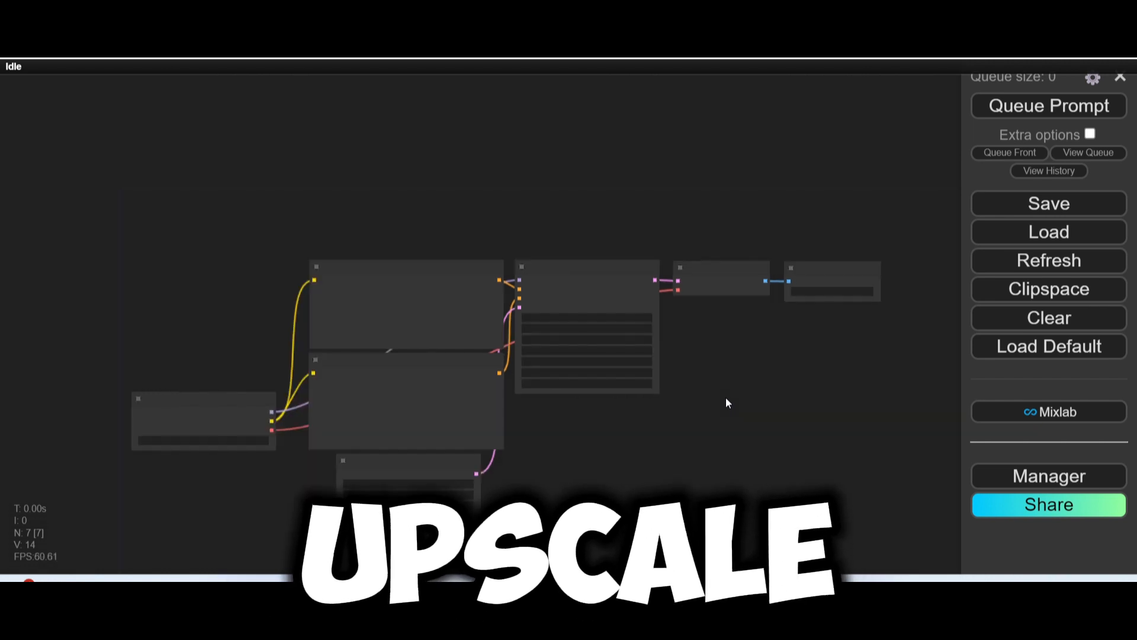
scroll(726, 403, up, 1)
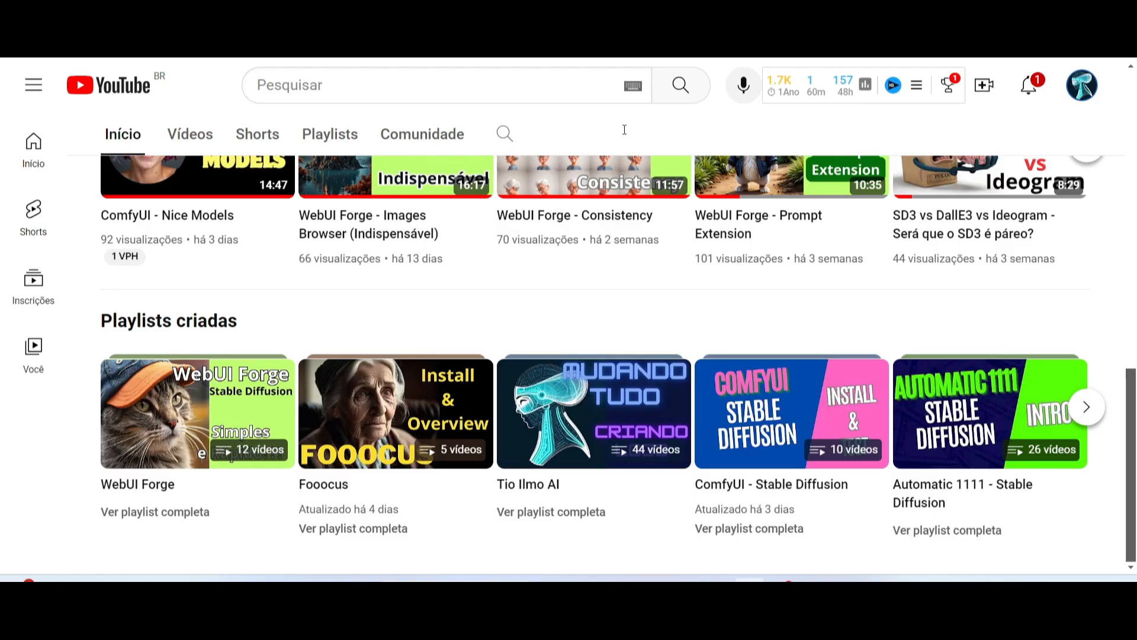
scroll(591, 310, up, 10)
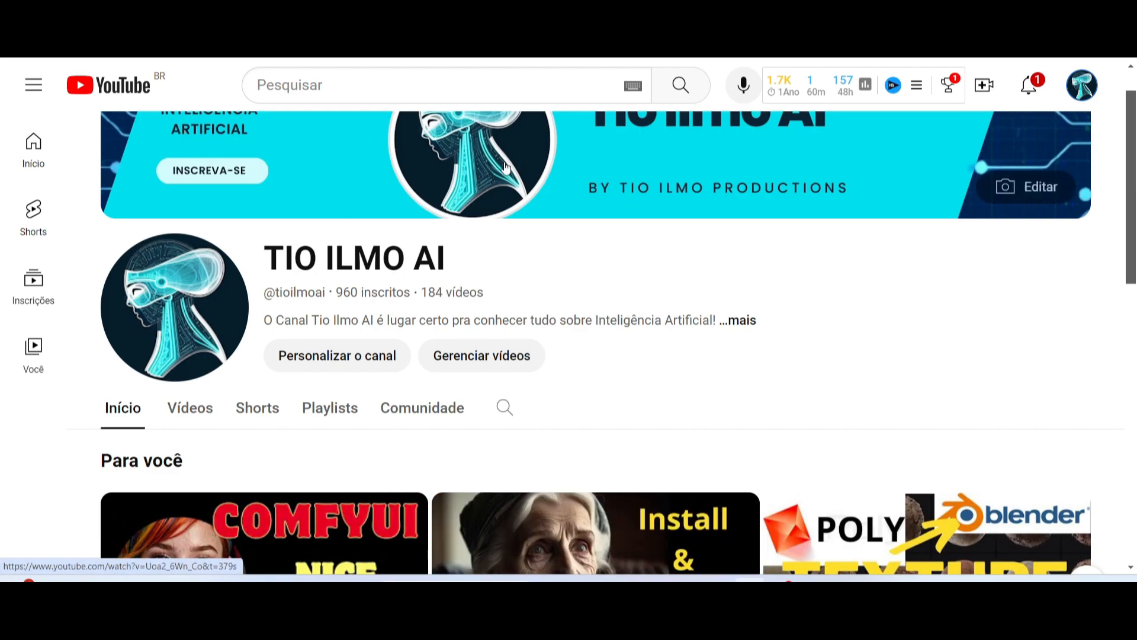
scroll(853, 449, down, 11)
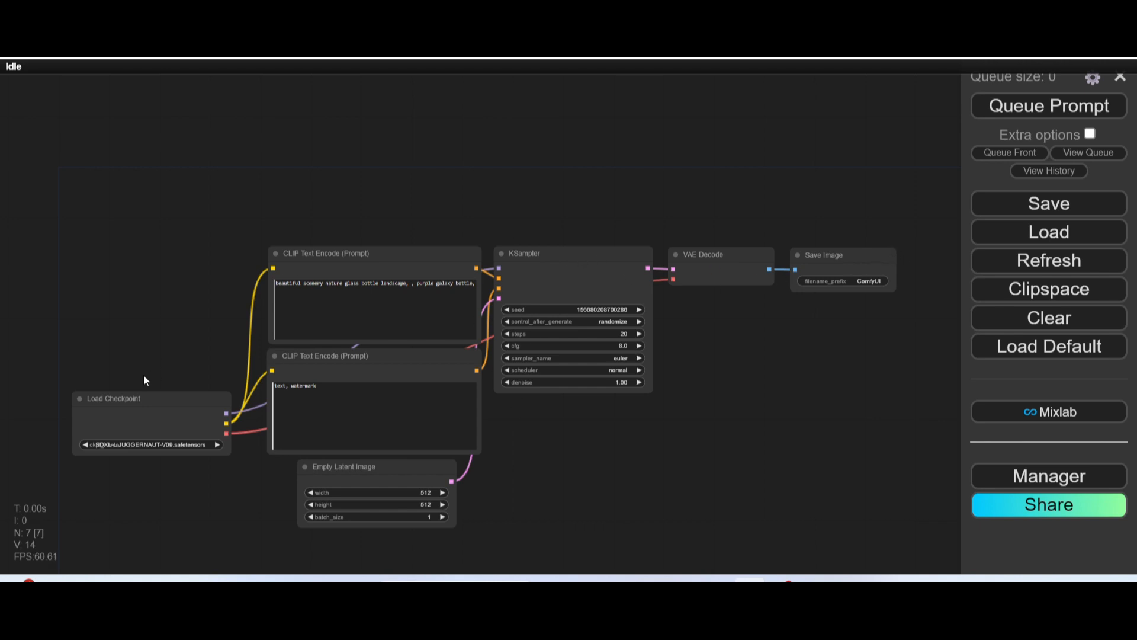
Move the Load Checkpoint node up and away from the CLIP Text Encode nodes and inspect its MODEL, CLIP and VAE outputs.
drag(165, 418, 112, 332)
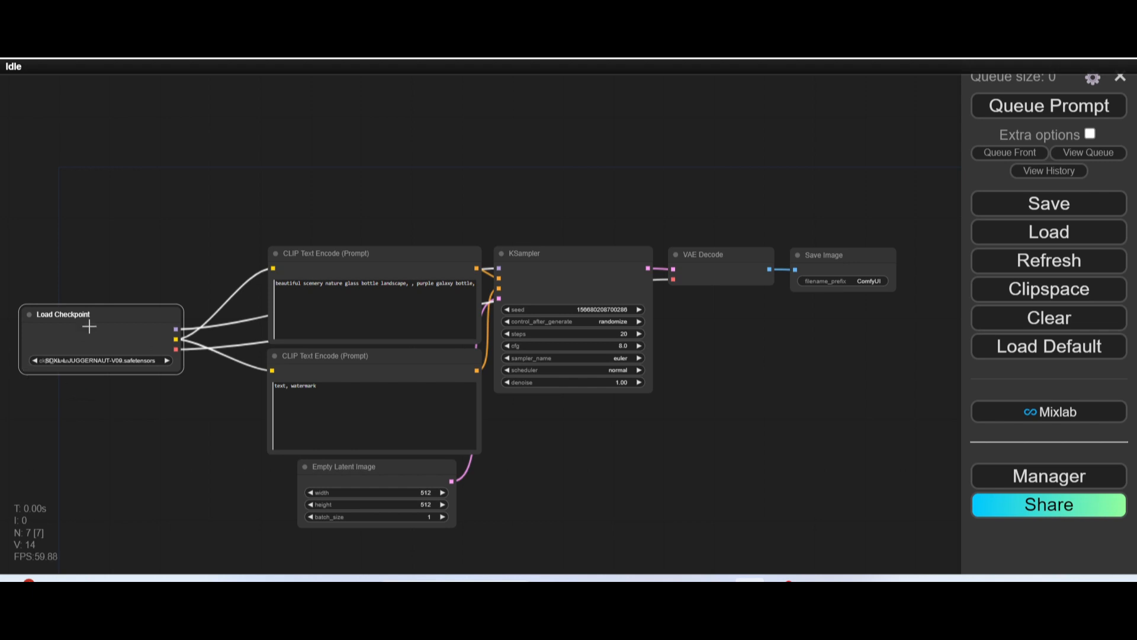
scroll(77, 330, up, 9)
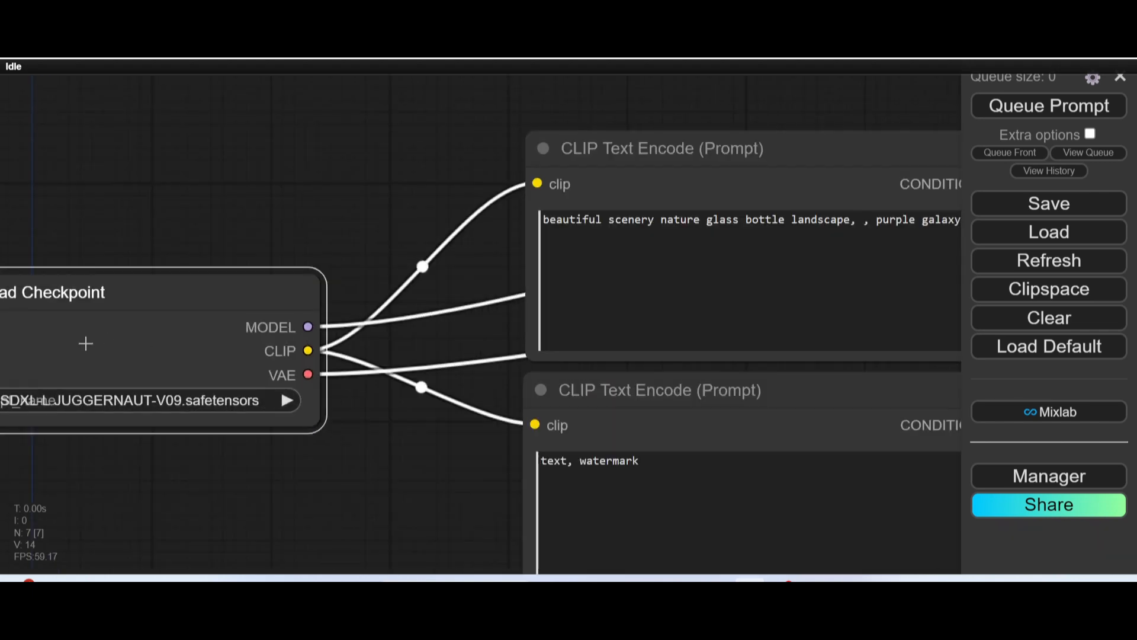
scroll(86, 343, up, 3)
drag(86, 343, 154, 320)
scroll(289, 337, down, 2)
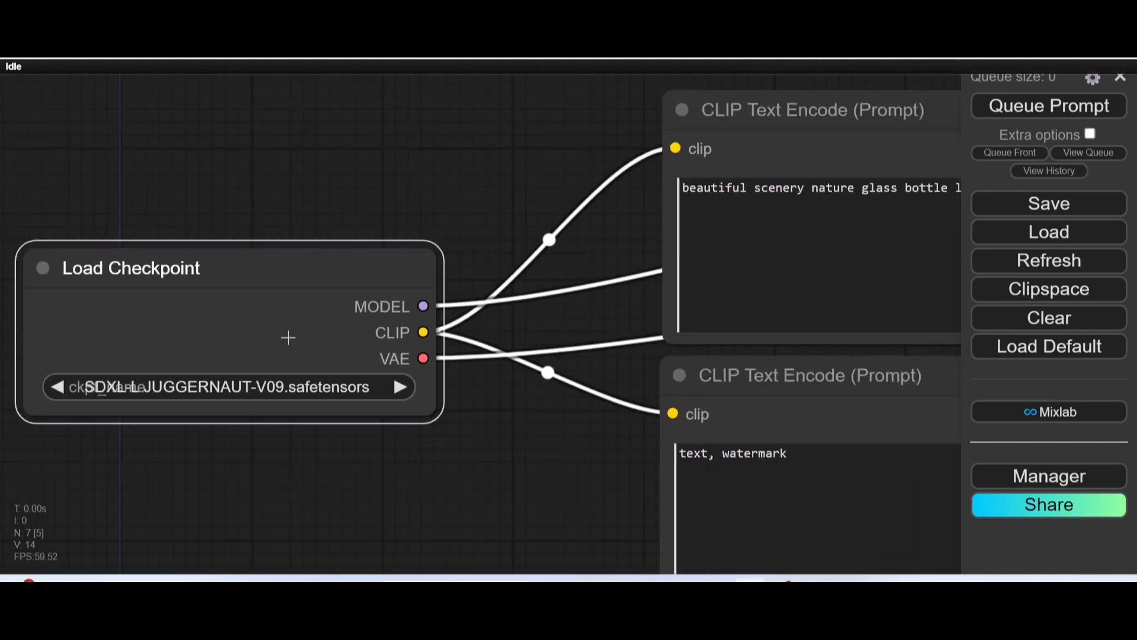
scroll(289, 337, down, 4)
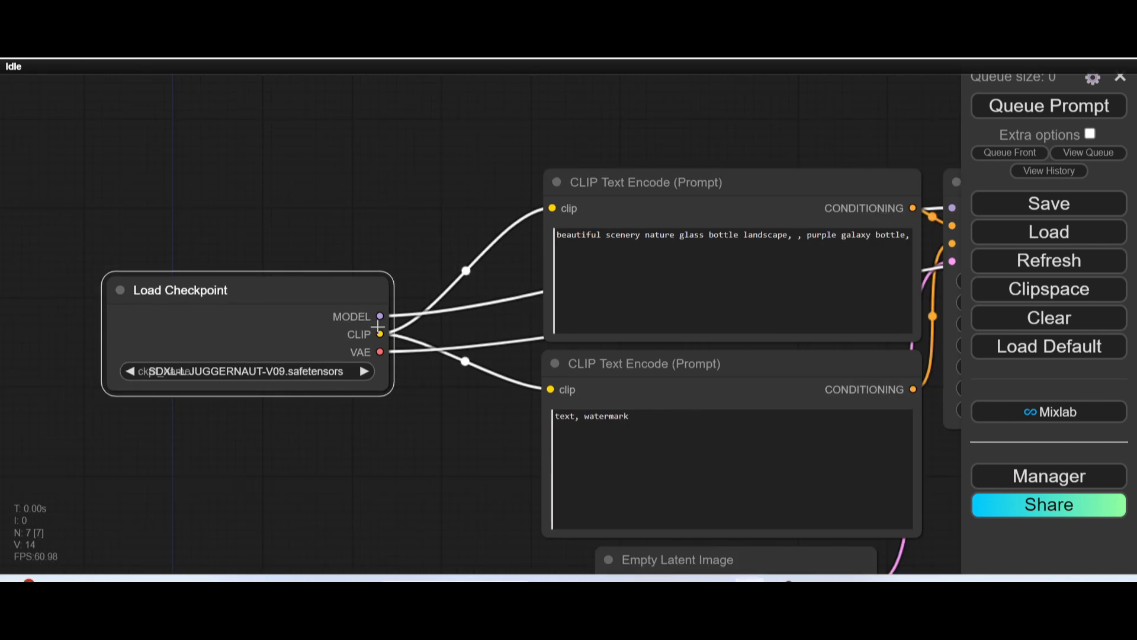
scroll(468, 293, down, 1)
drag(472, 283, 393, 311)
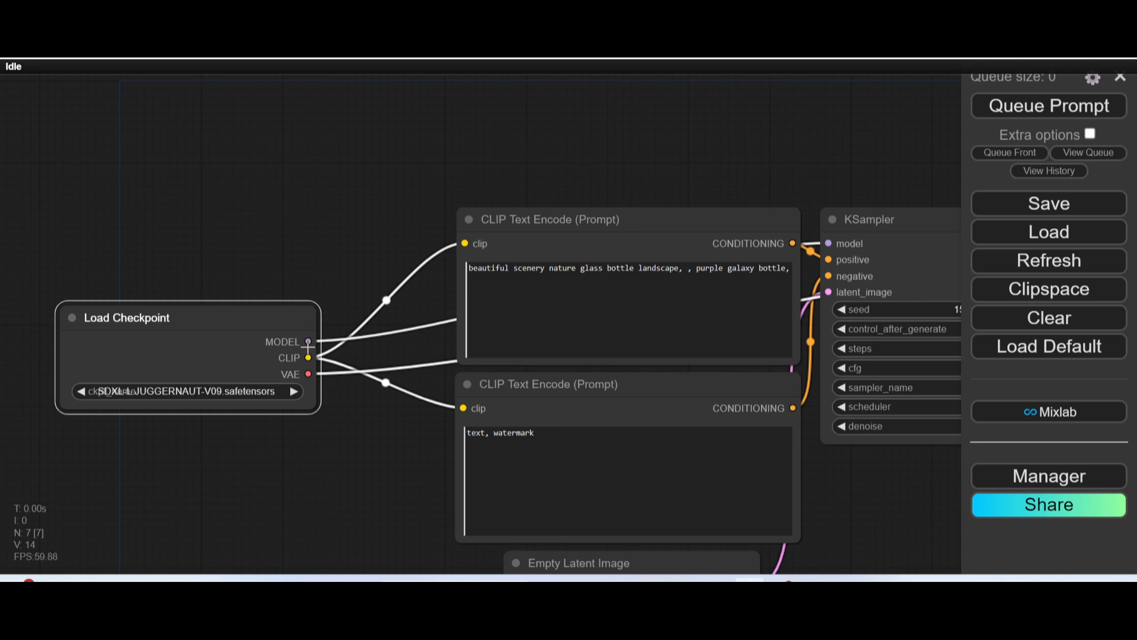
drag(399, 315, 261, 333)
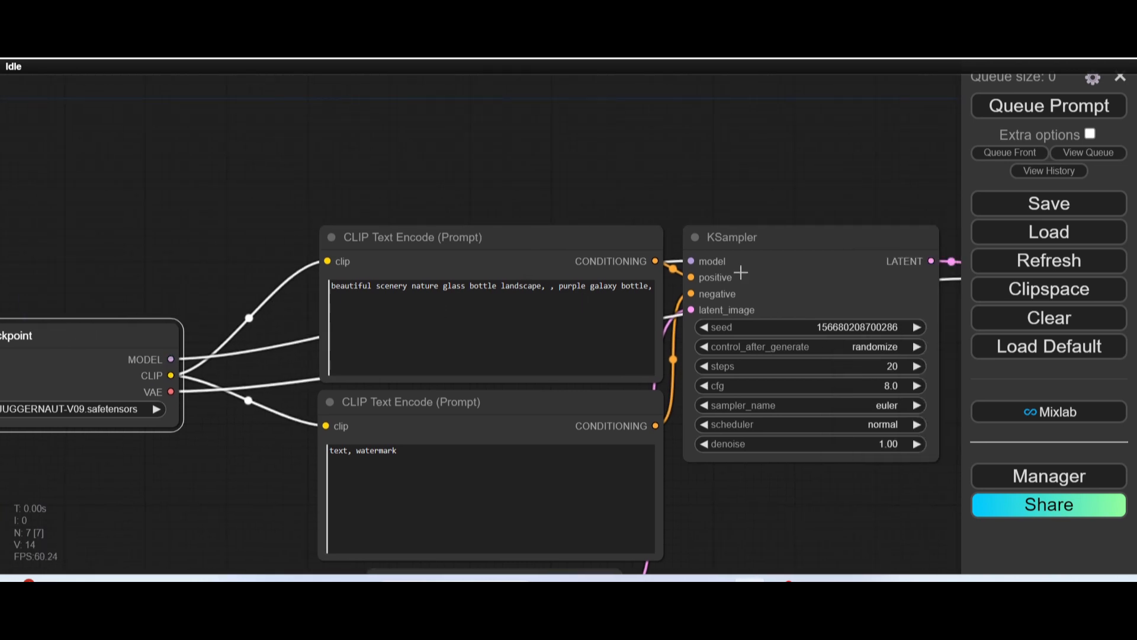
Move the KSampler node farther from the CLIP Text Encode nodes and link Load Checkpoint's MODEL output to it again.
drag(782, 243, 841, 260)
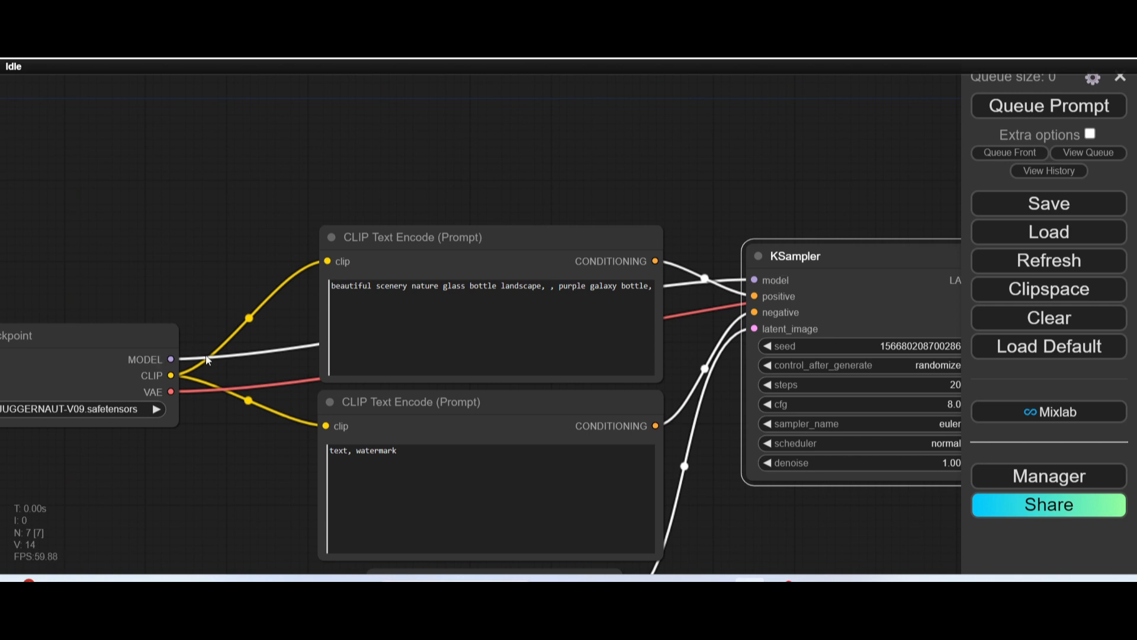
drag(170, 359, 760, 256)
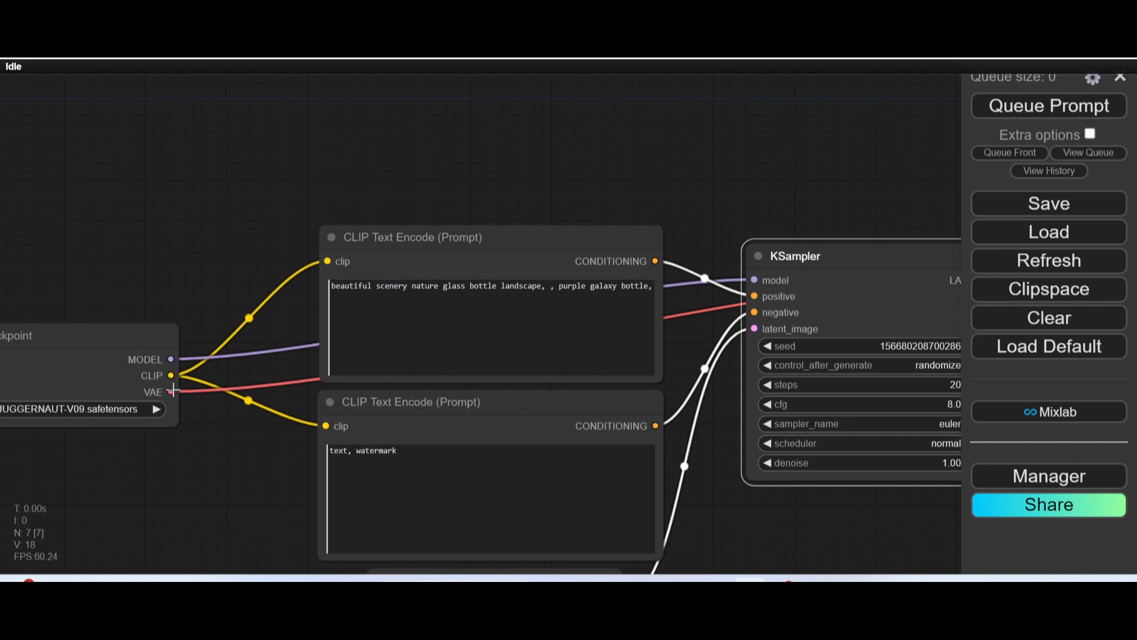
Place the VAE Decode node above the KSampler and shift the KSampler slightly away from the prompt nodes.
scroll(737, 314, down, 4)
drag(765, 450, 562, 495)
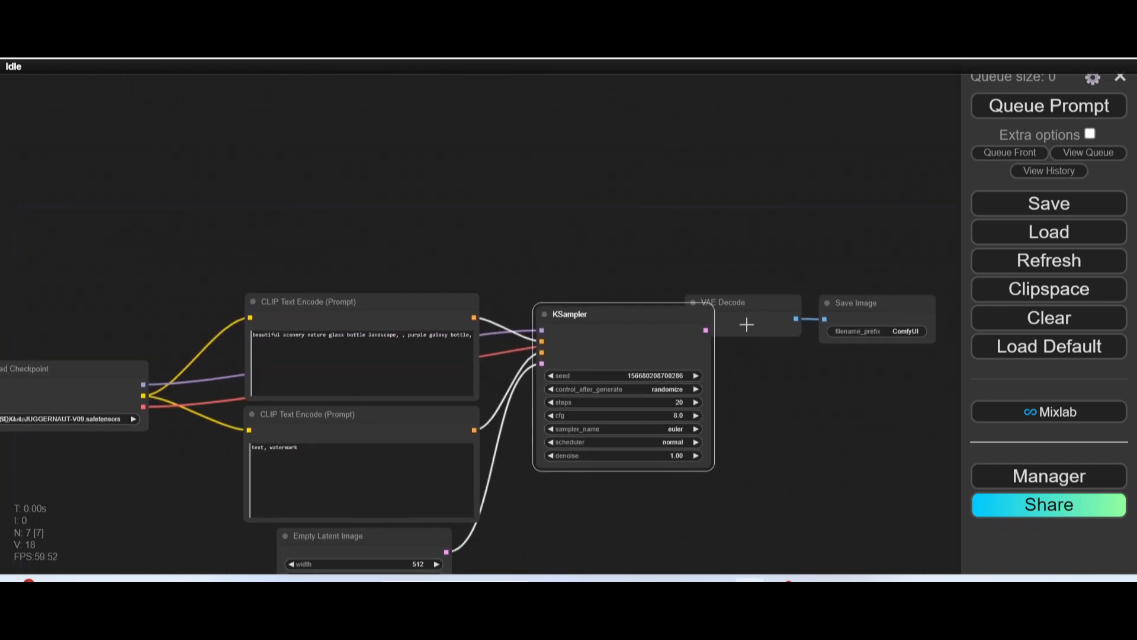
drag(747, 301, 754, 207)
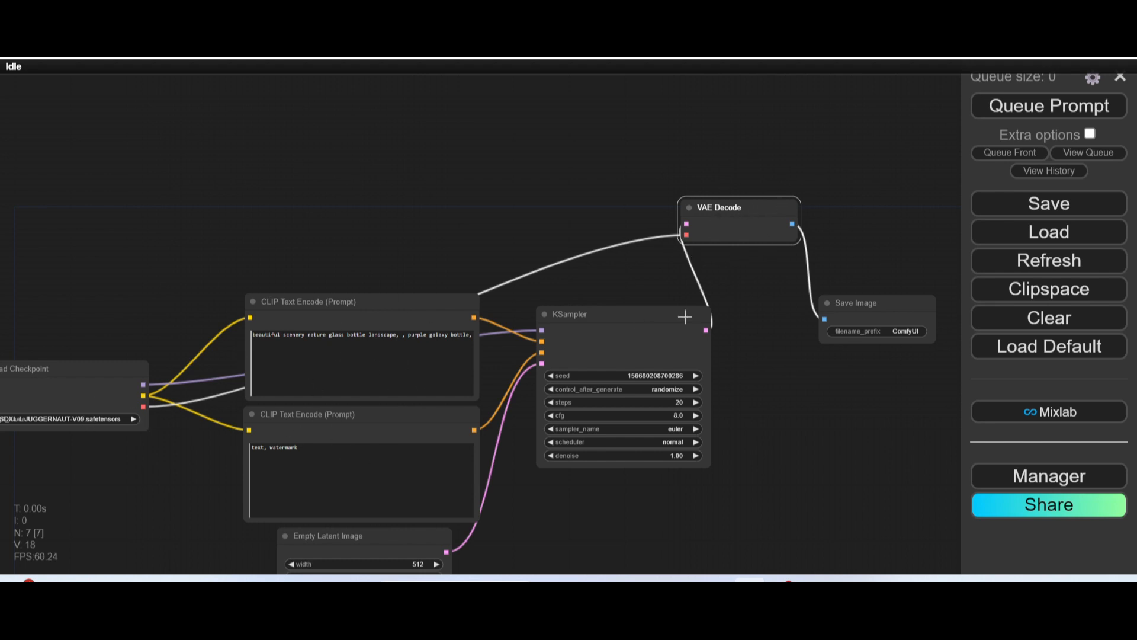
drag(685, 317, 711, 314)
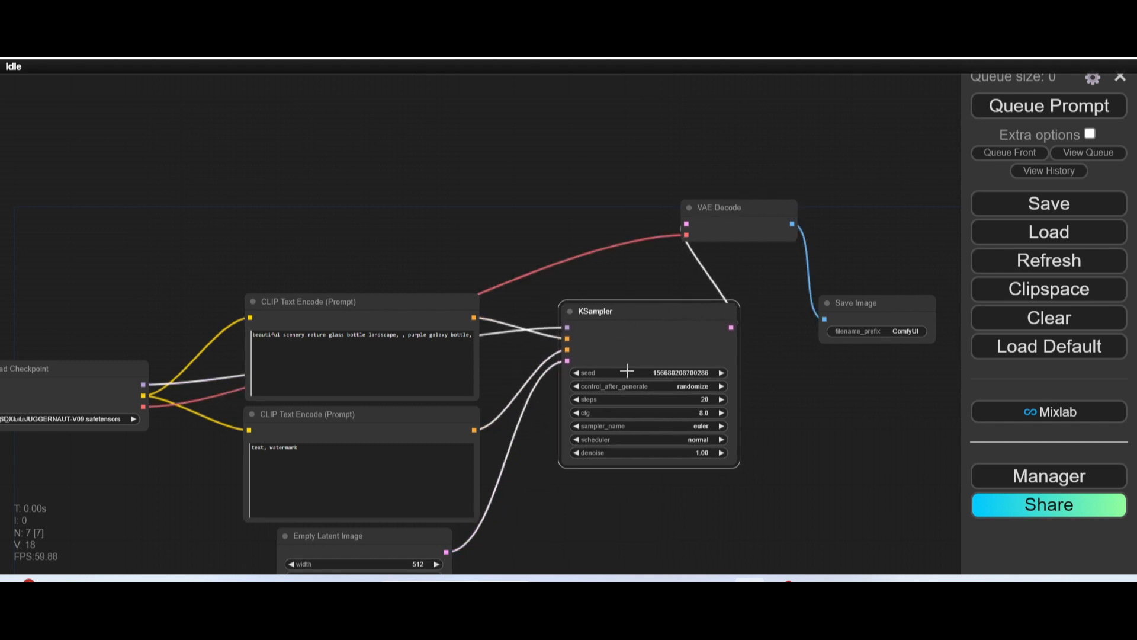
Examine the links between the Load Checkpoint, prompt and KSampler nodes and the Empty Latent Image node's size settings.
scroll(613, 371, down, 2)
scroll(322, 283, up, 3)
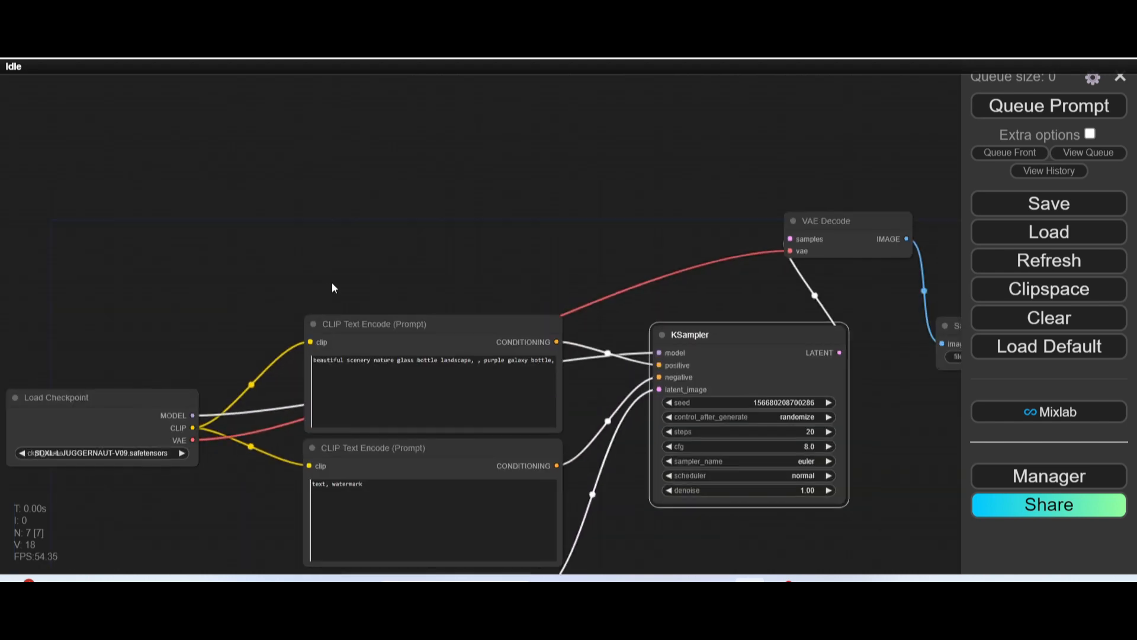
drag(332, 282, 374, 191)
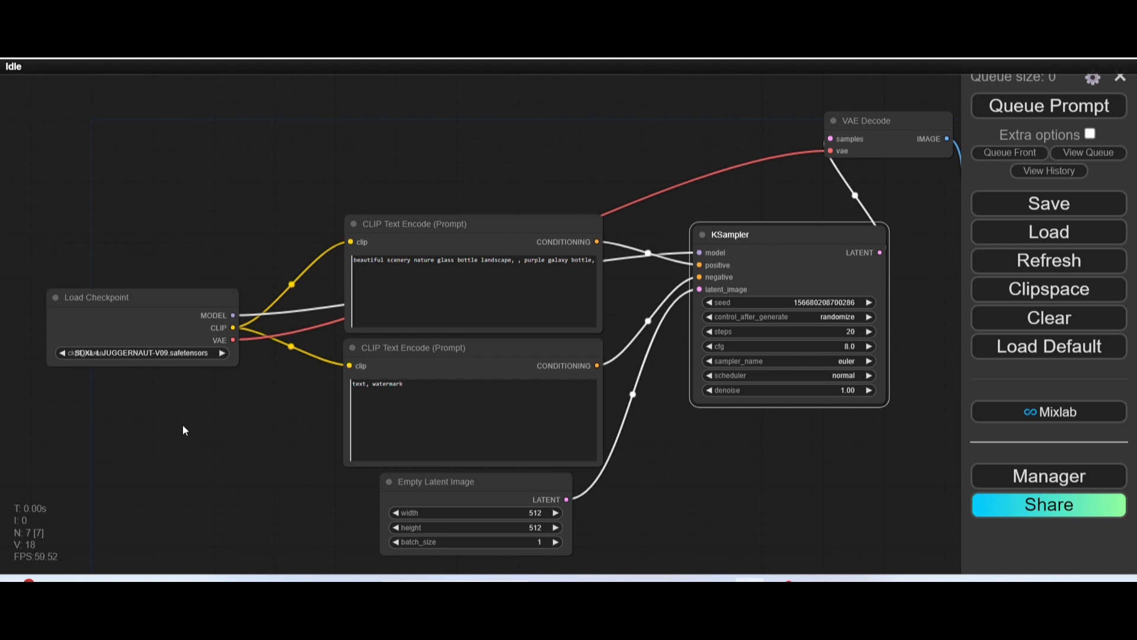
scroll(183, 426, down, 2)
drag(294, 426, 267, 406)
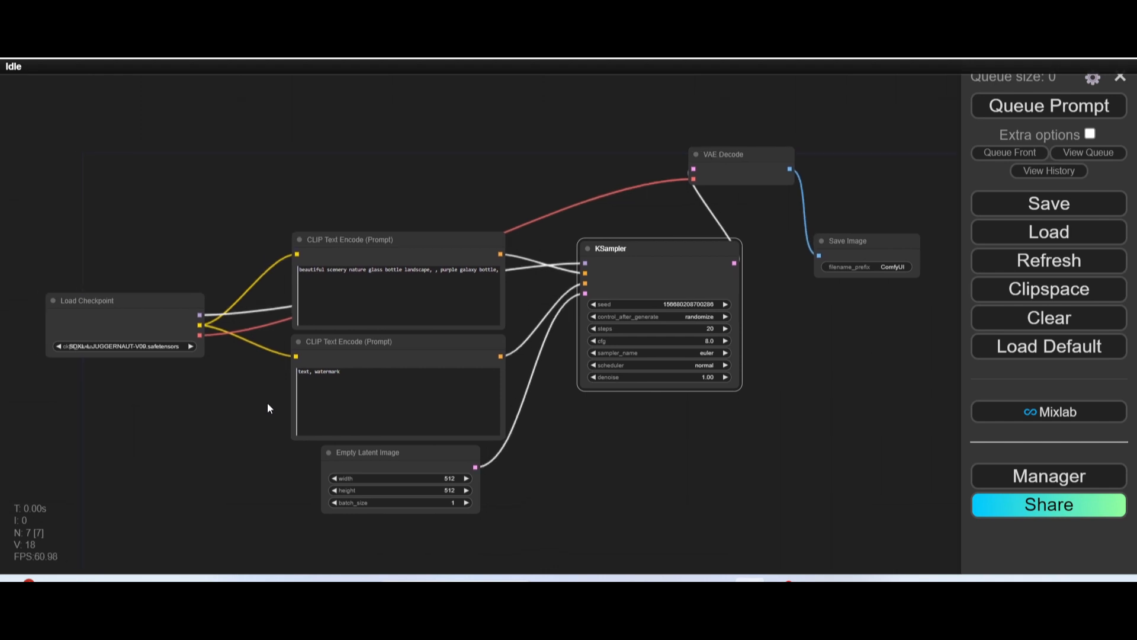
scroll(178, 276, up, 4)
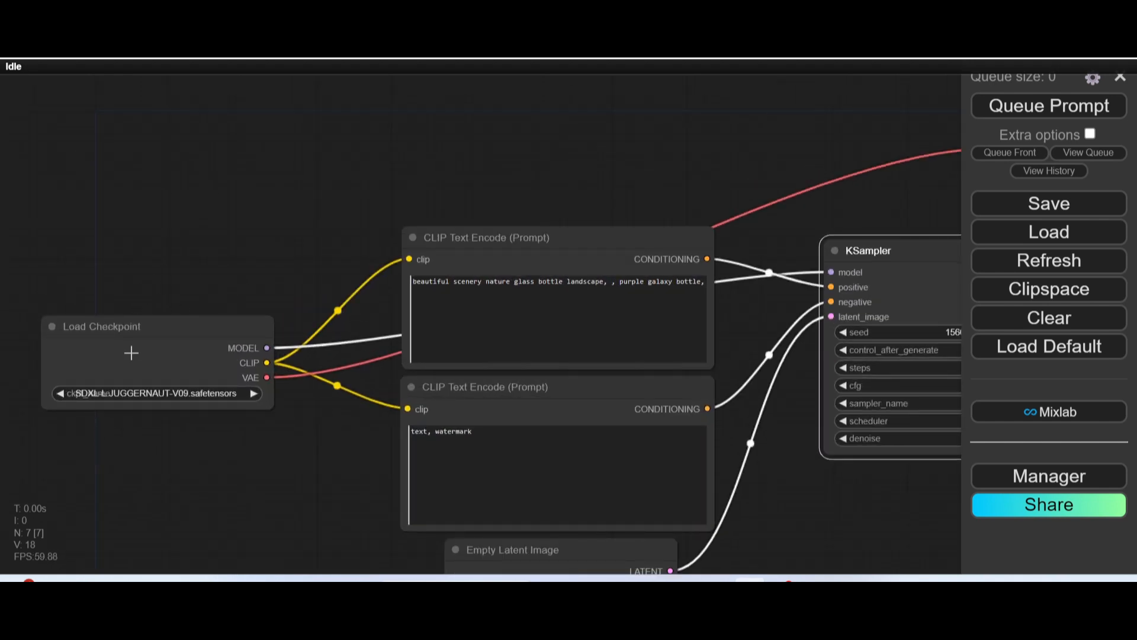
scroll(228, 397, down, 3)
drag(272, 443, 209, 349)
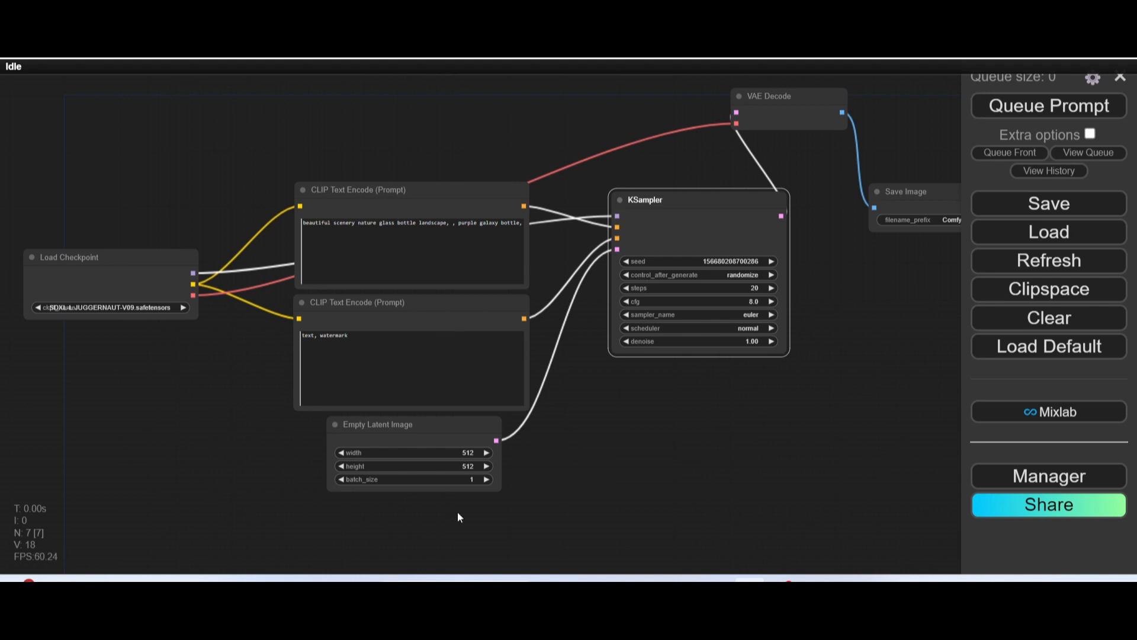
scroll(458, 516, up, 10)
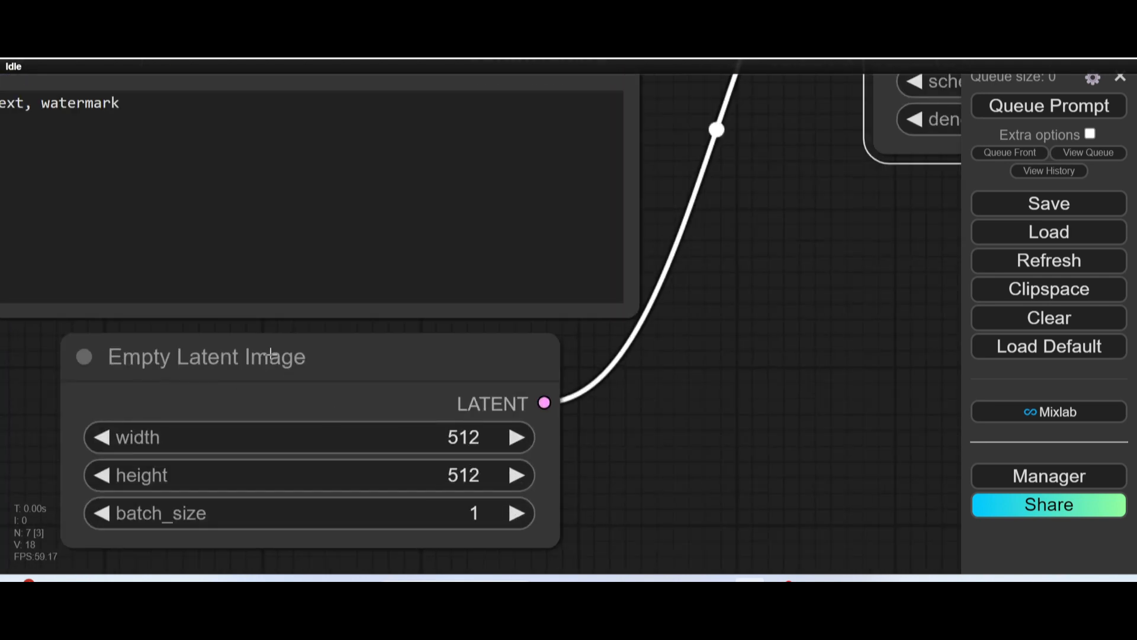
scroll(330, 354, down, 5)
drag(620, 251, 506, 461)
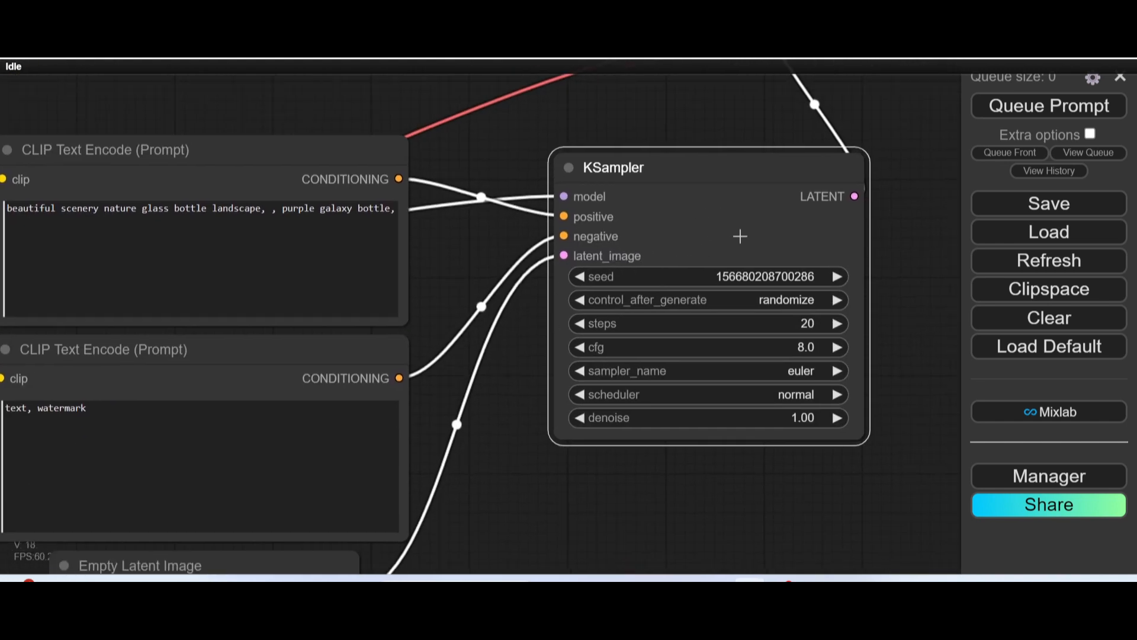
Review the KSampler node's inputs, its control_after_generate choices, and its steps and cfg settings.
drag(738, 234, 622, 294)
scroll(629, 266, down, 2)
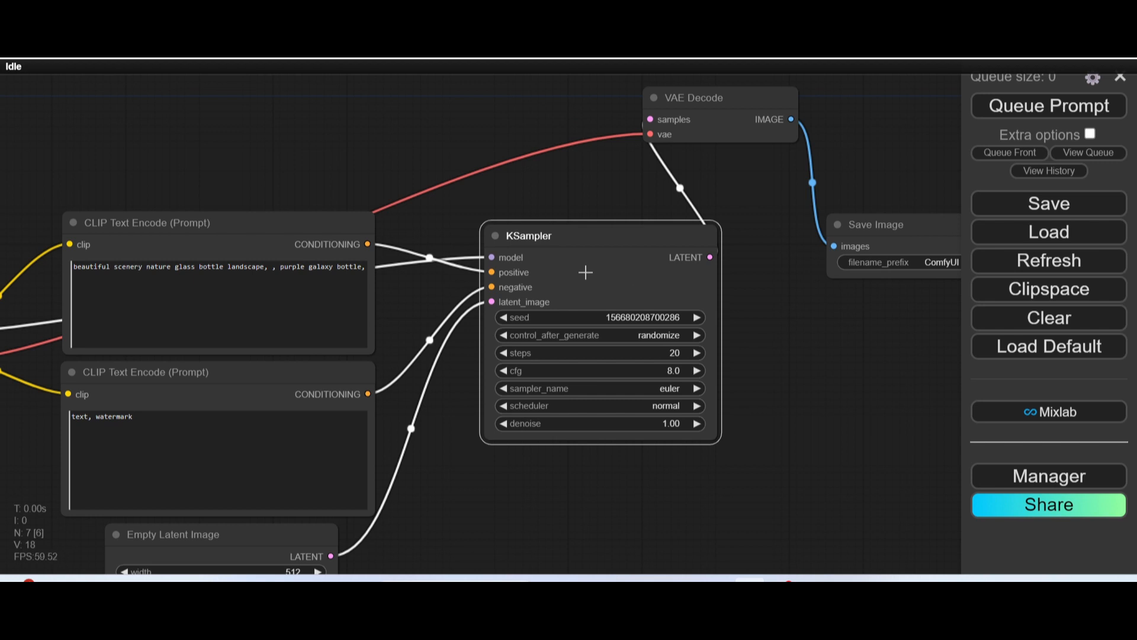
scroll(486, 272, up, 4)
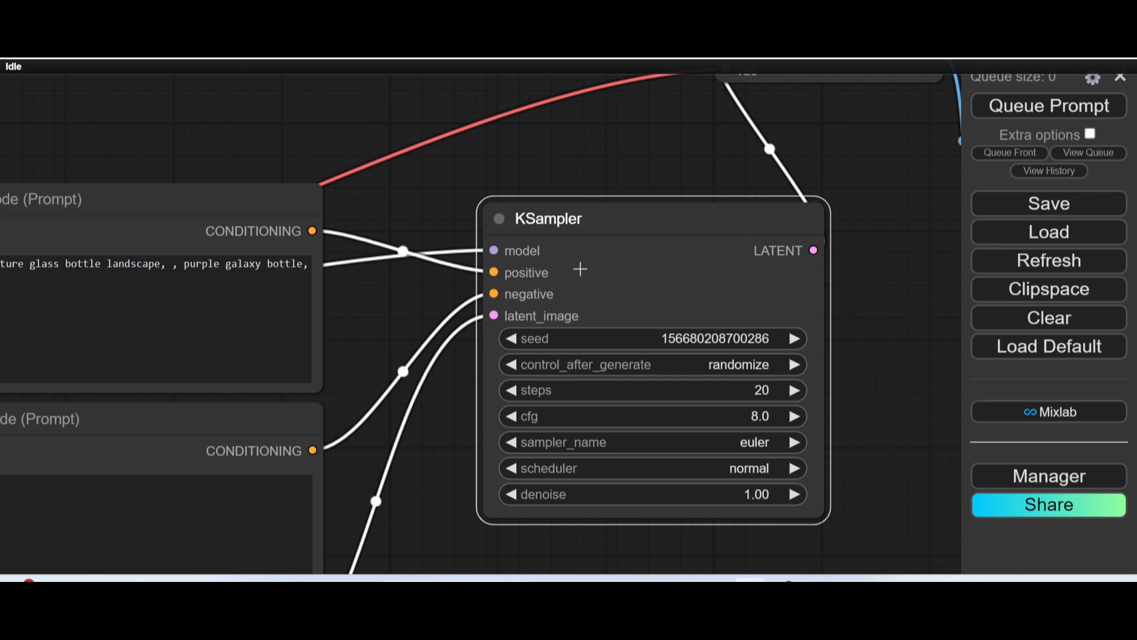
scroll(681, 339, up, 1)
scroll(726, 337, down, 1)
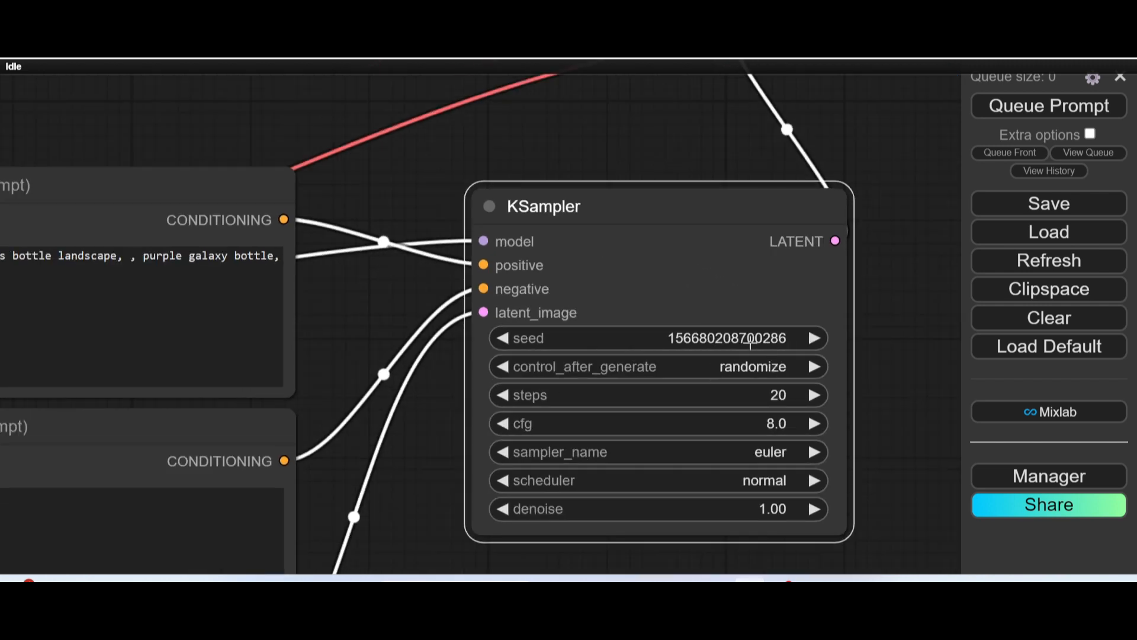
click(765, 368)
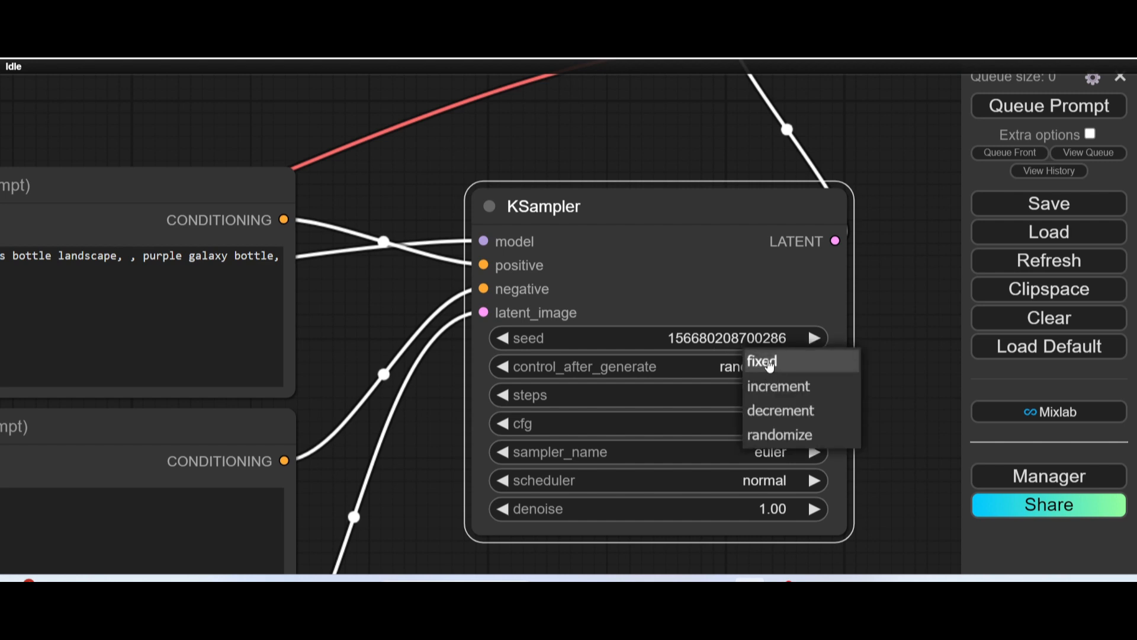
click(902, 306)
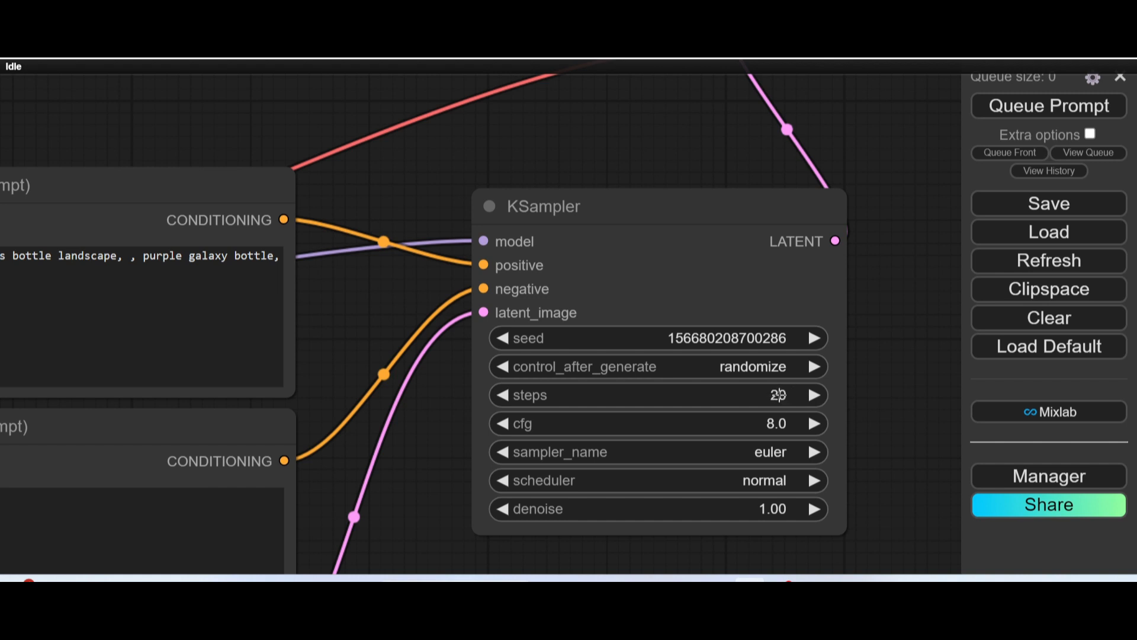
scroll(779, 394, up, 3)
scroll(779, 395, down, 2)
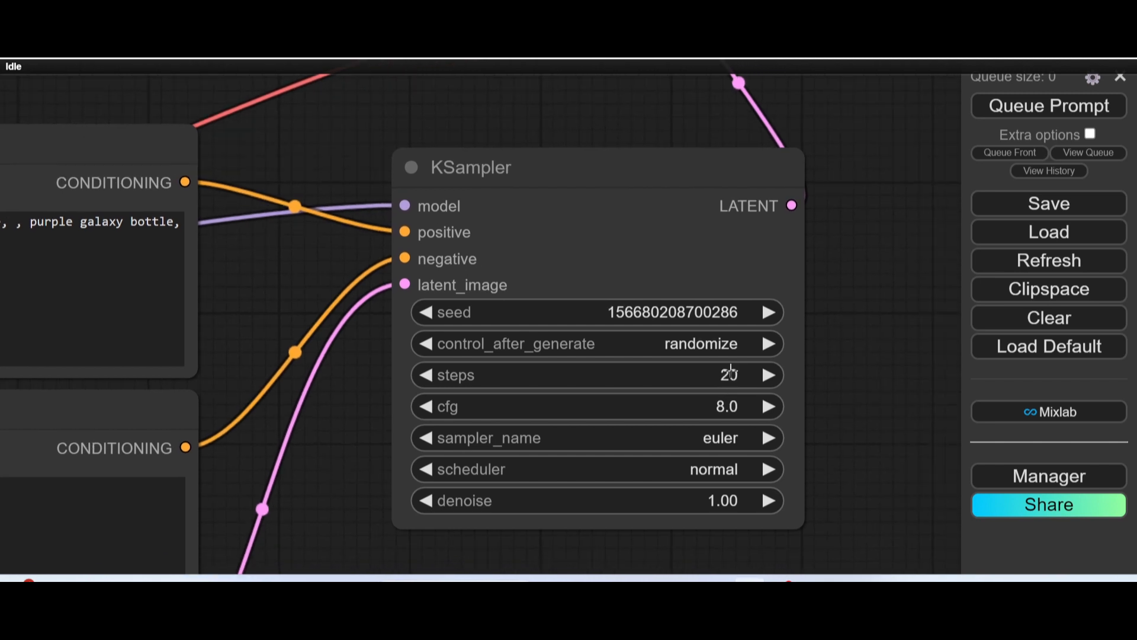
scroll(783, 396, up, 3)
scroll(685, 441, down, 2)
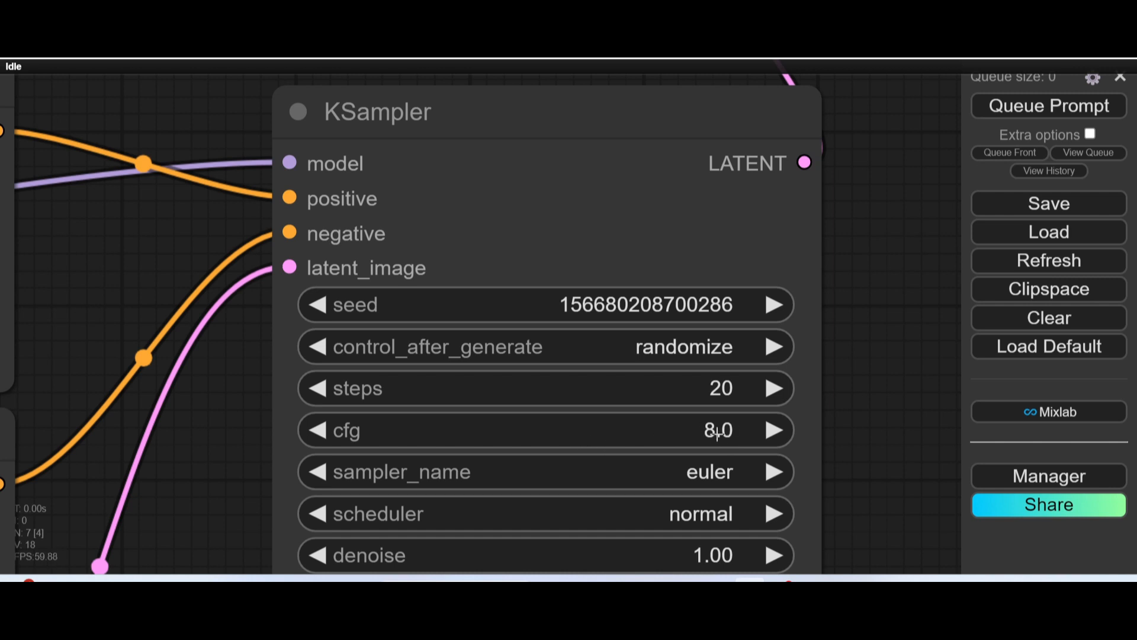
click(710, 432)
key(Return)
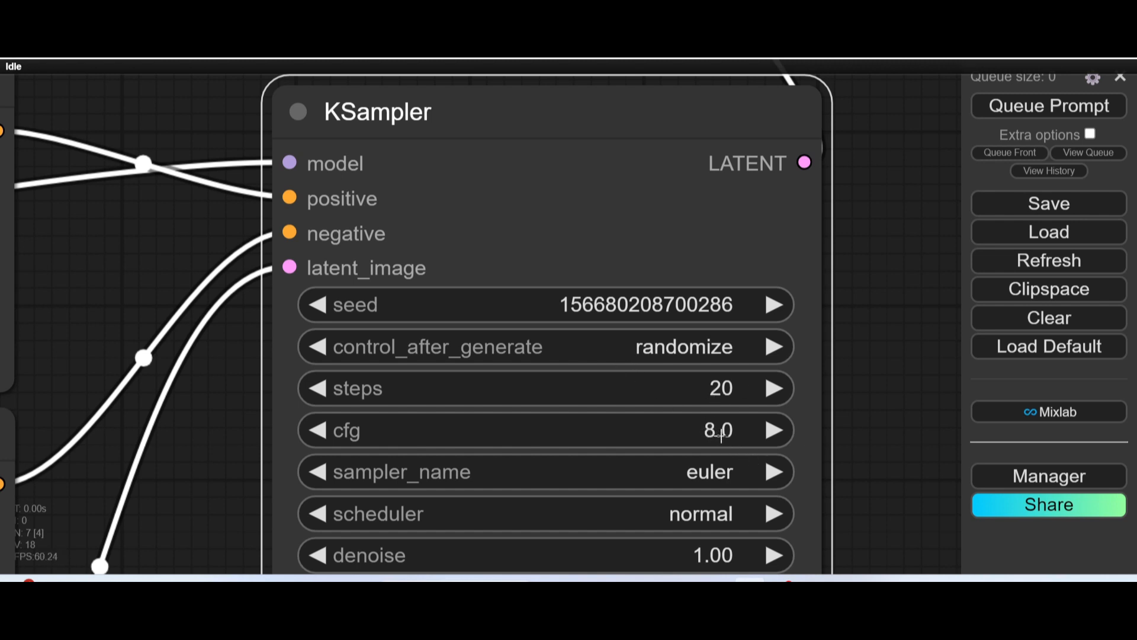
Set the KSampler's sampler_name to dpmpp_2m and its scheduler to karras.
scroll(710, 431, down, 2)
drag(719, 437, 669, 343)
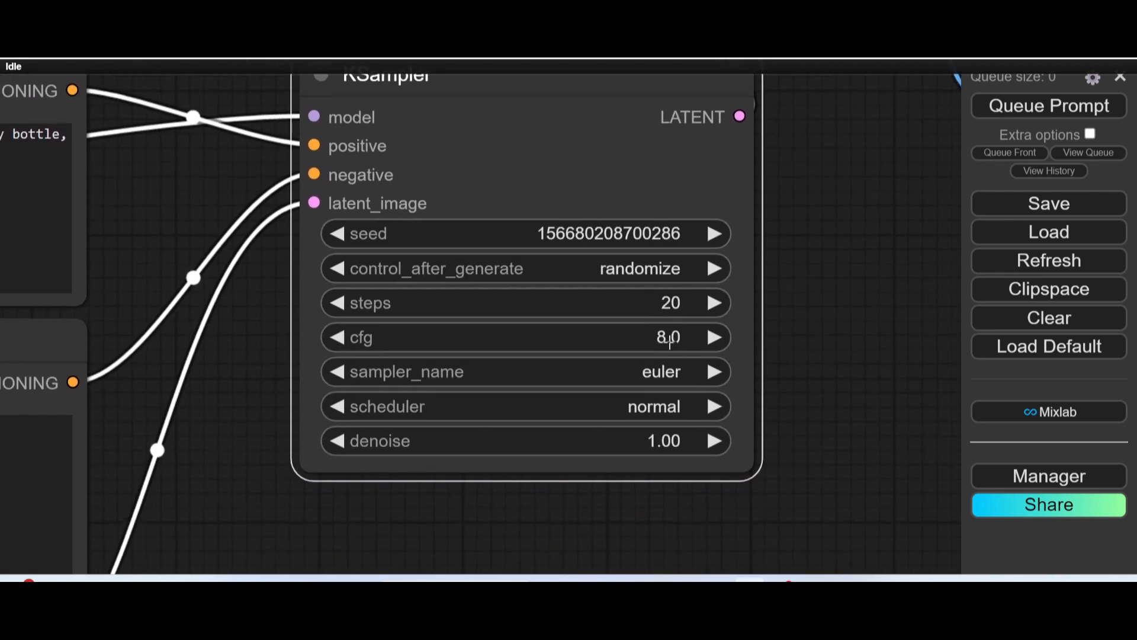
click(647, 372)
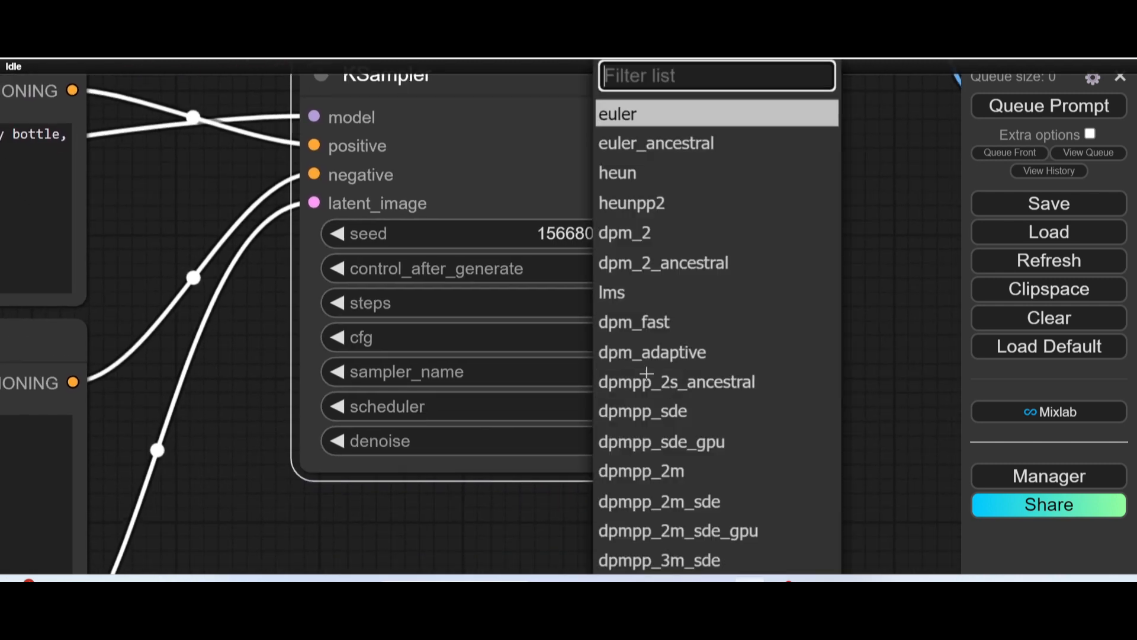
click(630, 477)
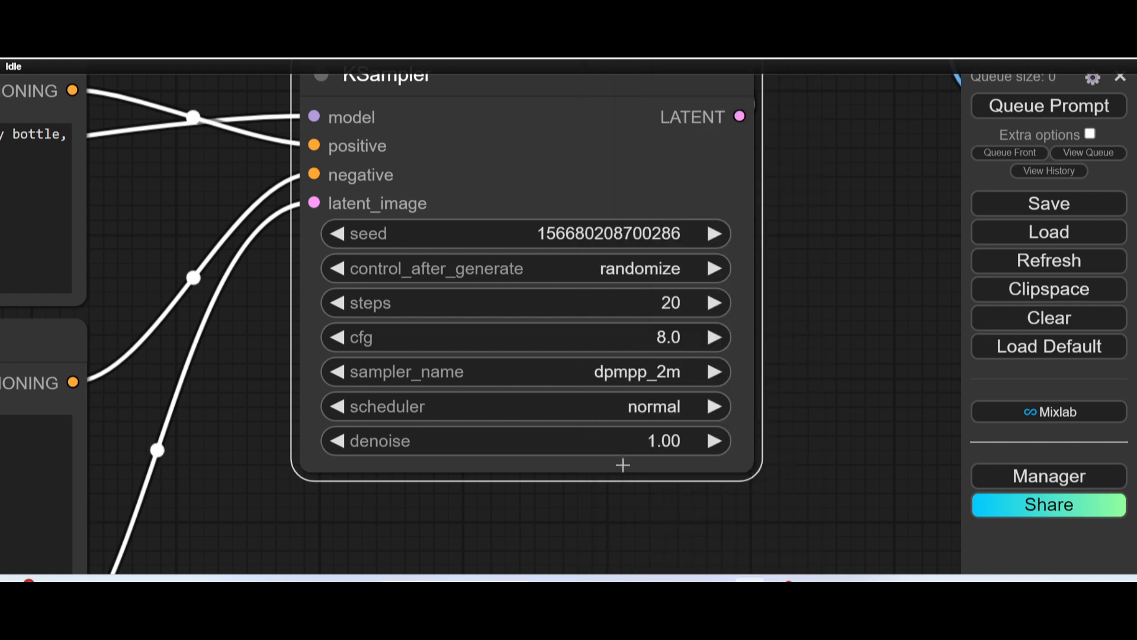
click(649, 409)
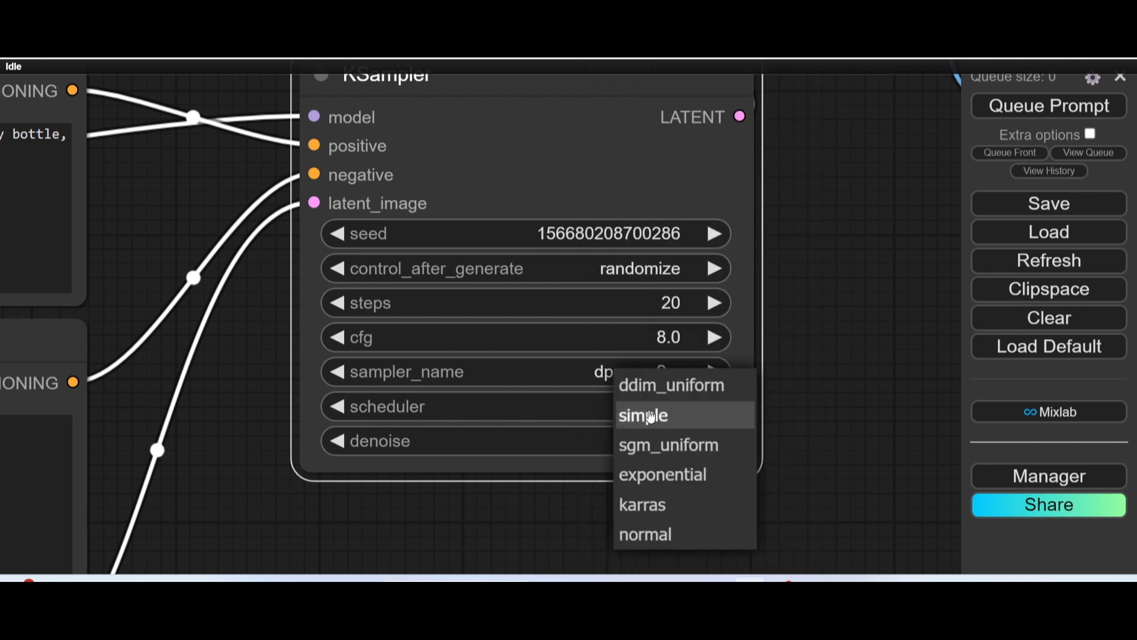
click(633, 510)
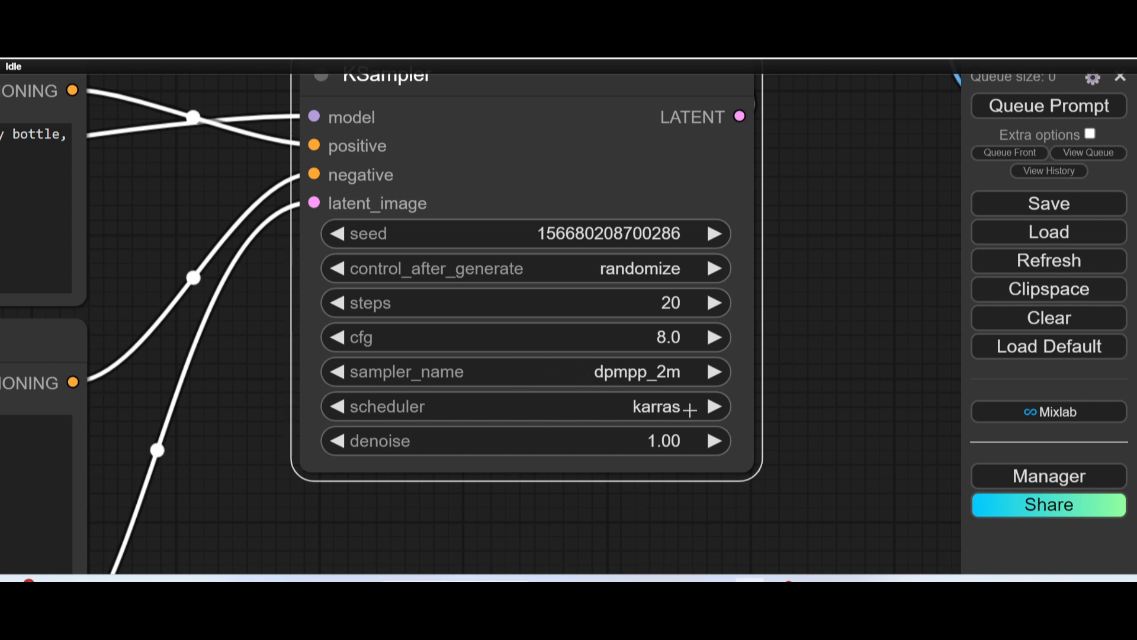
scroll(674, 506, down, 3)
drag(859, 373, 681, 388)
scroll(704, 472, down, 3)
scroll(730, 375, up, 3)
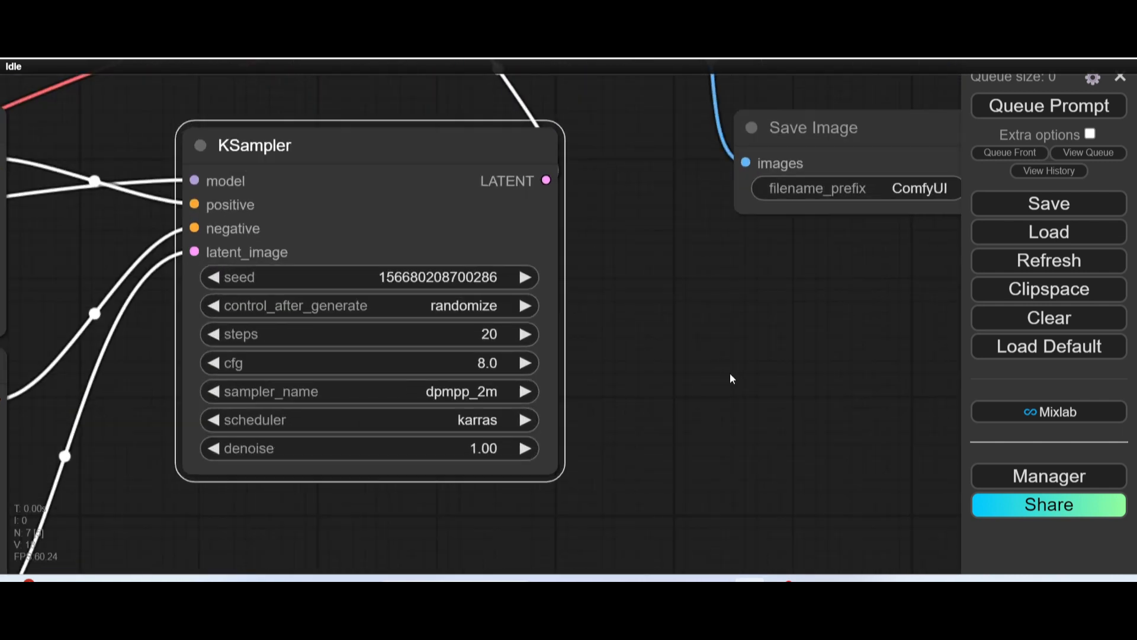
Move the VAE Decode node to the upper right of the KSampler and the Save Image node below and right of VAE Decode.
drag(721, 447, 685, 461)
scroll(686, 458, down, 8)
drag(745, 493, 601, 421)
scroll(609, 269, up, 4)
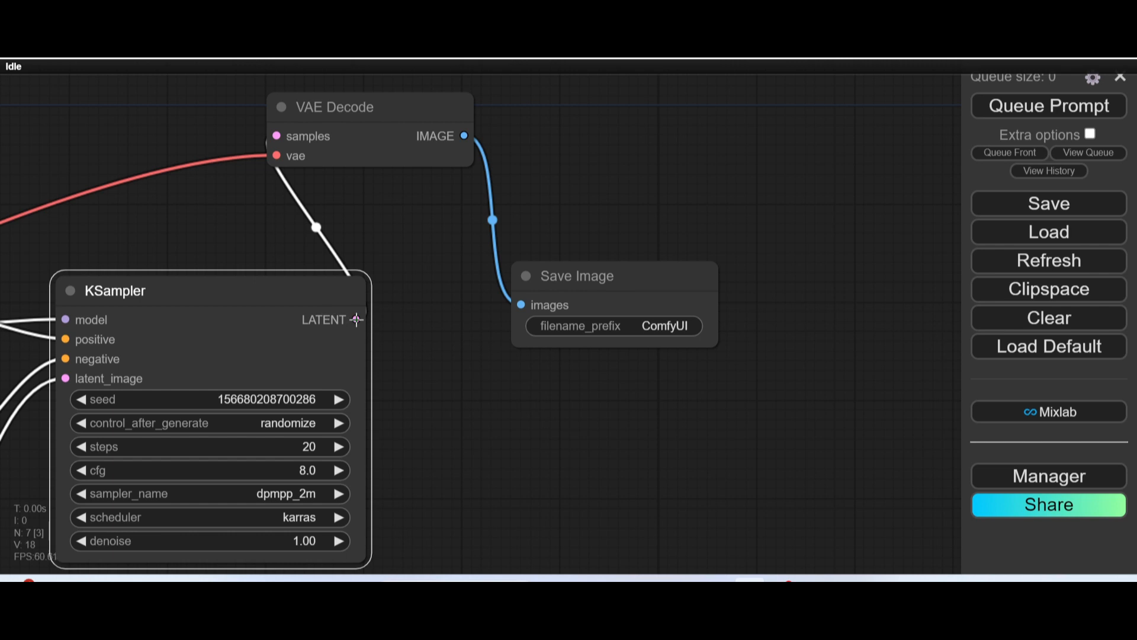
drag(343, 111, 478, 130)
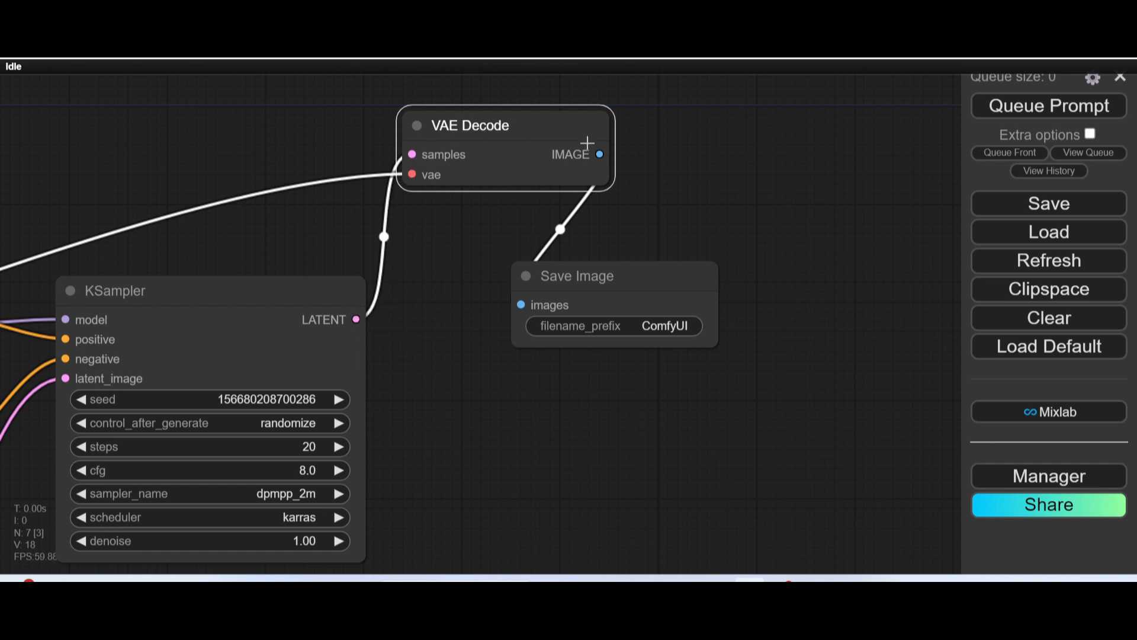
drag(621, 273, 699, 325)
scroll(424, 468, down, 10)
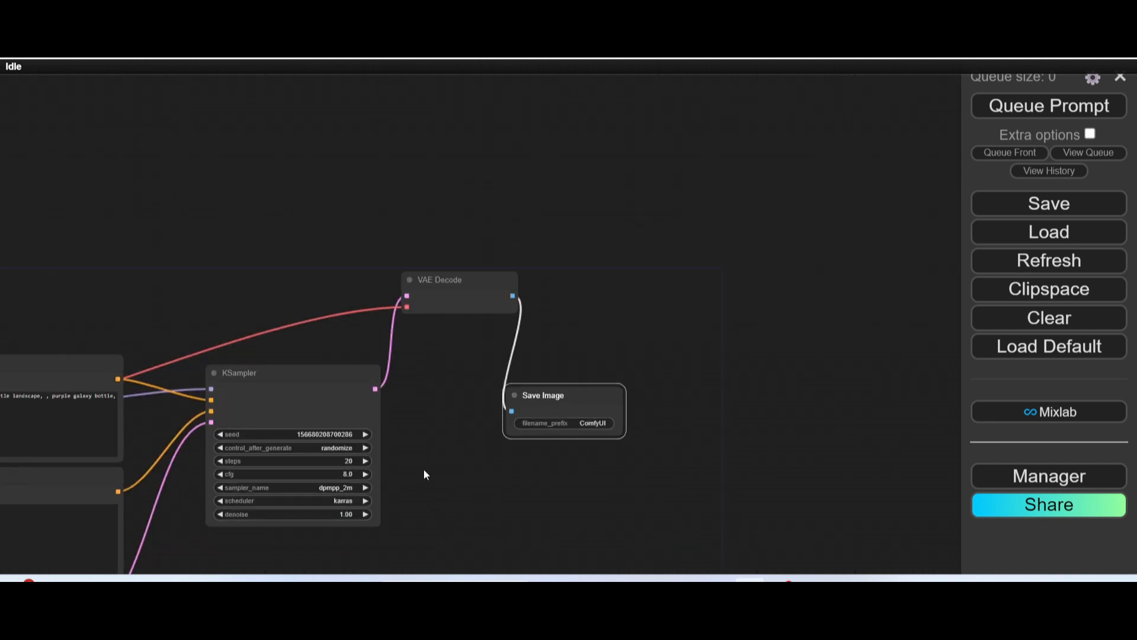
Review the complete default workflow layout, from the Load Checkpoint and prompt nodes through the KSampler to VAE Decode and Save Image.
scroll(492, 430, up, 5)
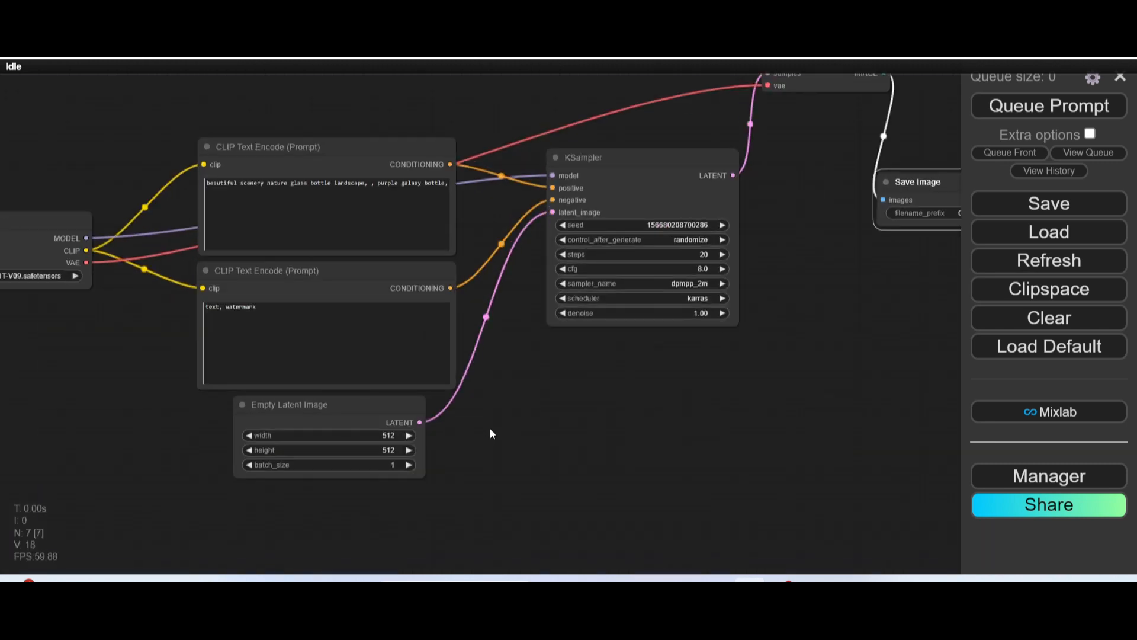
scroll(109, 346, down, 3)
scroll(110, 349, up, 3)
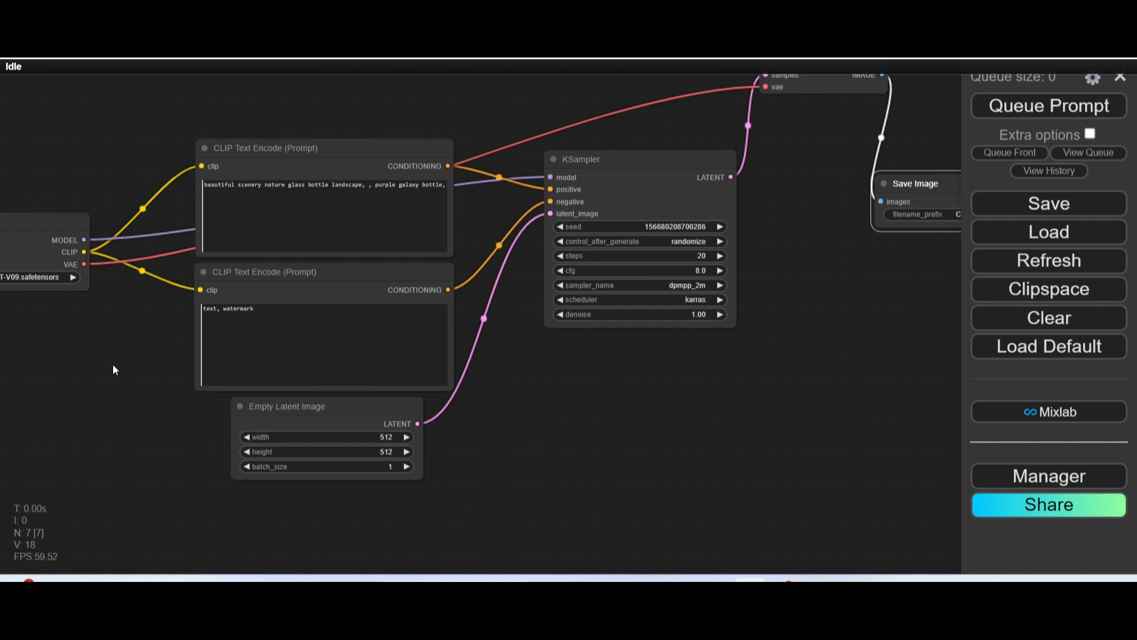
drag(112, 363, 171, 365)
scroll(170, 364, down, 6)
scroll(173, 367, up, 5)
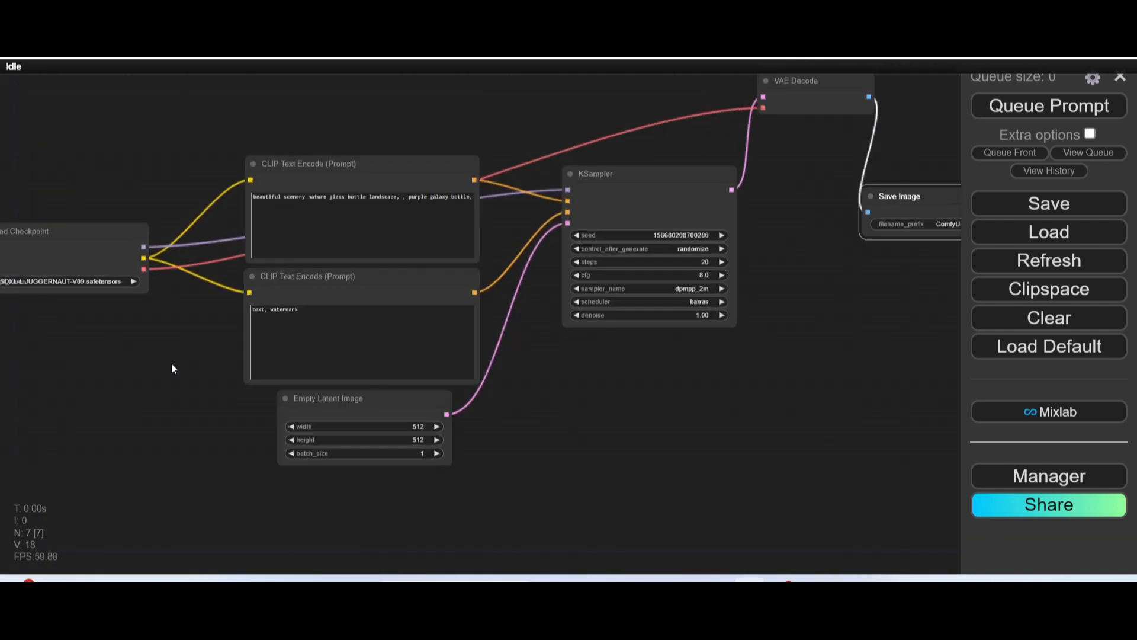
scroll(172, 365, down, 1)
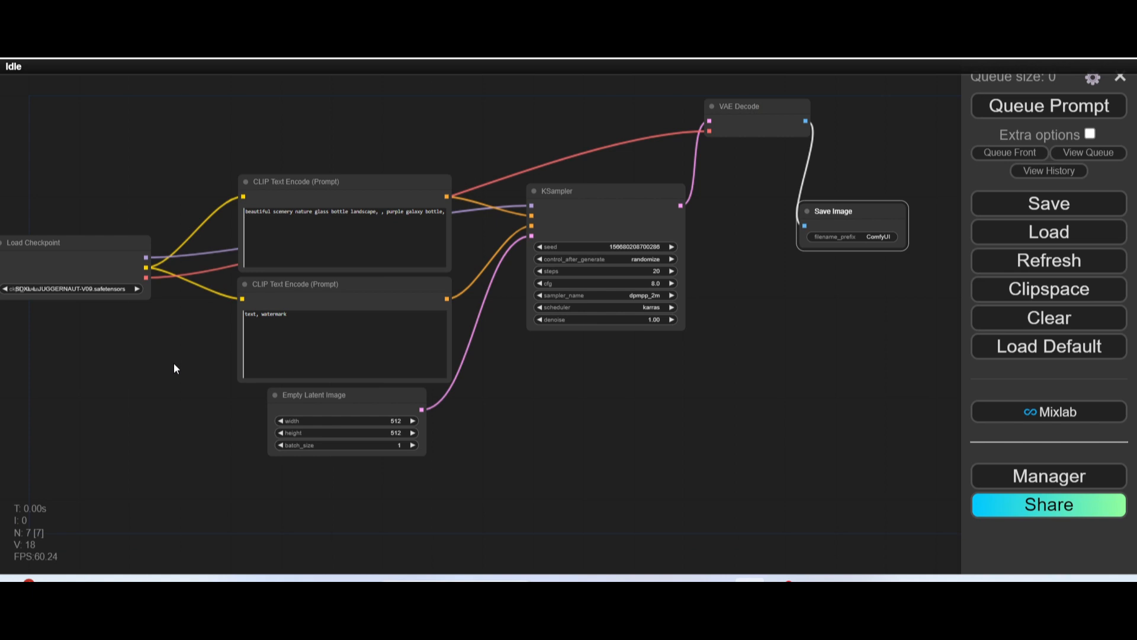
scroll(173, 367, down, 1)
scroll(174, 368, up, 1)
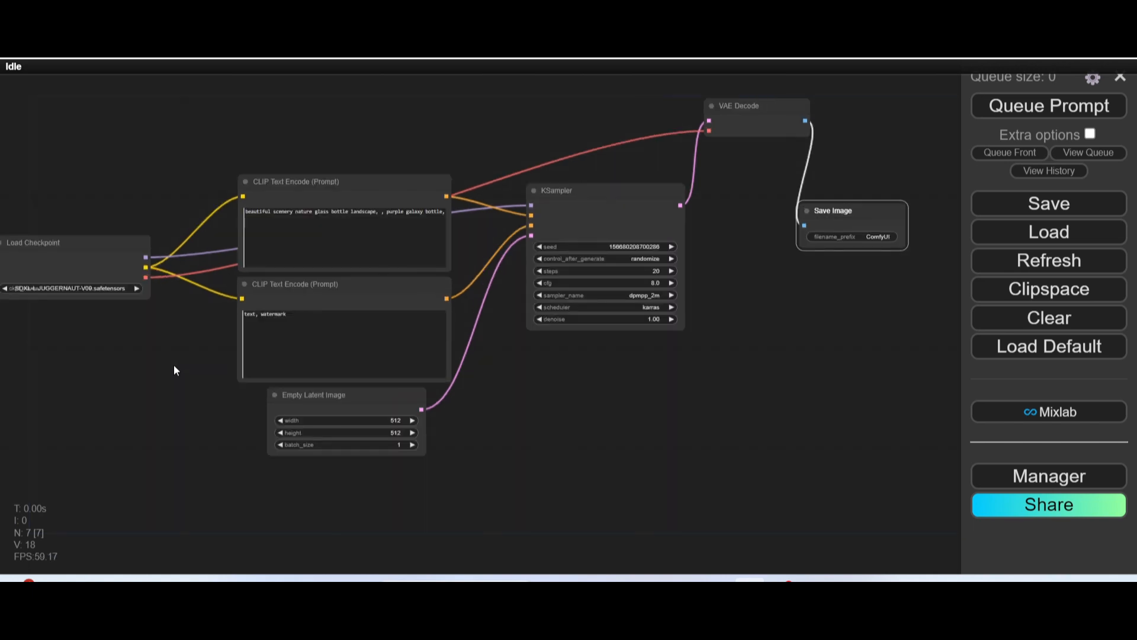
scroll(176, 368, down, 1)
scroll(177, 363, up, 2)
scroll(177, 361, down, 2)
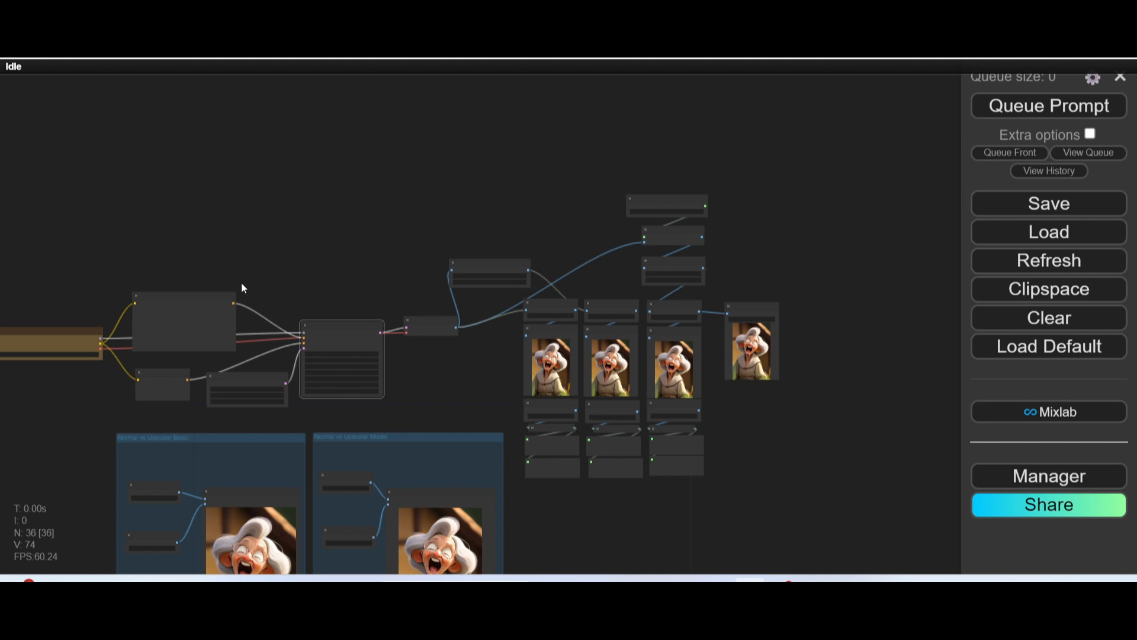
Examine the upscaling workflow's Load Checkpoint model, its two prompt nodes and the Empty Latent Image settings.
drag(240, 281, 500, 180)
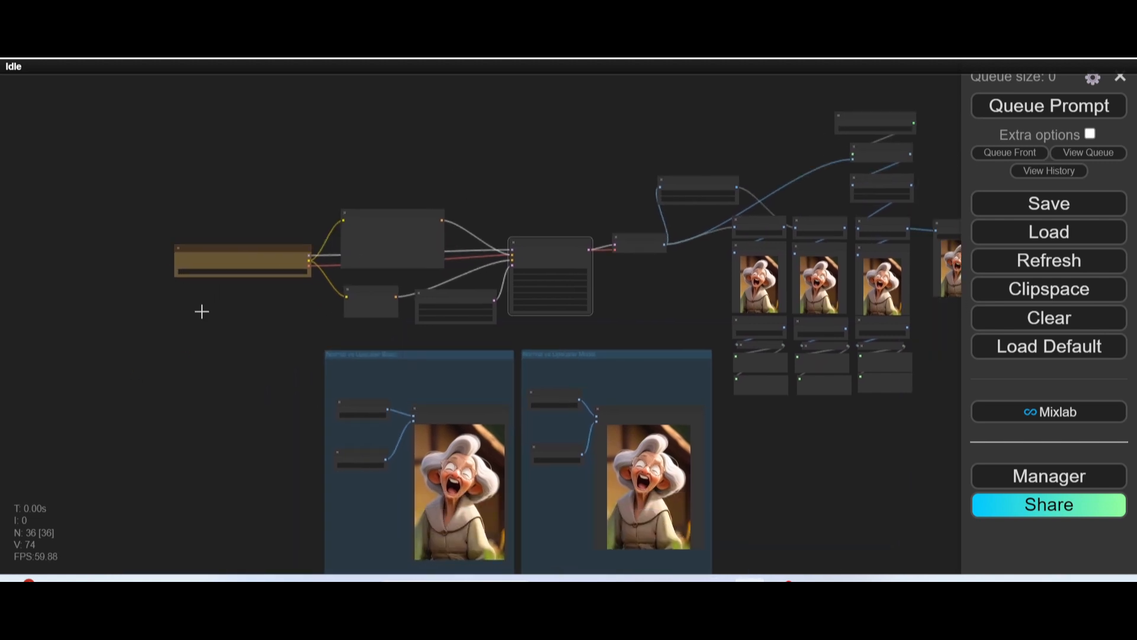
scroll(201, 310, up, 10)
drag(322, 276, 137, 443)
scroll(180, 413, down, 3)
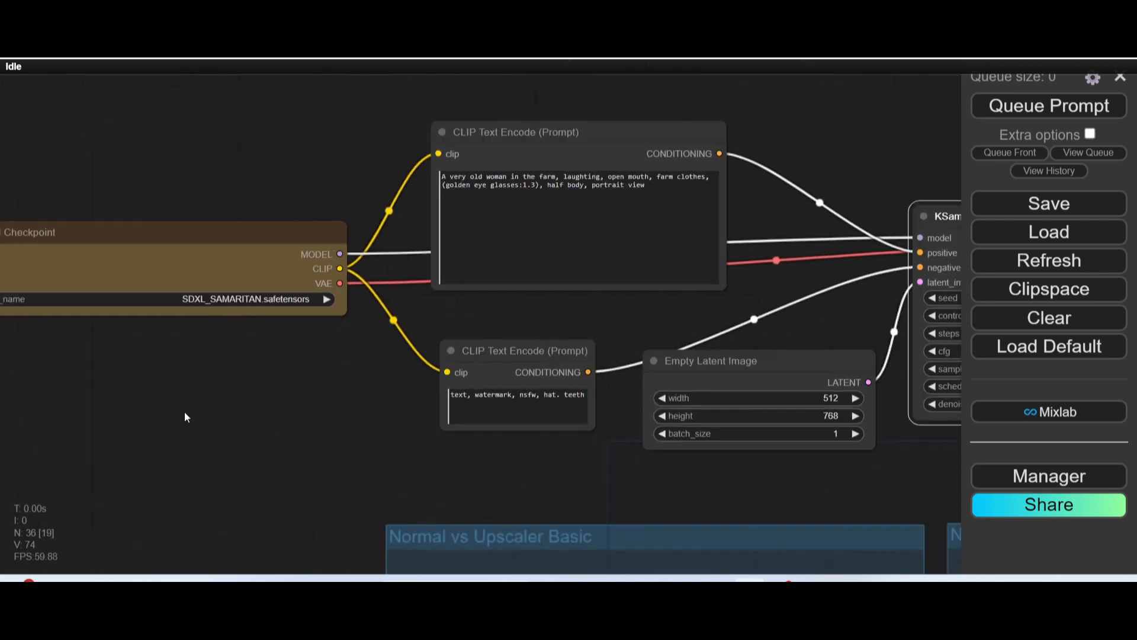
scroll(173, 403, up, 3)
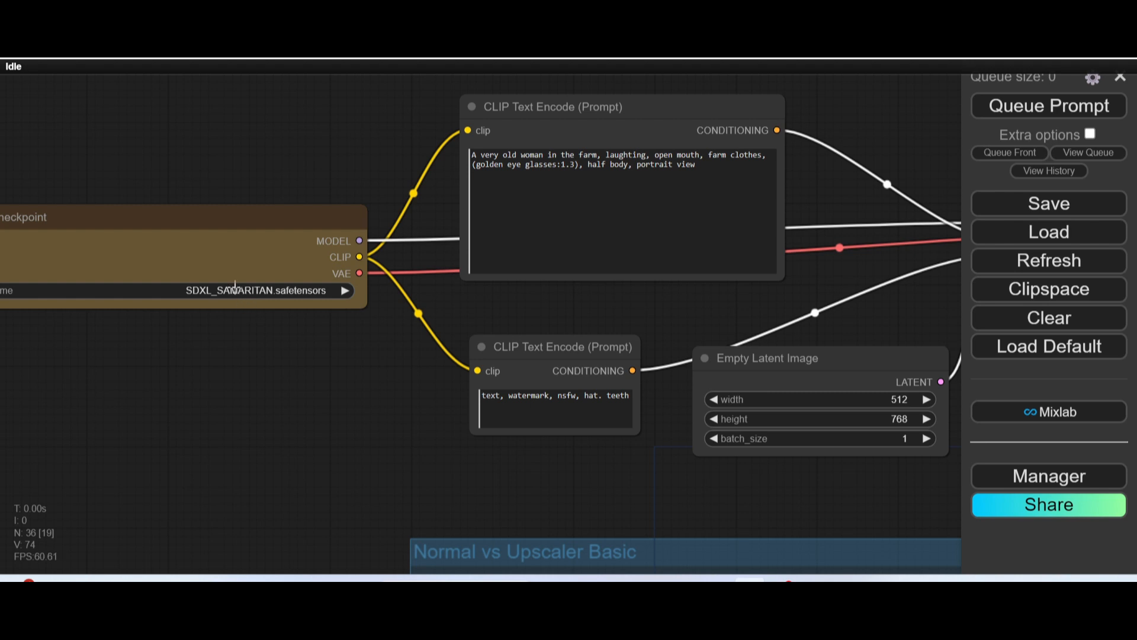
Move the negative CLIP Text Encode node up so it sits directly beneath the positive prompt node.
drag(575, 299, 482, 353)
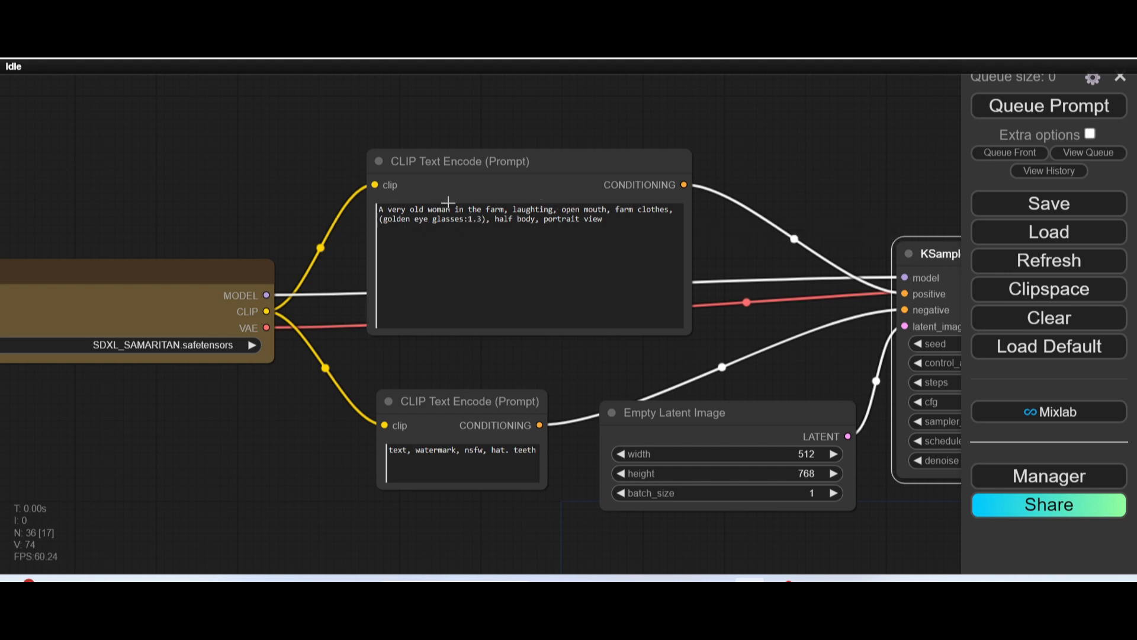
scroll(789, 151, down, 2)
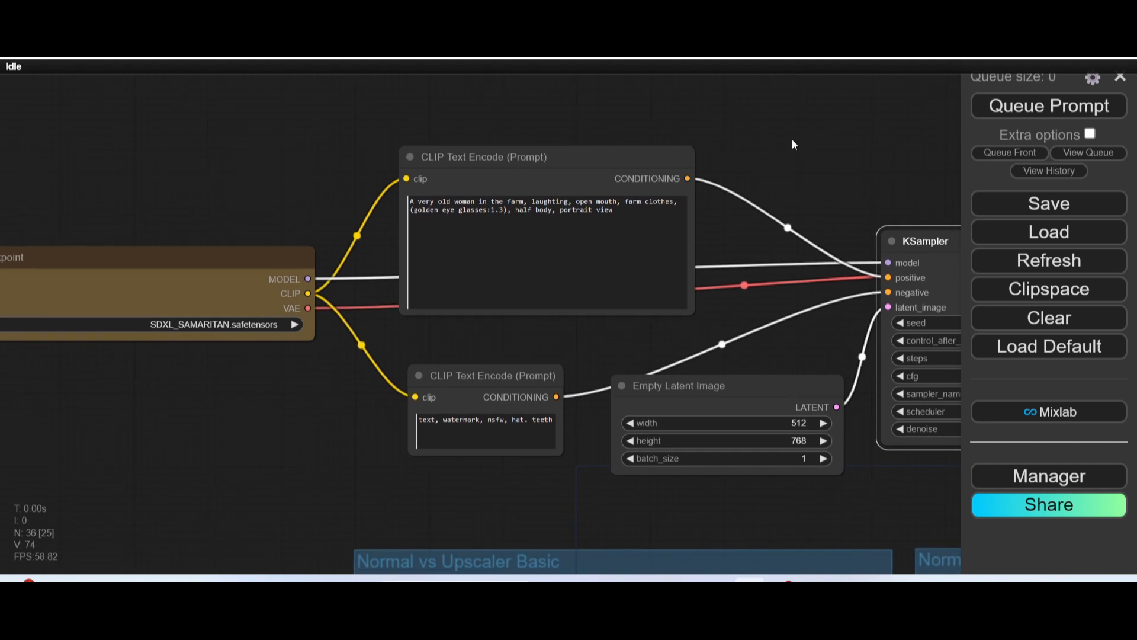
drag(463, 318, 415, 270)
click(419, 305)
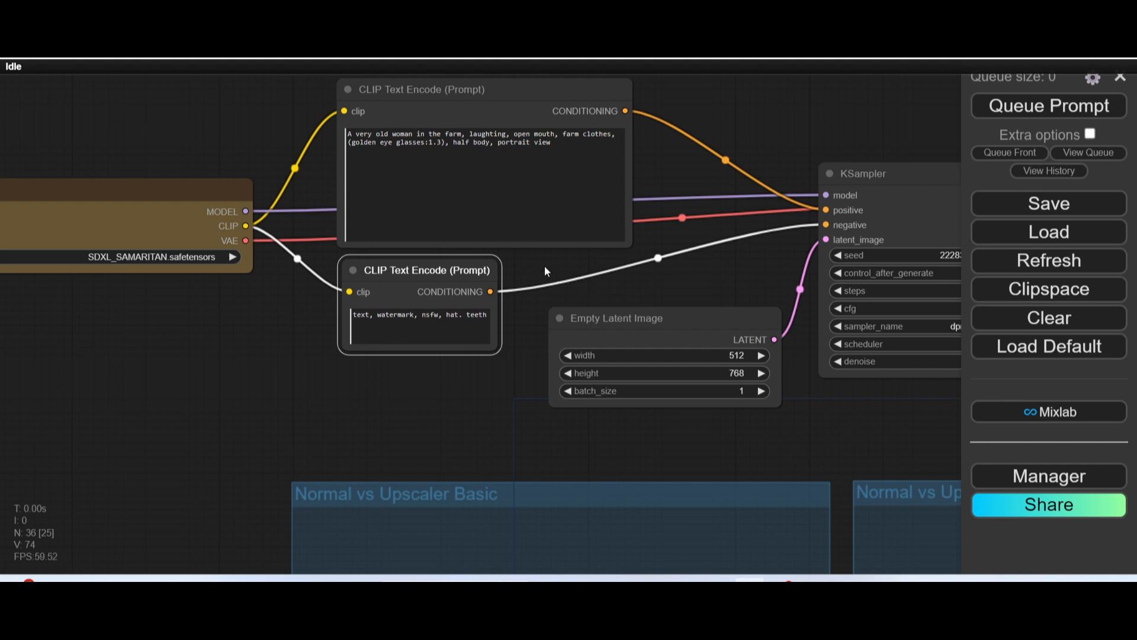
Add a Preview Image node linked to the VAE Decode node's IMAGE output and place it just below VAE Decode.
drag(545, 271, 154, 366)
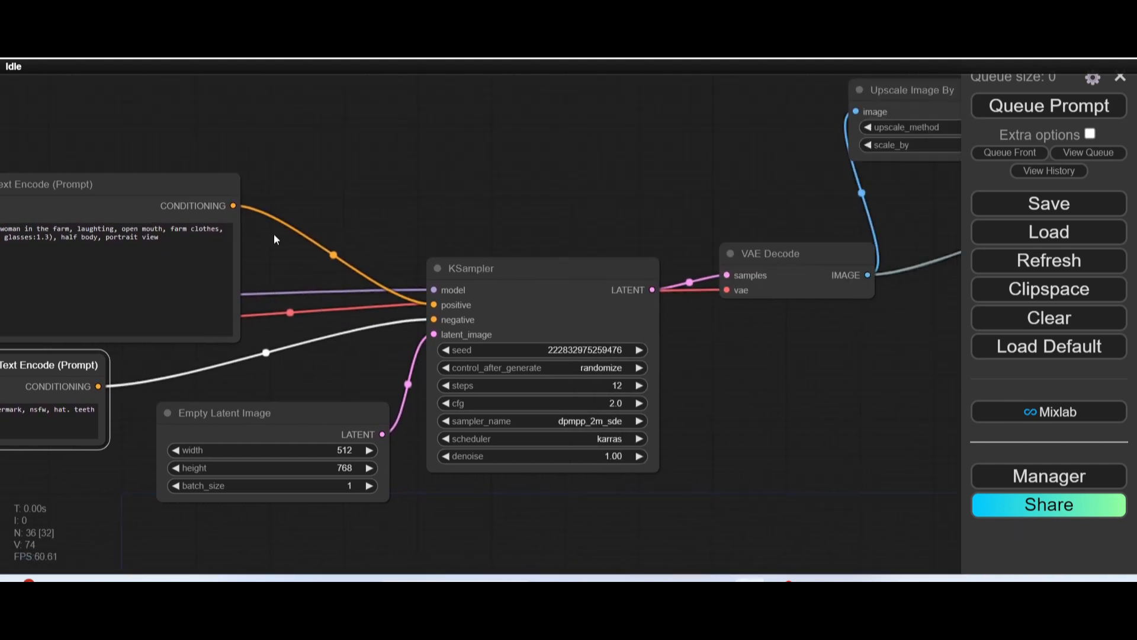
drag(552, 298, 132, 348)
drag(454, 421, 197, 406)
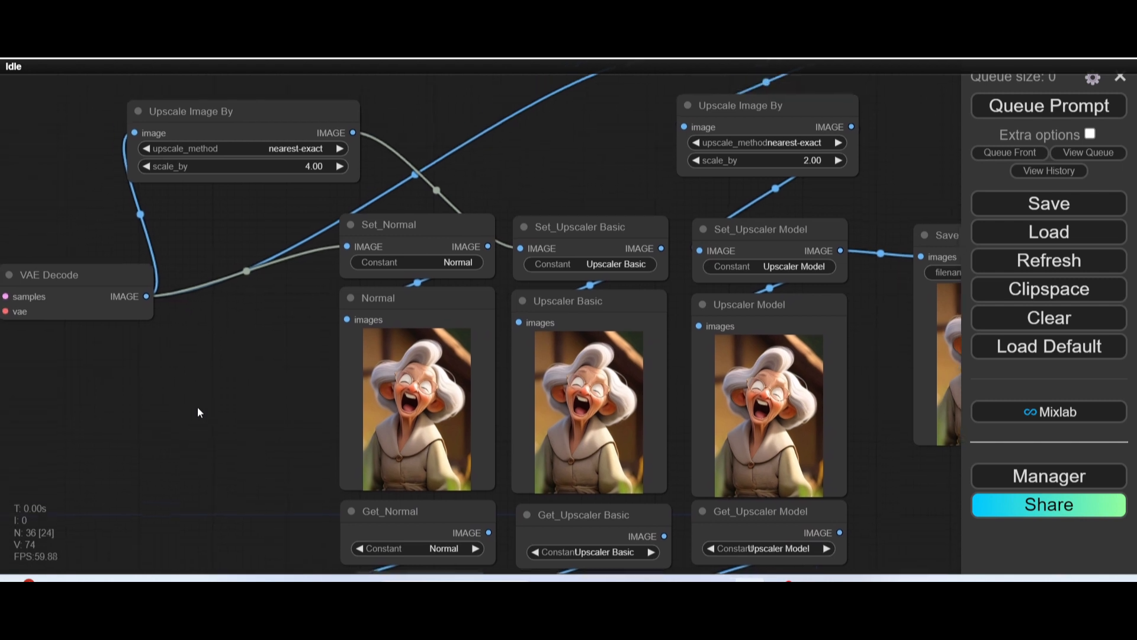
drag(196, 341, 231, 316)
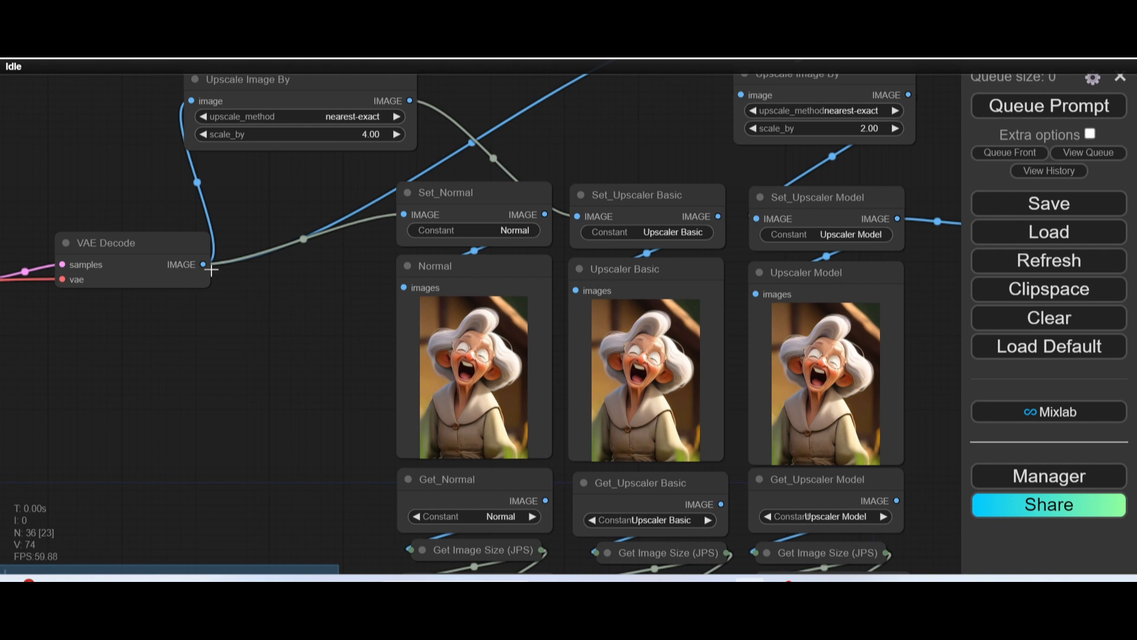
drag(202, 264, 227, 359)
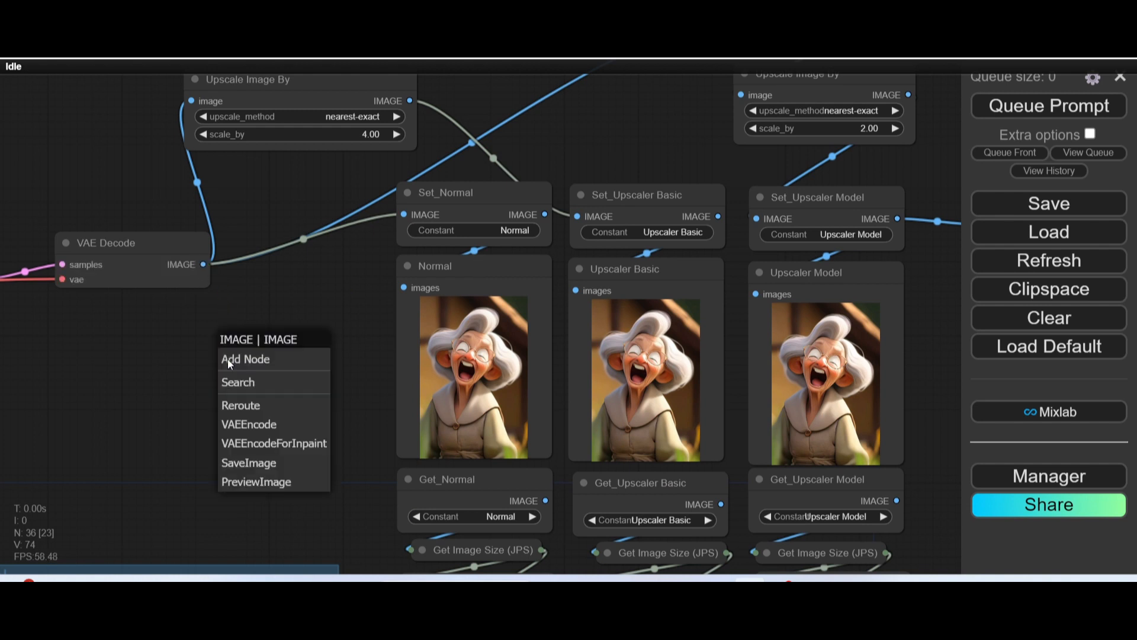
click(256, 483)
drag(296, 359, 287, 352)
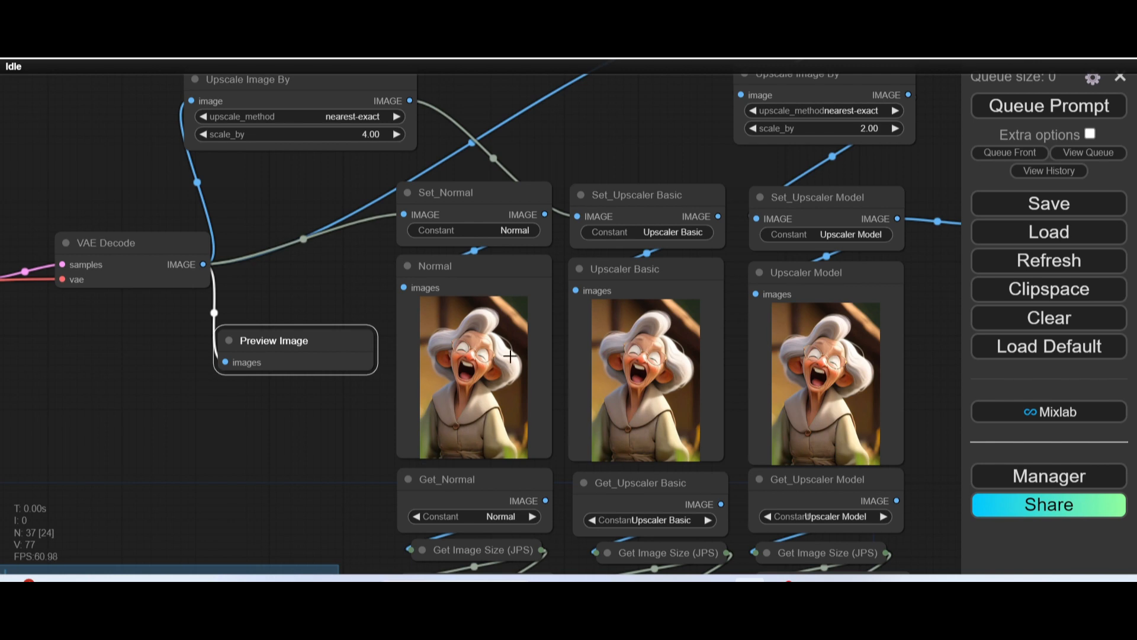
Examine the Normal, Upscaler Basic and Upscaler Model previews and the Image Comparer inputs in the Normal vs Upscaler Basic group.
scroll(456, 403, up, 9)
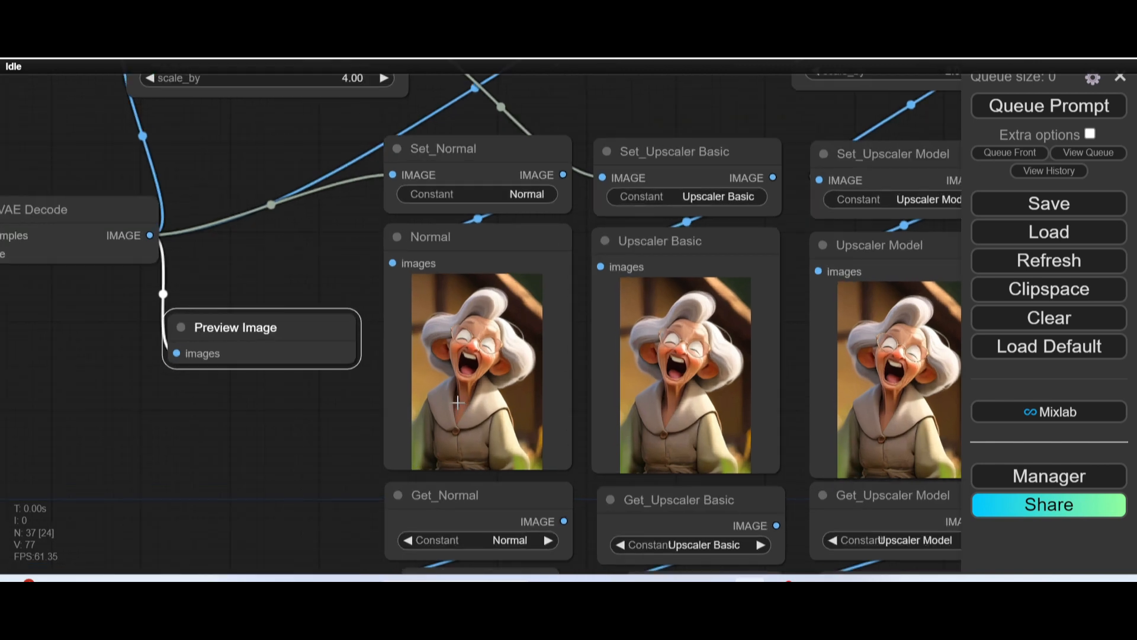
scroll(513, 378, down, 4)
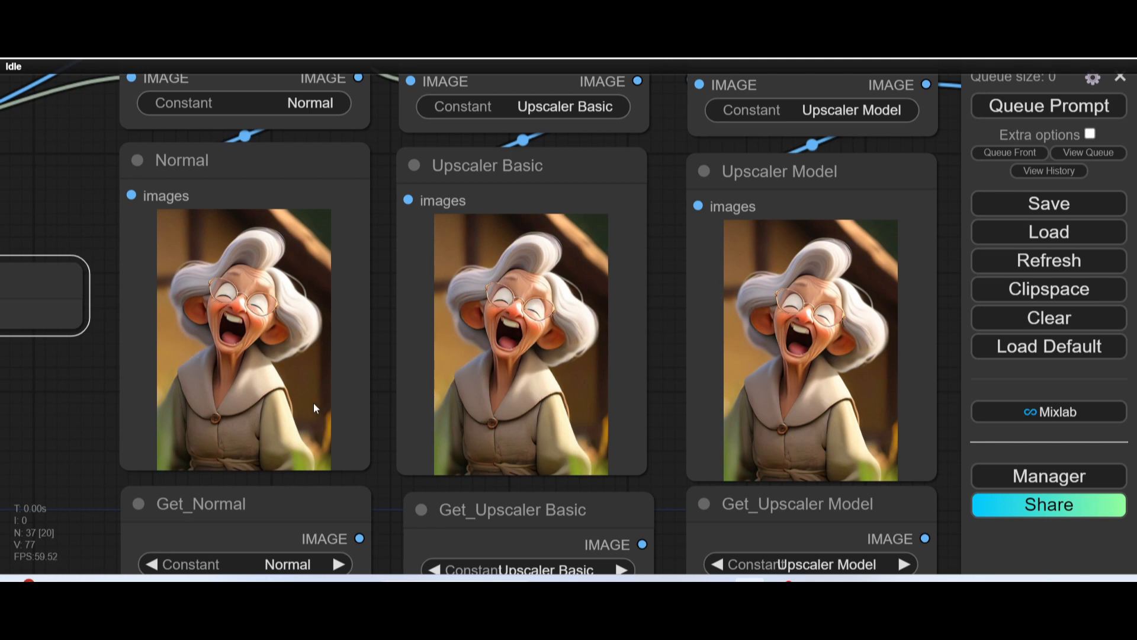
drag(41, 405, 688, 135)
drag(272, 483, 880, 120)
scroll(522, 390, down, 5)
drag(341, 406, 715, 229)
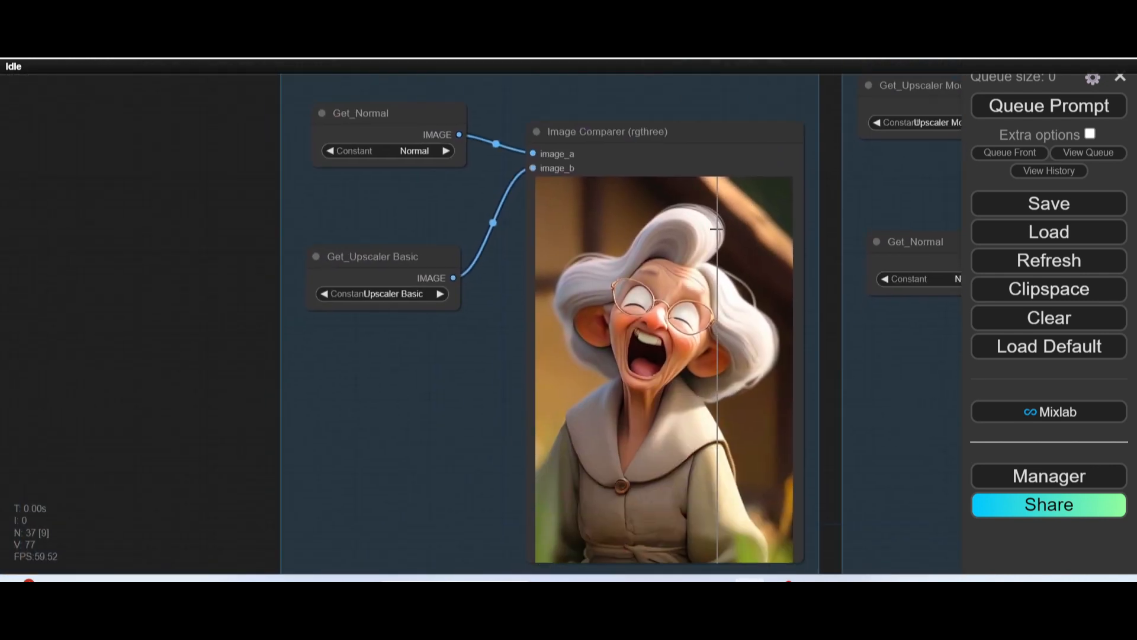
scroll(411, 375, up, 3)
scroll(464, 363, down, 4)
drag(432, 377, 317, 451)
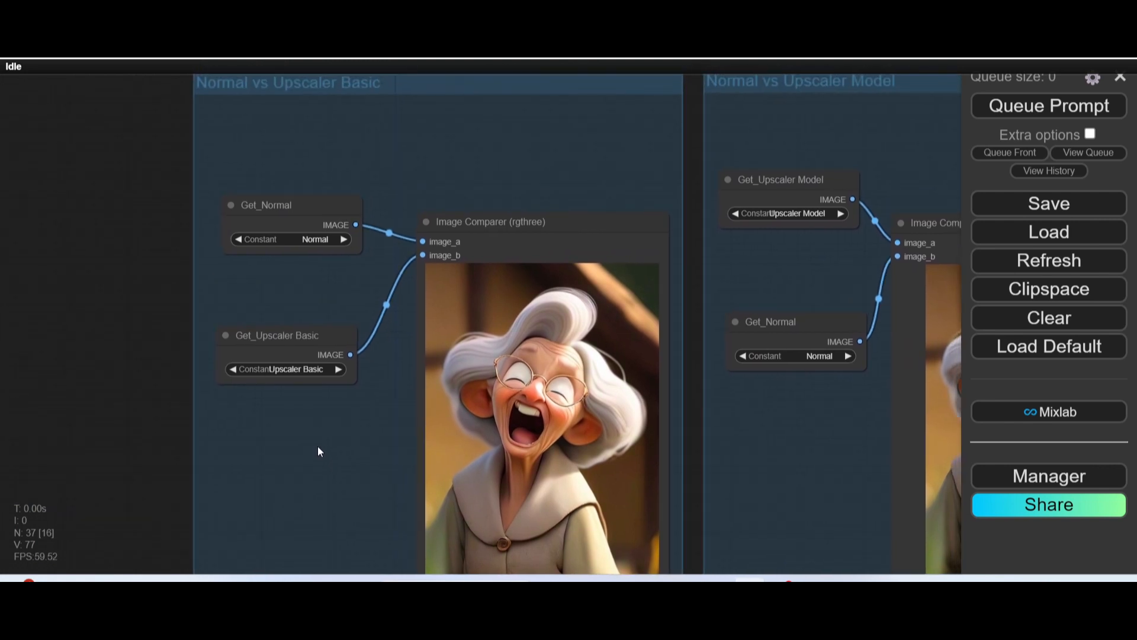
scroll(473, 238, up, 7)
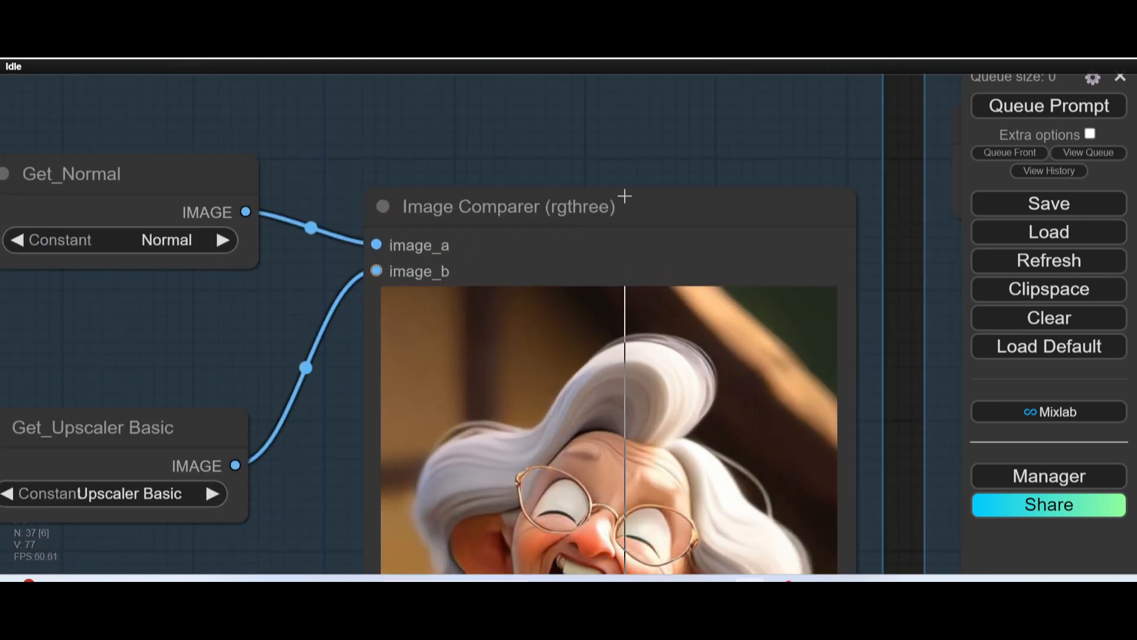
drag(211, 285, 290, 271)
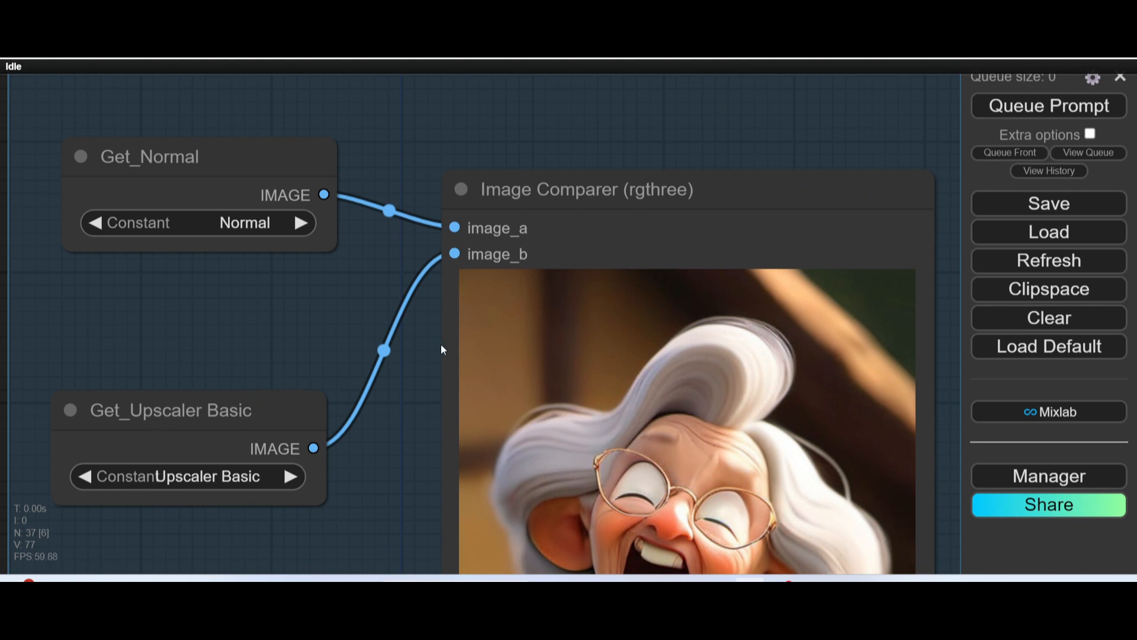
scroll(450, 352, down, 2)
drag(562, 426, 490, 264)
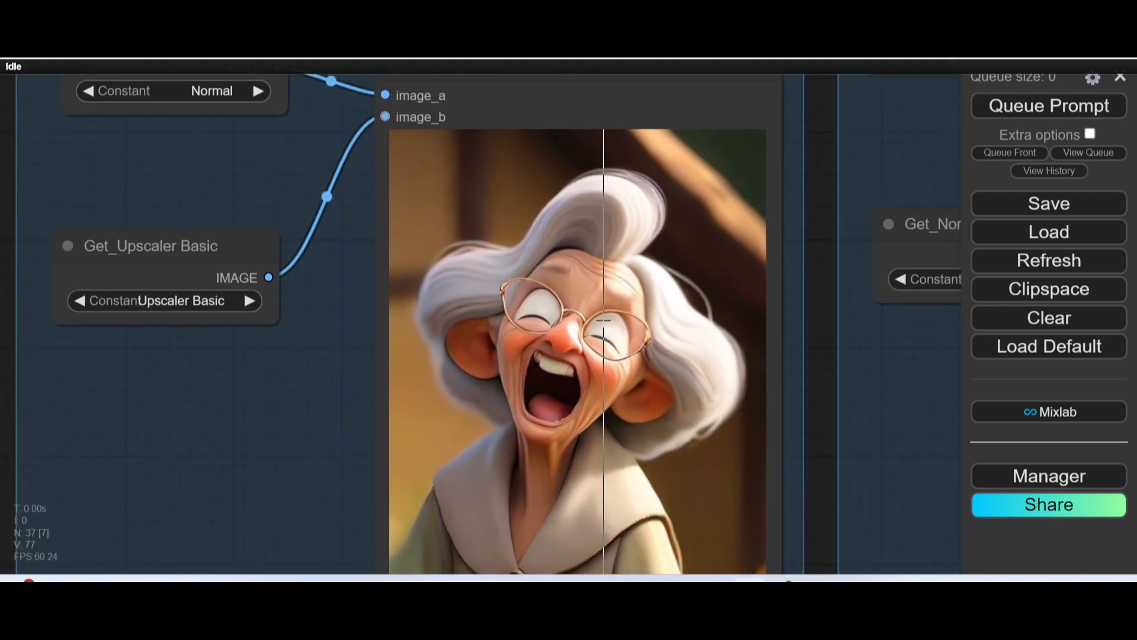
Compare the eyes, glasses and mouth of the normal and basic-upscaled images up close in the Image Comparer.
scroll(568, 344, up, 15)
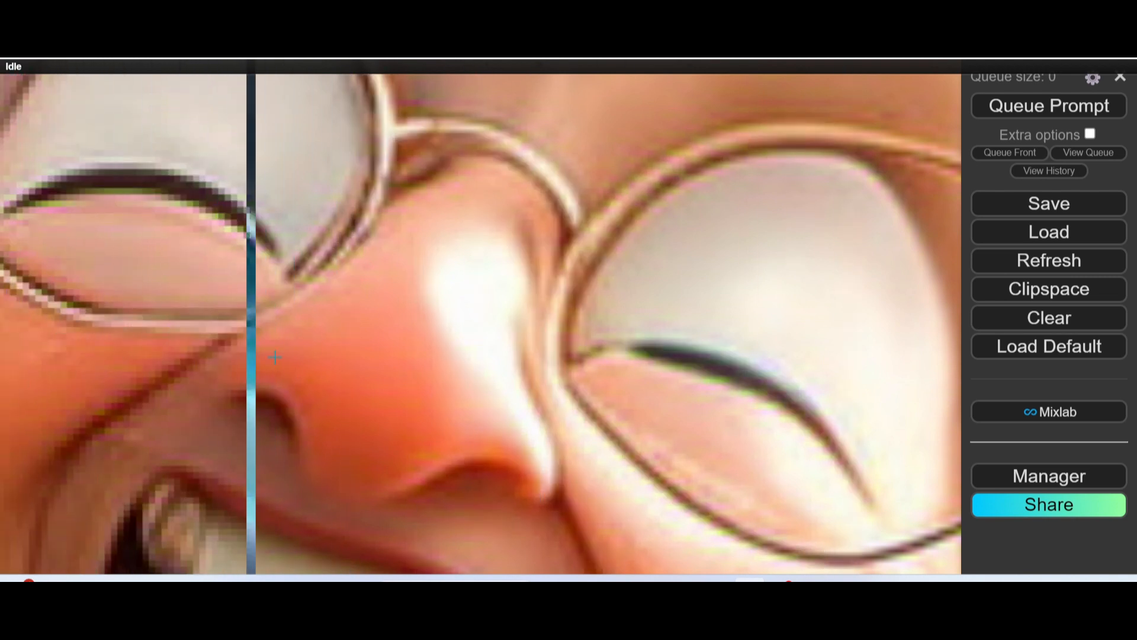
scroll(320, 349, down, 5)
scroll(332, 348, up, 4)
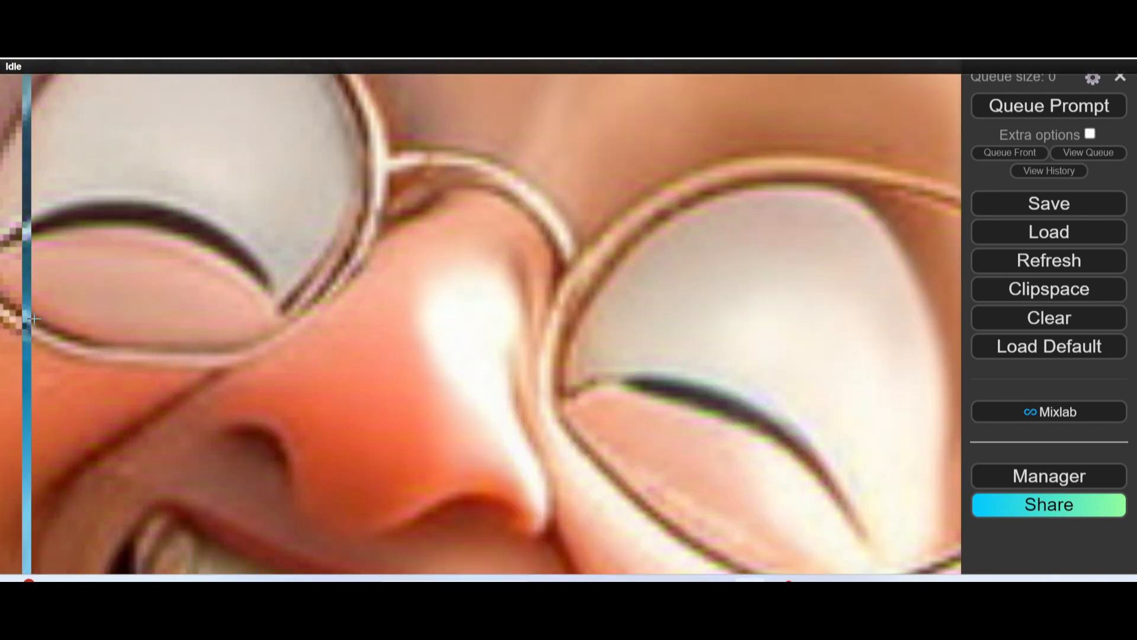
scroll(242, 267, down, 3)
scroll(243, 267, down, 4)
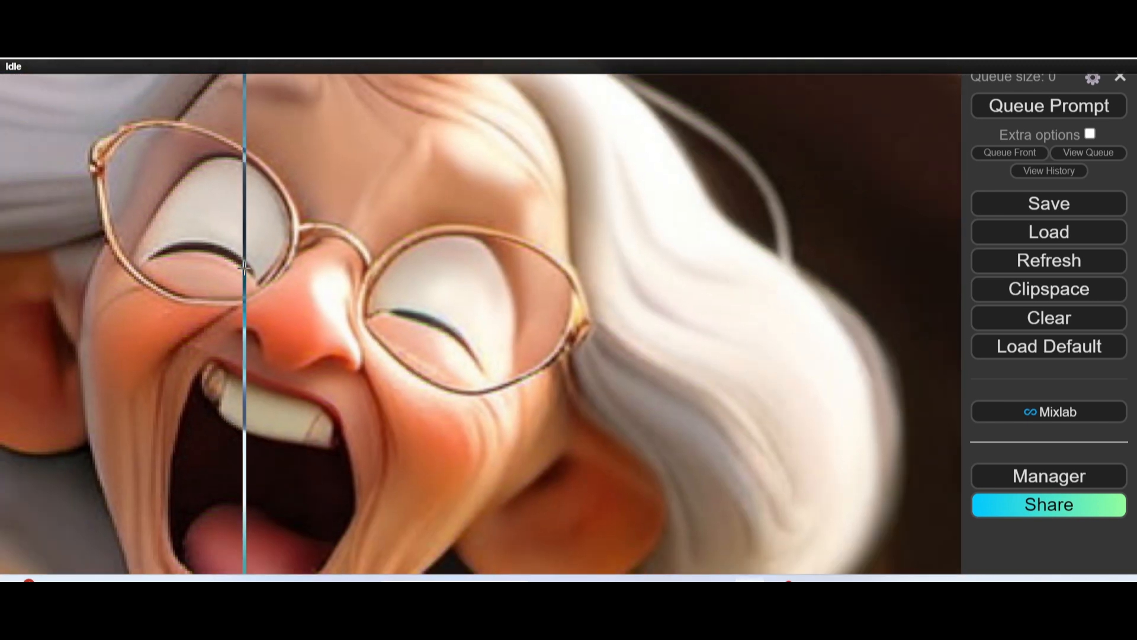
scroll(288, 298, up, 5)
scroll(289, 298, down, 3)
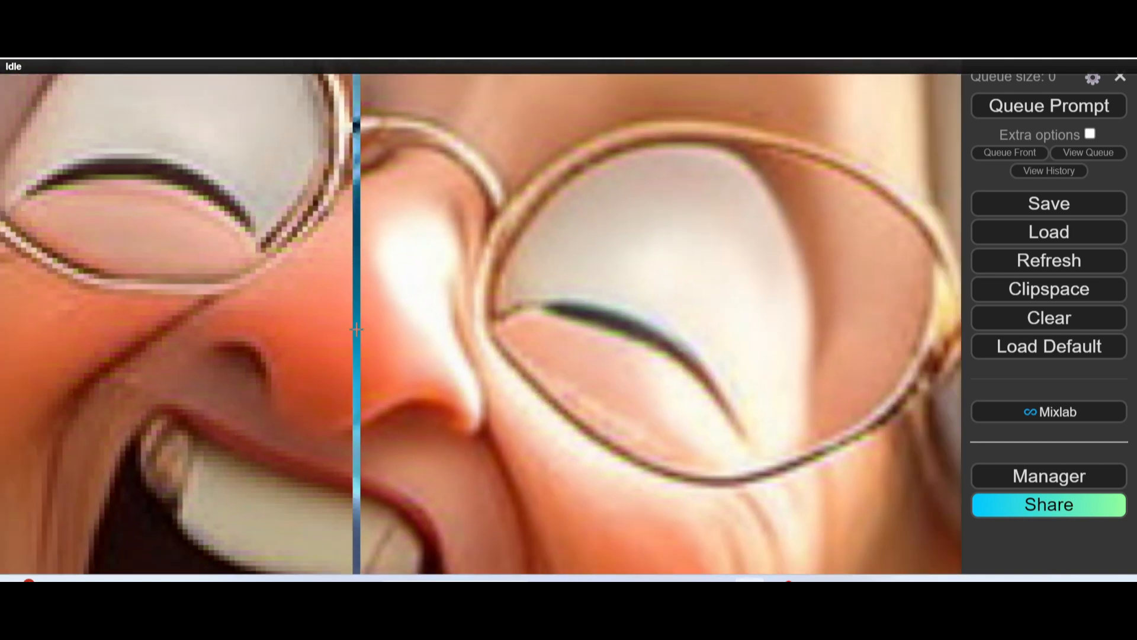
scroll(349, 363, up, 3)
scroll(350, 363, down, 3)
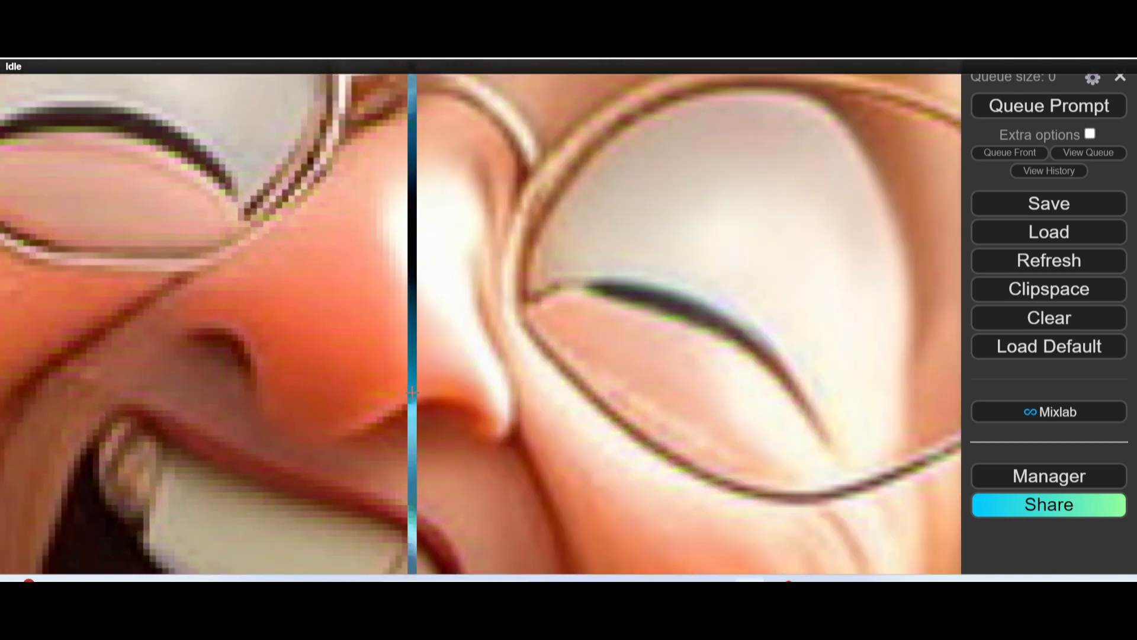
scroll(415, 225, up, 4)
scroll(486, 205, up, 2)
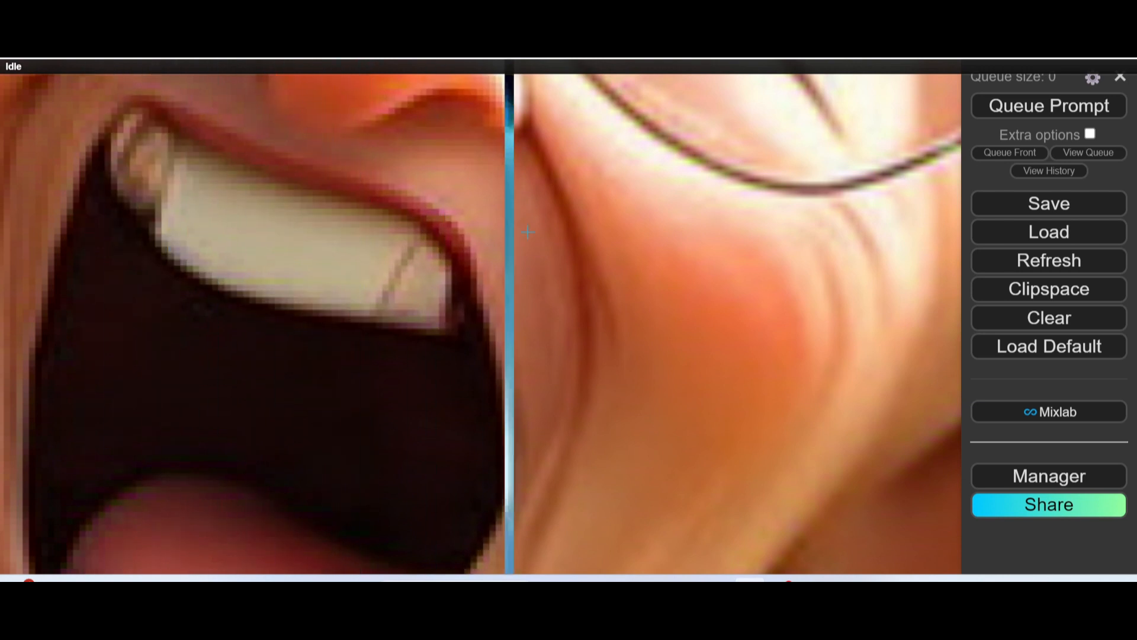
scroll(332, 254, down, 5)
scroll(347, 253, down, 5)
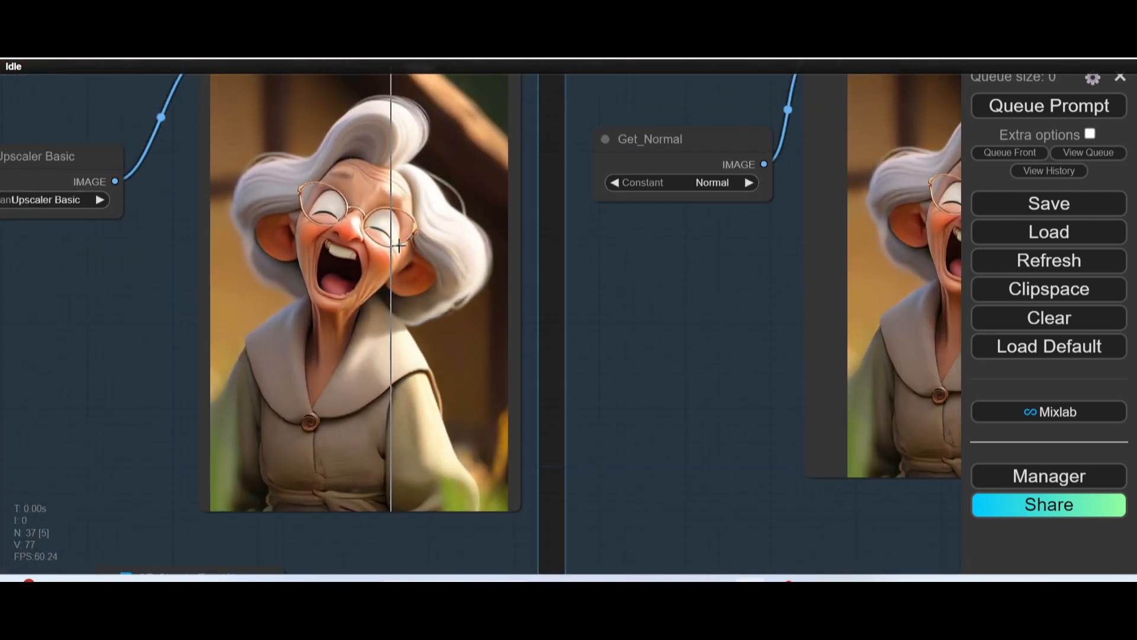
Examine the Get_Upscaler Model and Get_Normal inputs of the Image Comparer in the Normal vs Upscaler Model group.
drag(391, 252, 44, 397)
scroll(340, 198, up, 1)
scroll(340, 201, up, 3)
drag(340, 202, 335, 299)
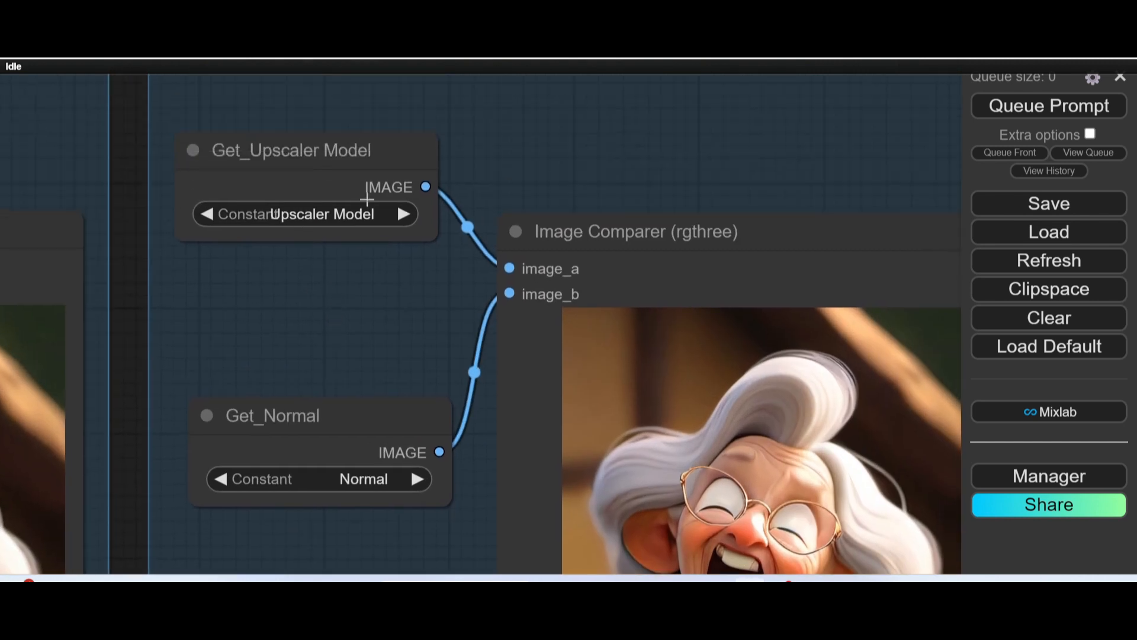
Compare the mouth, teeth, cheek and glasses of the normal and model-upscaled images up close in the Image Comparer.
scroll(399, 328, down, 3)
drag(385, 315, 292, 202)
scroll(346, 443, up, 3)
scroll(347, 443, up, 1)
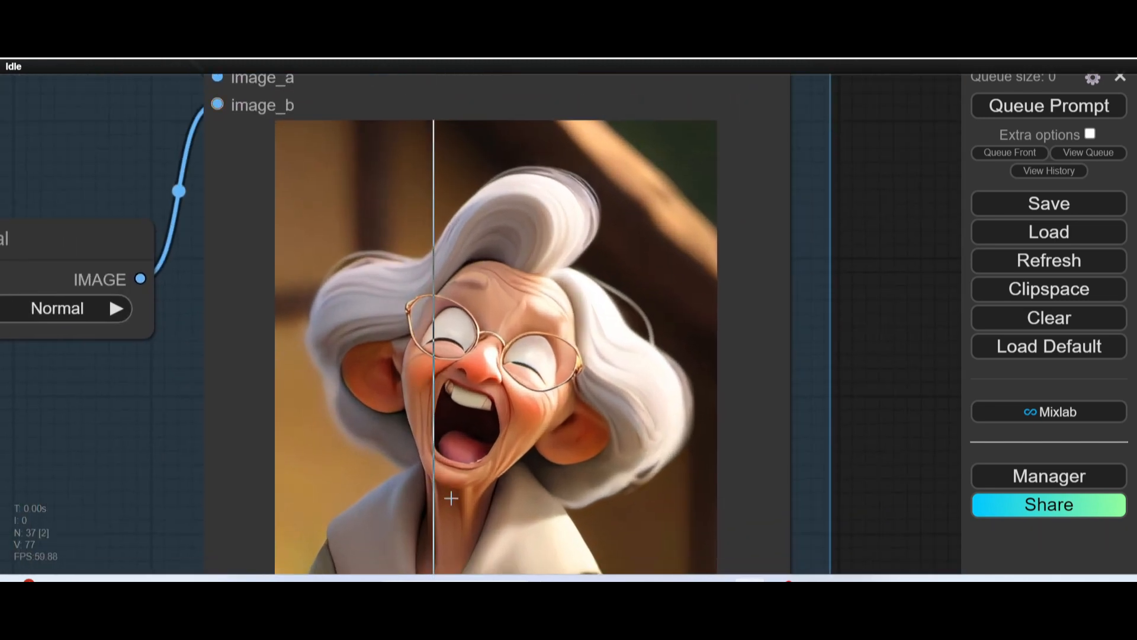
scroll(536, 462, up, 12)
drag(457, 148, 638, 375)
scroll(468, 408, down, 12)
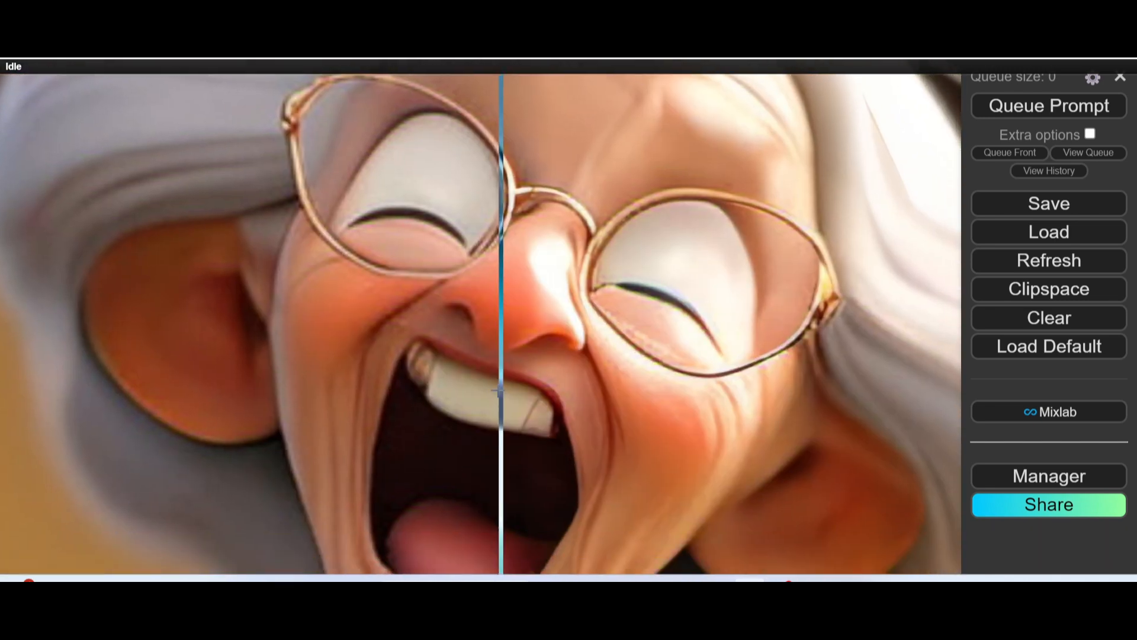
scroll(645, 438, up, 12)
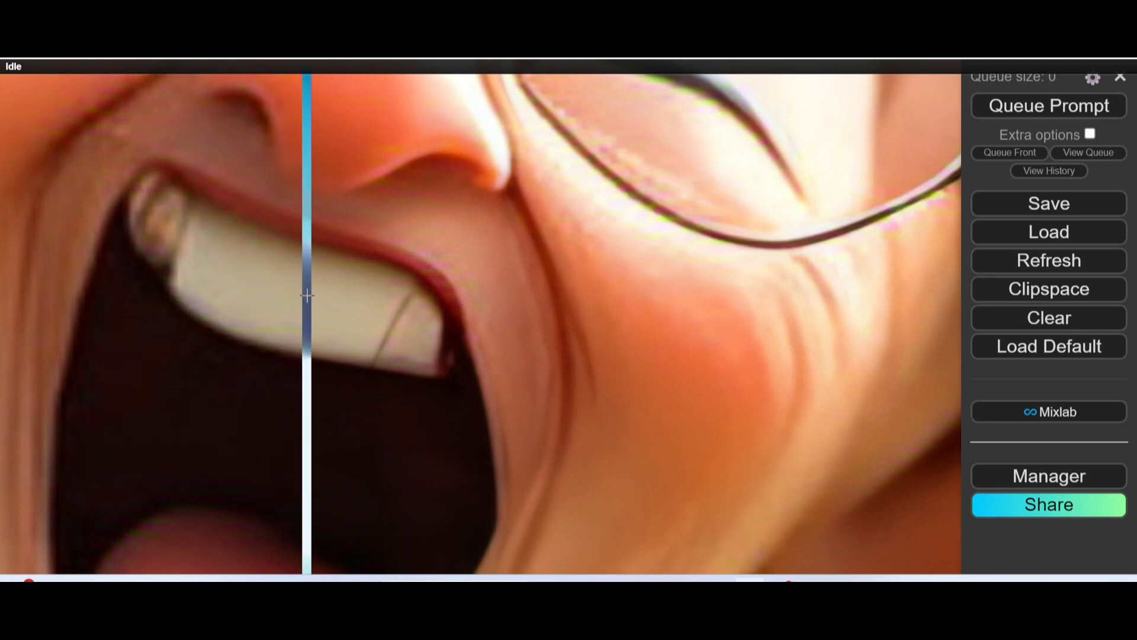
scroll(302, 299, down, 5)
scroll(396, 302, up, 5)
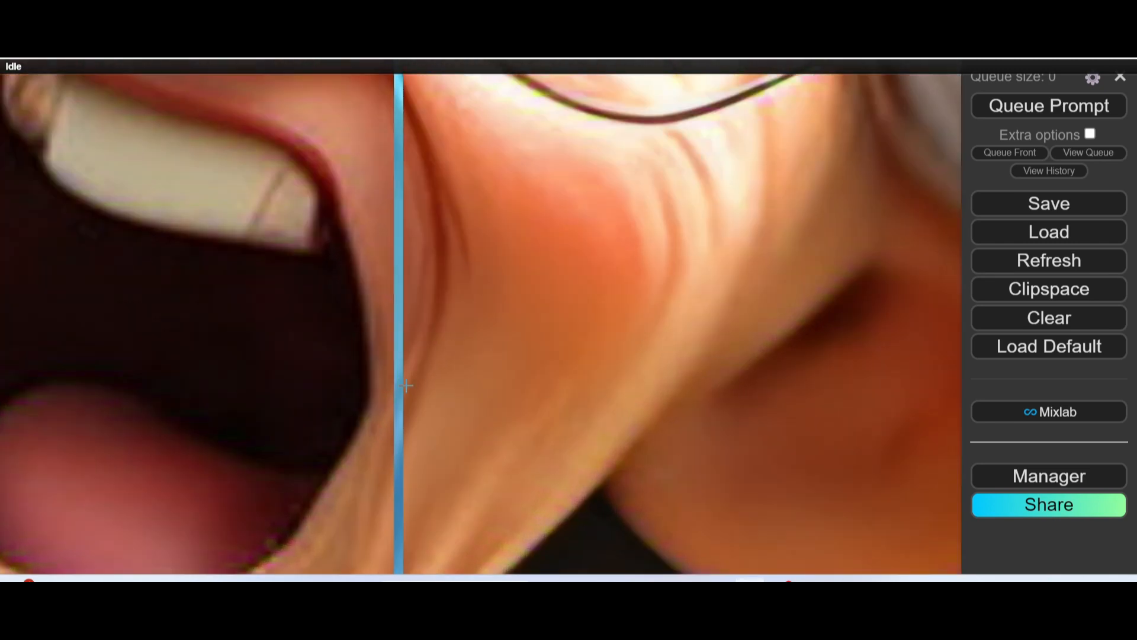
scroll(614, 264, down, 4)
drag(591, 107, 579, 461)
scroll(612, 461, up, 2)
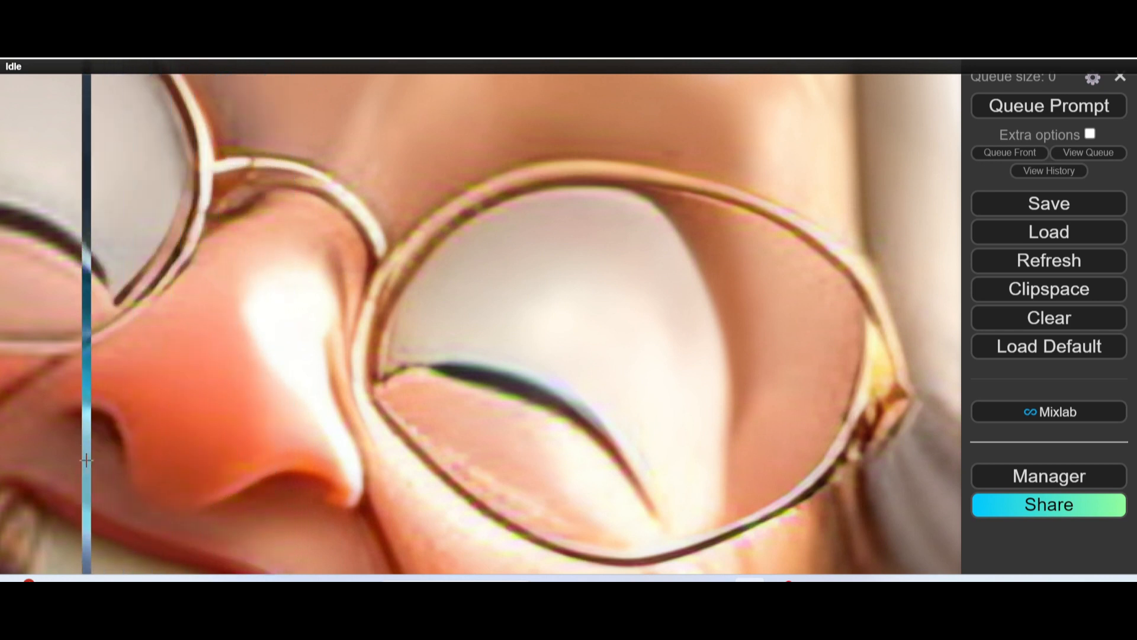
scroll(246, 417, down, 10)
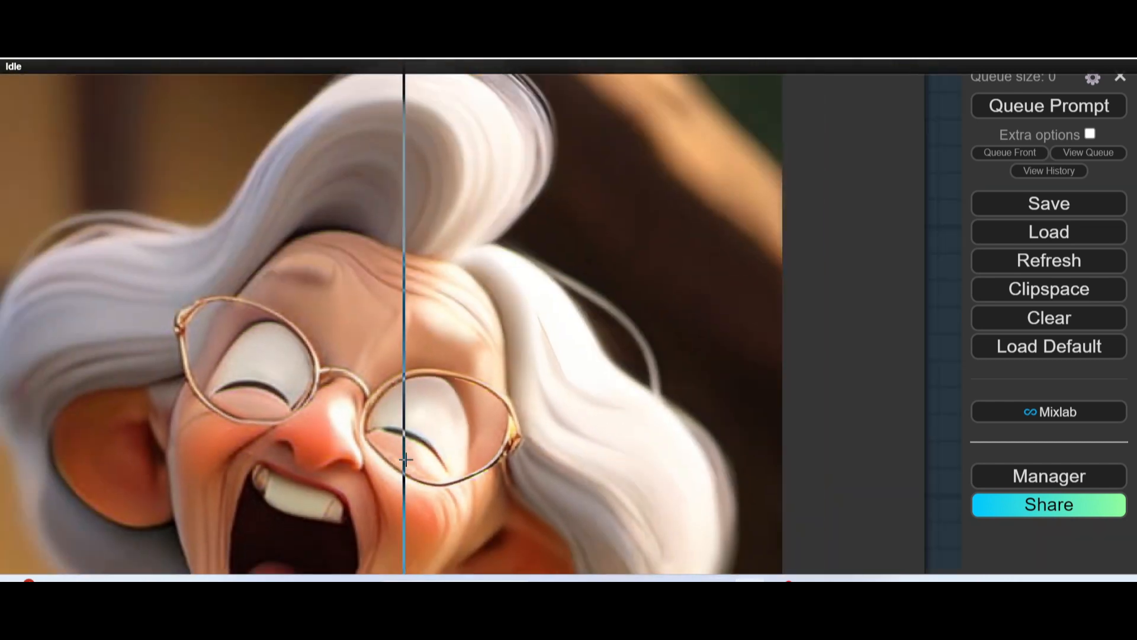
Move the Preview Image node up so it sits closer to the VAE Decode node's IMAGE output.
scroll(492, 469, down, 10)
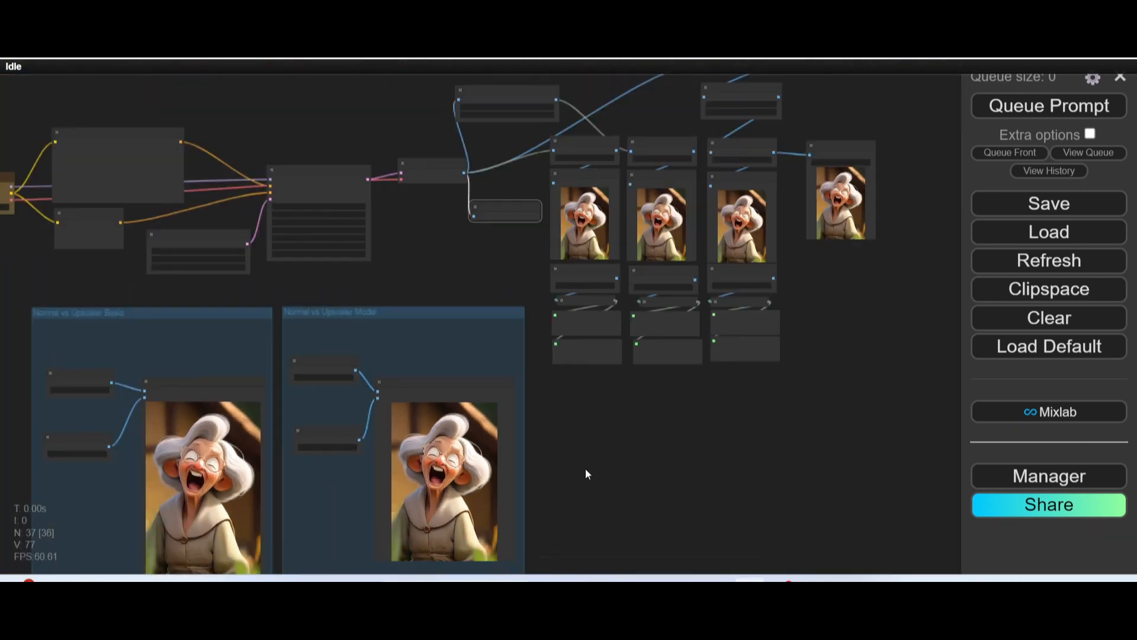
scroll(589, 562, up, 4)
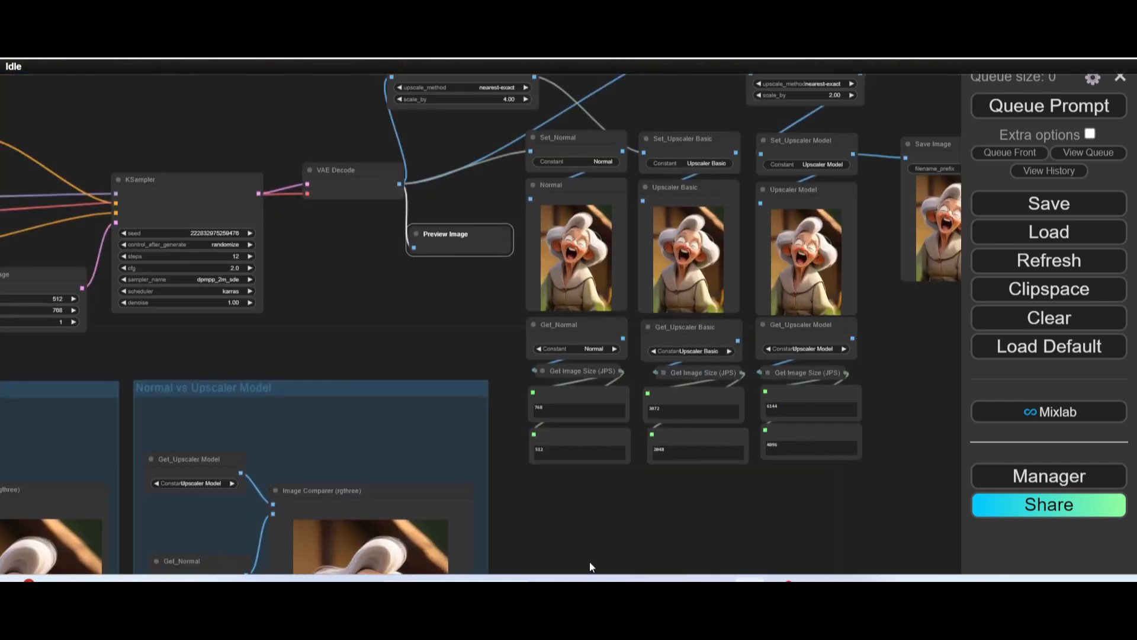
drag(588, 562, 801, 369)
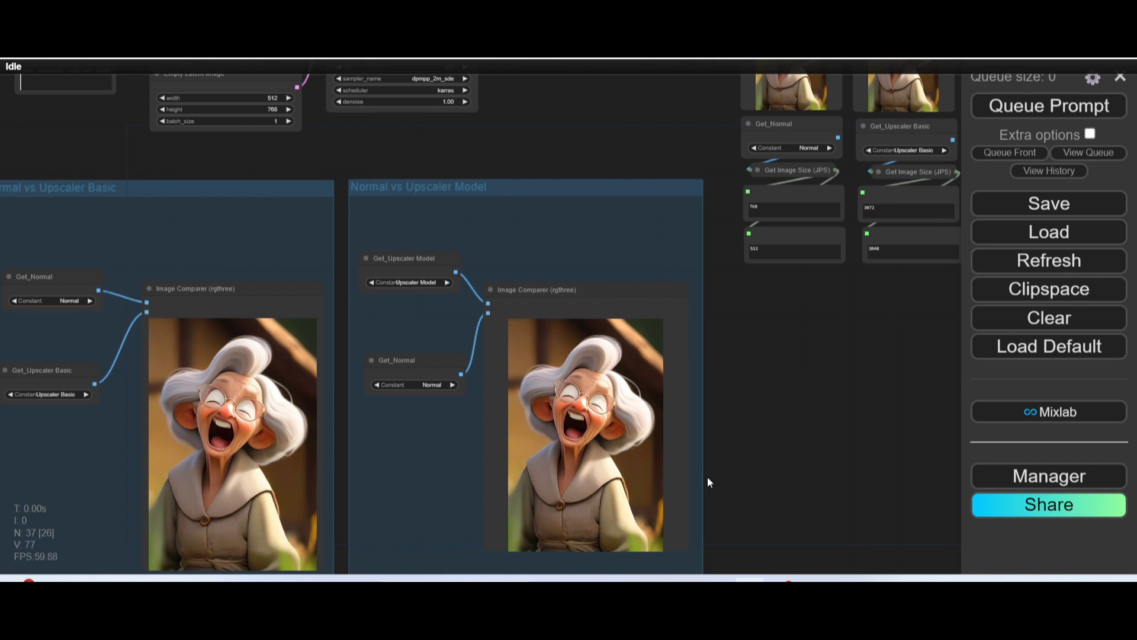
drag(729, 172, 478, 515)
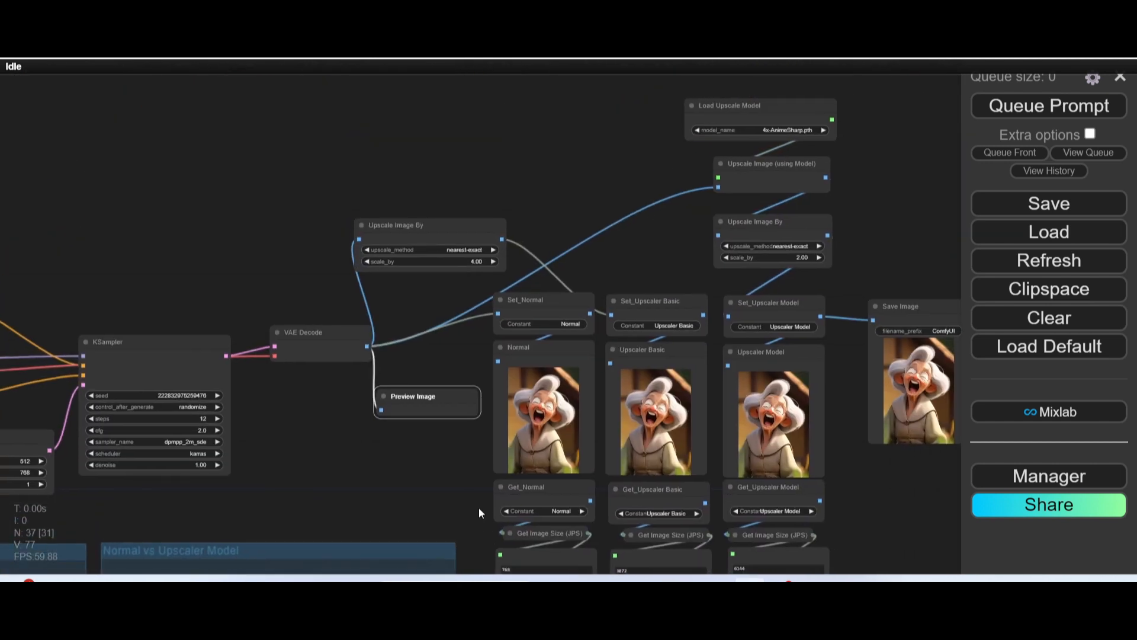
scroll(458, 464, up, 10)
drag(460, 472, 472, 573)
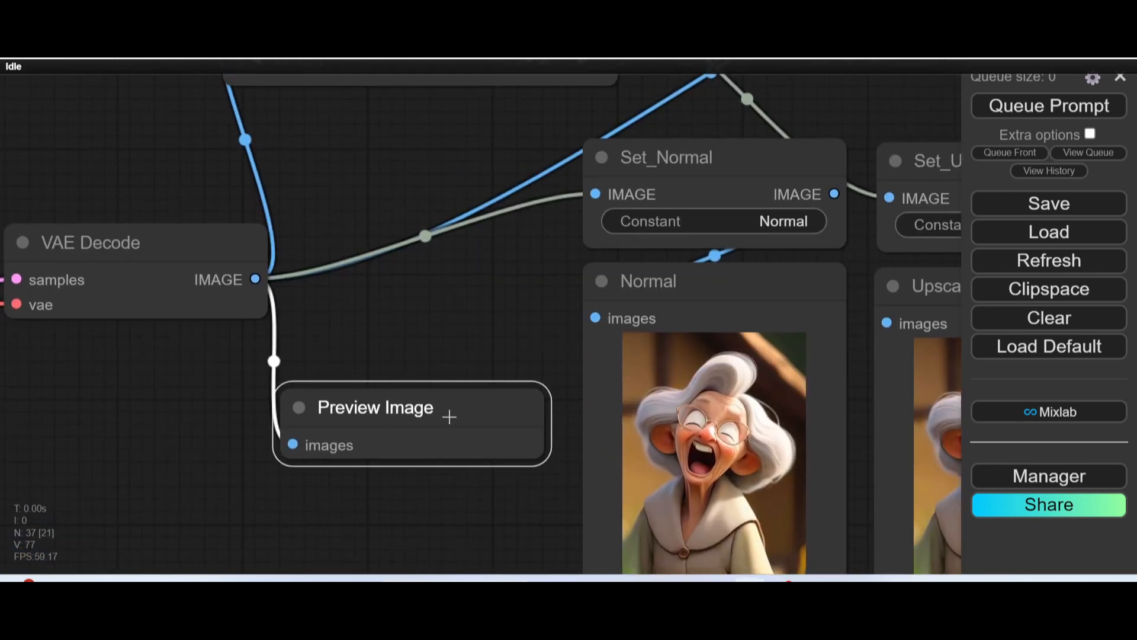
drag(449, 417, 457, 333)
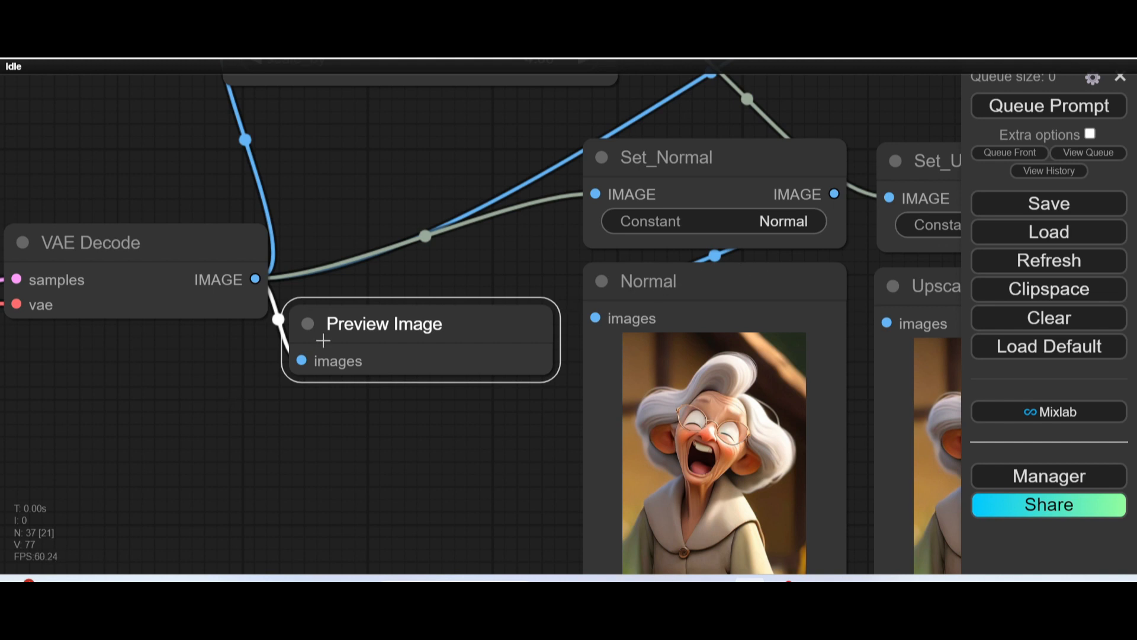
Open the title of the Normal preview node for editing and keep it as Normal.
right_click(684, 290)
click(686, 288)
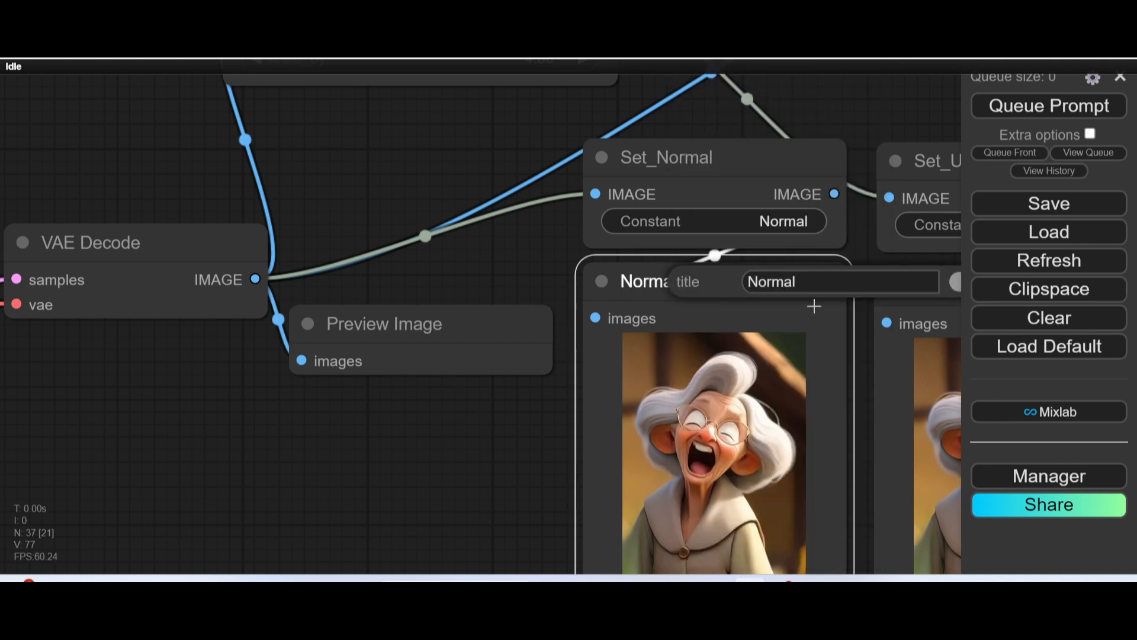
click(454, 448)
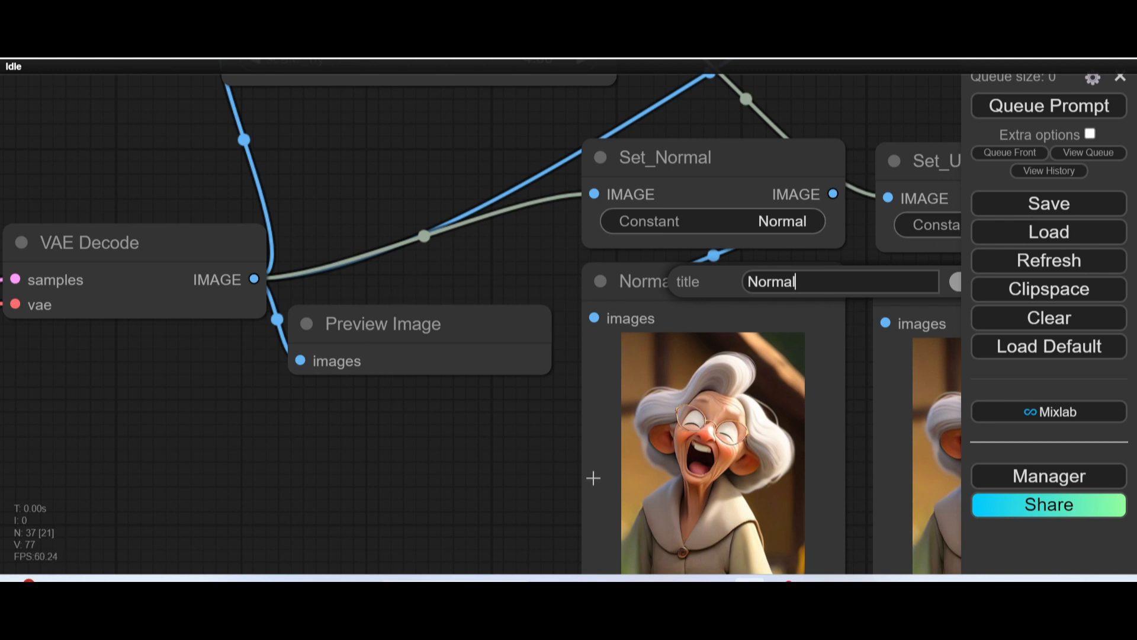
scroll(593, 477, down, 2)
drag(528, 451, 262, 443)
drag(784, 417, 655, 419)
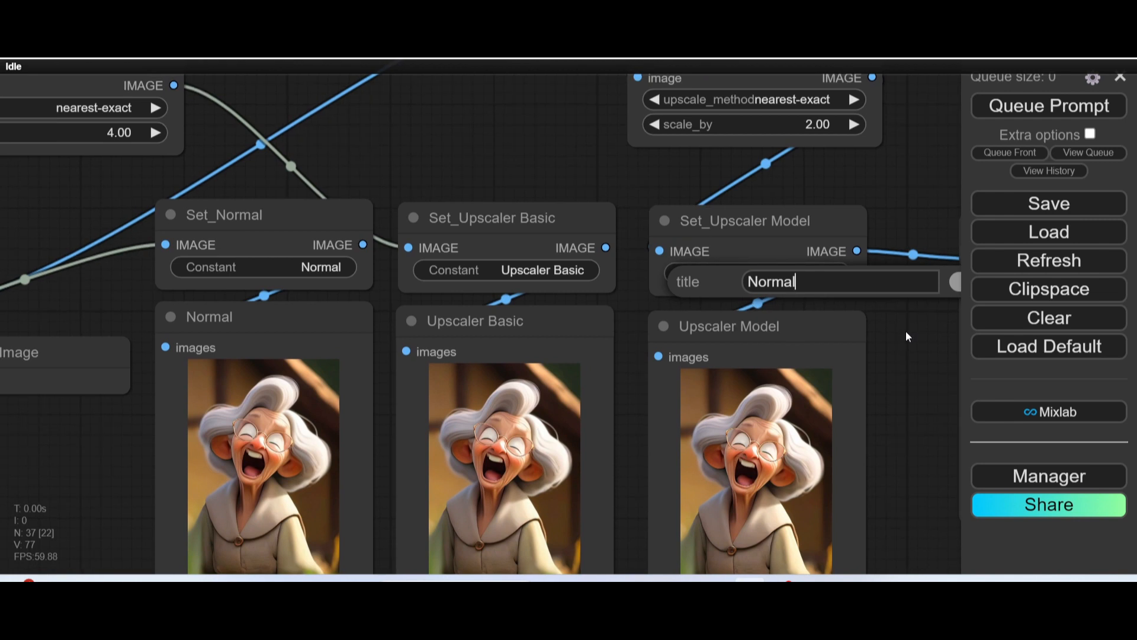
key(Return)
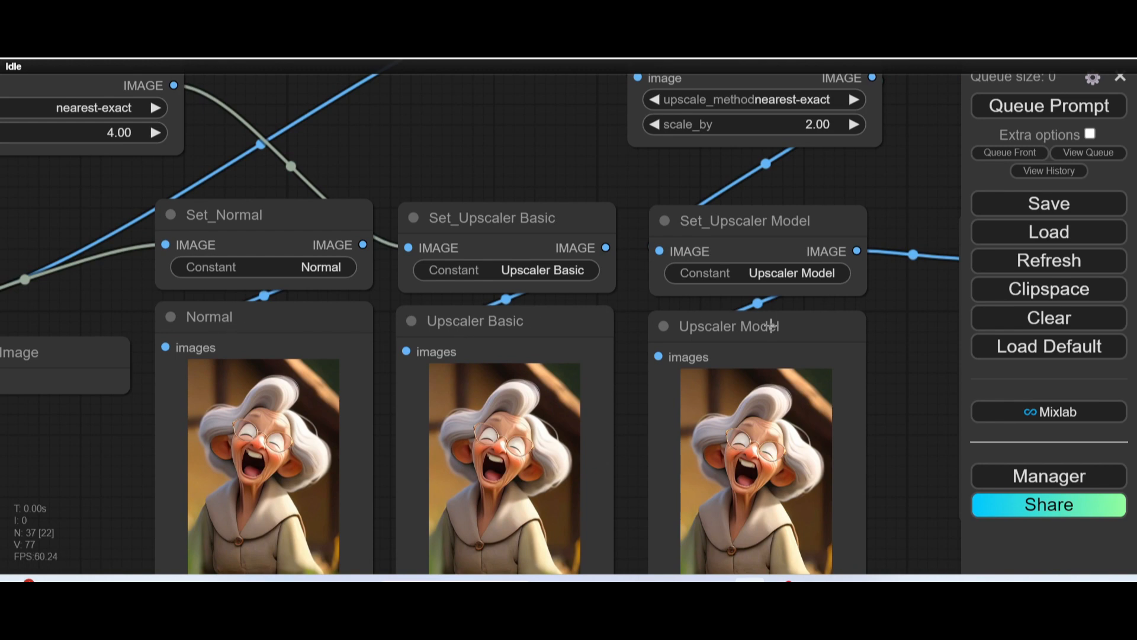
Move the Upscale Image By node with scale_by 4.00 to the right, above Set_Upscaler Basic.
scroll(101, 431, down, 1)
drag(102, 431, 232, 459)
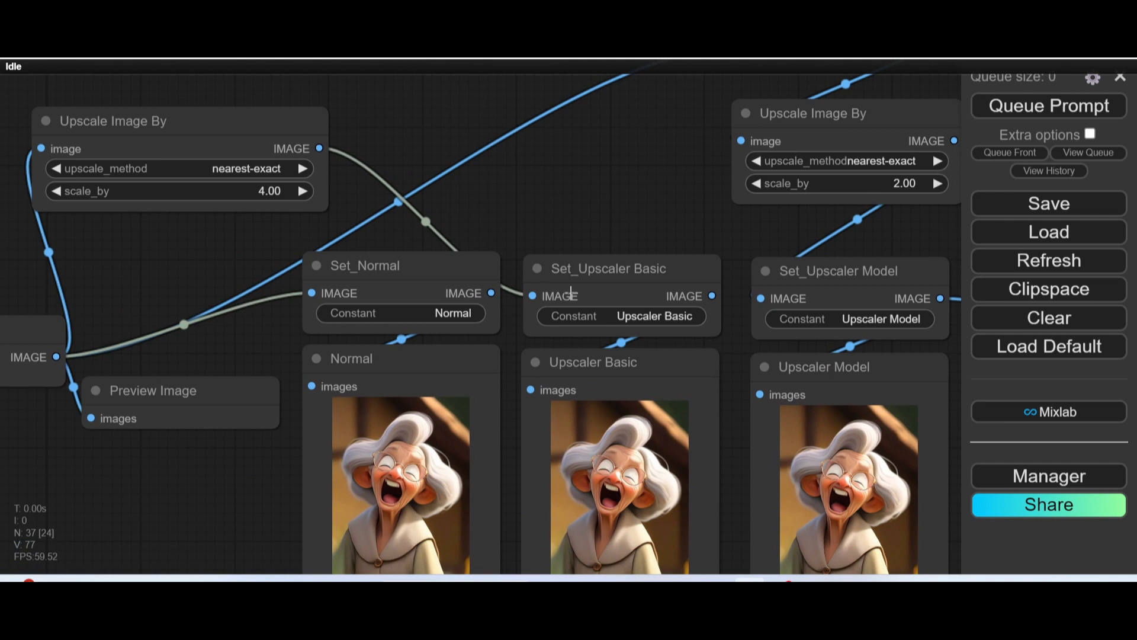
click(616, 271)
drag(180, 282, 251, 376)
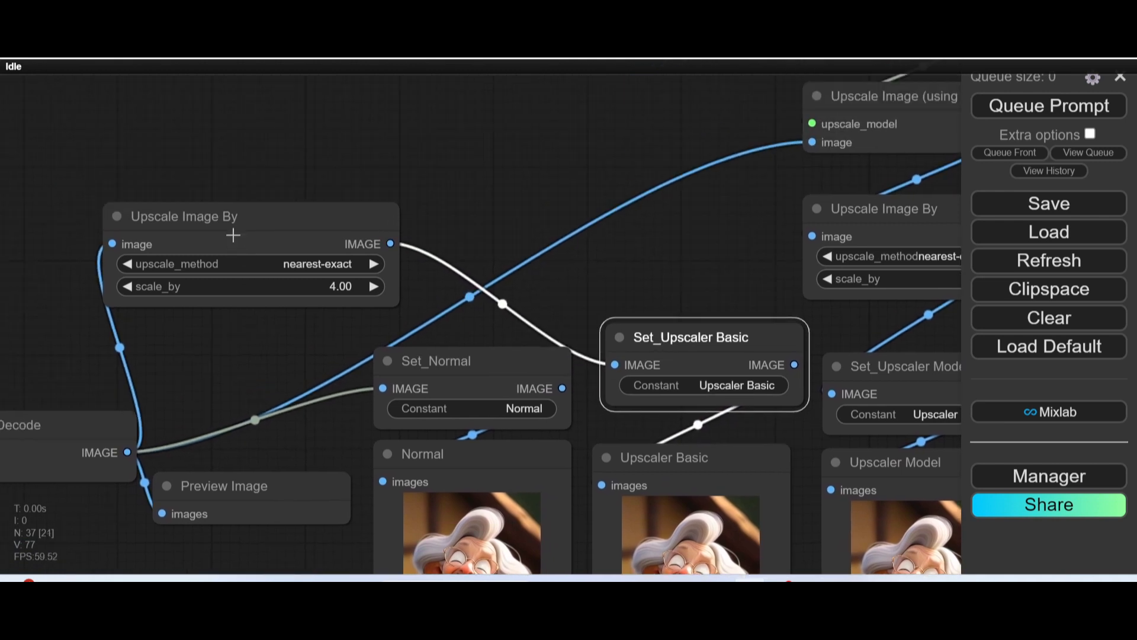
drag(233, 235, 495, 183)
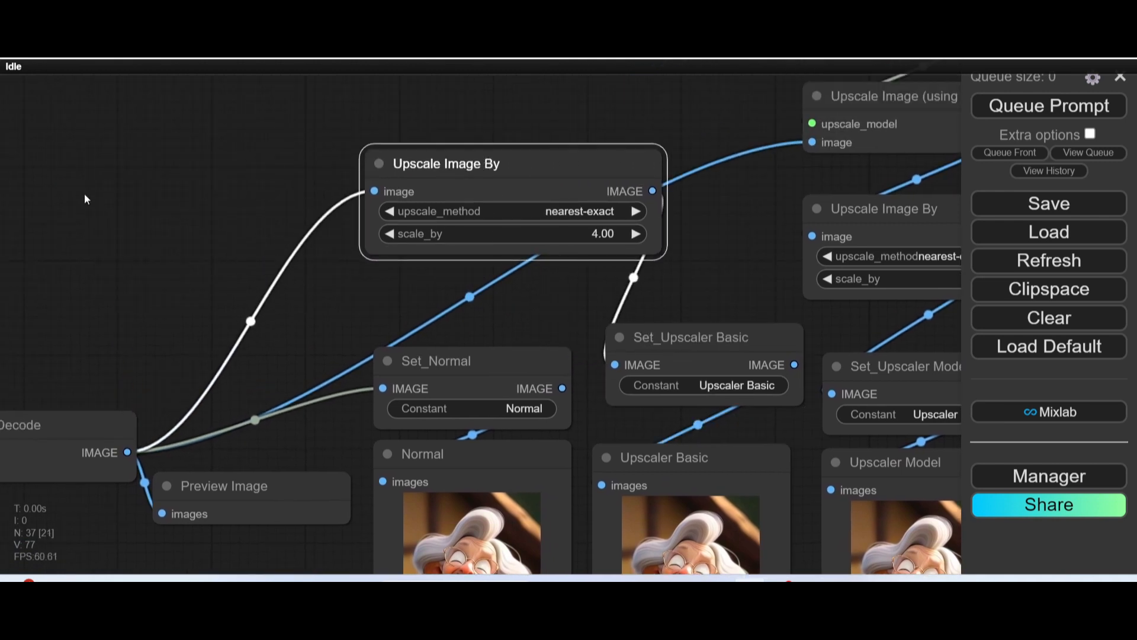
Search the node list for "upsca" to locate the Upscale Image By node.
double_click(111, 158)
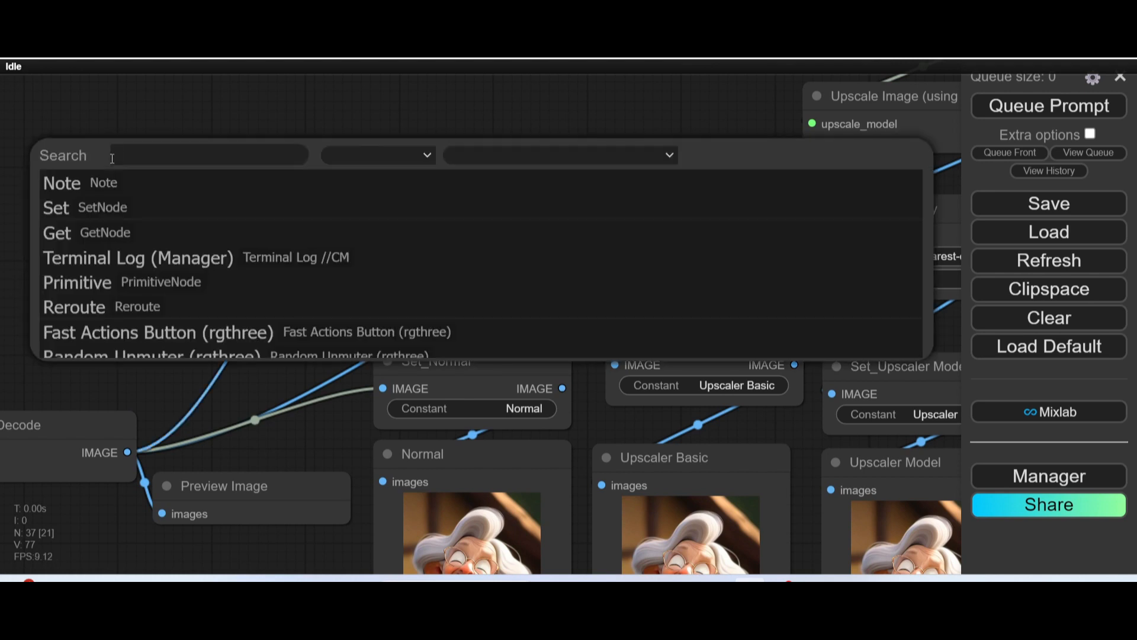
text(upsca)
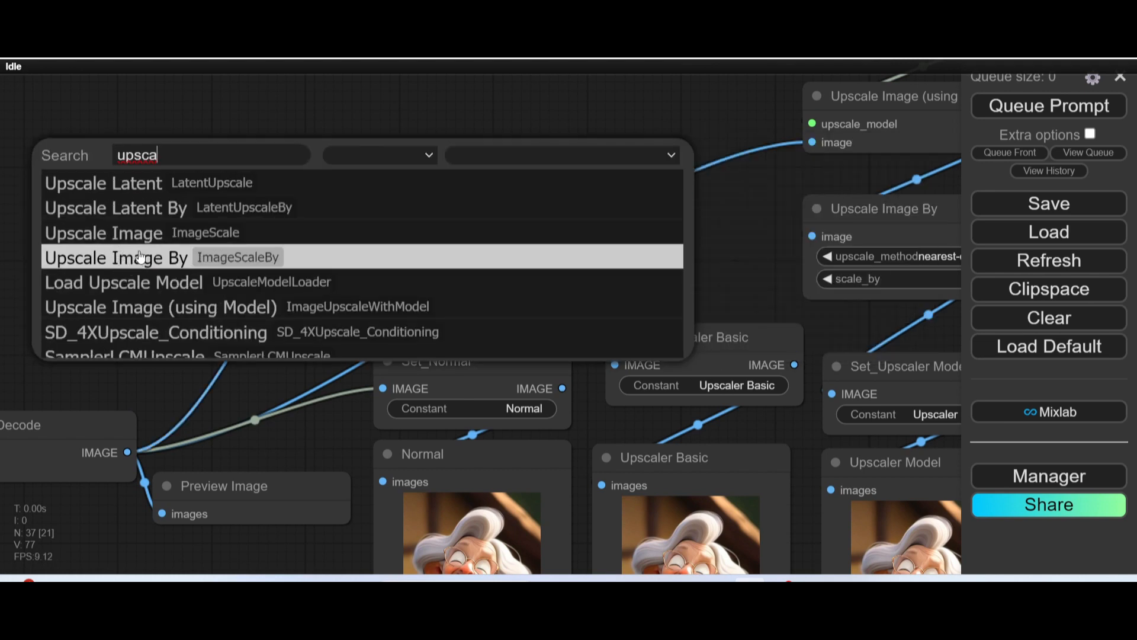
click(151, 261)
drag(377, 283, 501, 182)
drag(438, 229, 257, 358)
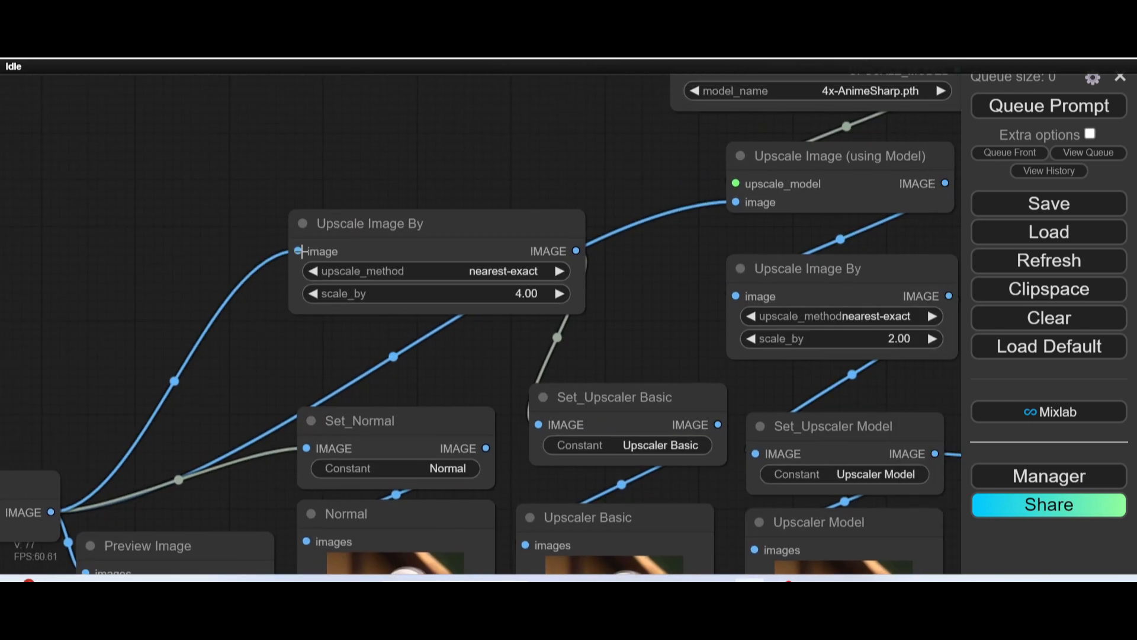
Move the Upscale Image By node with scale_by 4.00 back left, clear of the Upscale Image (using Model) link.
drag(553, 233, 435, 204)
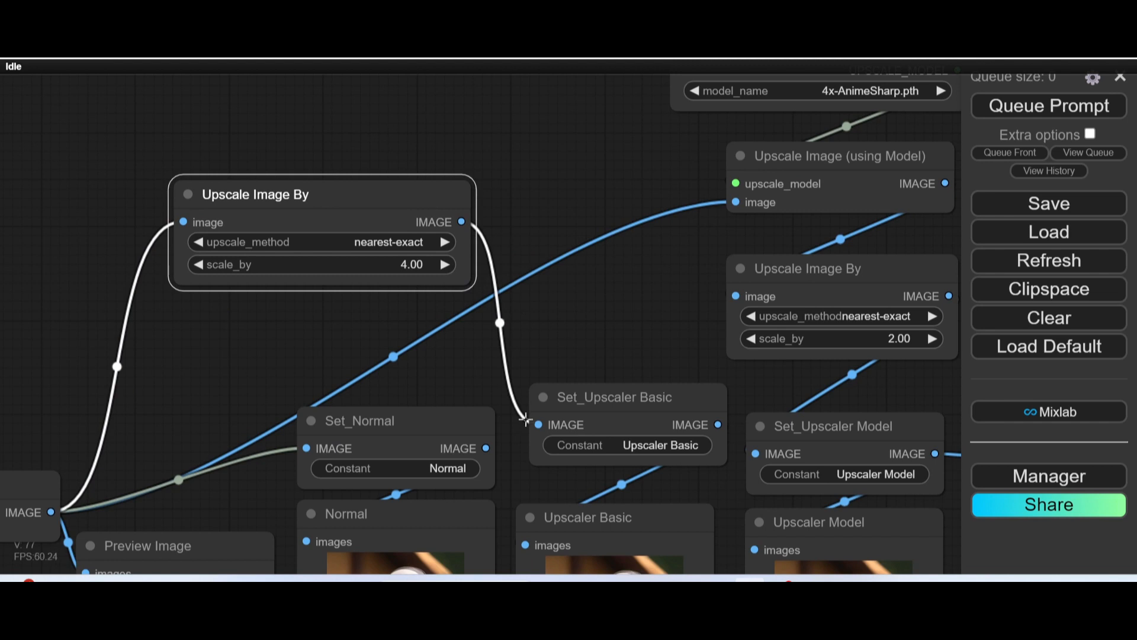
drag(525, 418, 527, 420)
Shift the Set_Upscaler Basic node slightly down and the Set_Normal node slightly up above their preview nodes.
drag(504, 354, 605, 202)
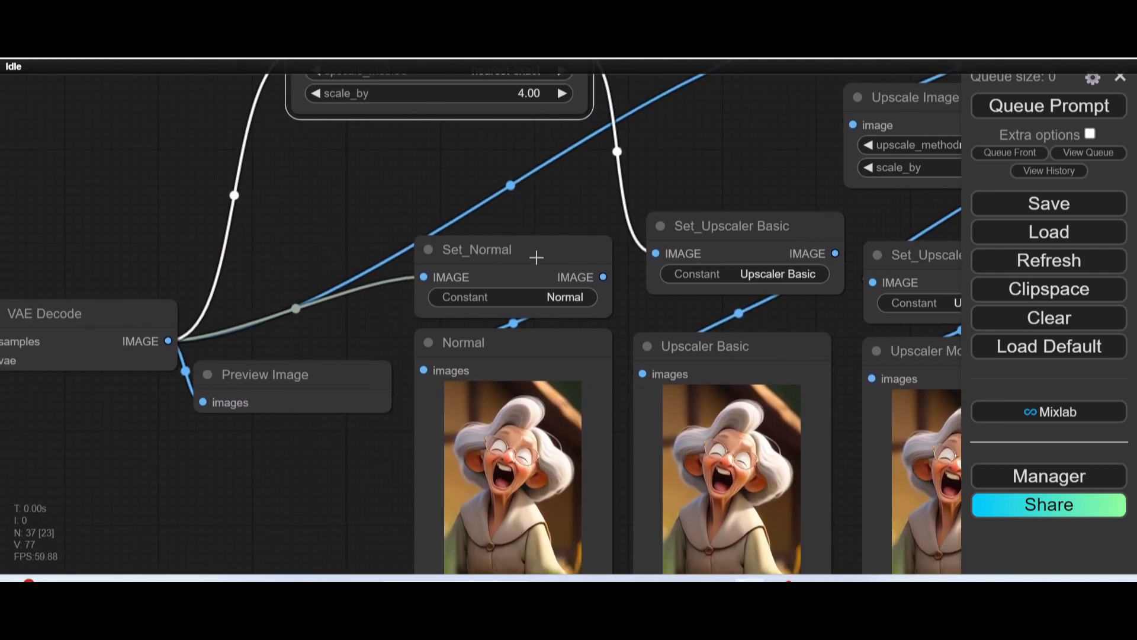
drag(706, 239, 699, 263)
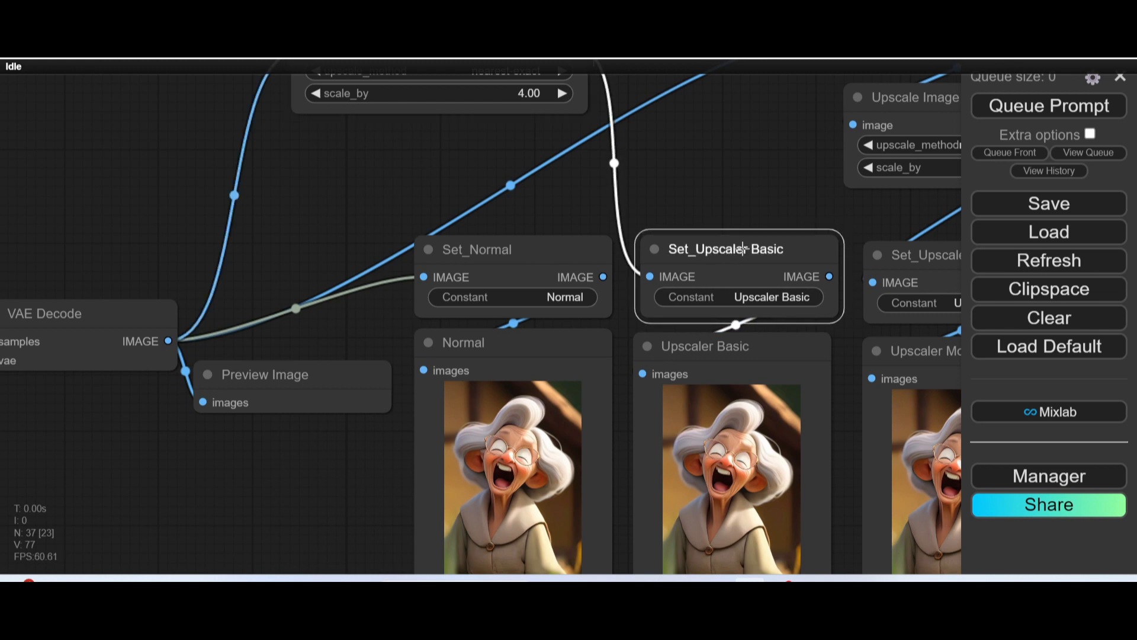
click(487, 255)
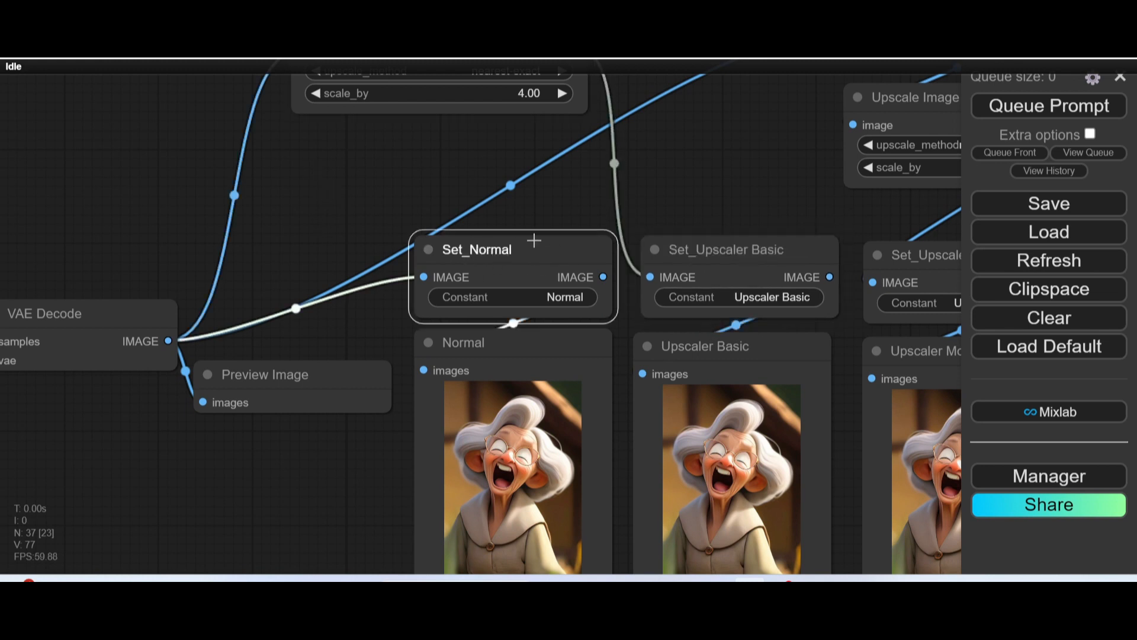
drag(545, 244, 549, 229)
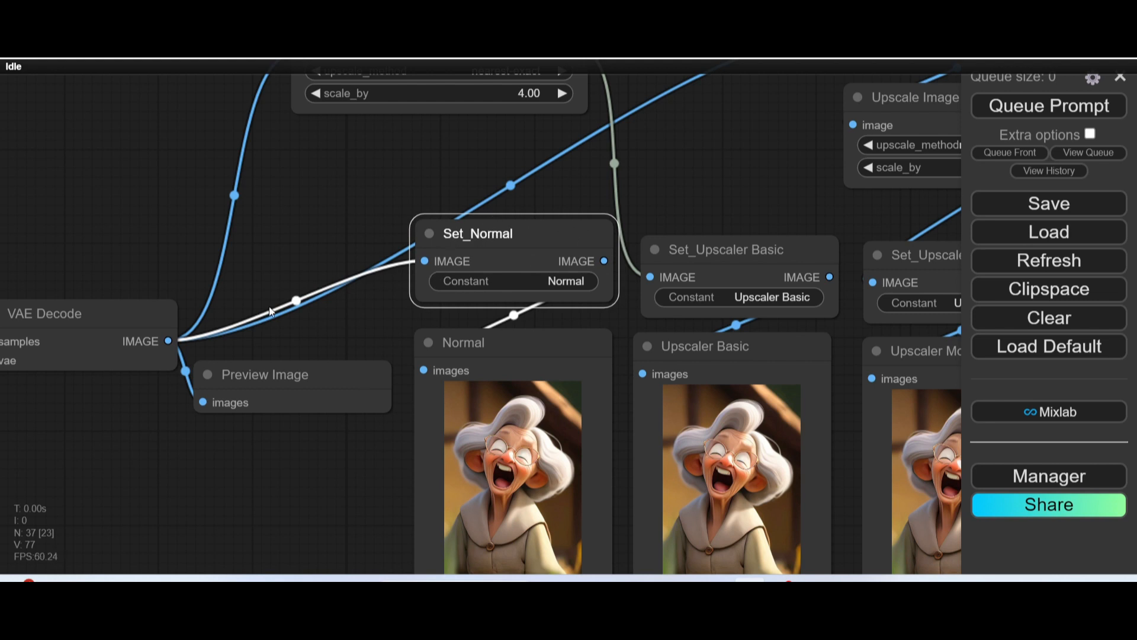
Examine how Get_Normal and Get_Upscaler Basic feed the Image Comparer in the Normal vs Upscaler Basic group.
drag(314, 257, 536, 466)
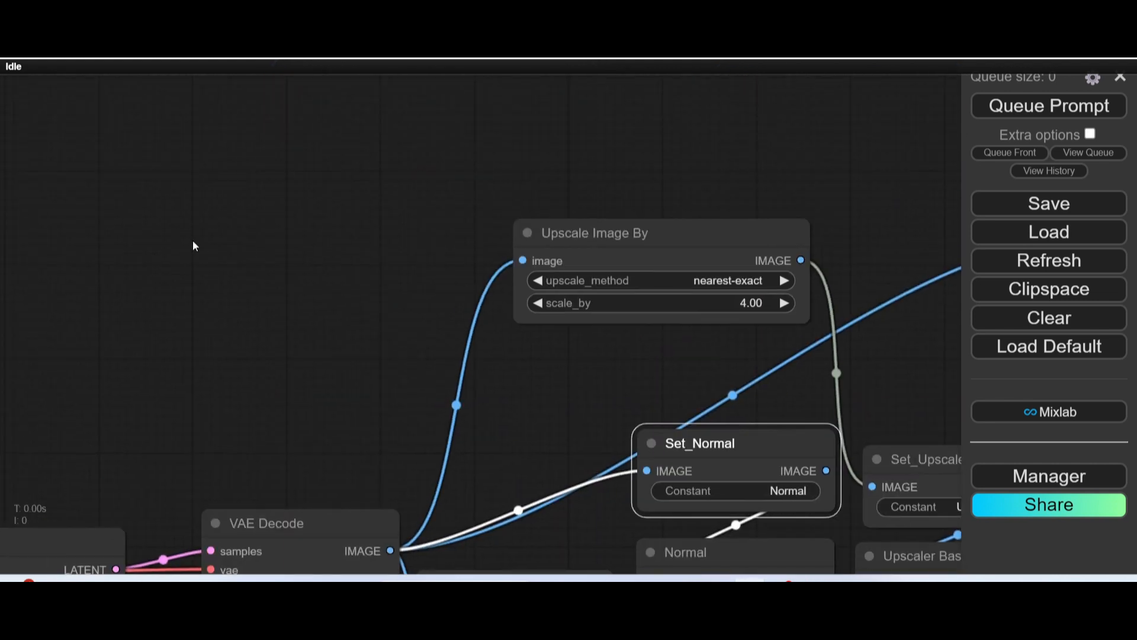
double_click(165, 180)
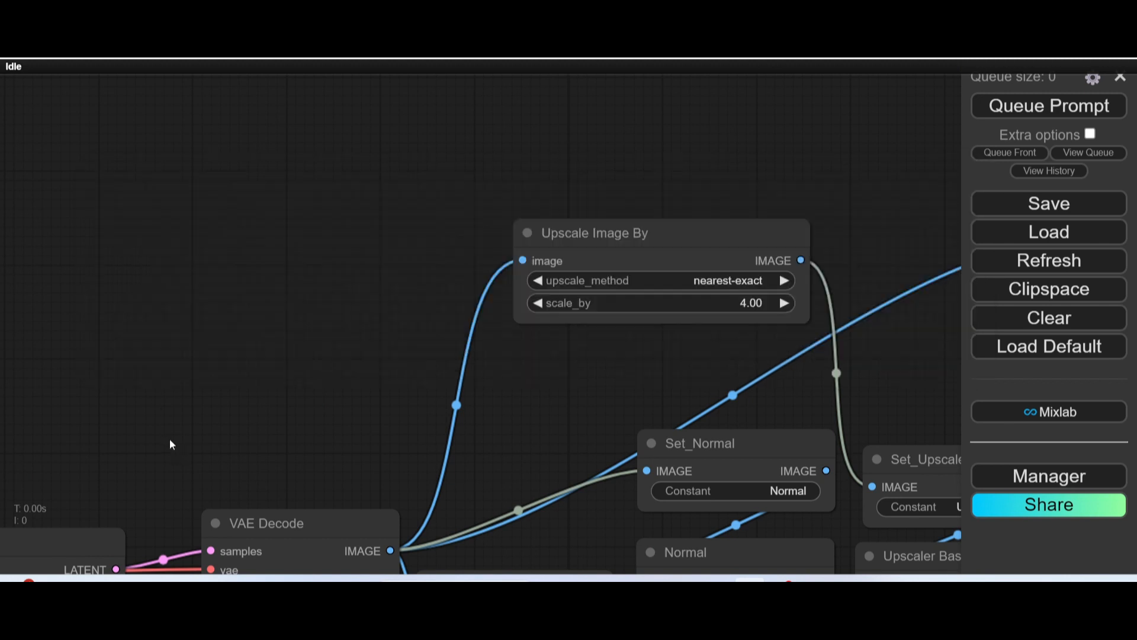
scroll(197, 398, down, 3)
drag(198, 397, 255, 255)
drag(204, 485, 382, 272)
mouse_move(271, 457)
mouse_down()
mouse_move(577, 204)
mouse_move(593, 176)
mouse_move(612, 178)
mouse_up()
drag(329, 254, 605, 217)
scroll(333, 248, up, 9)
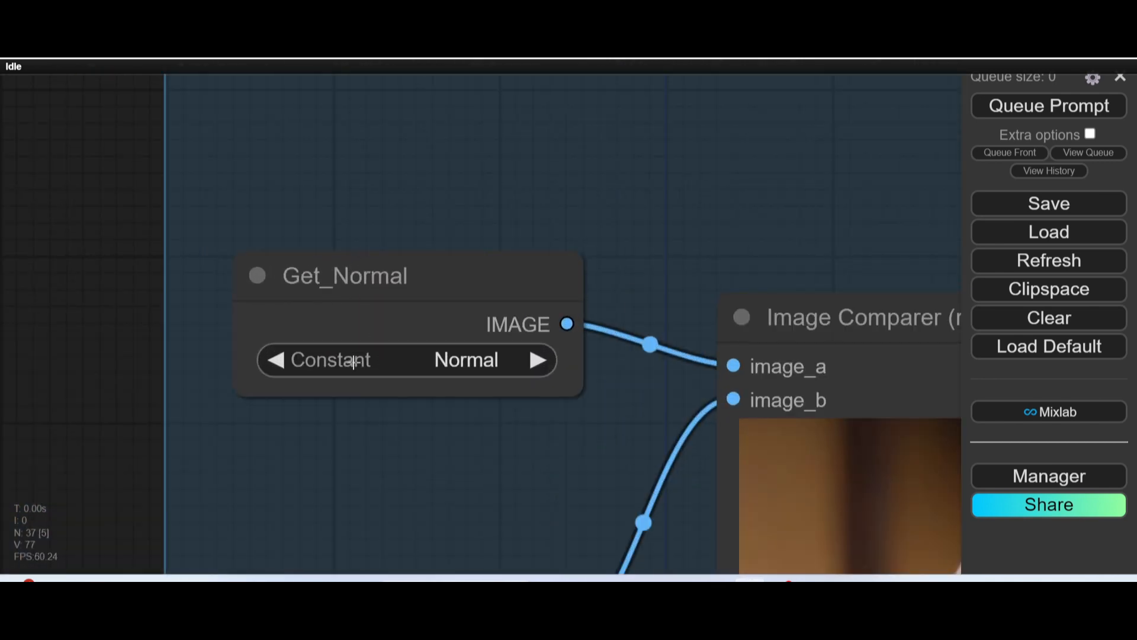
scroll(492, 408, down, 8)
drag(508, 432, 223, 375)
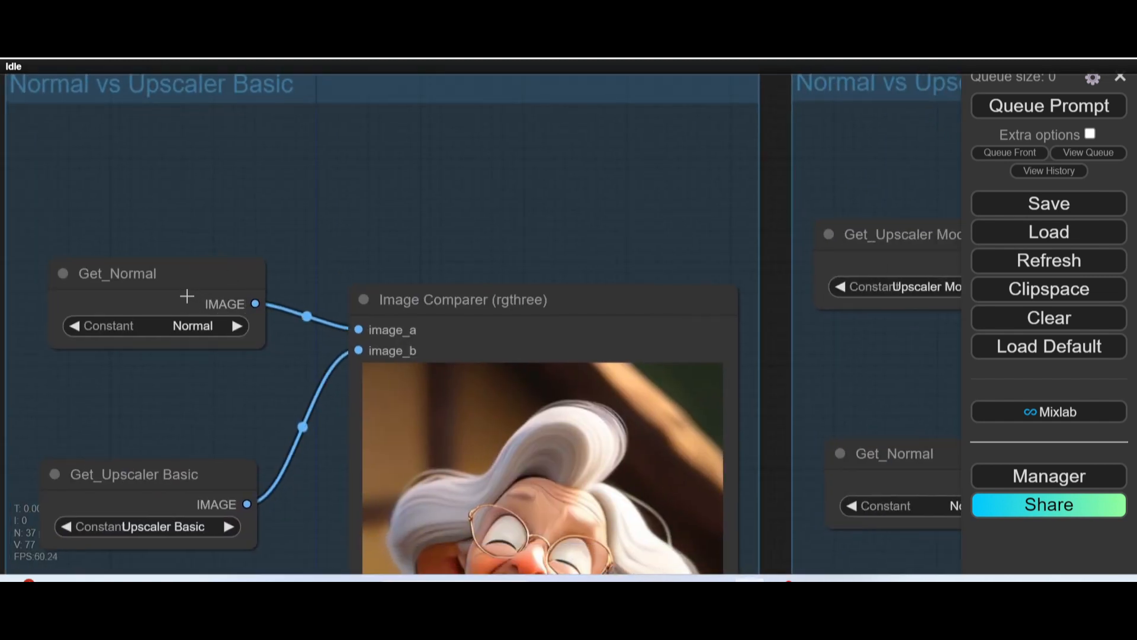
scroll(187, 295, down, 2)
drag(157, 396, 208, 278)
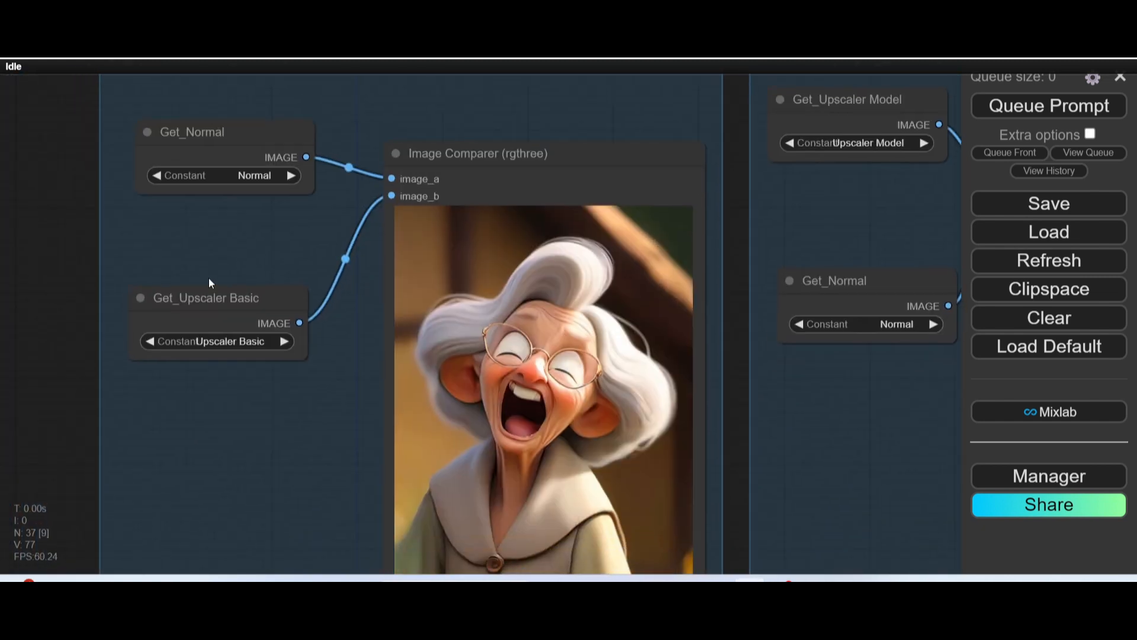
scroll(198, 288, up, 6)
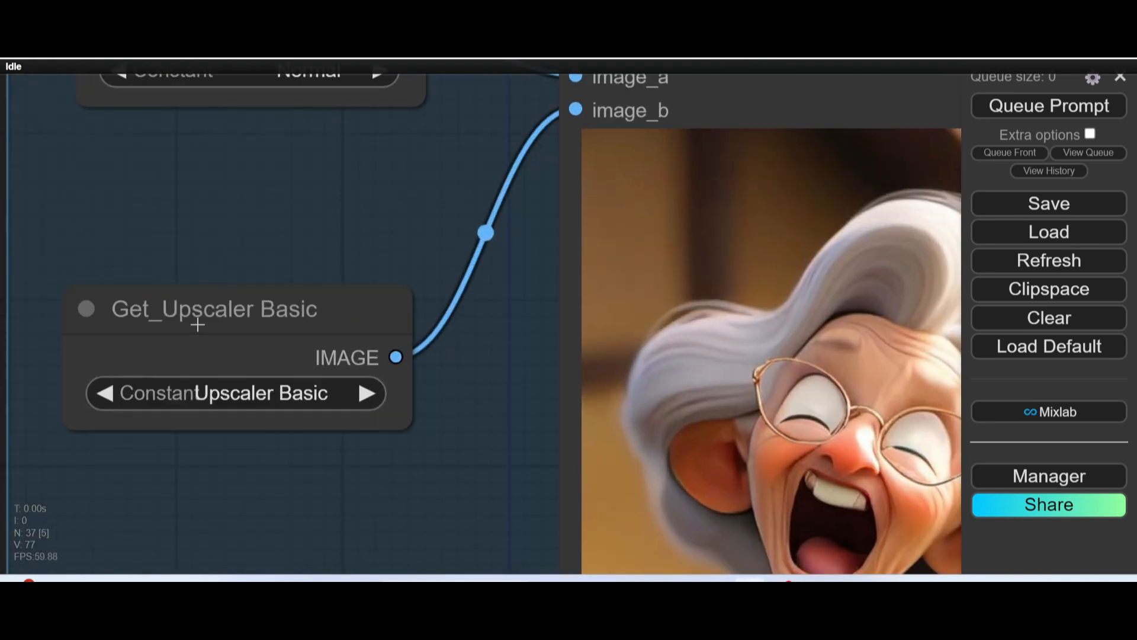
scroll(336, 195, down, 6)
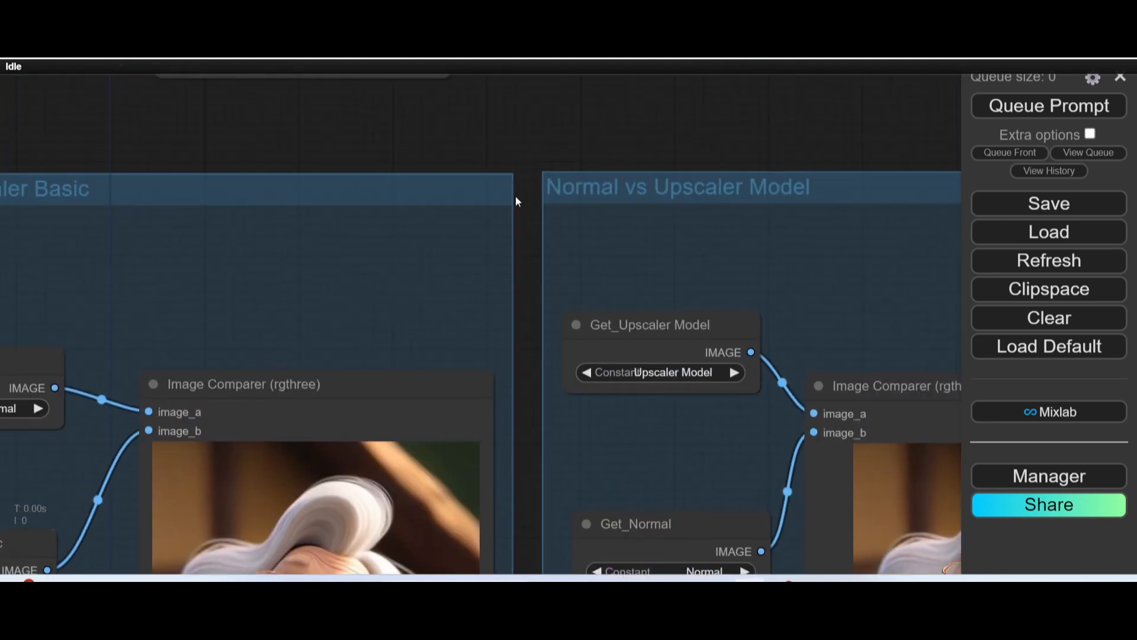
Shift the Set_Normal node slightly down and left and the Set_Upscaler Basic node slightly up above their preview nodes.
scroll(516, 196, down, 3)
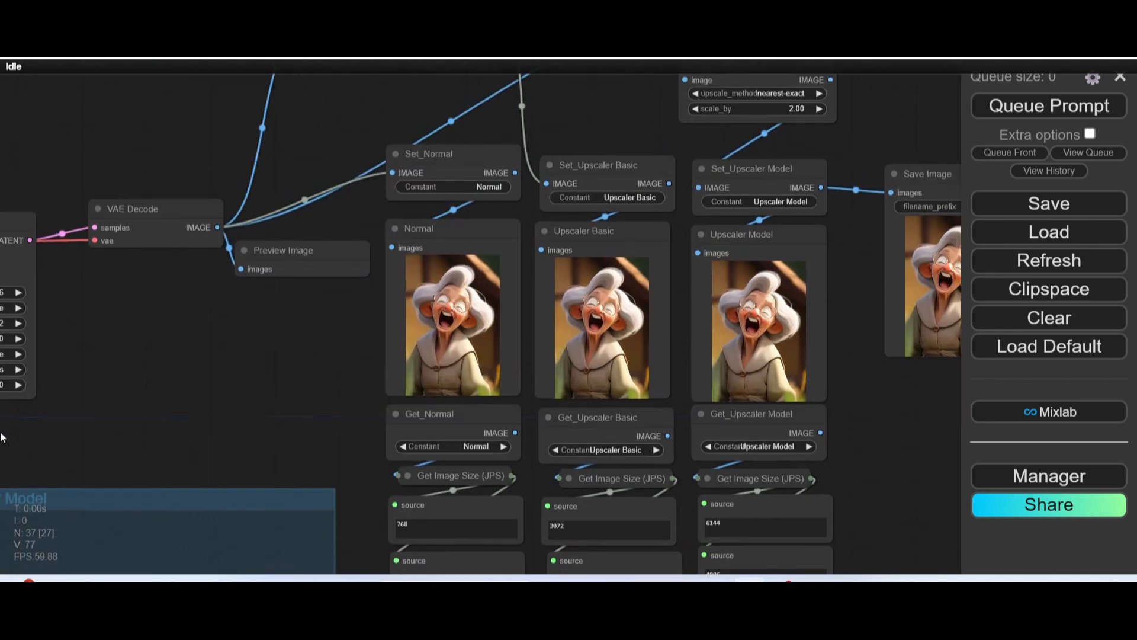
scroll(503, 207, up, 5)
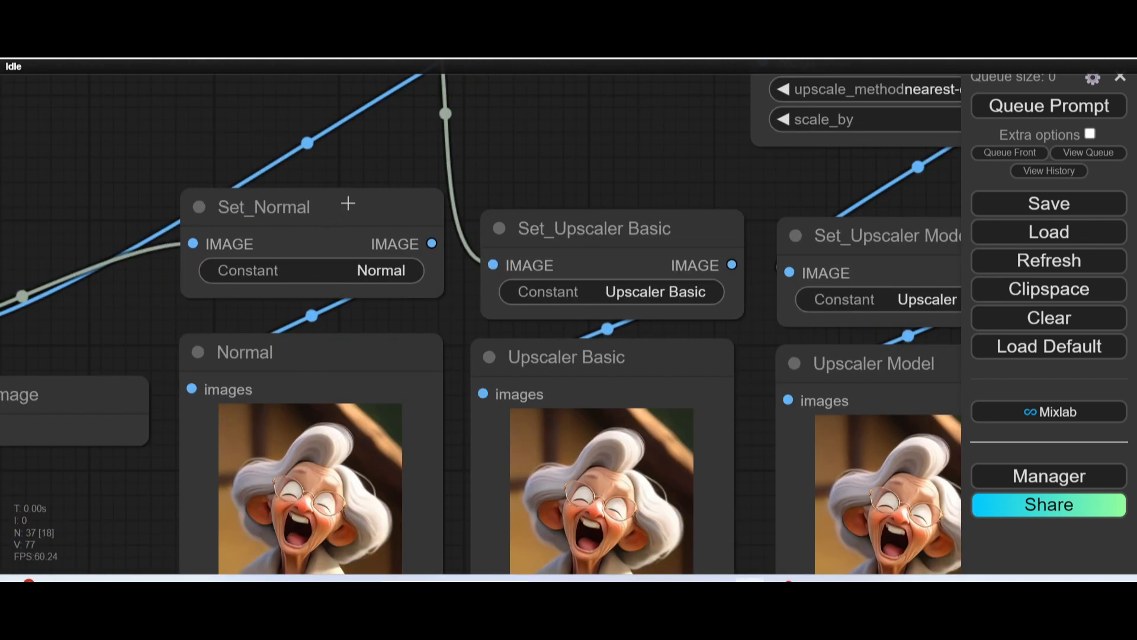
click(332, 183)
drag(367, 178, 375, 200)
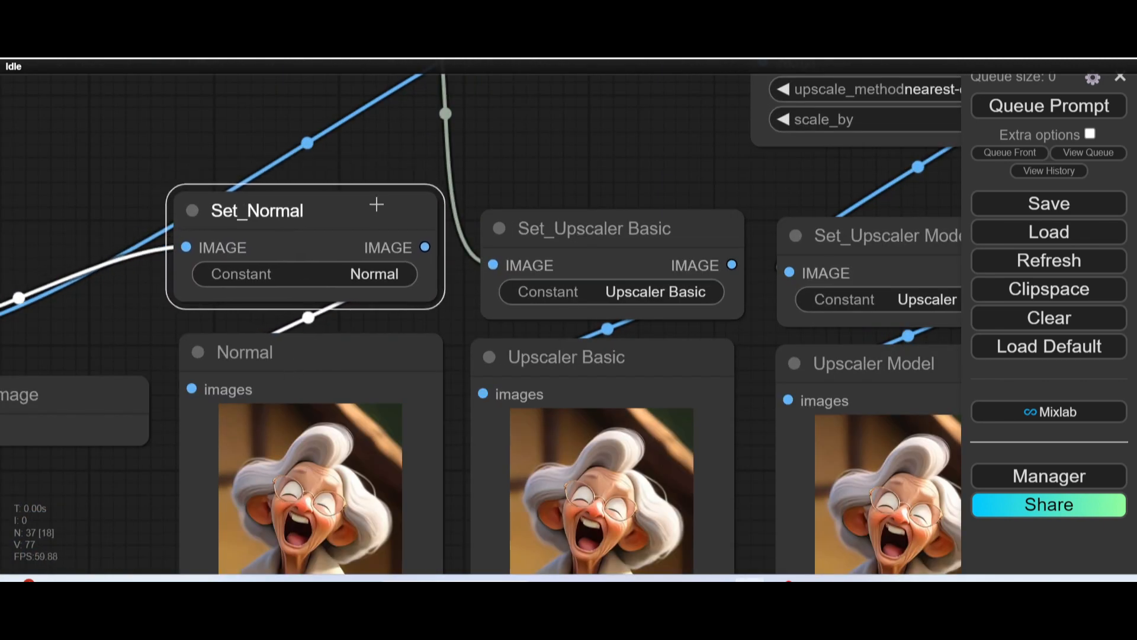
drag(603, 232, 606, 220)
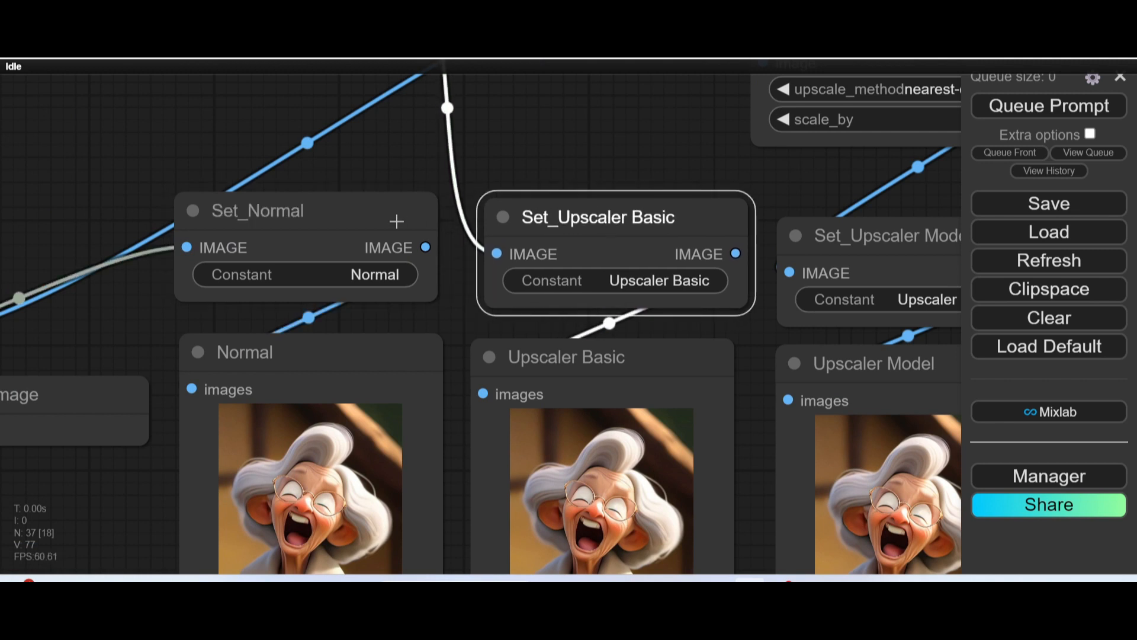
Open the title of the Set_Normal node for editing and accept it as Set_Normal.
right_click(316, 217)
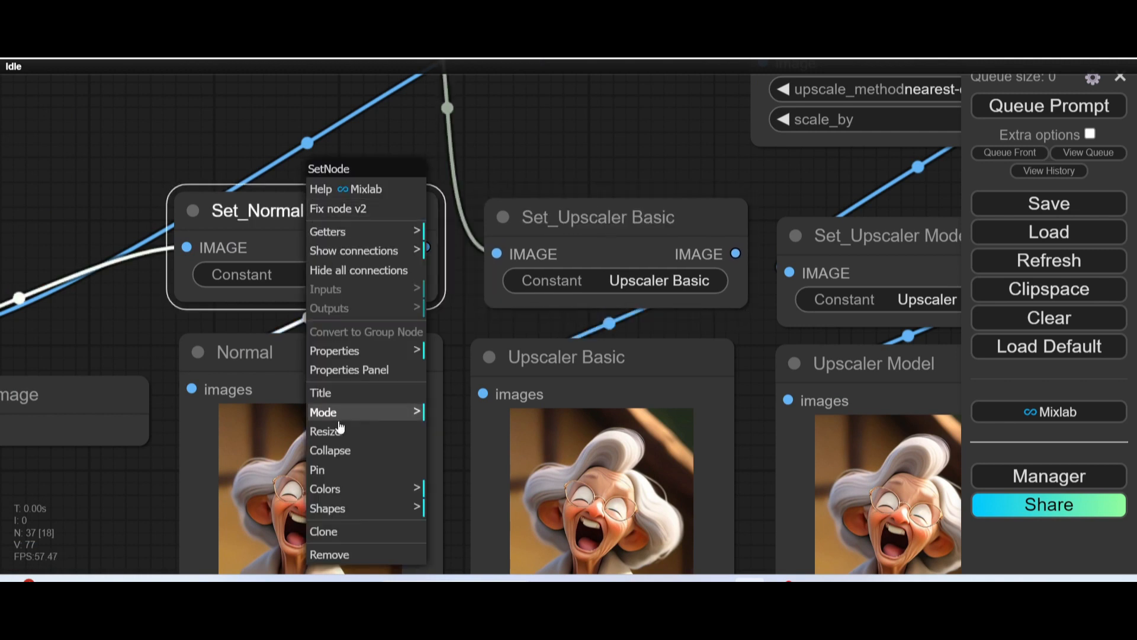
click(322, 392)
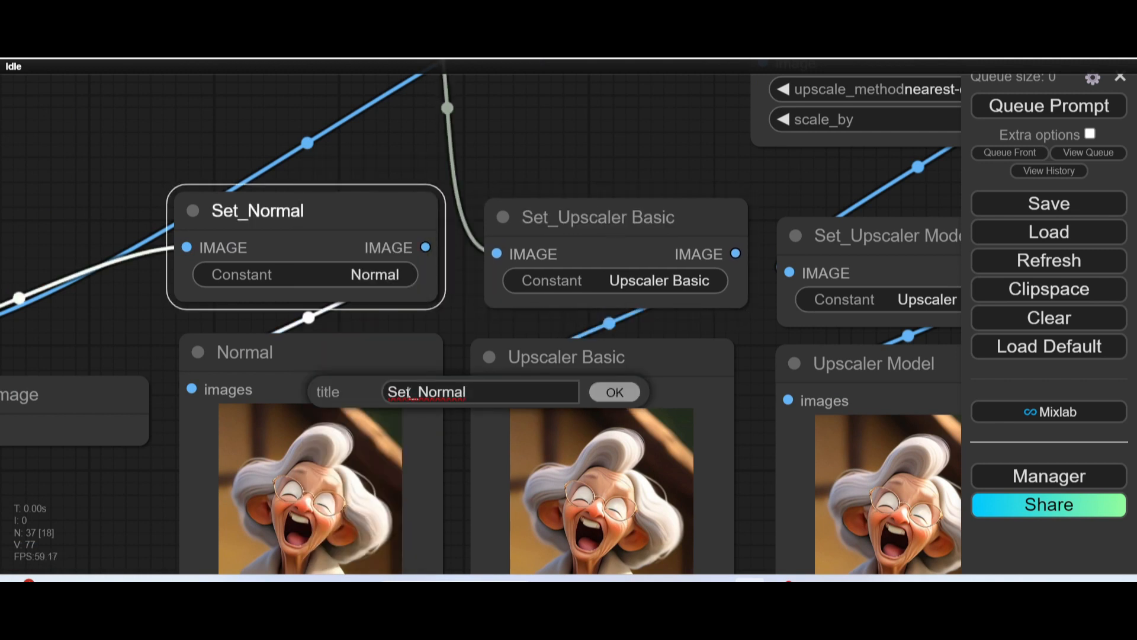
click(171, 225)
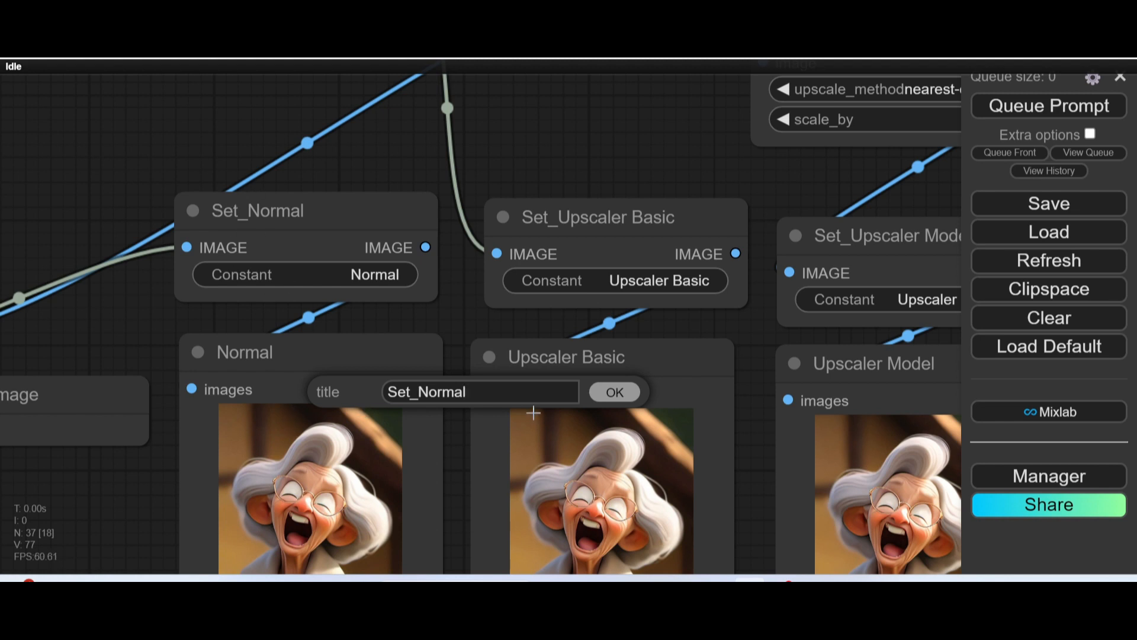
click(615, 392)
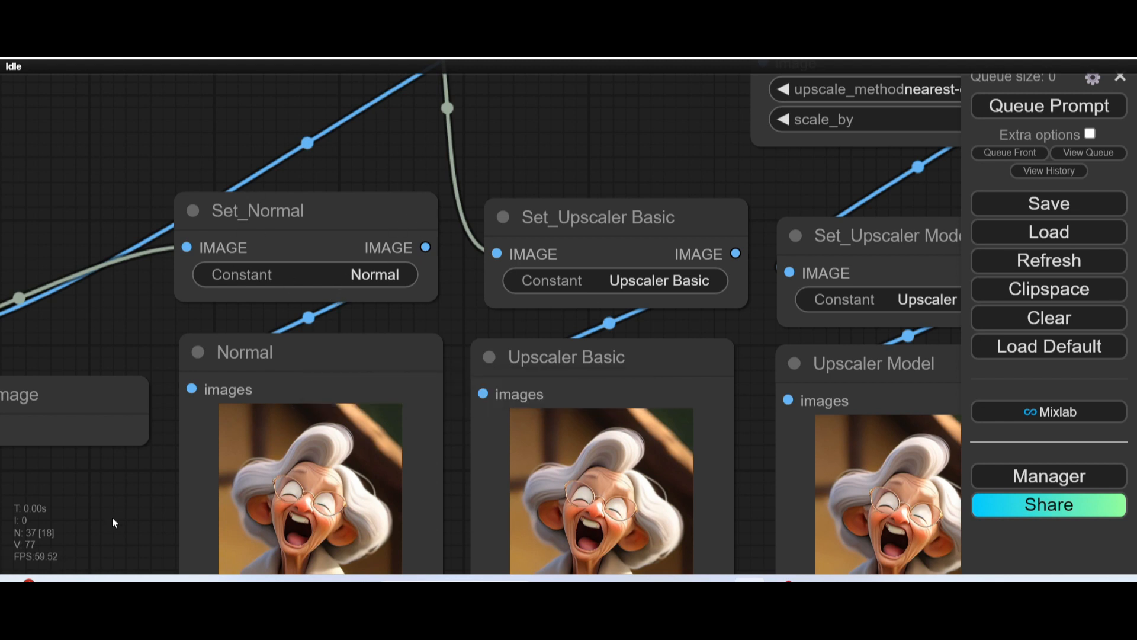
Add a Set node in the empty area above VAE Decode and feed it the VAE Decode IMAGE output.
scroll(110, 499, down, 3)
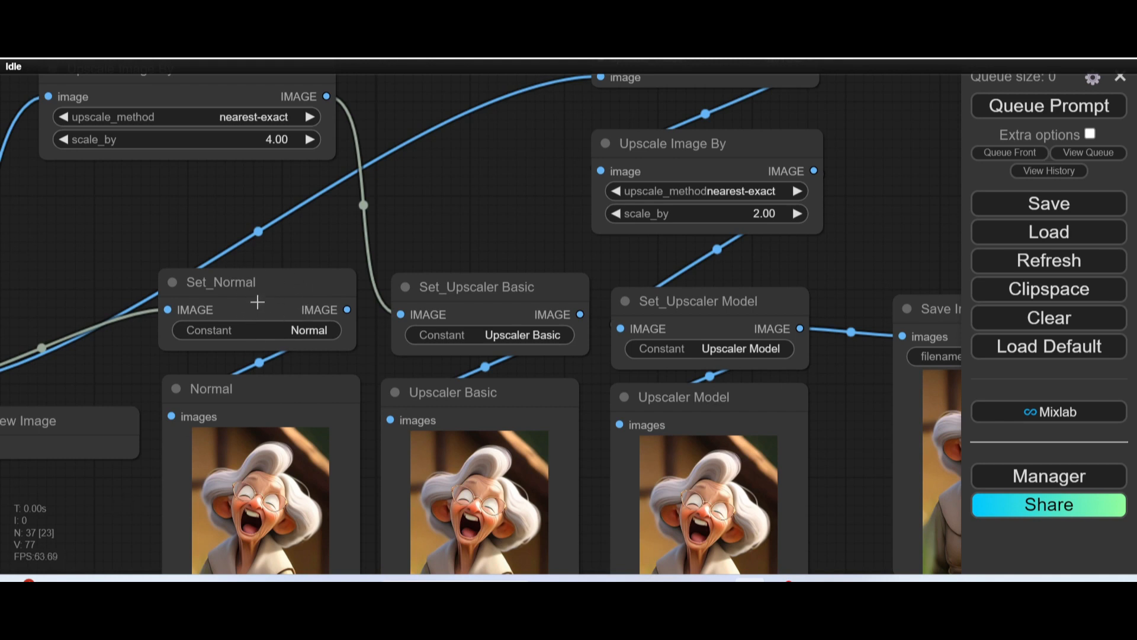
drag(123, 353, 174, 304)
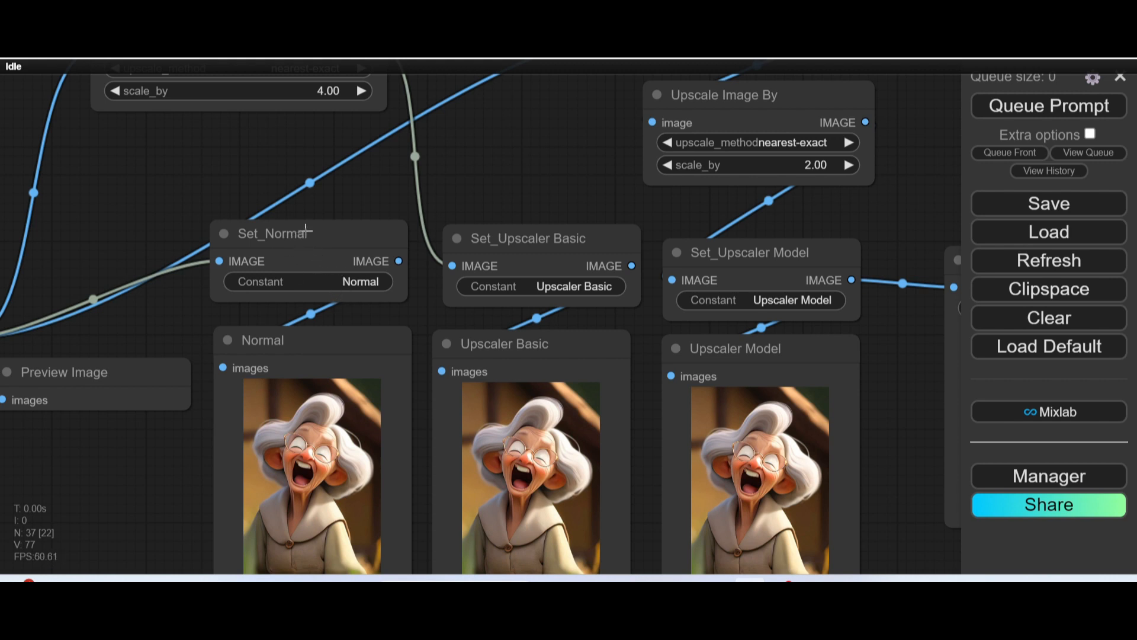
scroll(170, 202, down, 3)
drag(159, 183, 533, 309)
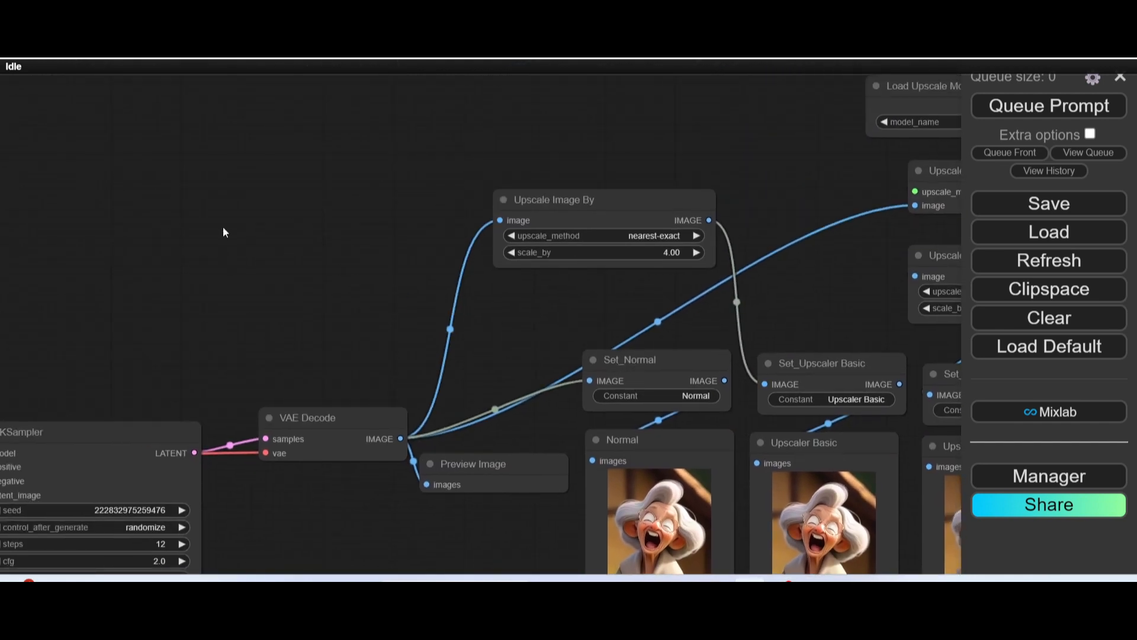
double_click(198, 175)
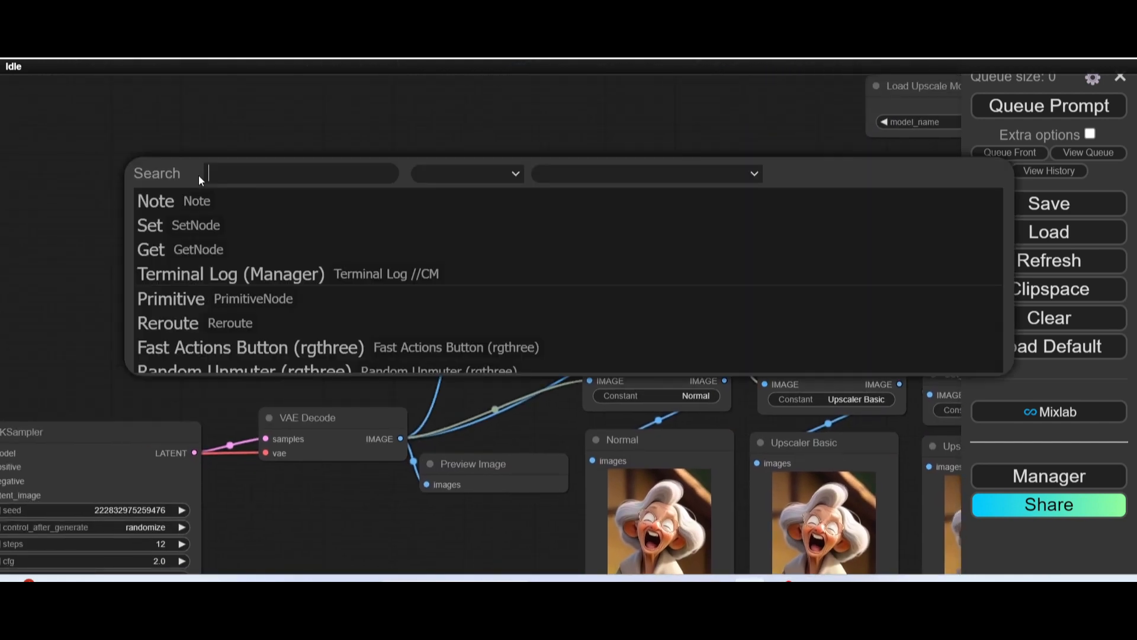
click(171, 223)
scroll(231, 181, up, 8)
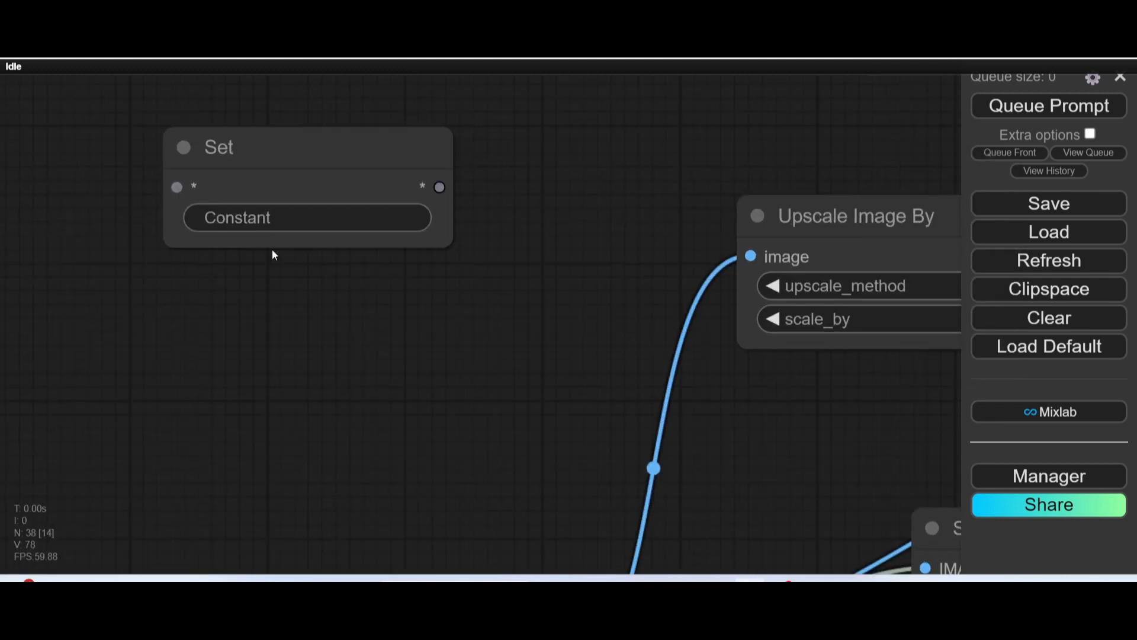
scroll(255, 200, down, 7)
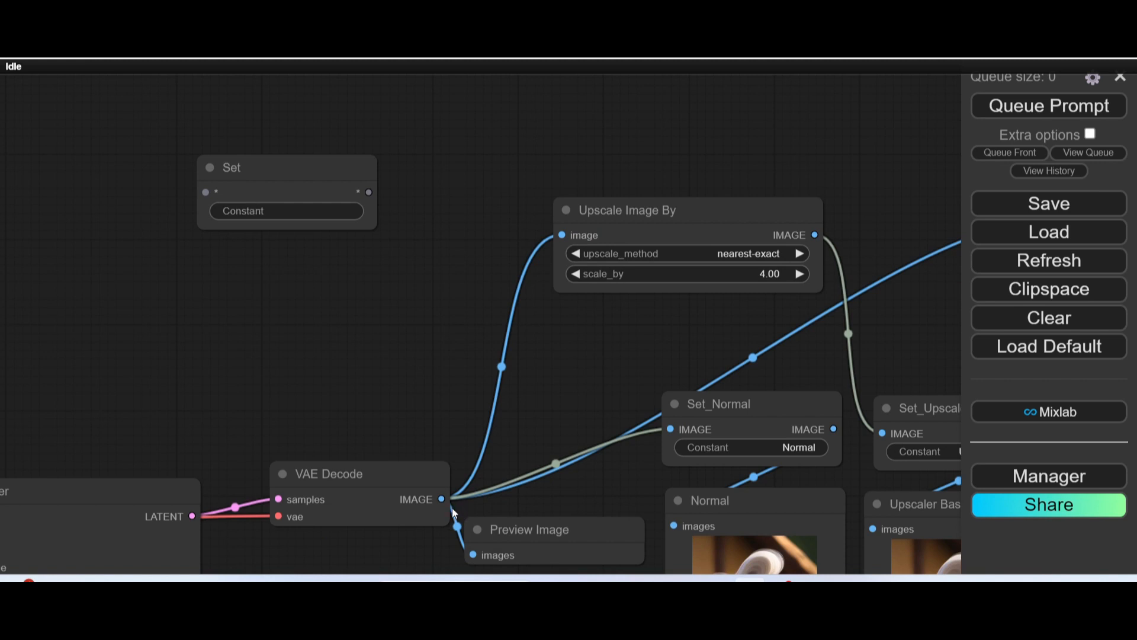
drag(441, 499, 235, 193)
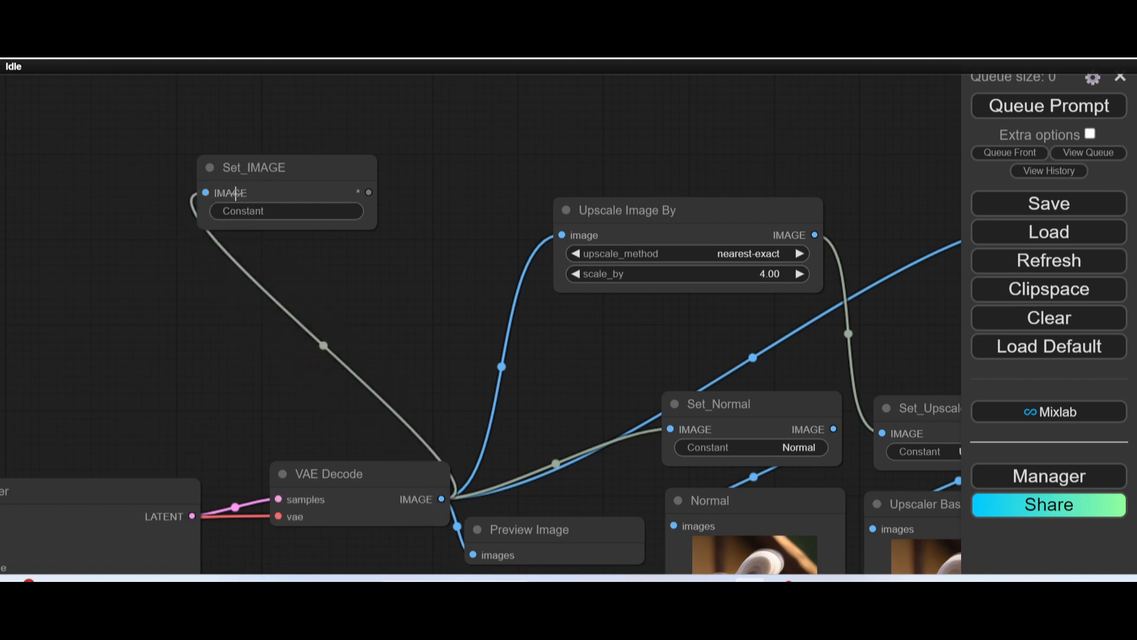
Open the new Set_IMAGE node's title, highlight its text and accept the title as Set_IMAGE.
right_click(283, 169)
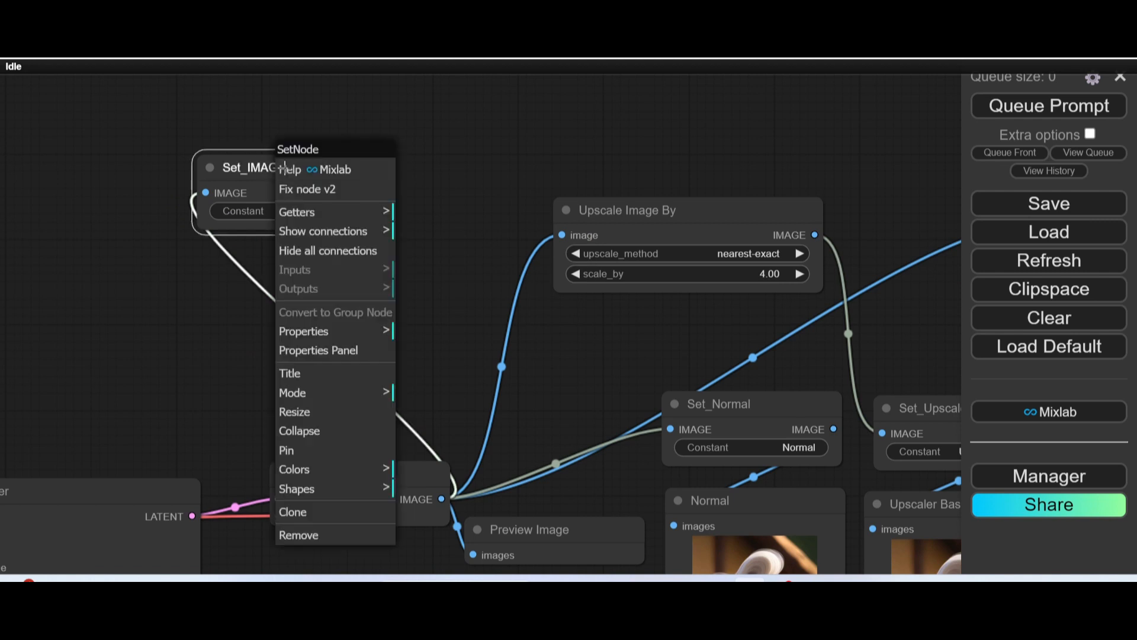
click(291, 374)
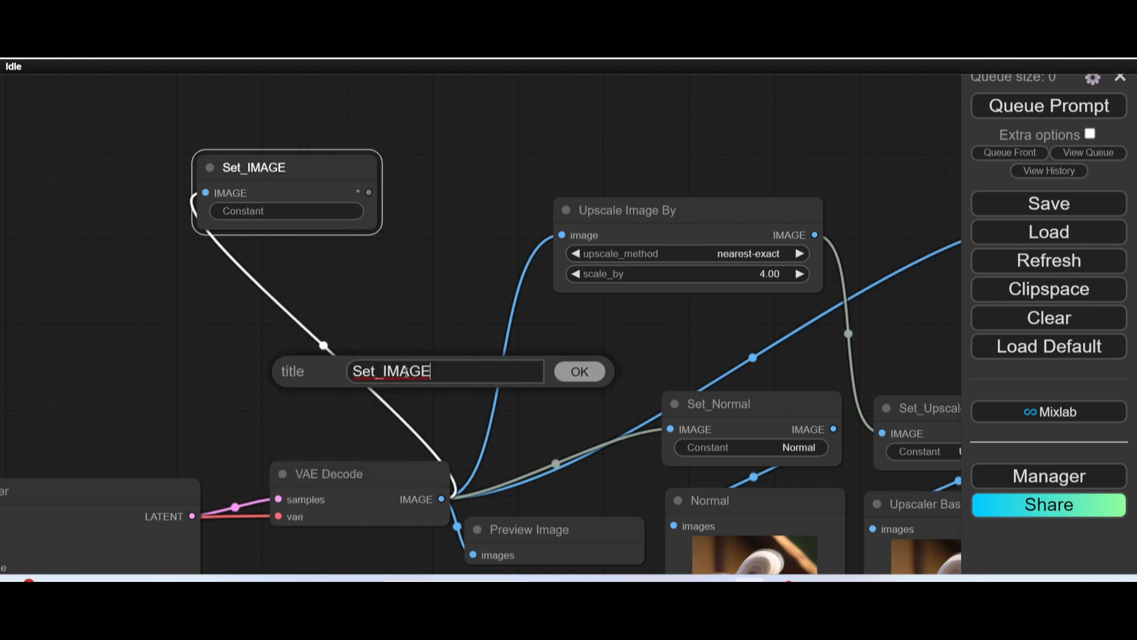
drag(441, 372, 356, 370)
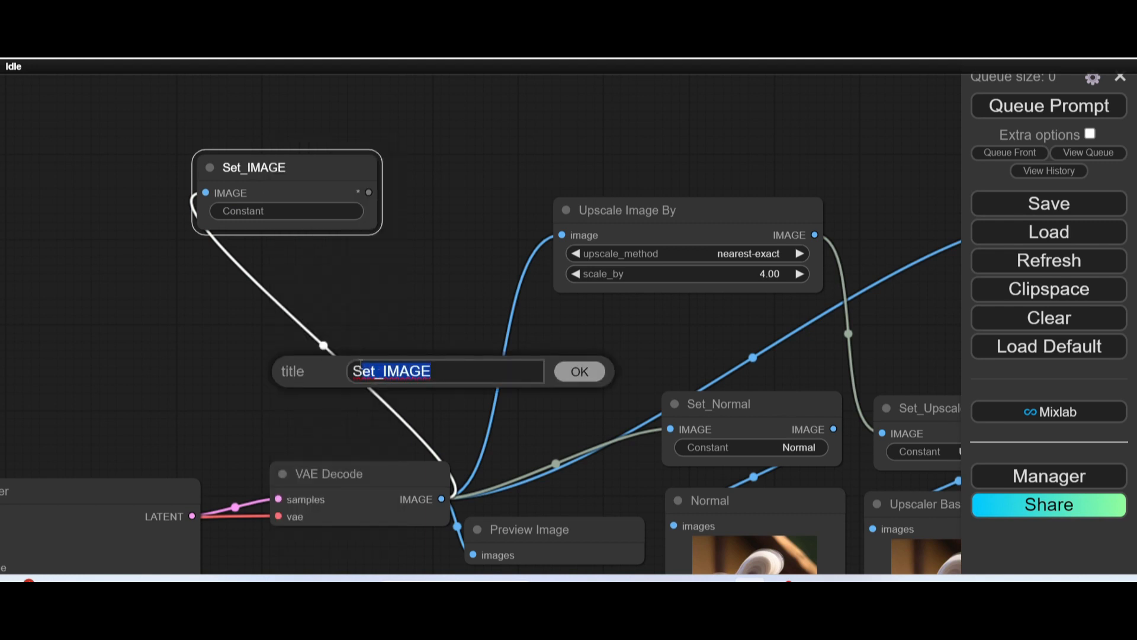
click(580, 372)
Try pulling a link from the Set_IMAGE node's output onto the empty canvas, and delete the node.
drag(325, 163, 407, 305)
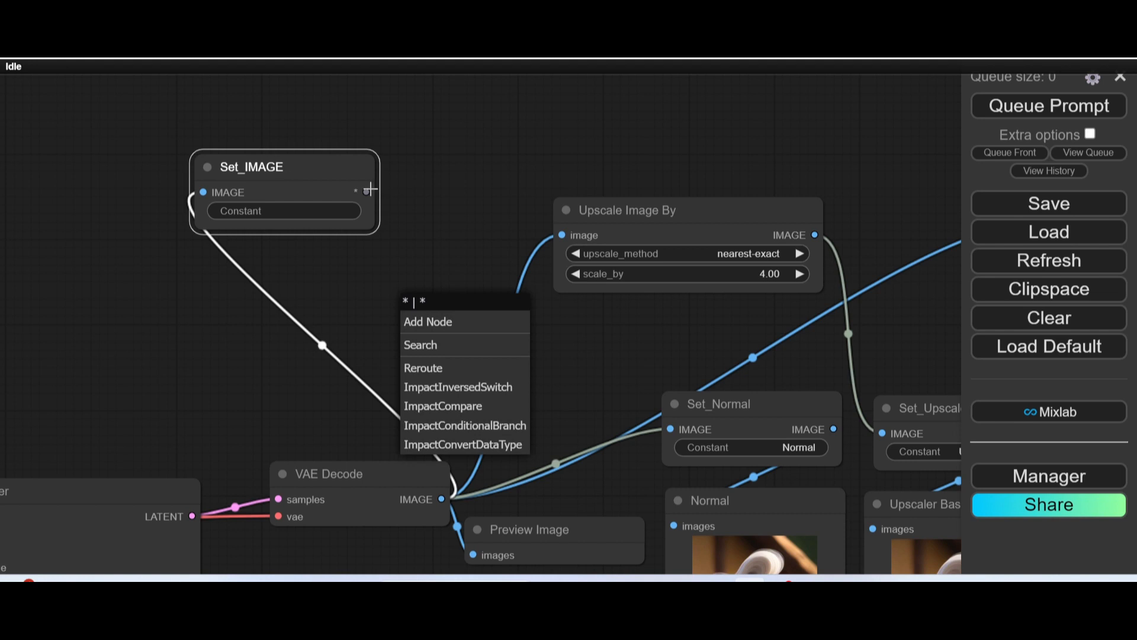
drag(363, 195, 407, 271)
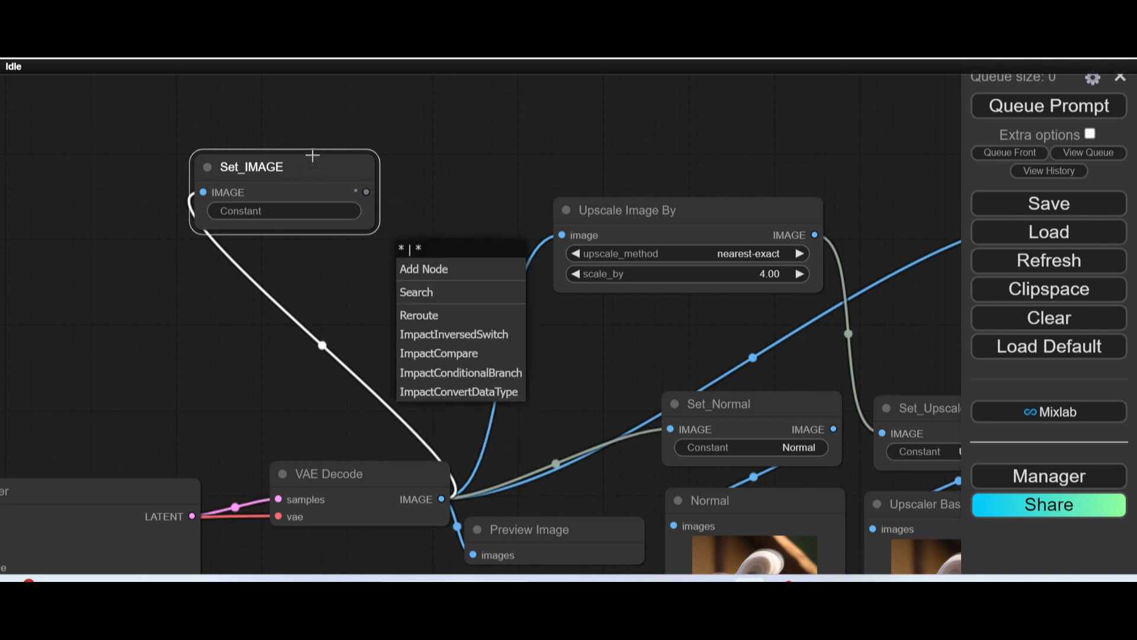
click(355, 131)
click(328, 169)
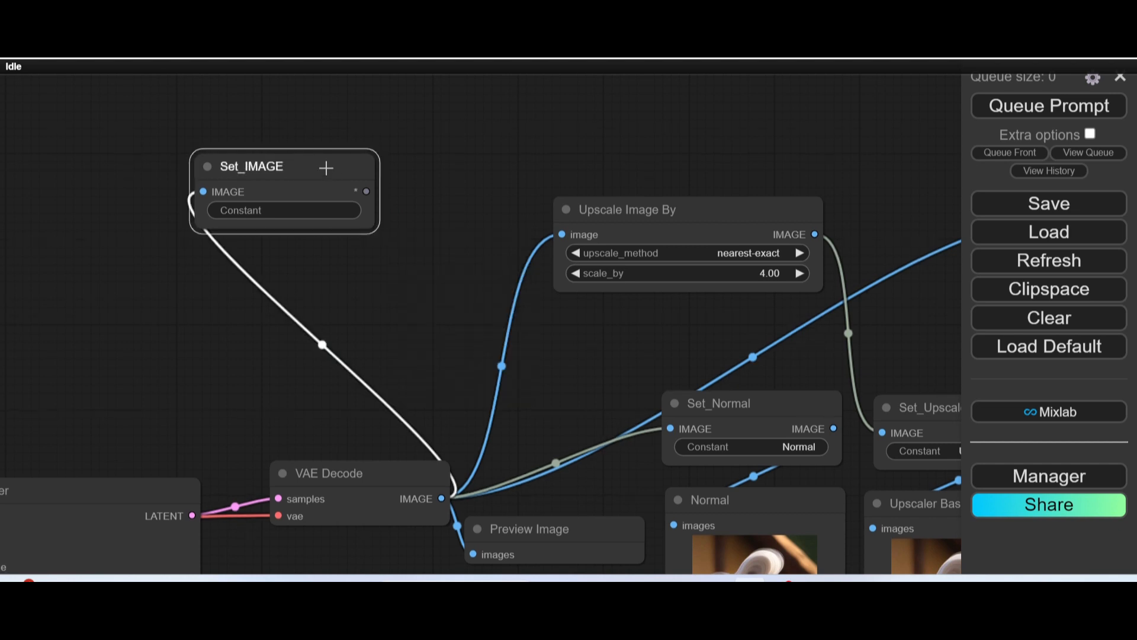
key(Delete)
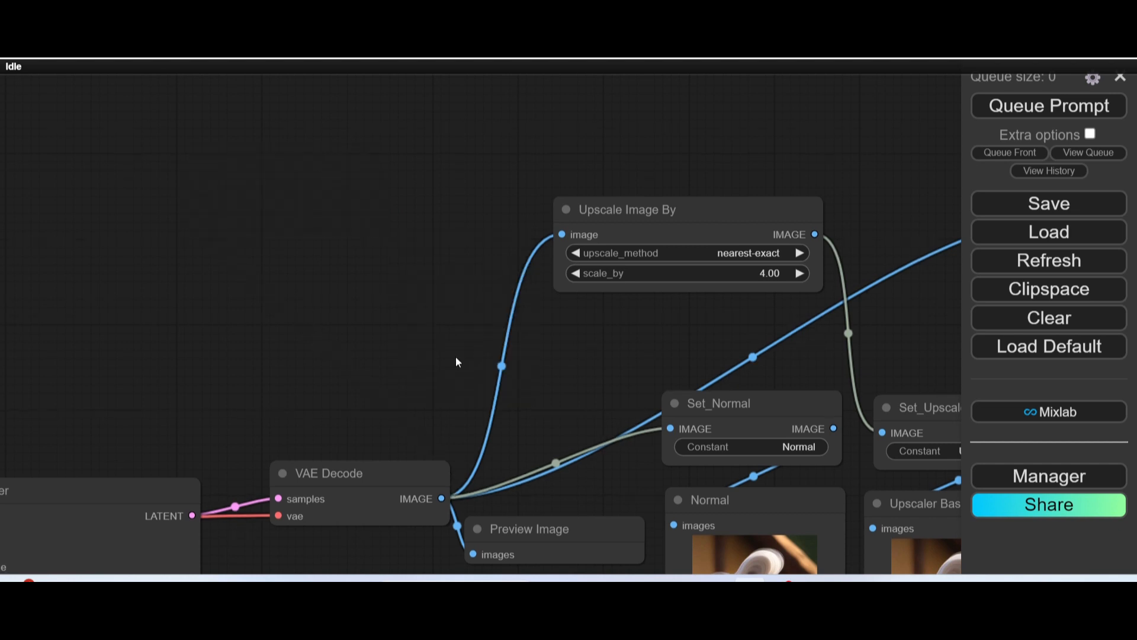
Move the Set_Normal node slightly down, closer to the Normal preview node.
scroll(468, 359, down, 3)
mouse_move(559, 361)
mouse_down()
mouse_move(580, 368)
mouse_move(513, 323)
mouse_move(376, 339)
mouse_move(460, 320)
mouse_move(557, 362)
mouse_up()
scroll(452, 409, down, 1)
drag(441, 415, 207, 380)
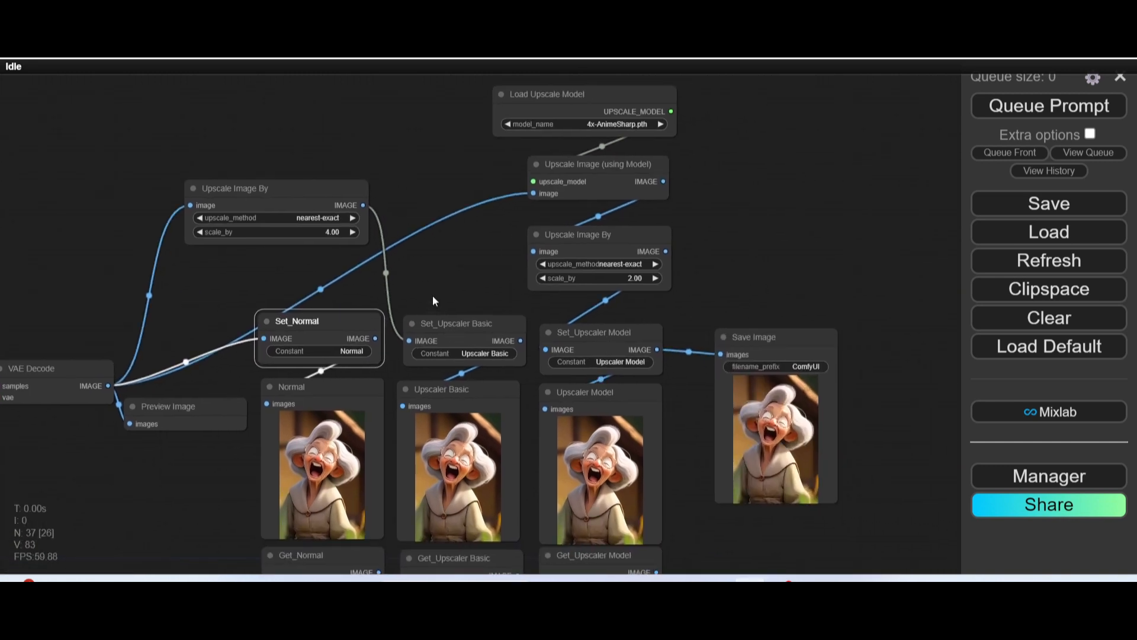
scroll(439, 284, up, 2)
drag(461, 261, 620, 294)
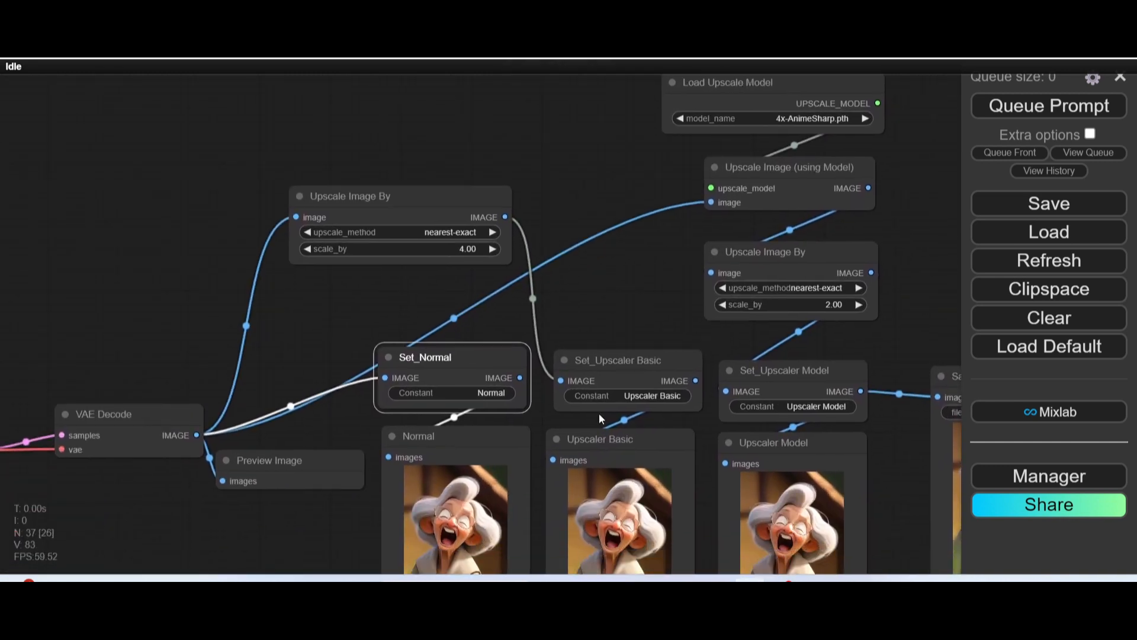
scroll(574, 344, up, 3)
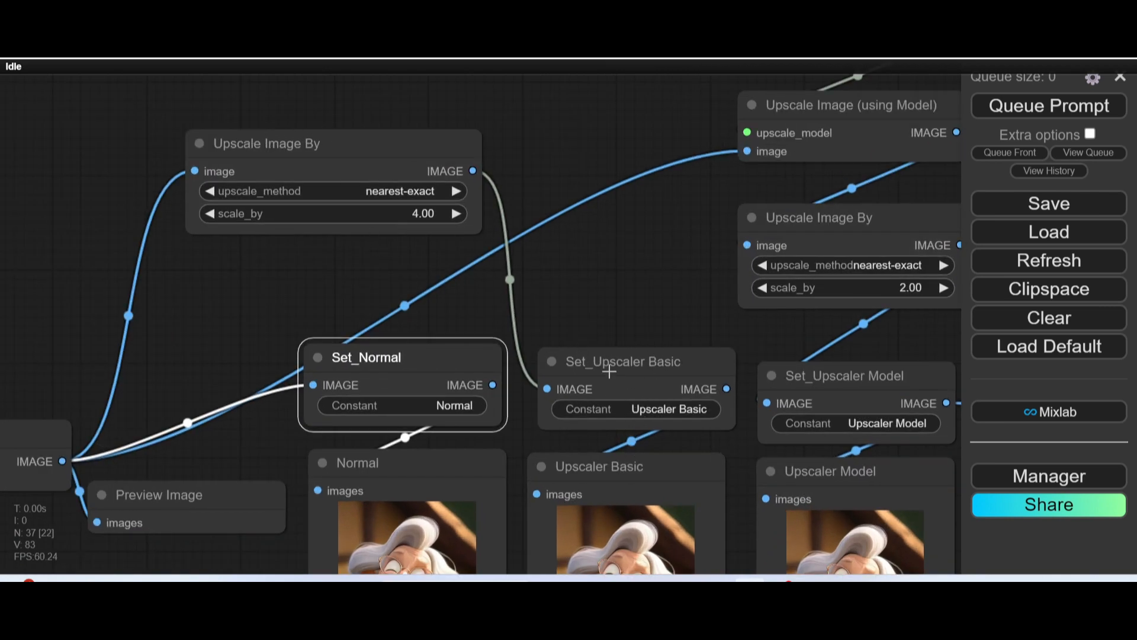
drag(609, 371, 550, 179)
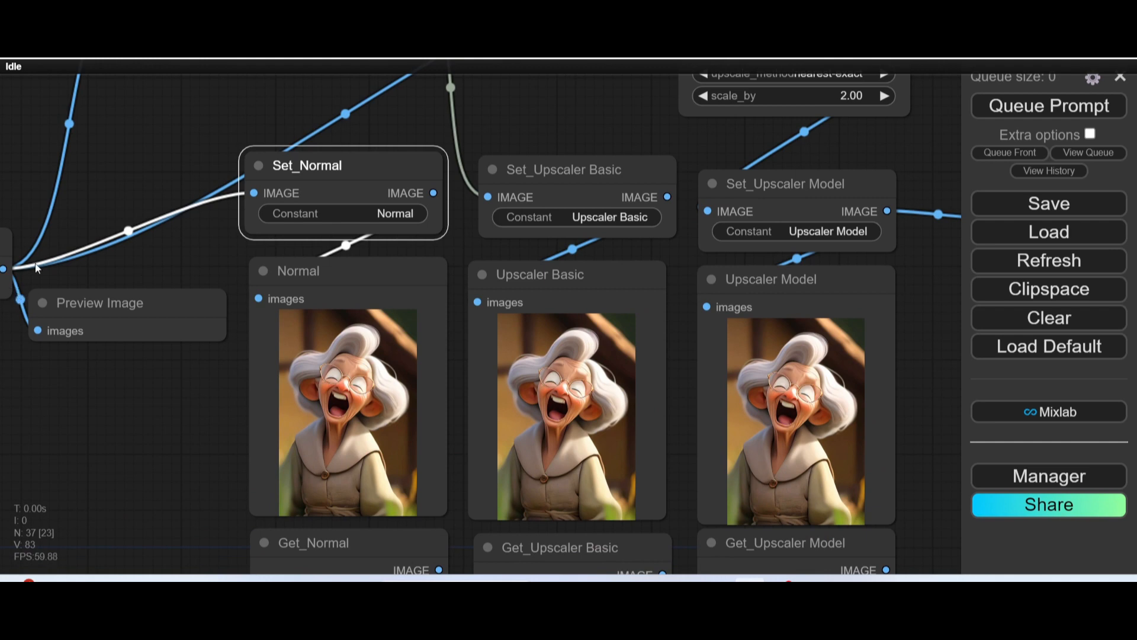
drag(86, 188, 297, 263)
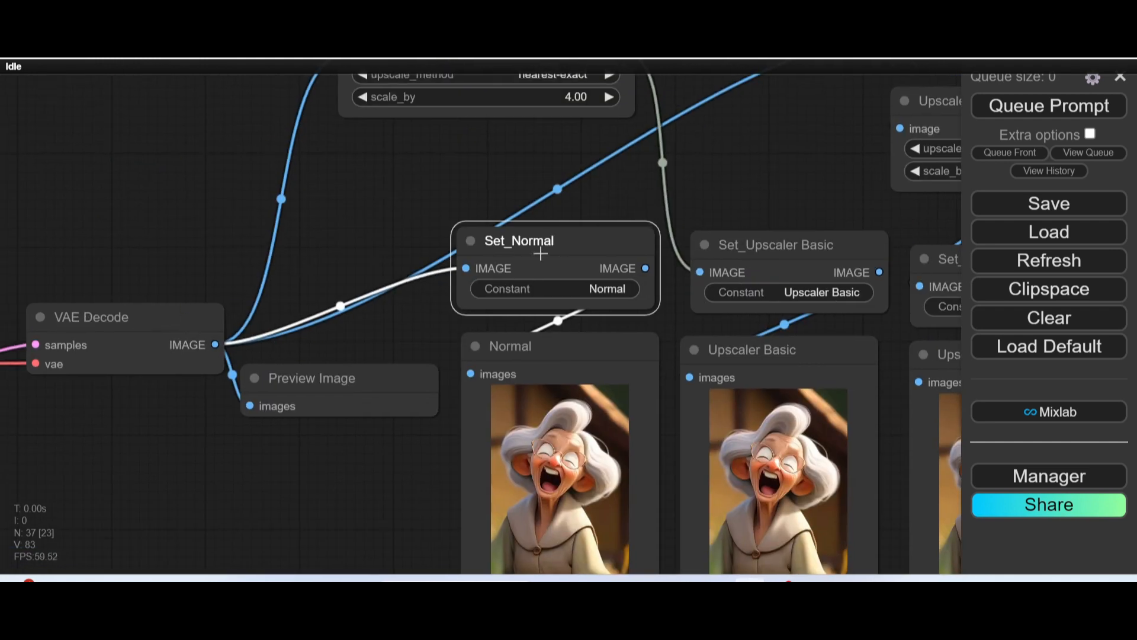
drag(540, 254, 546, 266)
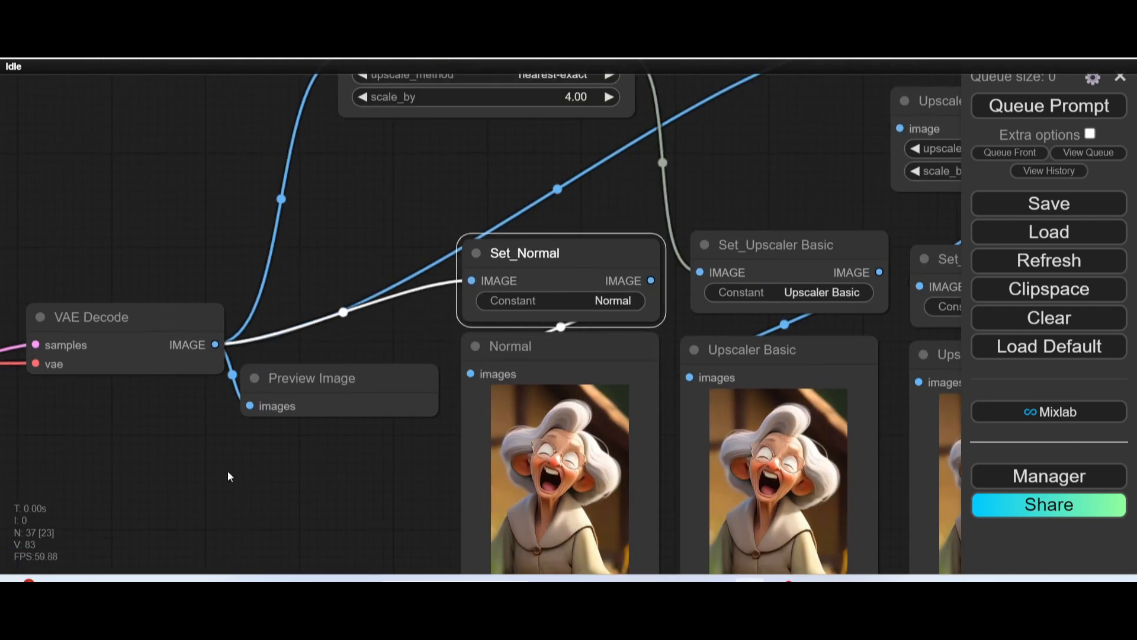
Examine the path from KSampler through VAE Decode to the Set_Normal, Set_Upscaler Basic and Set_Upscaler Model nodes.
scroll(157, 463, down, 3)
drag(130, 438, 786, 373)
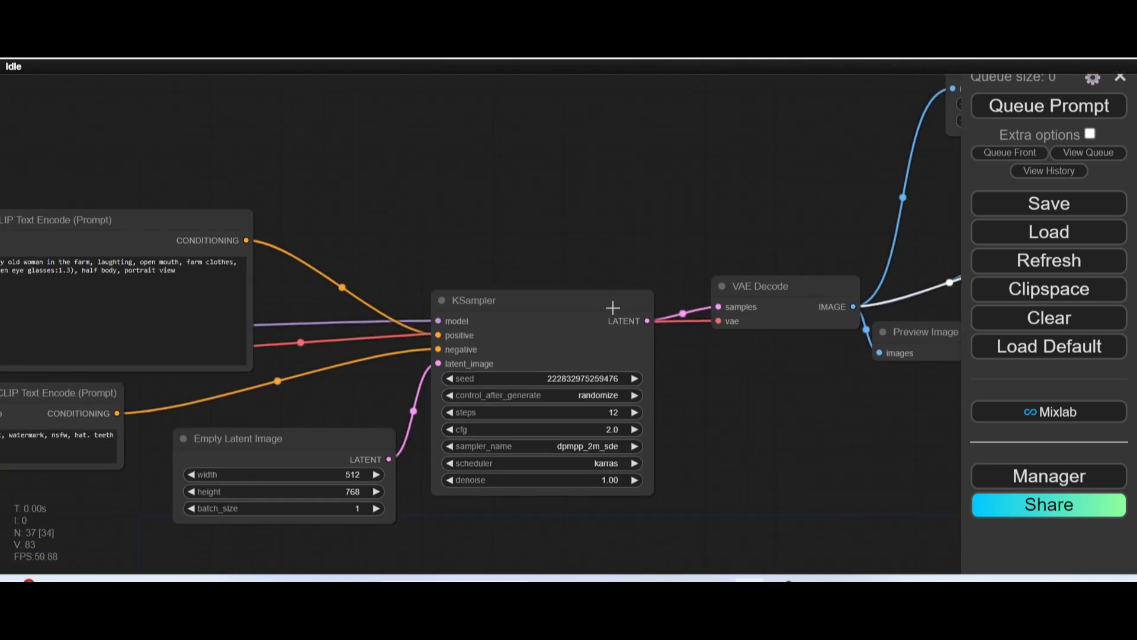
drag(815, 397, 190, 383)
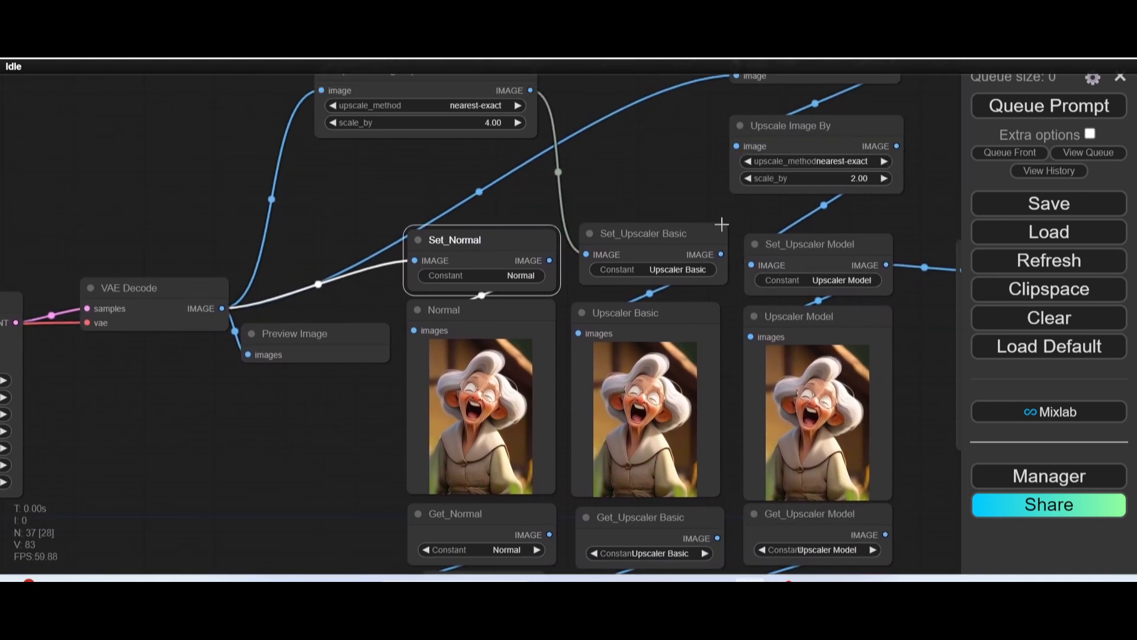
drag(243, 481, 45, 551)
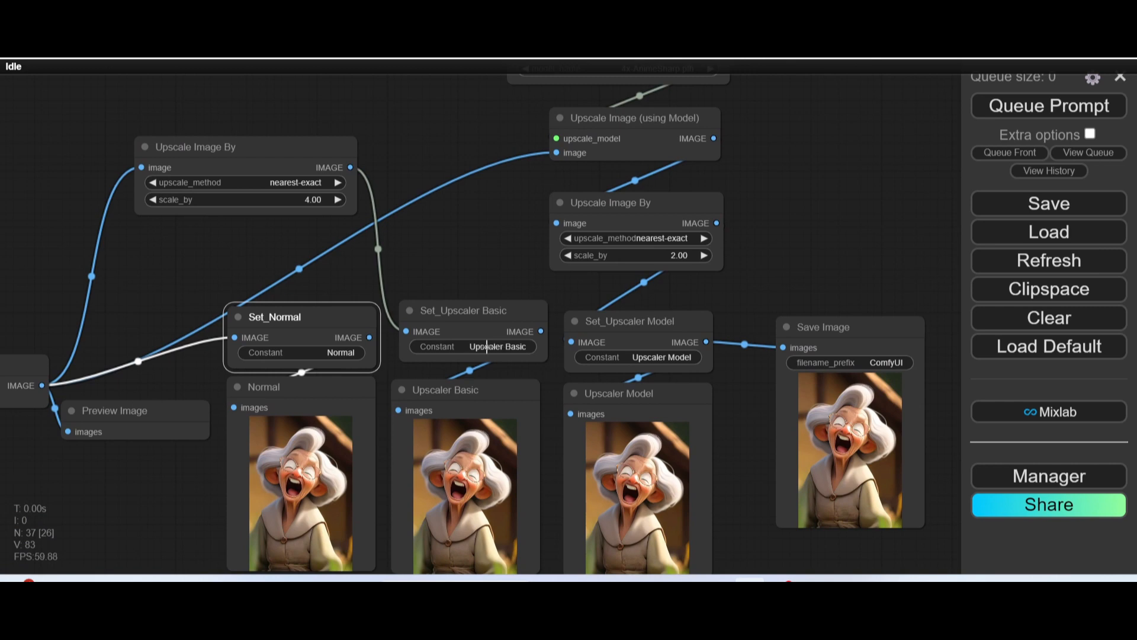
scroll(500, 325, up, 4)
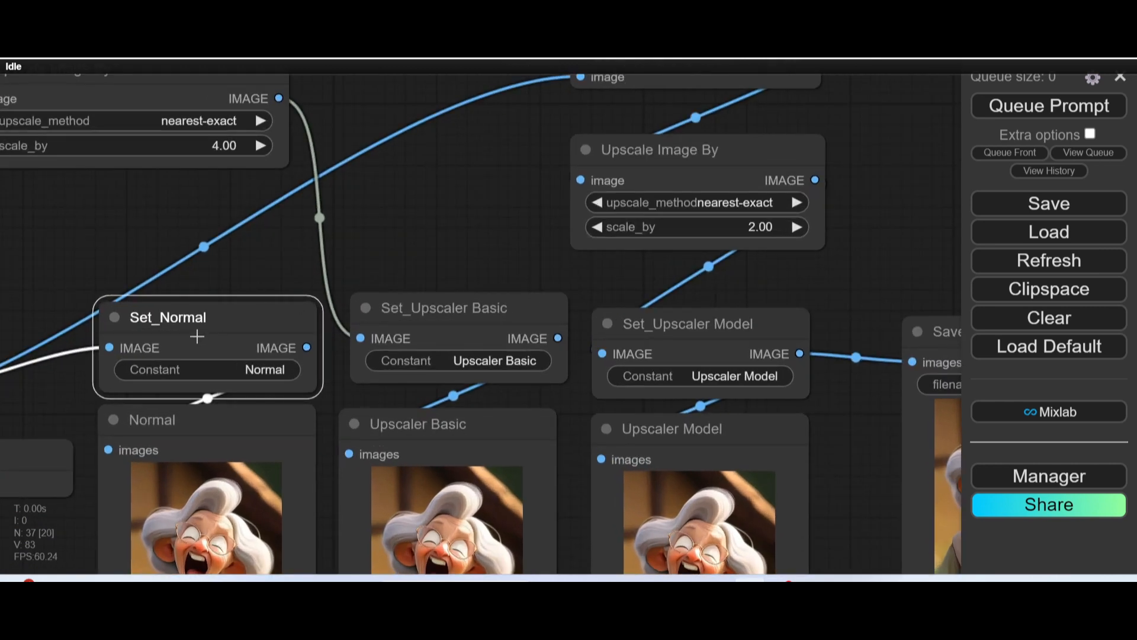
scroll(226, 368, down, 3)
scroll(278, 368, up, 3)
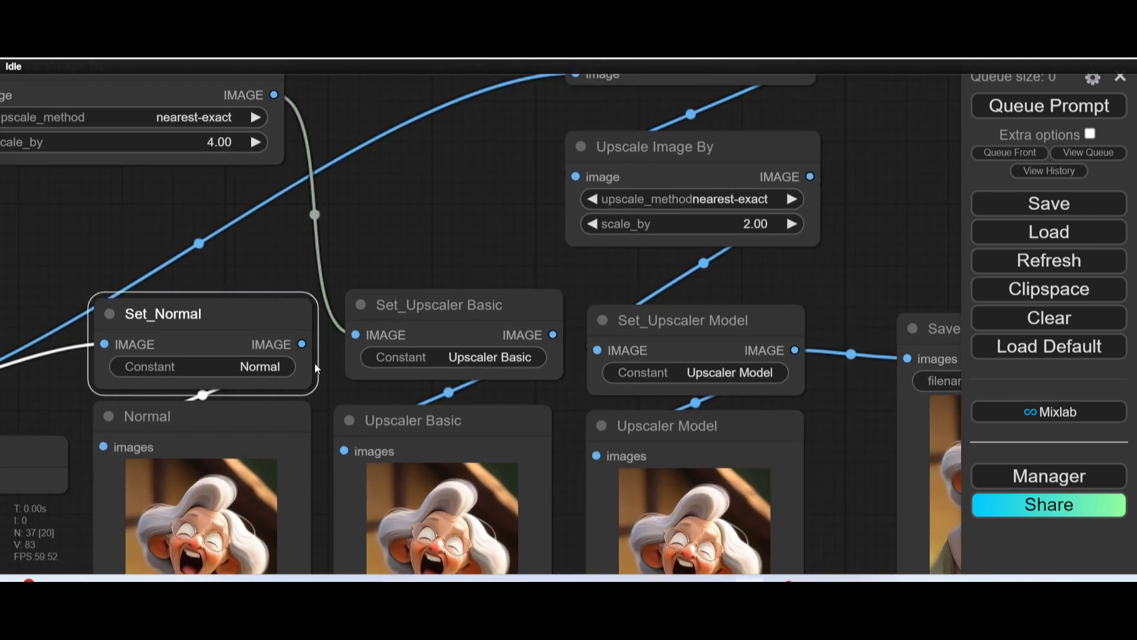
scroll(316, 367, up, 1)
scroll(168, 222, down, 3)
Move the Upscale Image By node with scale_by 4.00 right, over the link into Upscale Image (using Model).
drag(218, 168, 368, 150)
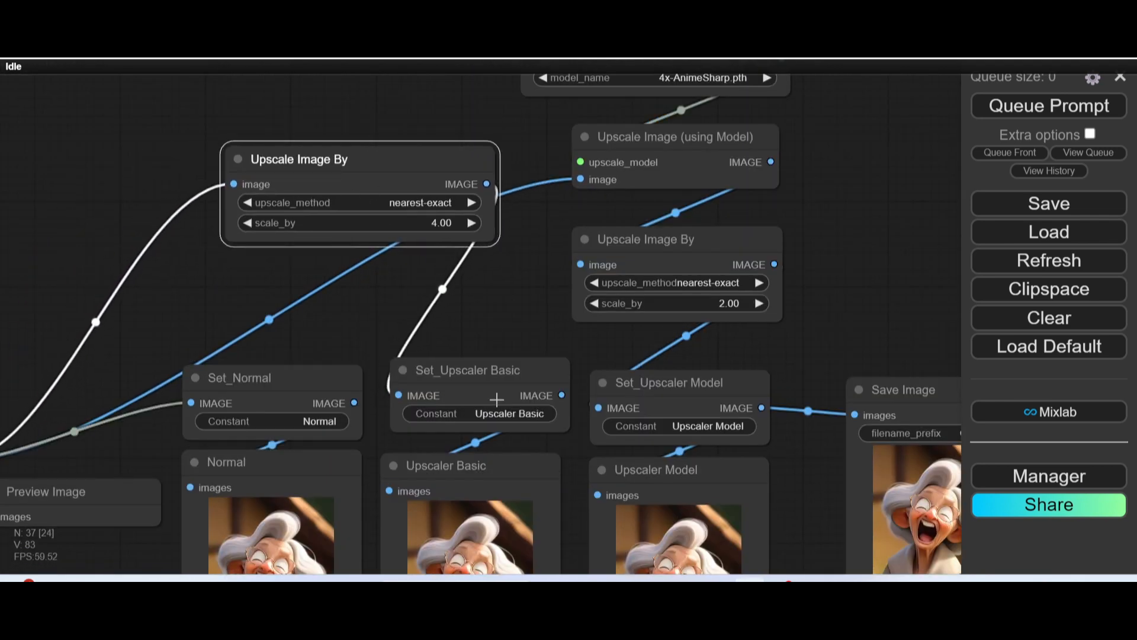
scroll(233, 251, up, 3)
drag(284, 208, 204, 246)
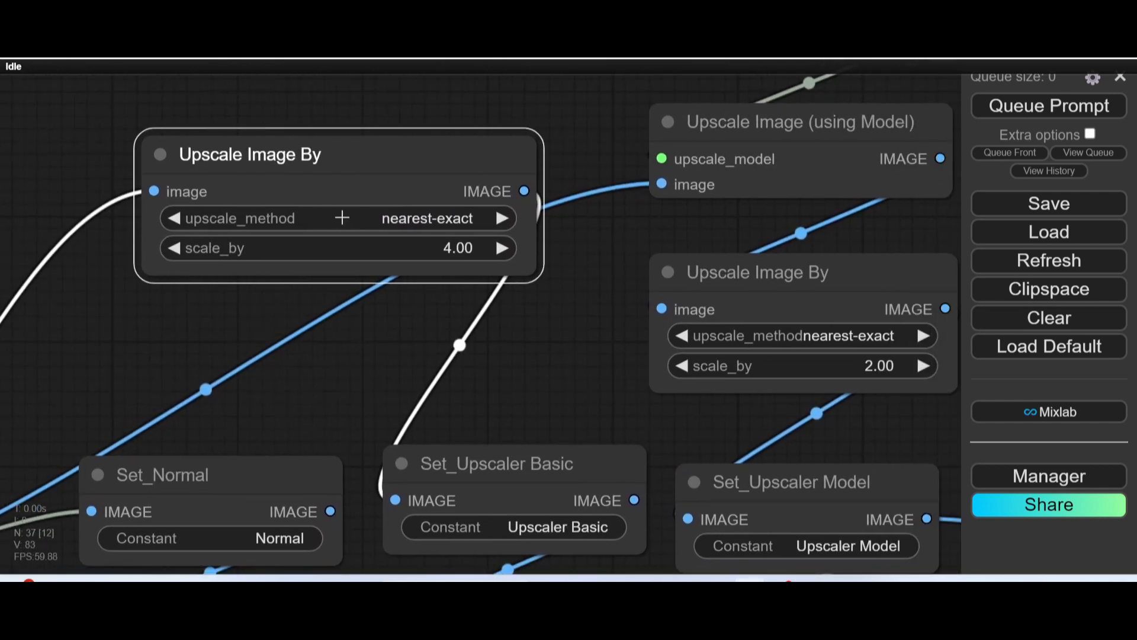
Examine the available upscale_method options on the Upscale Image By node with scale_by 4.00.
click(342, 218)
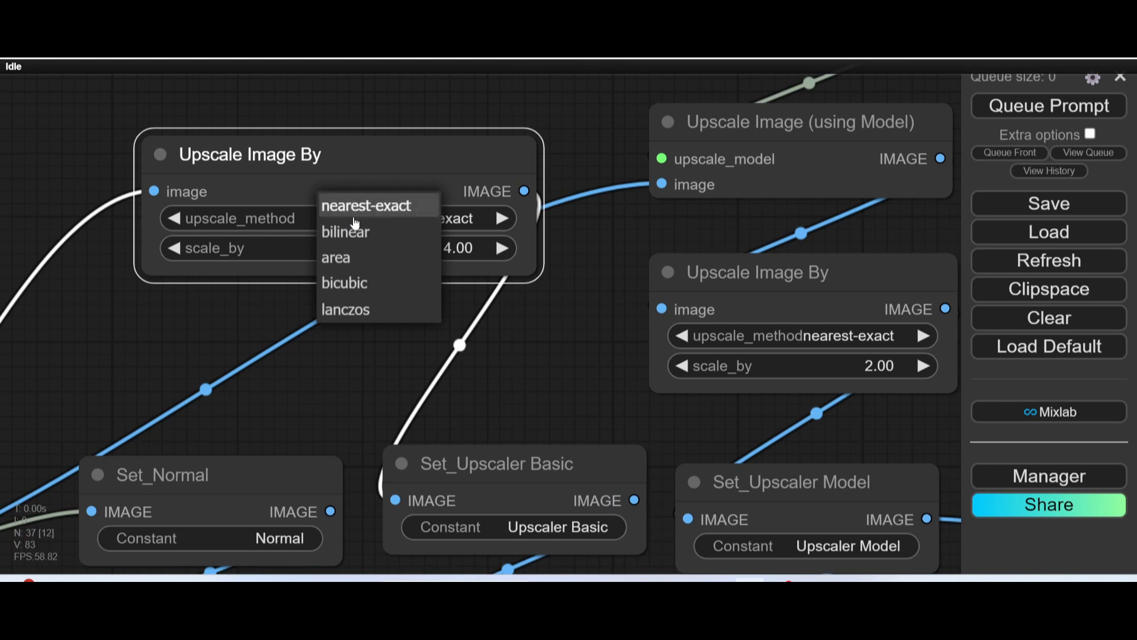
click(246, 322)
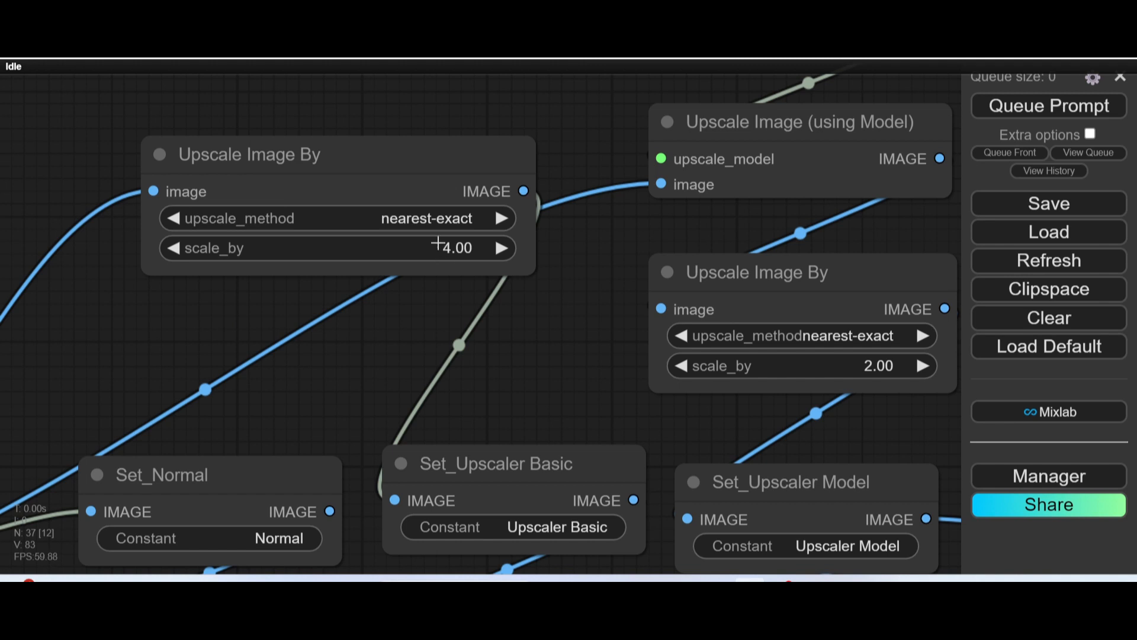
scroll(437, 243, up, 4)
scroll(437, 249, down, 4)
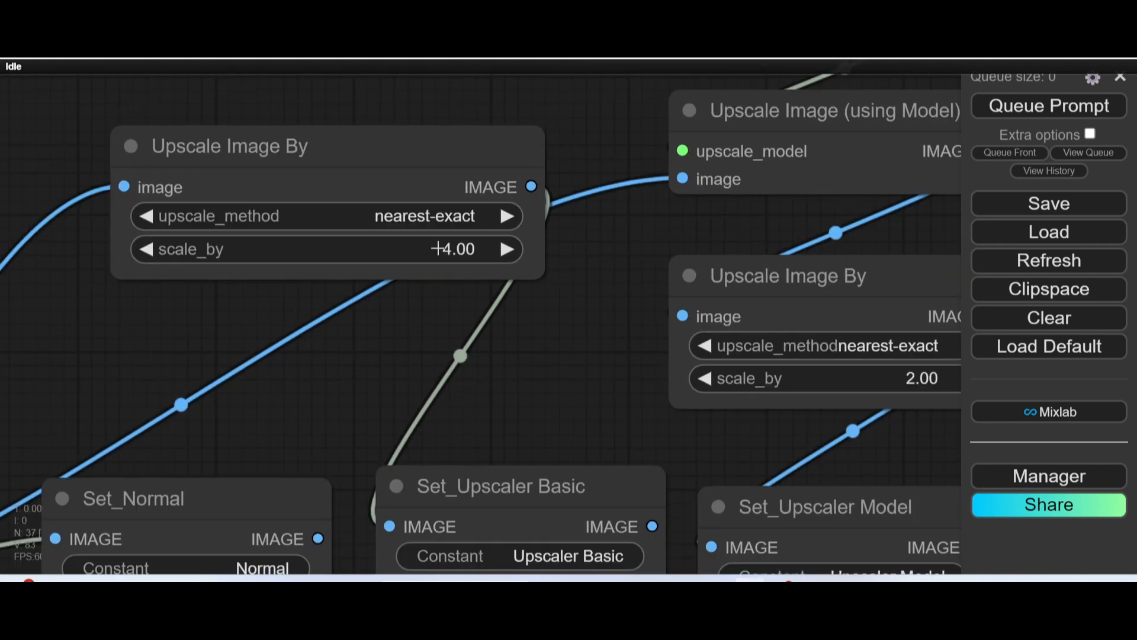
scroll(446, 248, down, 2)
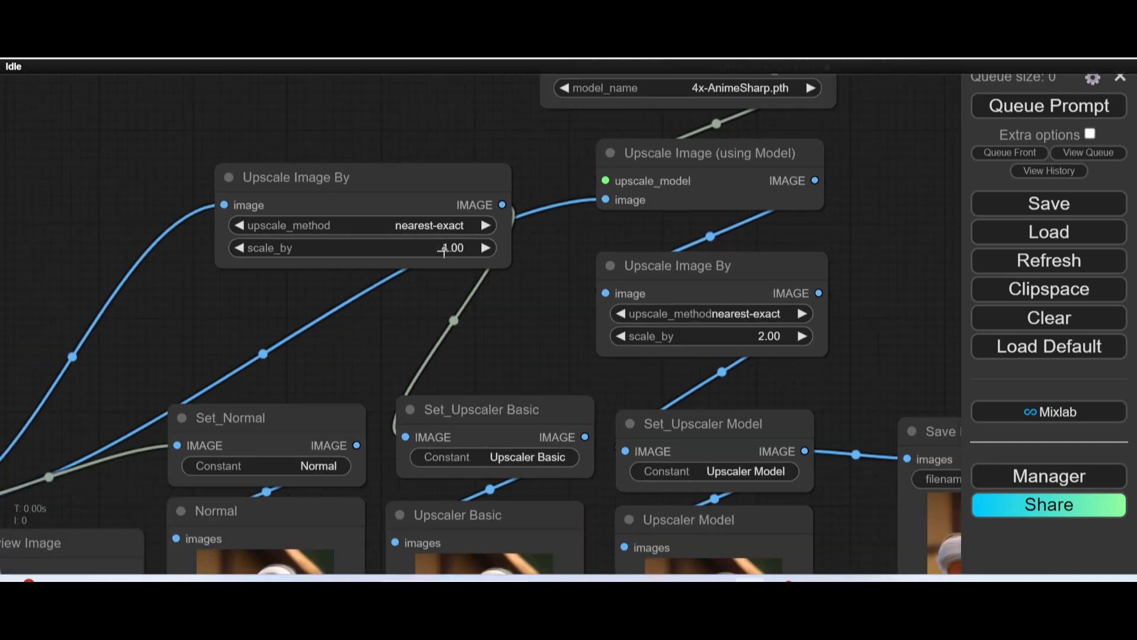
Move the Get_Normal node slightly up, closer to the Normal preview node.
drag(503, 319, 447, 93)
drag(406, 385, 470, 359)
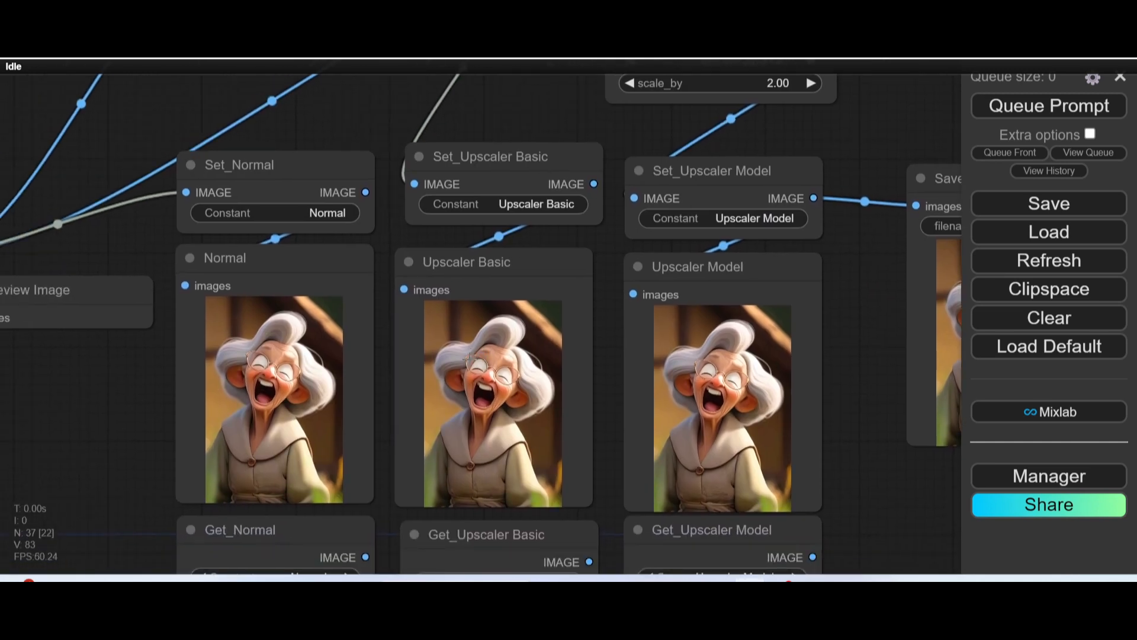
drag(261, 412, 396, 238)
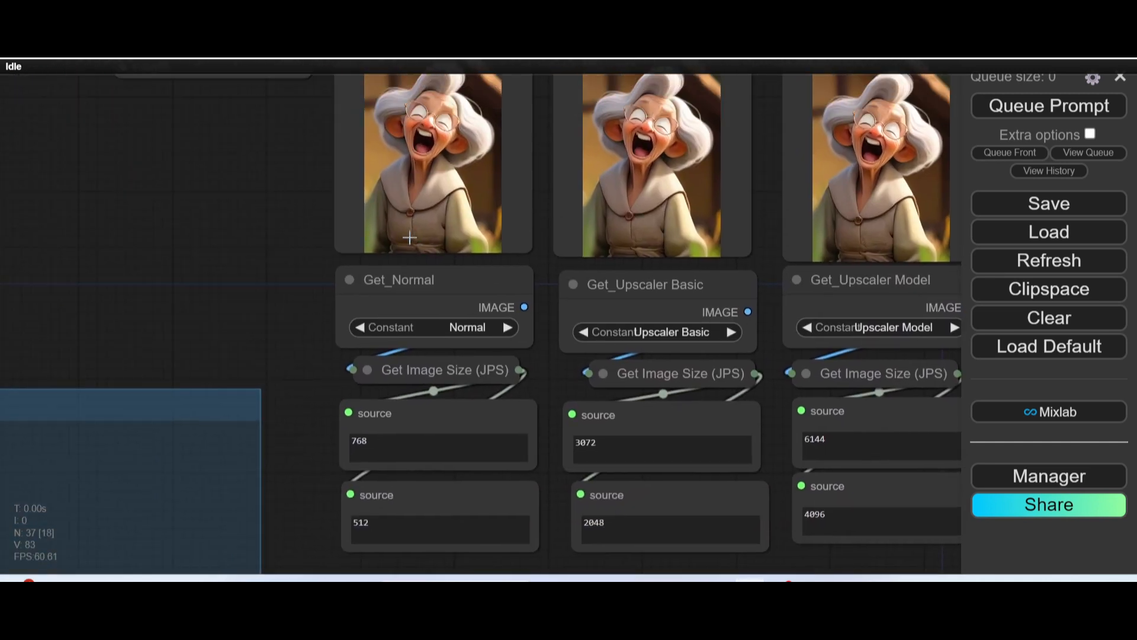
scroll(396, 238, up, 4)
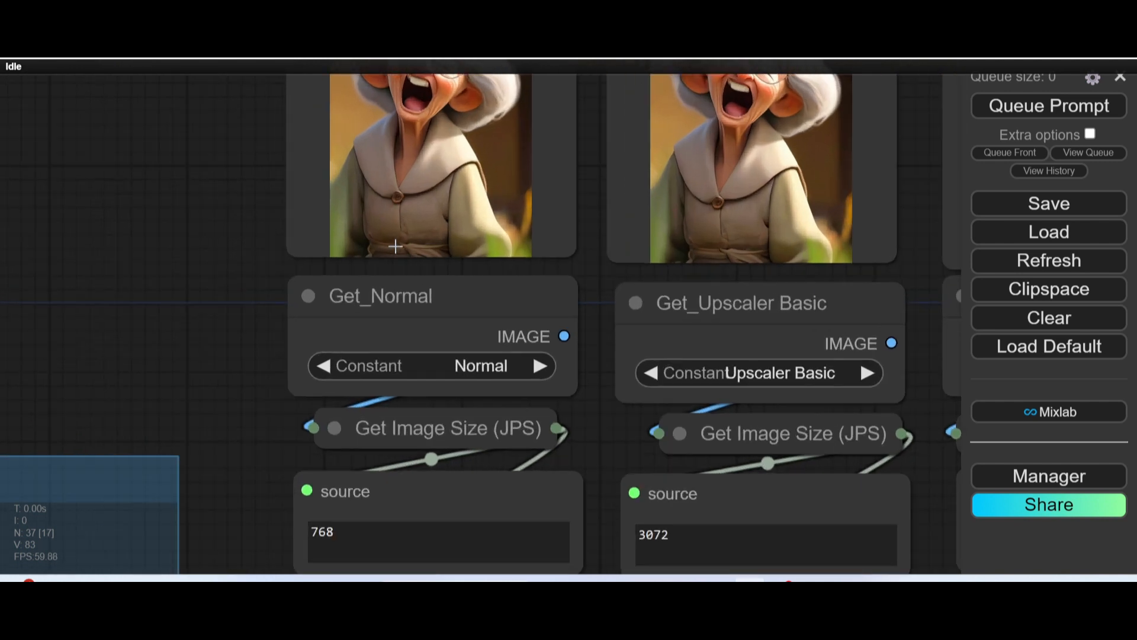
drag(453, 354, 421, 228)
mouse_move(443, 188)
mouse_down()
mouse_move(424, 170)
mouse_move(243, 135)
mouse_move(254, 152)
mouse_move(406, 179)
mouse_move(450, 176)
mouse_up()
scroll(430, 234, down, 2)
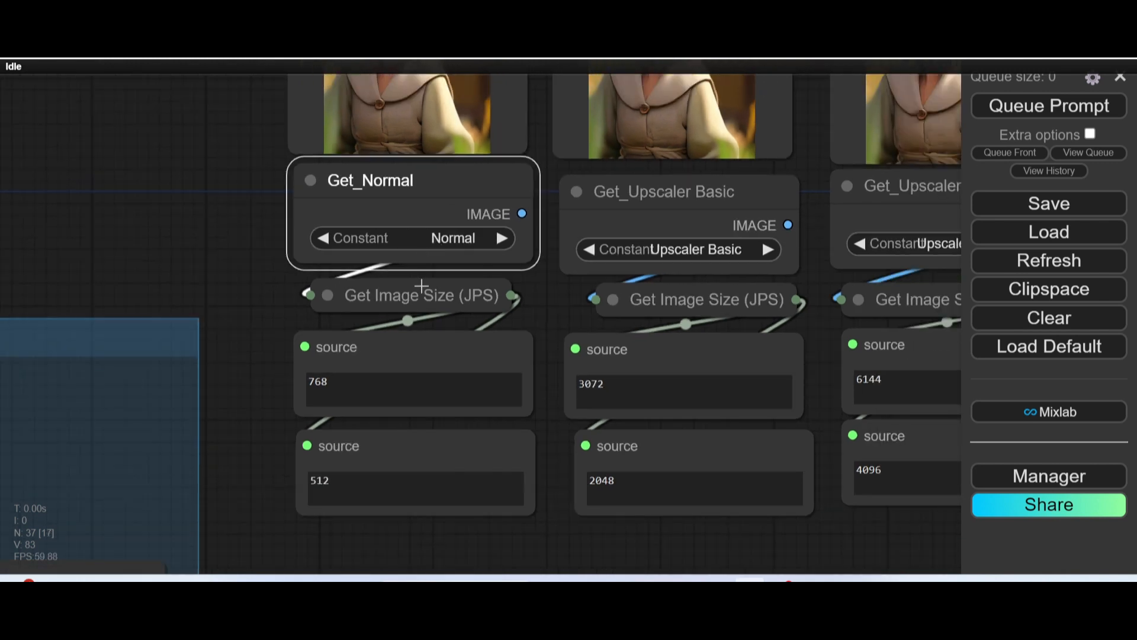
scroll(391, 293, up, 5)
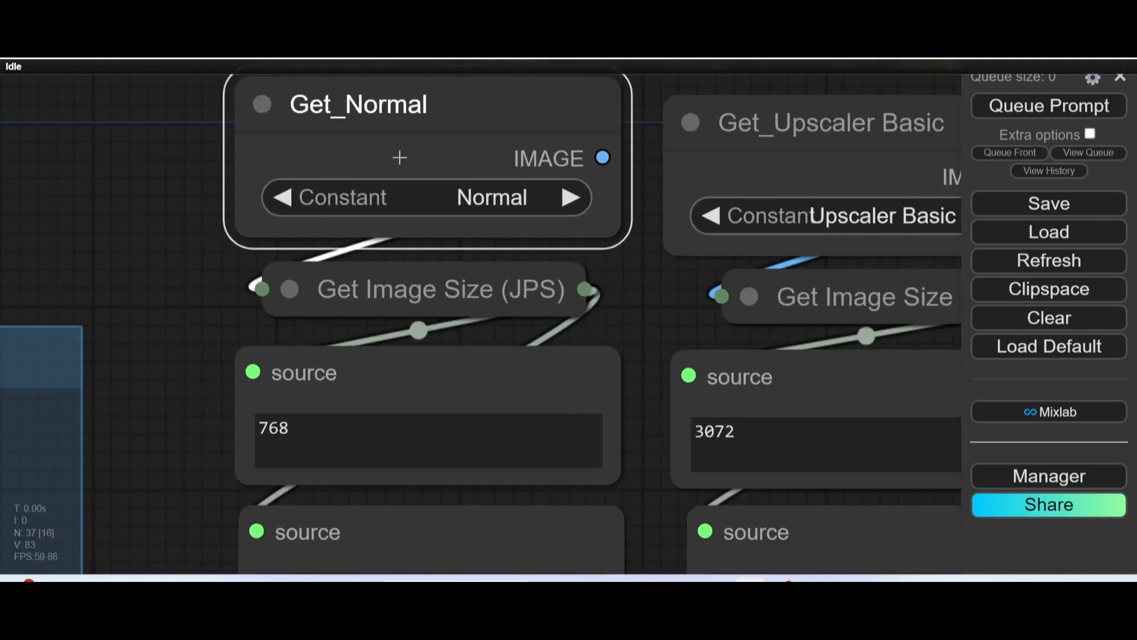
scroll(381, 108, down, 3)
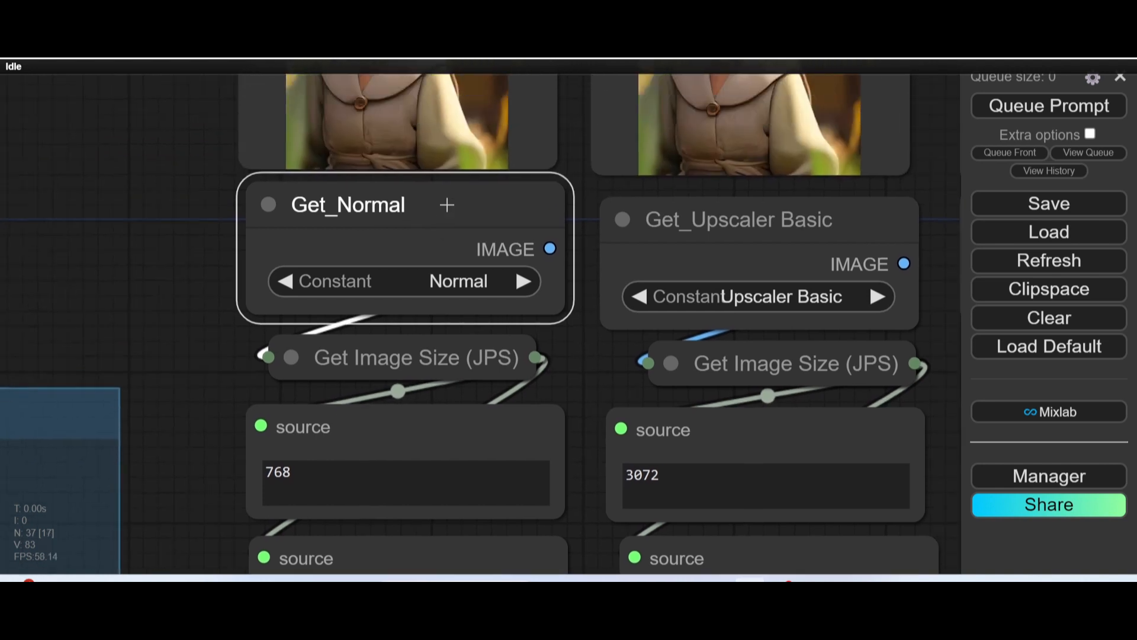
drag(447, 205, 432, 231)
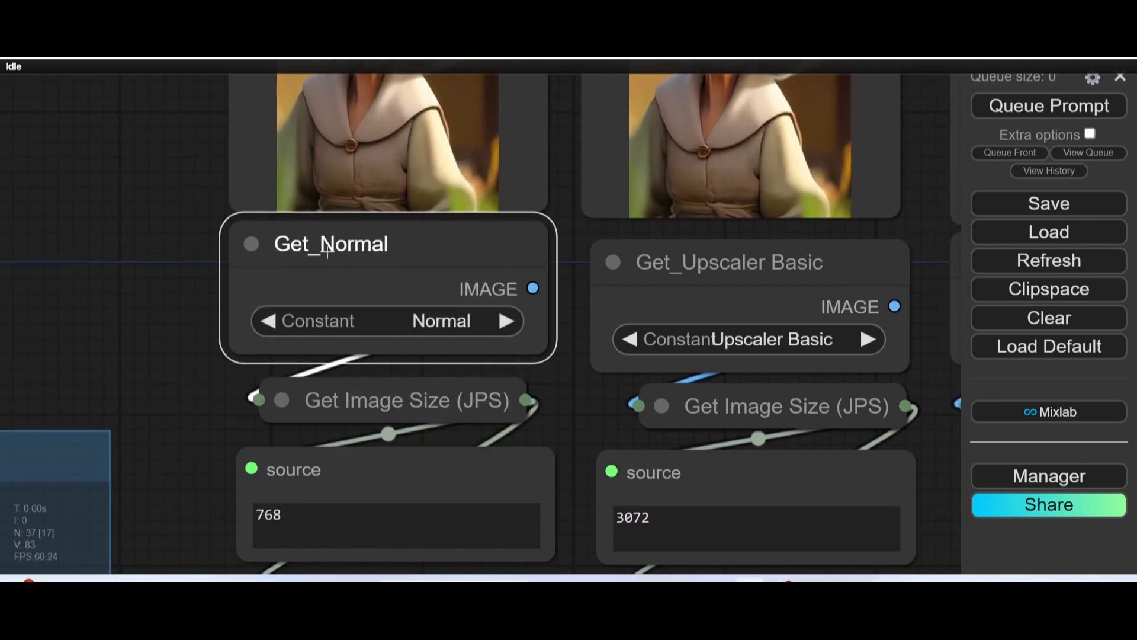
Compare the size readouts under Get_Normal with the width and height set in the Empty Latent Image node.
drag(119, 300, 132, 111)
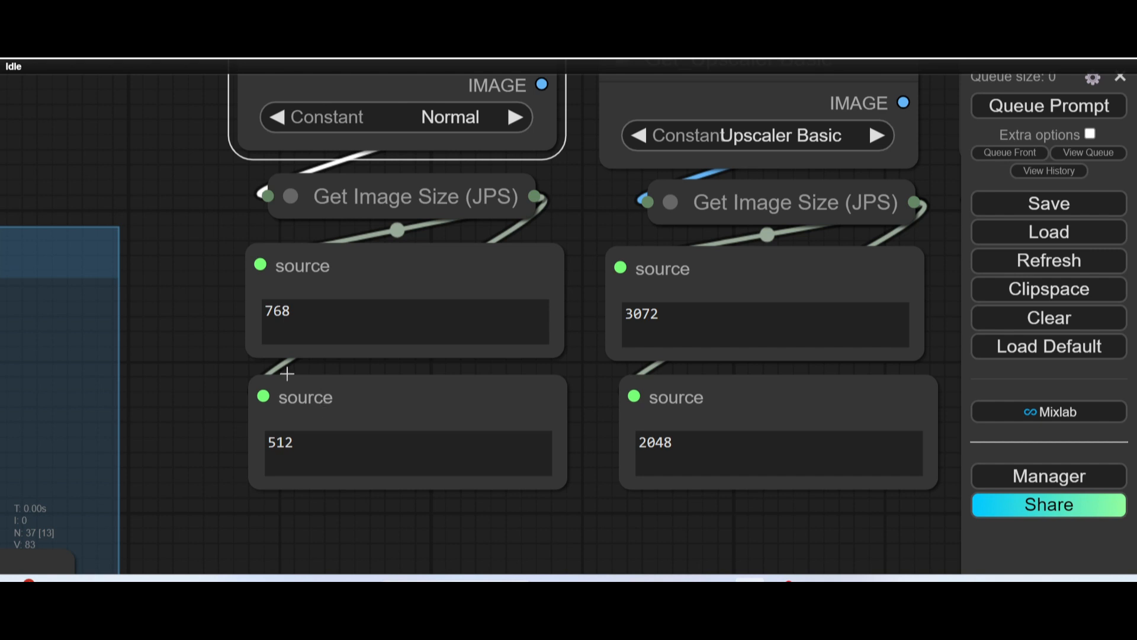
drag(174, 256, 640, 386)
scroll(421, 298, down, 6)
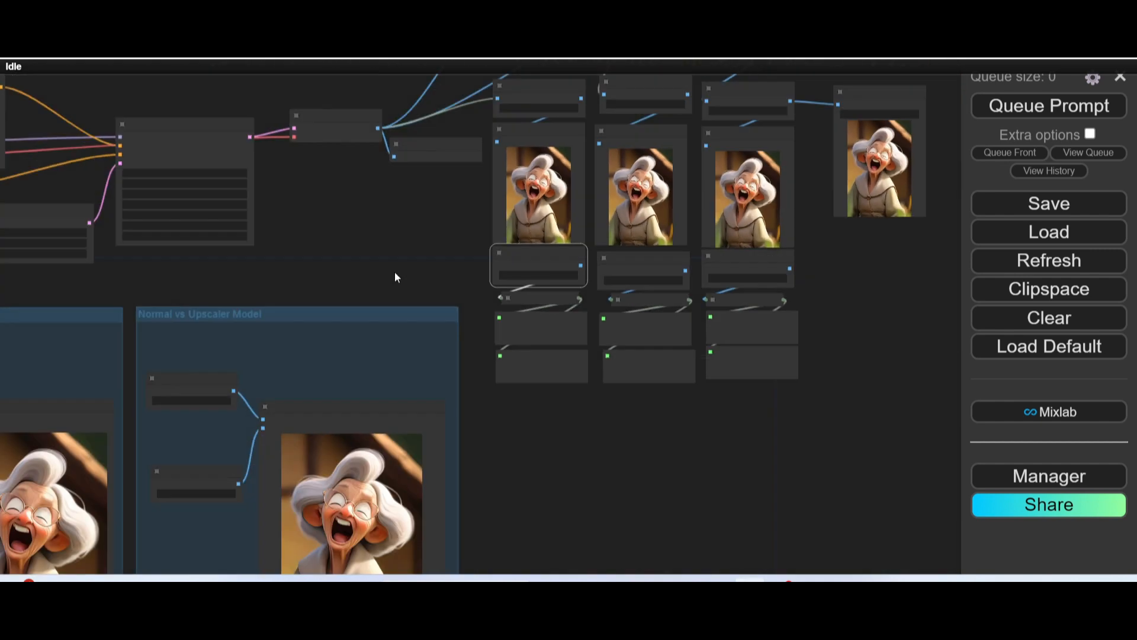
scroll(306, 268, up, 6)
drag(287, 246, 467, 248)
scroll(386, 222, up, 2)
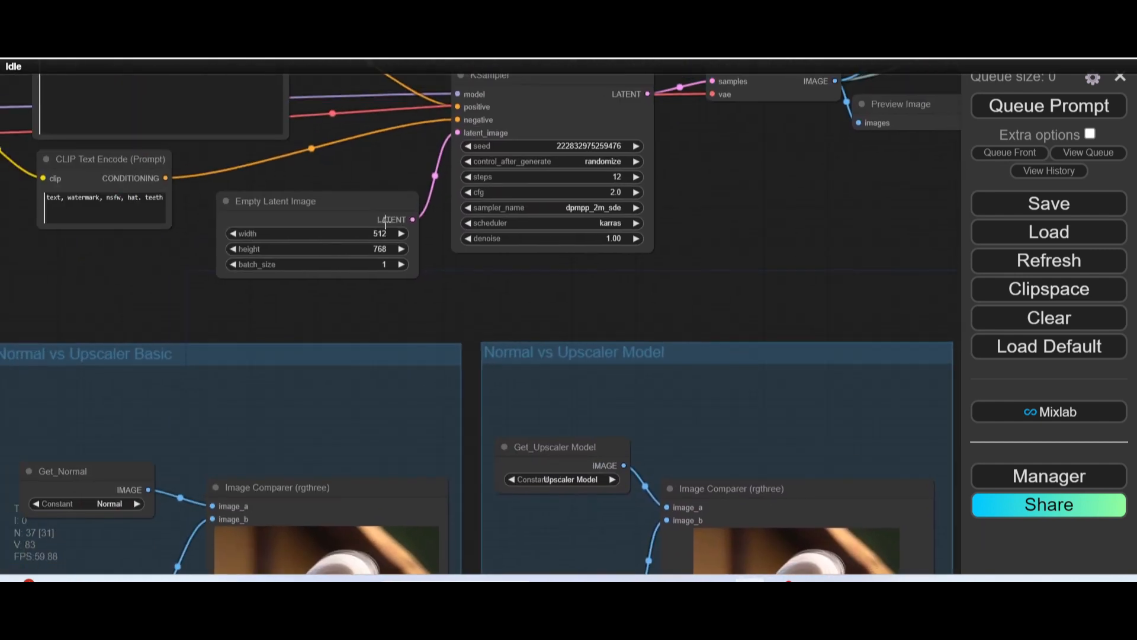
scroll(373, 230, up, 10)
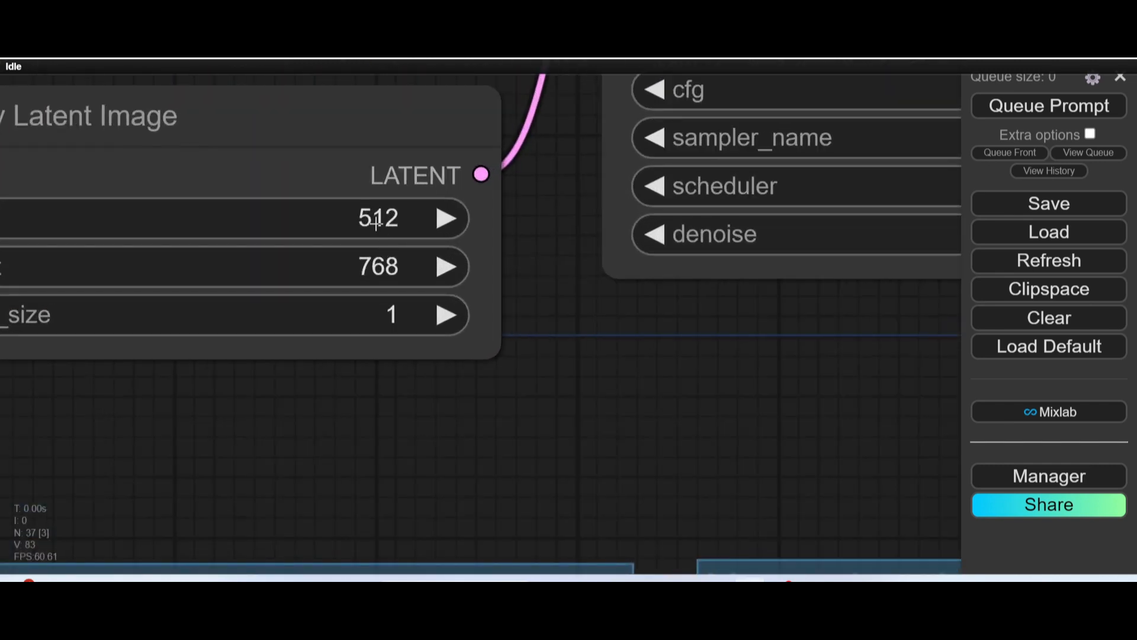
scroll(379, 270, down, 4)
drag(745, 357, 2, 281)
scroll(571, 240, down, 4)
drag(669, 274, 317, 220)
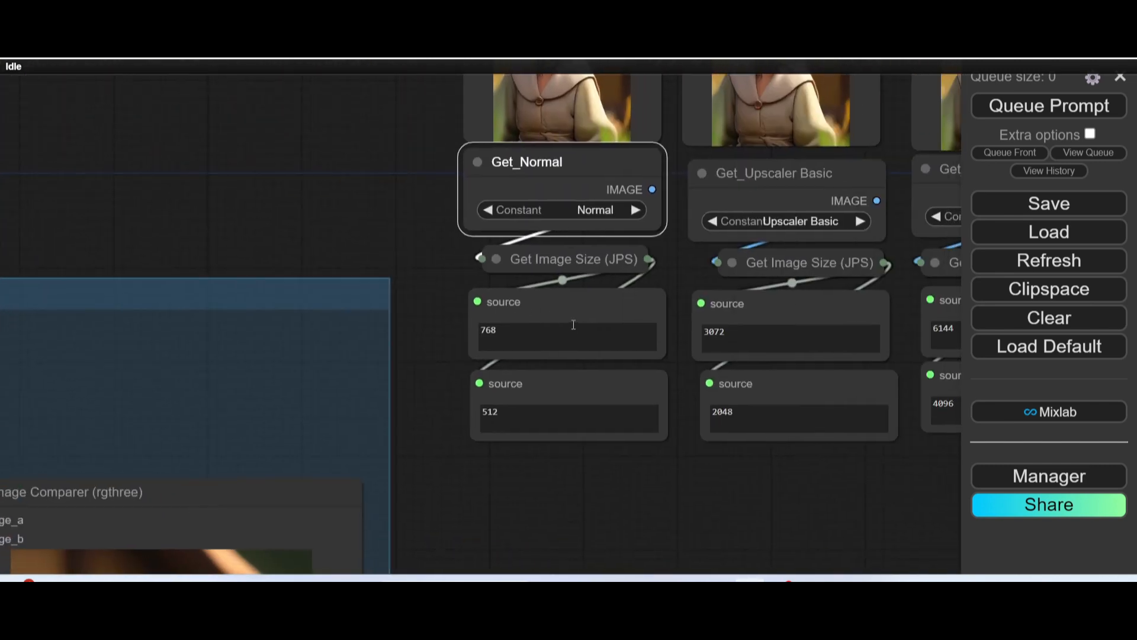
Set the title of the upper Display Any node under Get_Normal to Height.
scroll(541, 311, up, 6)
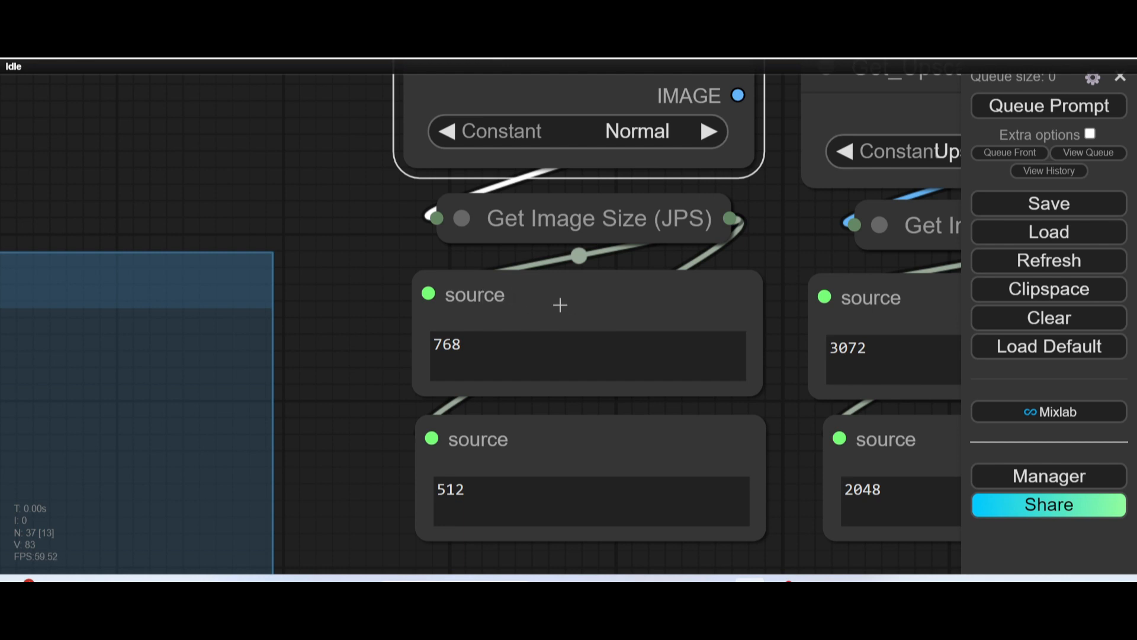
drag(566, 302, 375, 319)
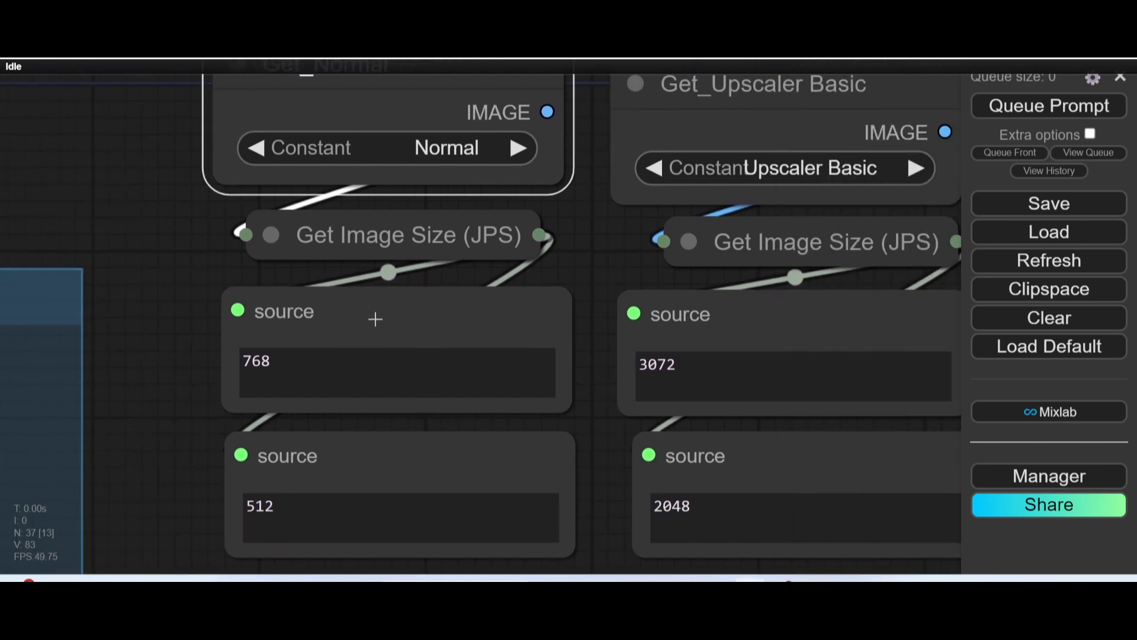
right_click(376, 318)
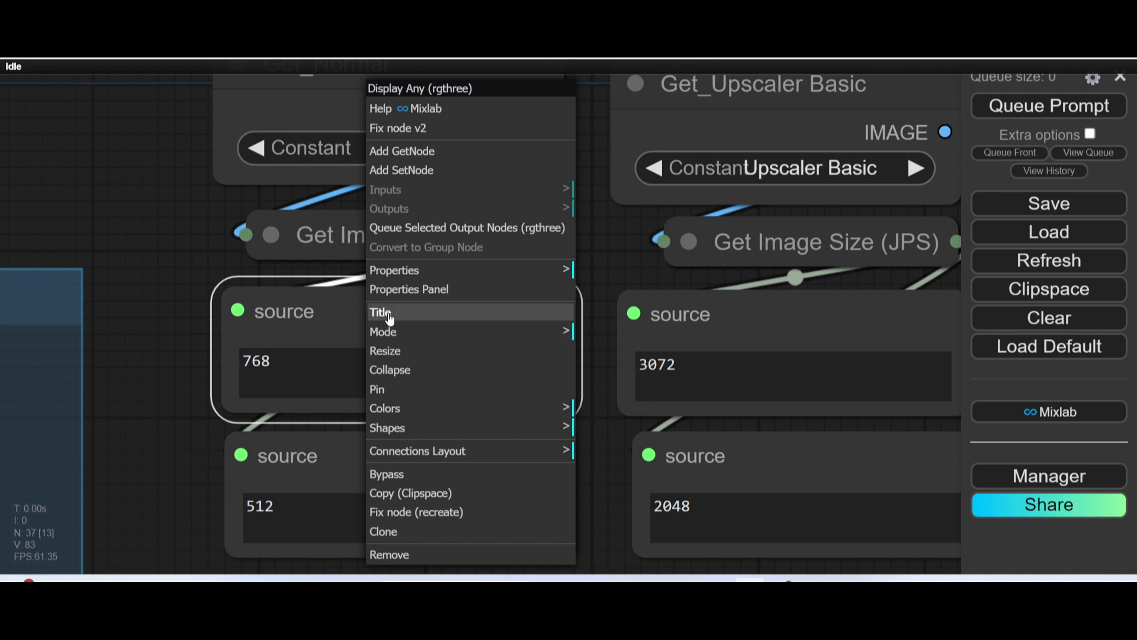
click(377, 313)
text(Height)
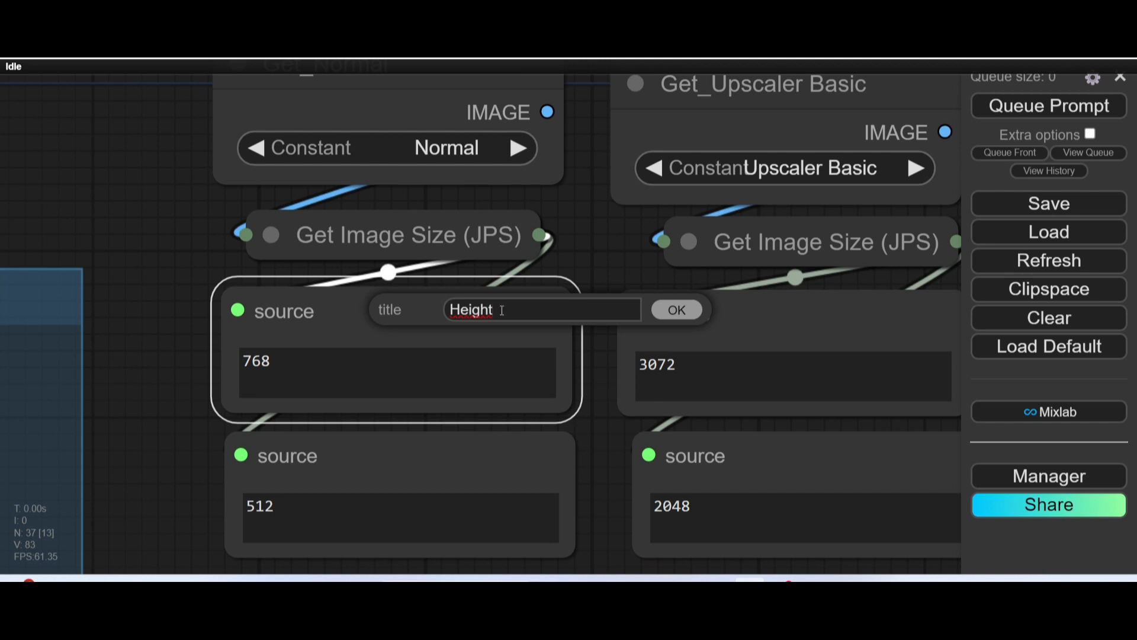
click(168, 213)
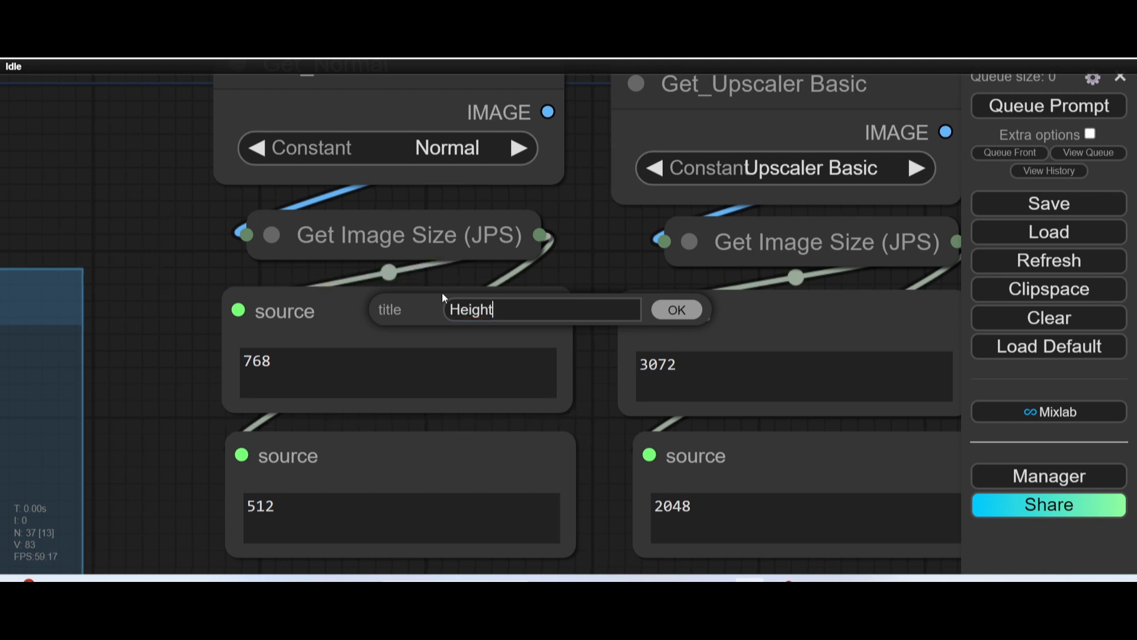
click(677, 310)
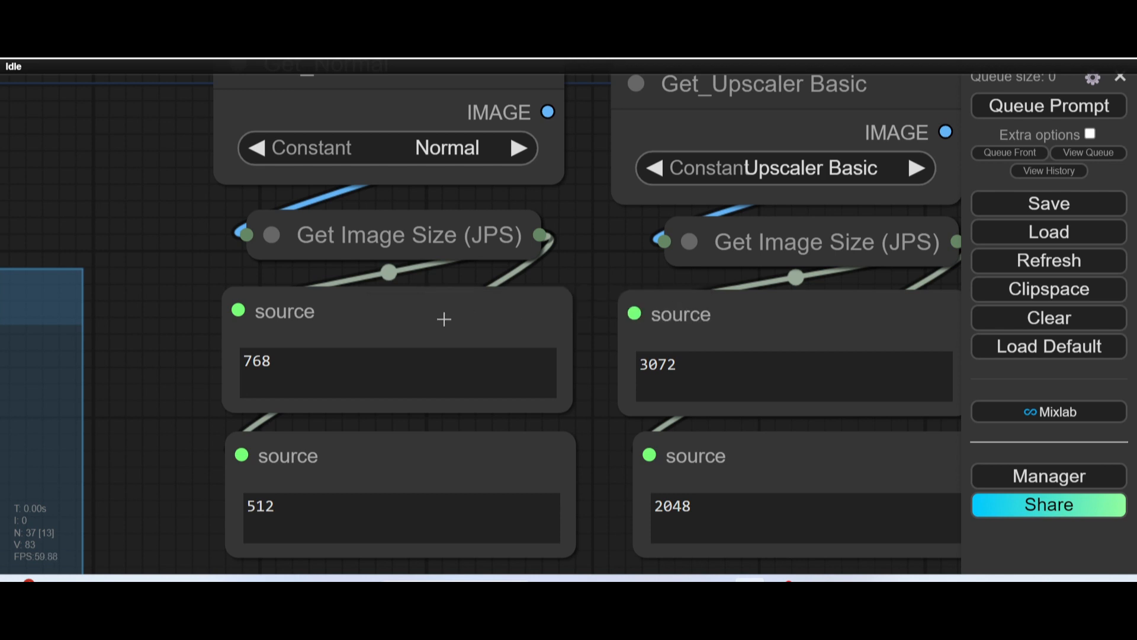
Compare the image size readouts under the Get_Normal, Get_Upscaler Basic and Get_Upscaler Model nodes.
scroll(416, 325, down, 2)
scroll(416, 326, up, 3)
scroll(414, 325, down, 2)
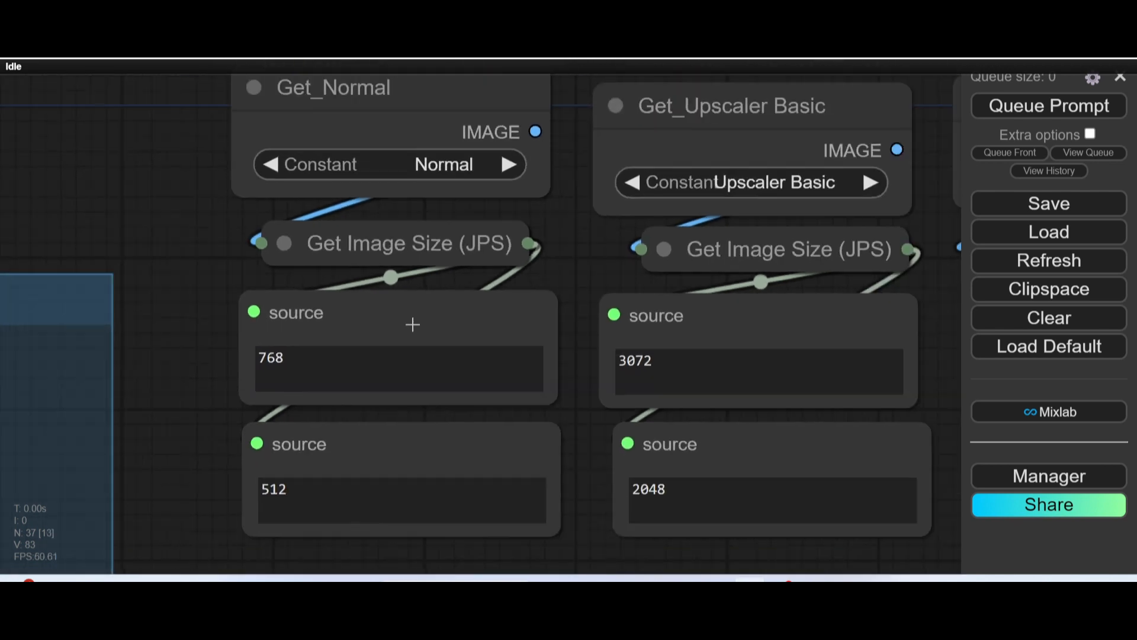
drag(417, 317, 79, 352)
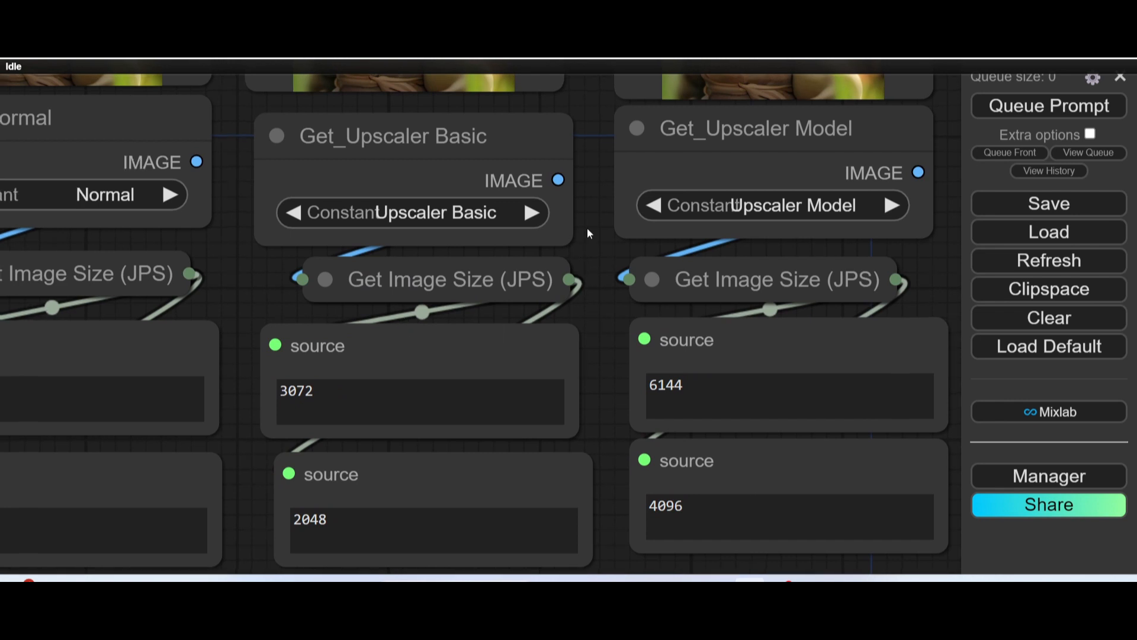
drag(587, 228, 599, 190)
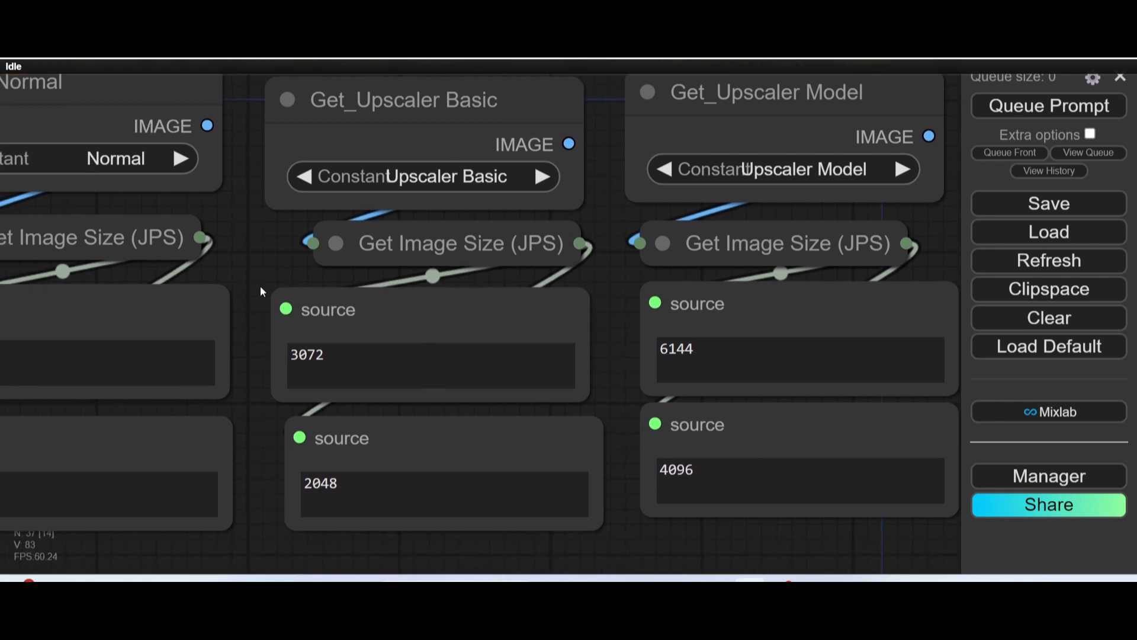
drag(260, 285, 449, 255)
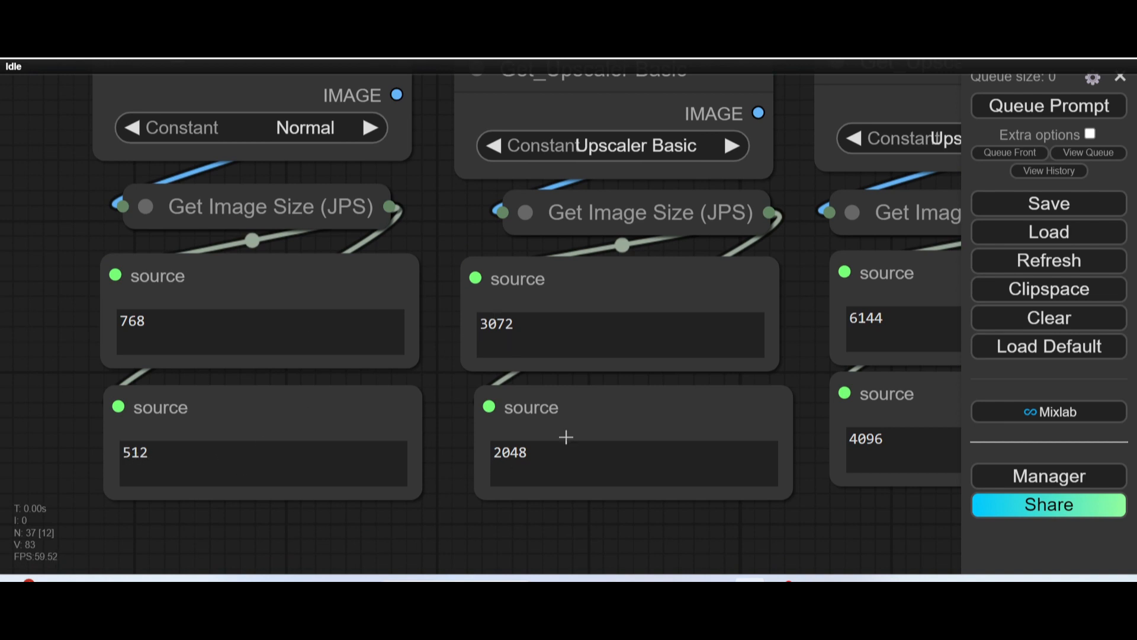
Move the Load Upscale Model node up and left, above the Upscale Image By node with scale_by 4.00.
scroll(635, 364, down, 3)
drag(485, 279, 489, 600)
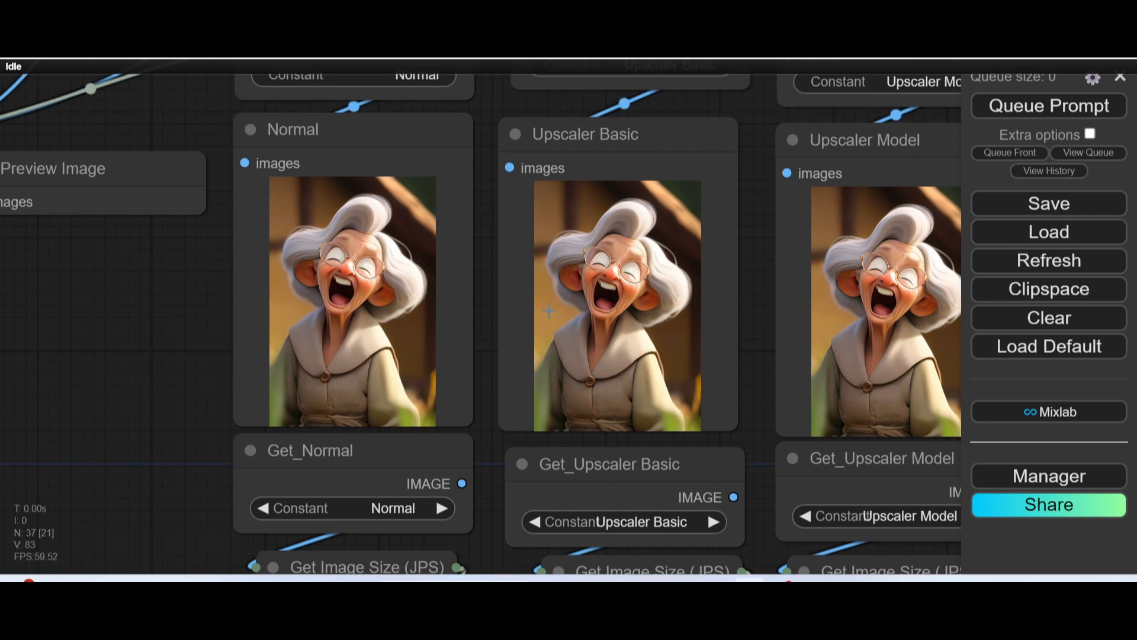
scroll(583, 276, down, 5)
drag(636, 255, 500, 603)
drag(525, 393, 499, 490)
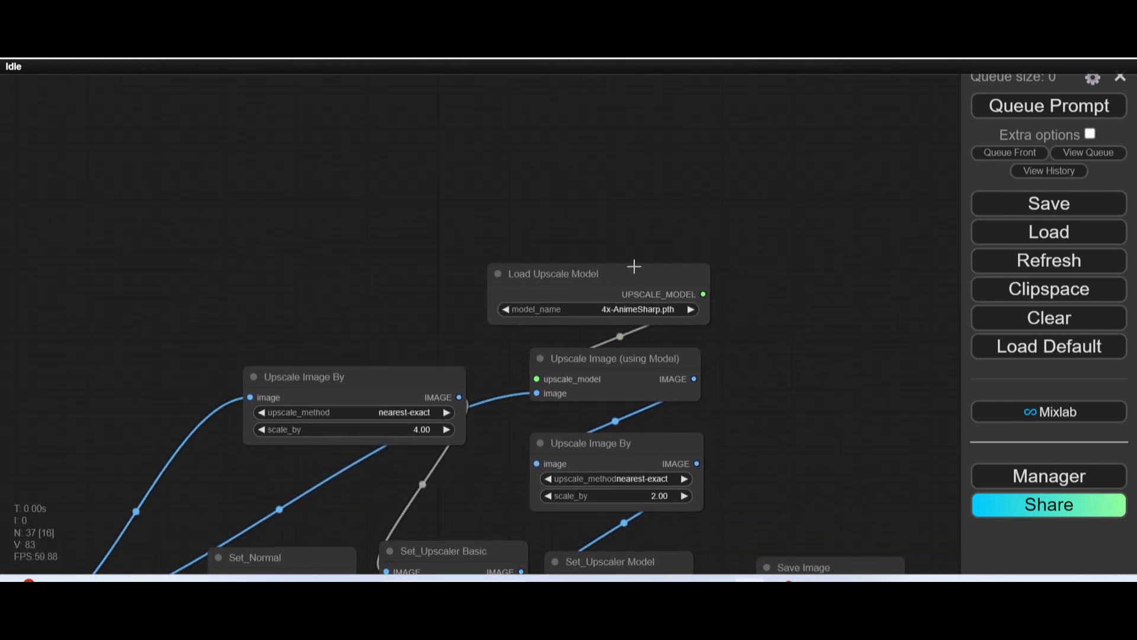
drag(634, 264, 612, 284)
scroll(379, 204, up, 5)
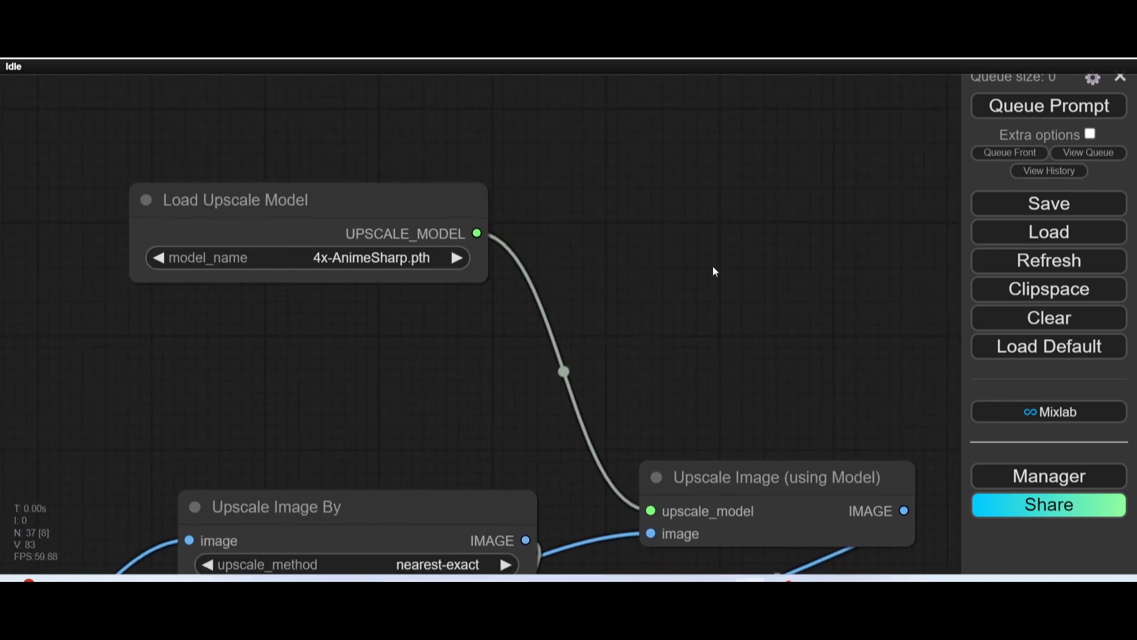
Add a second Load Upscale Model node and place it beside the existing one, above Upscale Image (using Model).
drag(715, 271, 449, 244)
double_click(542, 241)
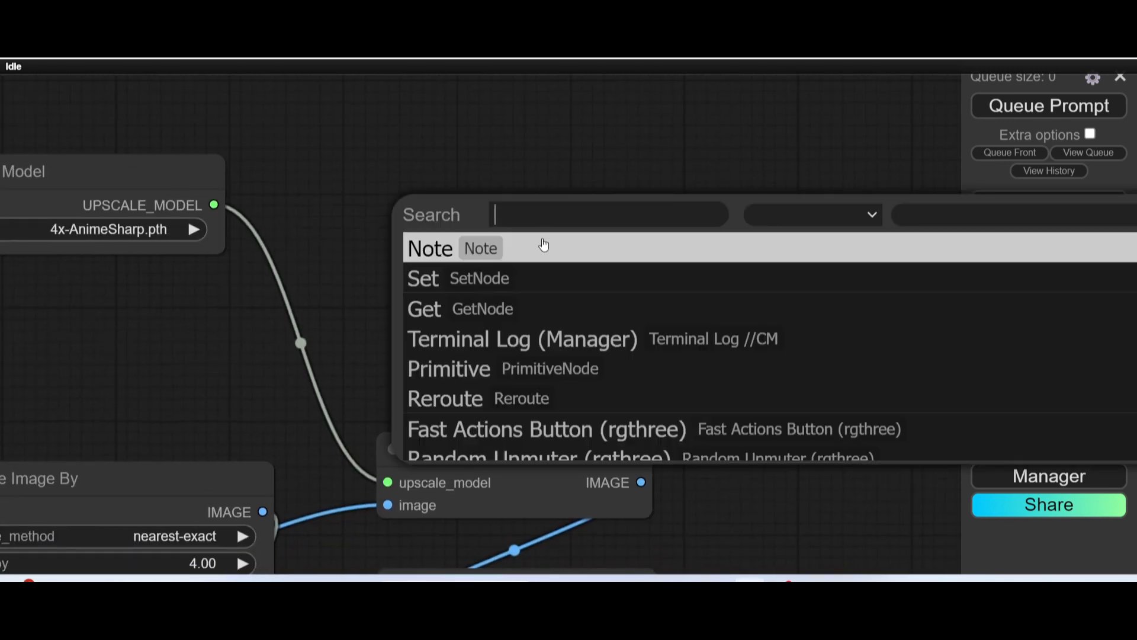
text(load)
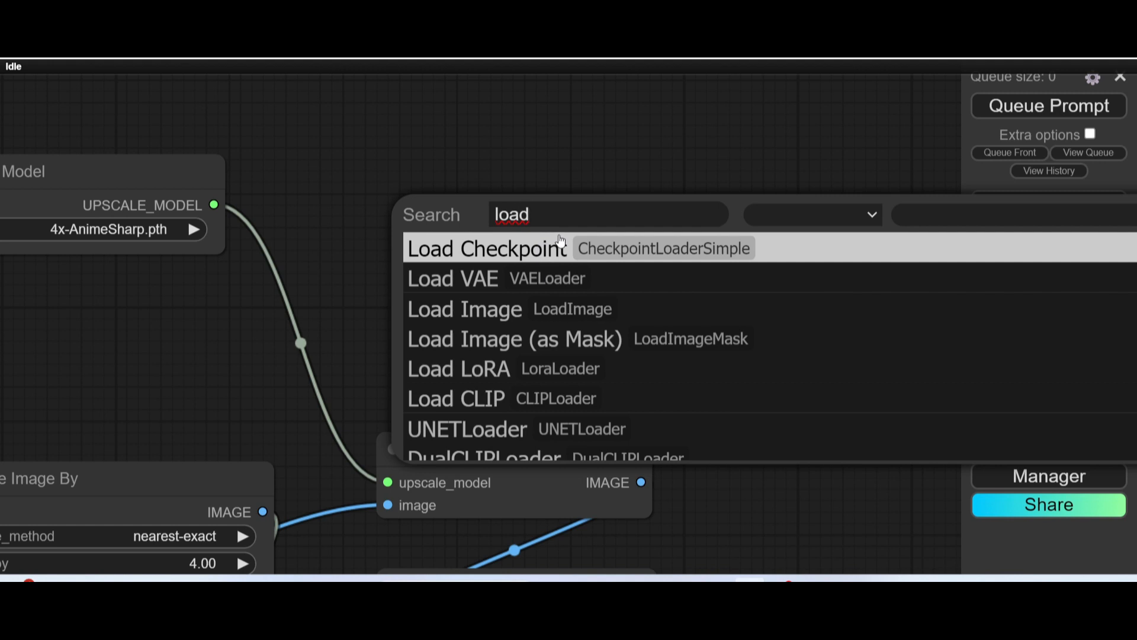
text( up)
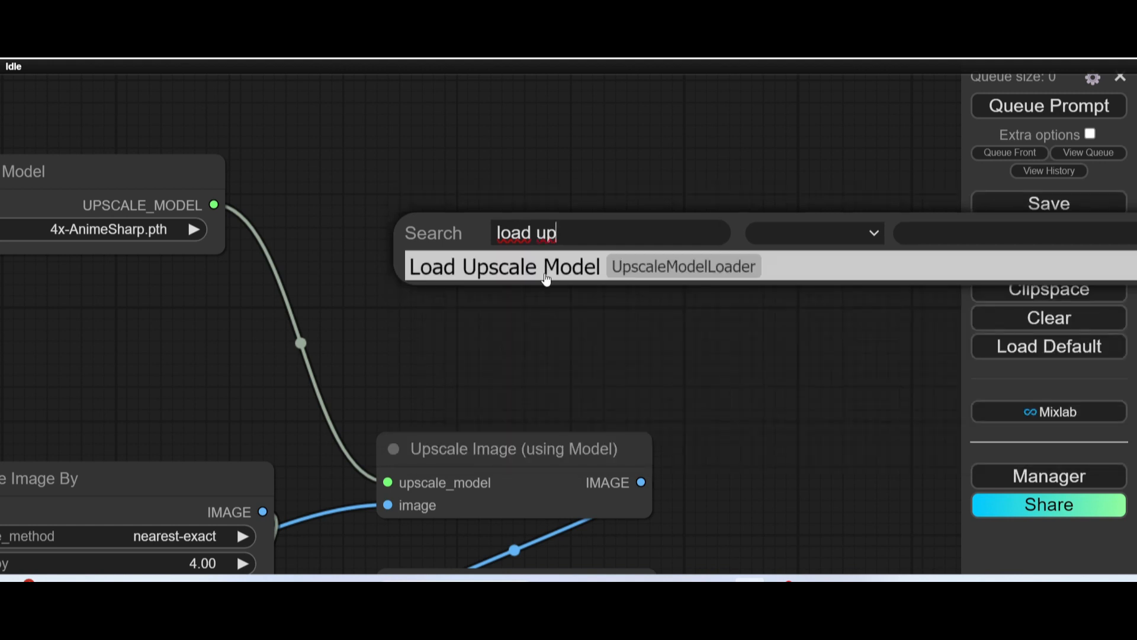
click(539, 270)
drag(692, 214, 443, 161)
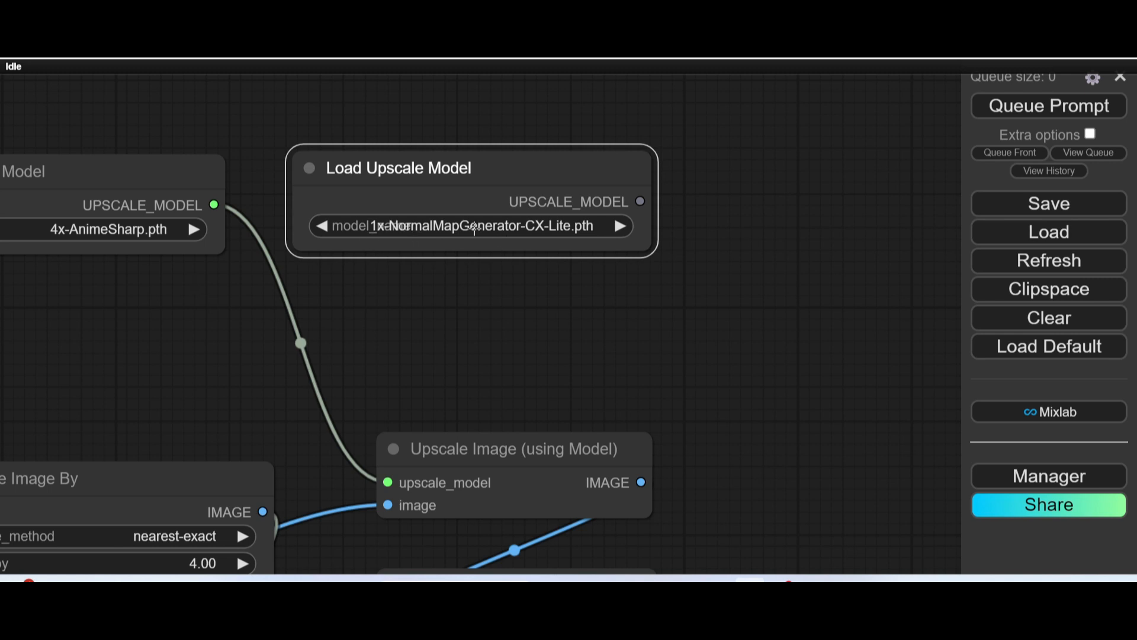
Look through the upscale models available in the second Load Upscale Model node, leaving its selection as it is.
drag(73, 315, 186, 353)
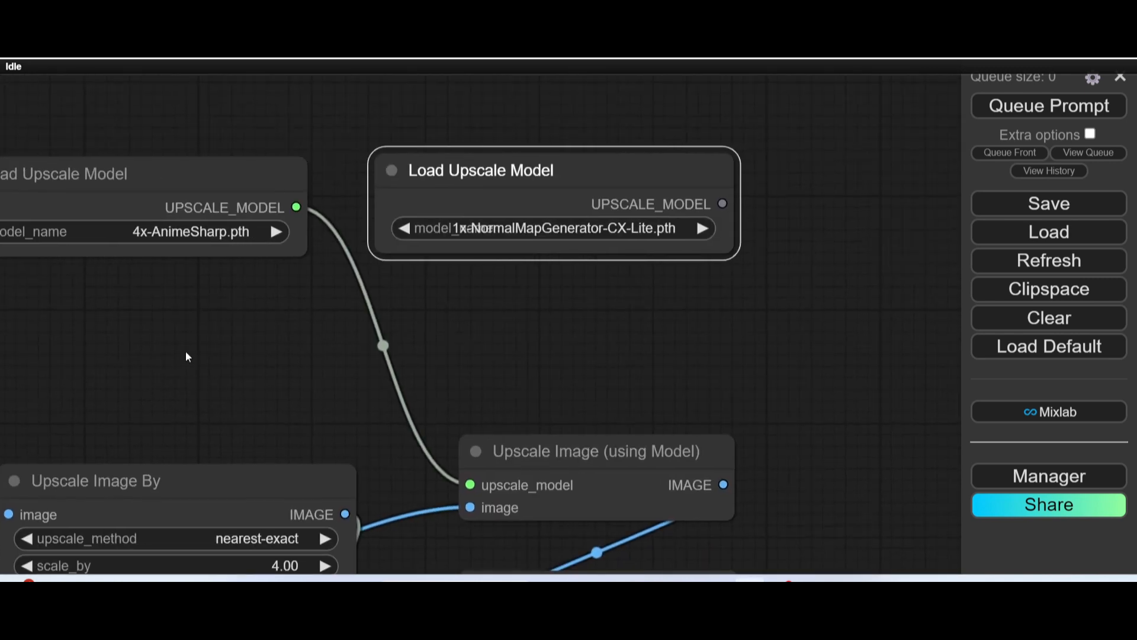
click(581, 228)
scroll(605, 403, down, 3)
scroll(603, 402, up, 7)
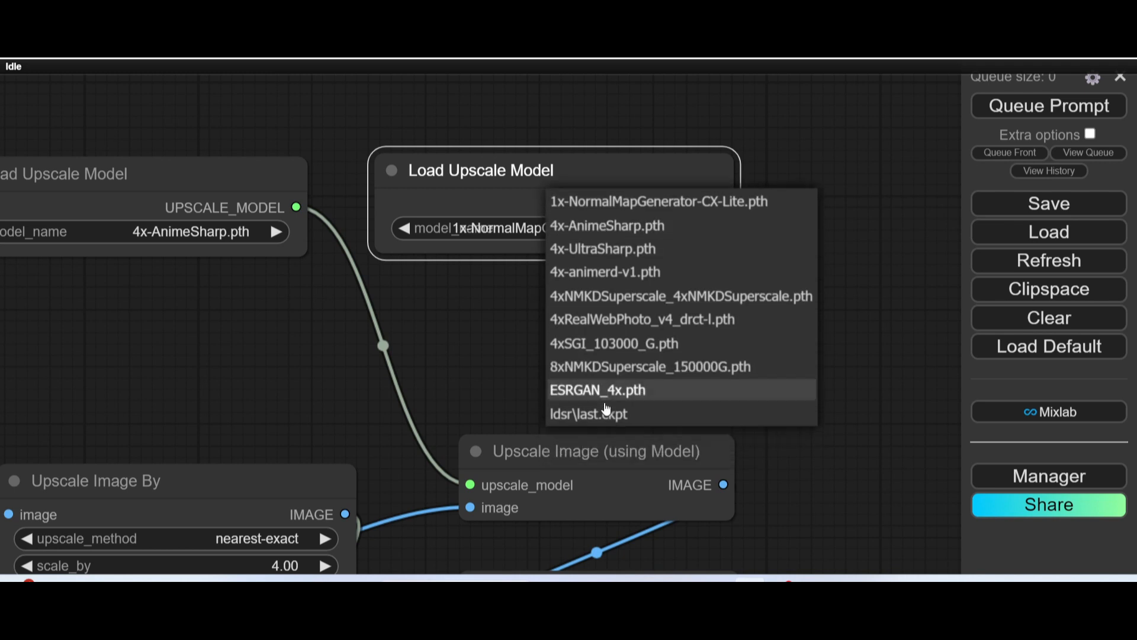
scroll(604, 403, up, 3)
scroll(604, 403, down, 5)
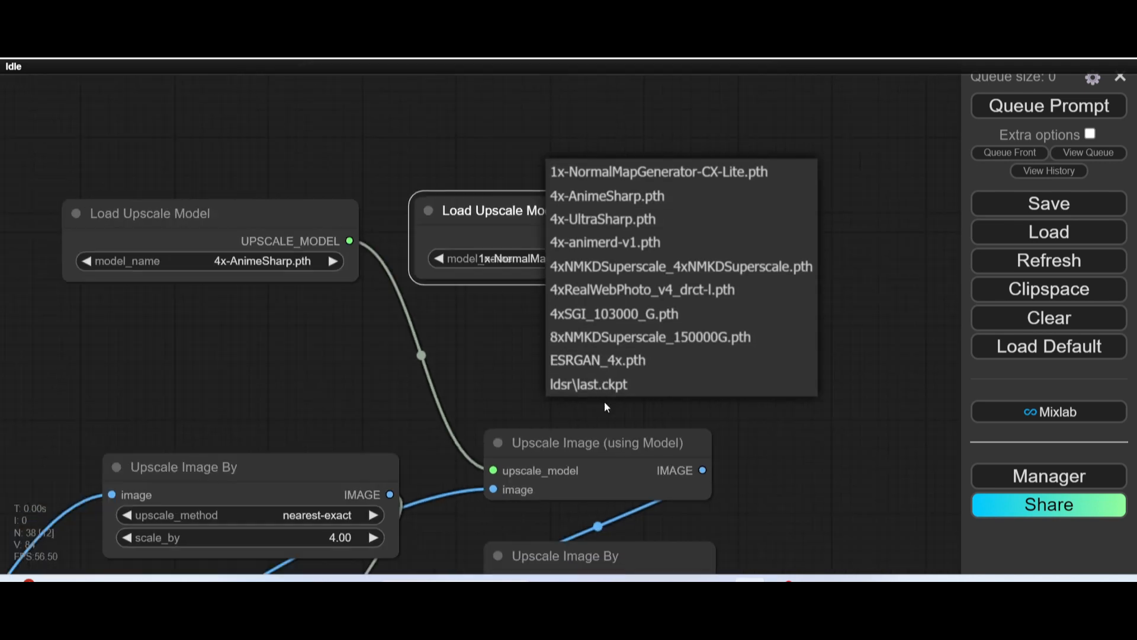
click(511, 324)
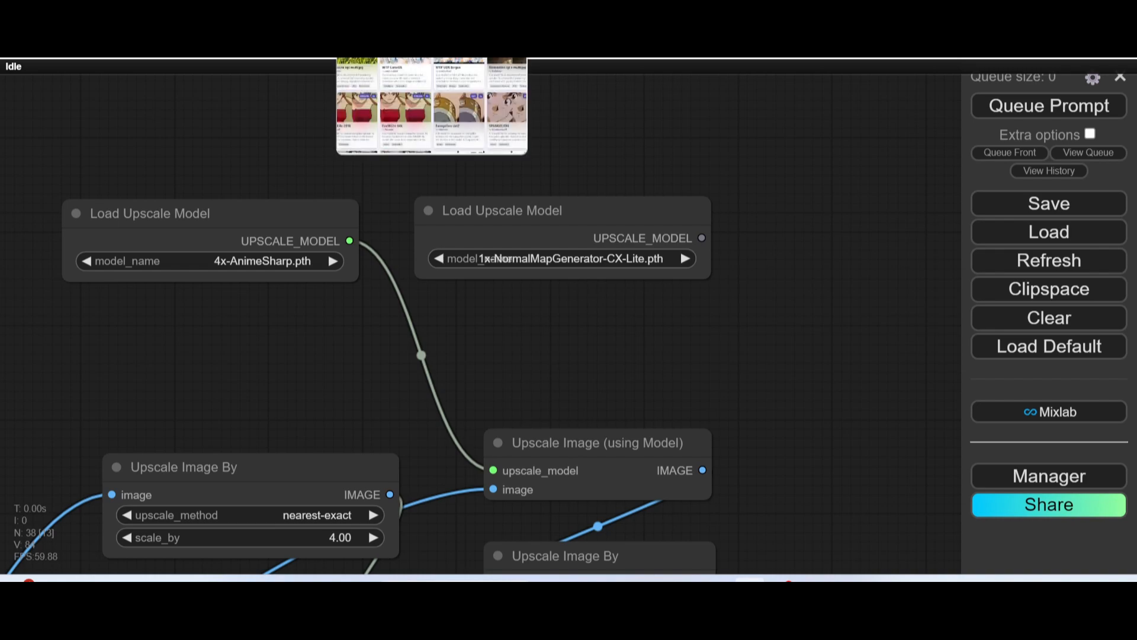
Switch to the OpenModelDB site and look over its upscaling model catalogue and tag filters.
click(379, 15)
scroll(314, 227, up, 10)
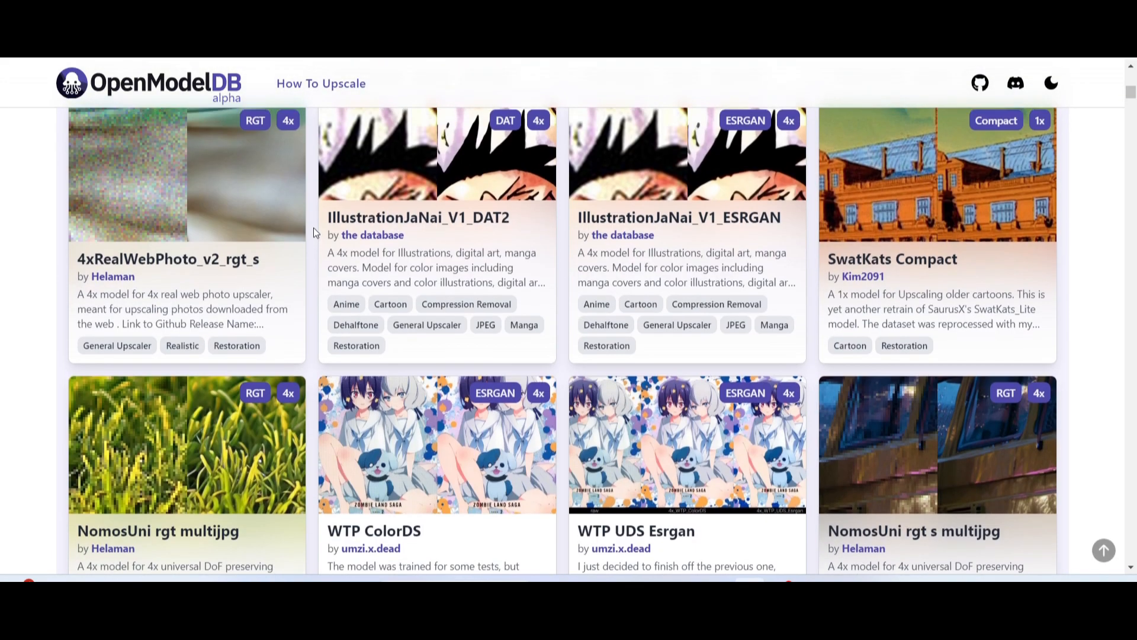
scroll(279, 342, down, 5)
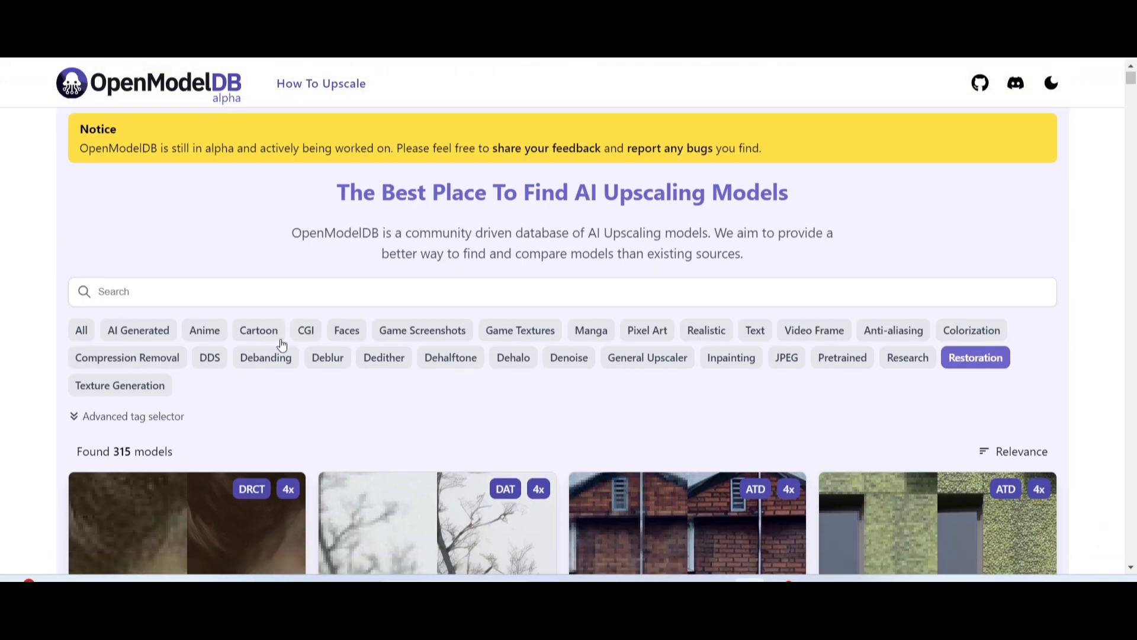
scroll(343, 284, up, 4)
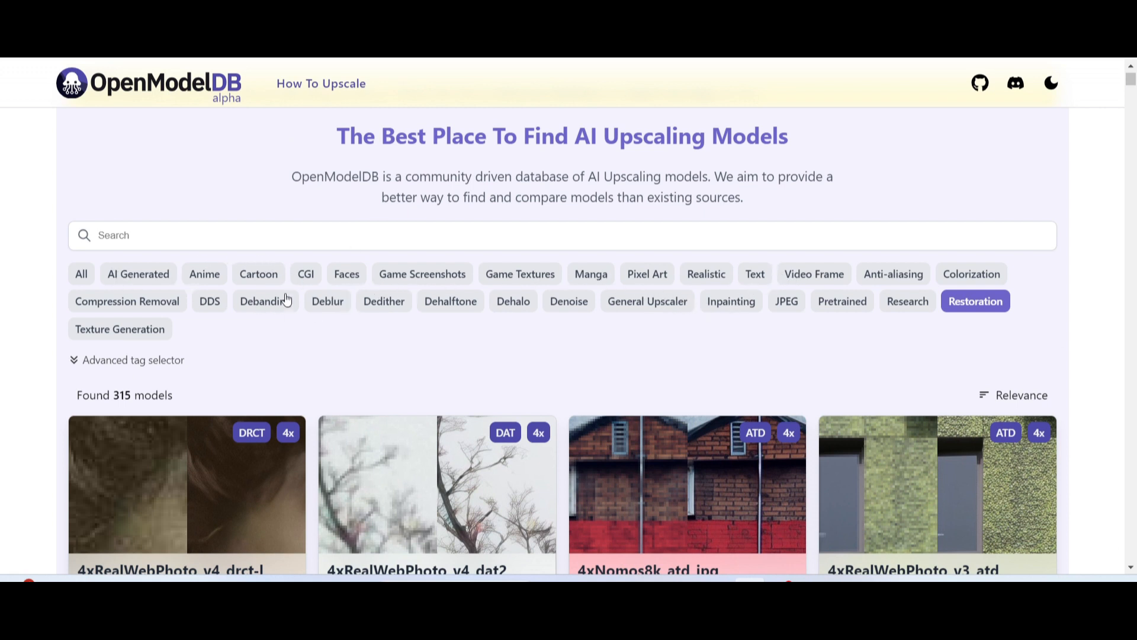
Filter the OpenModelDB catalogue by the Cartoon tag and browse the matching upscaling models.
click(259, 275)
scroll(379, 400, down, 4)
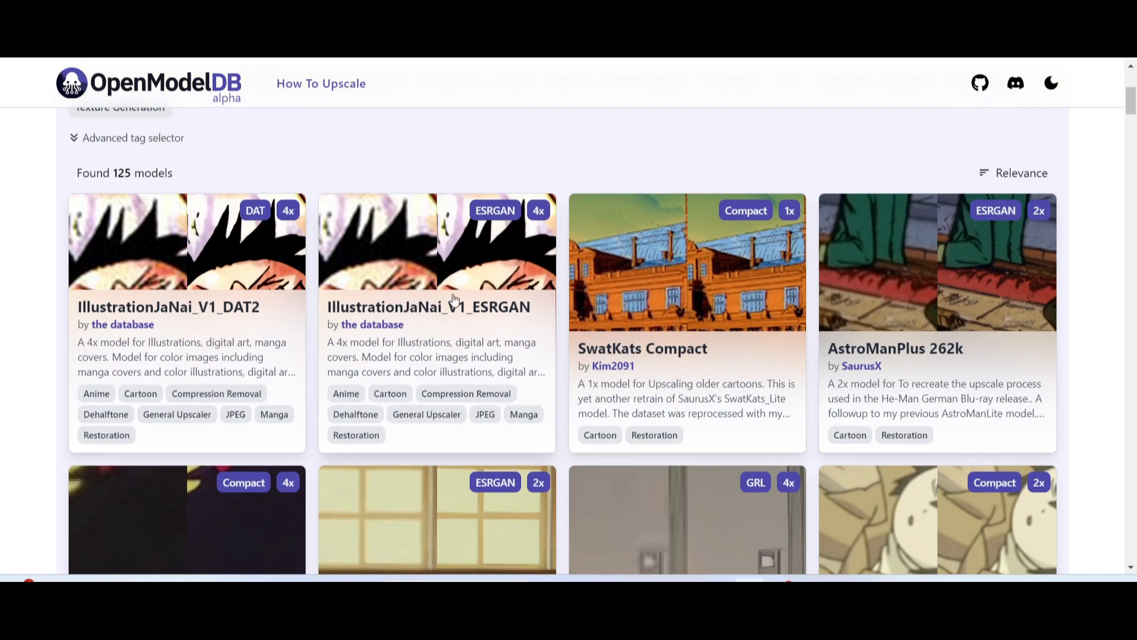
scroll(912, 399, down, 3)
scroll(912, 400, down, 6)
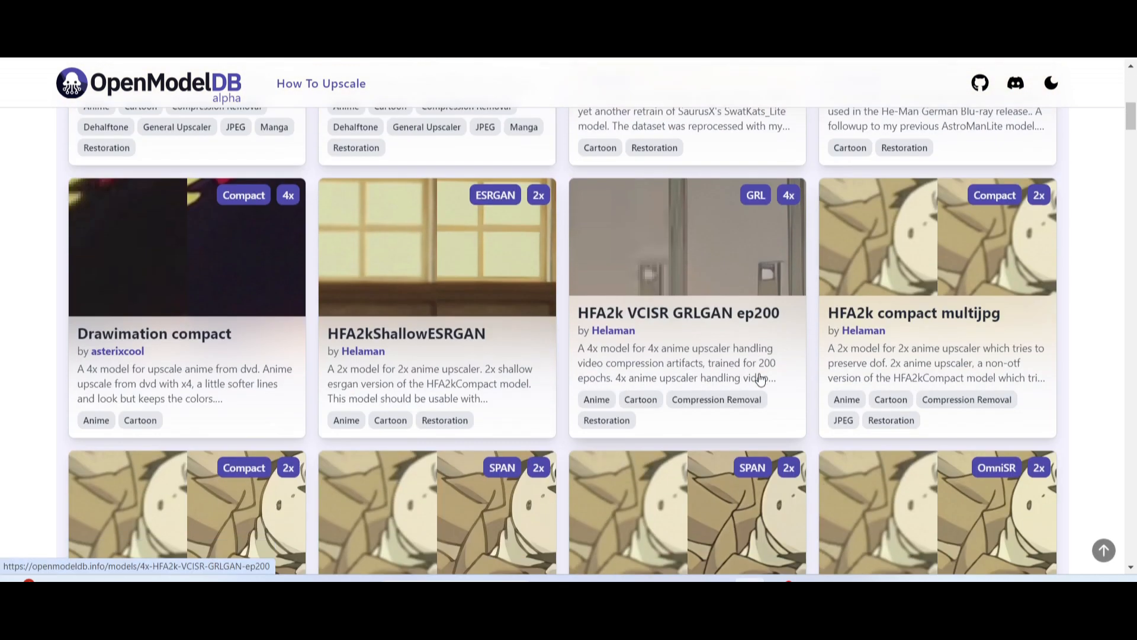
scroll(433, 375, down, 15)
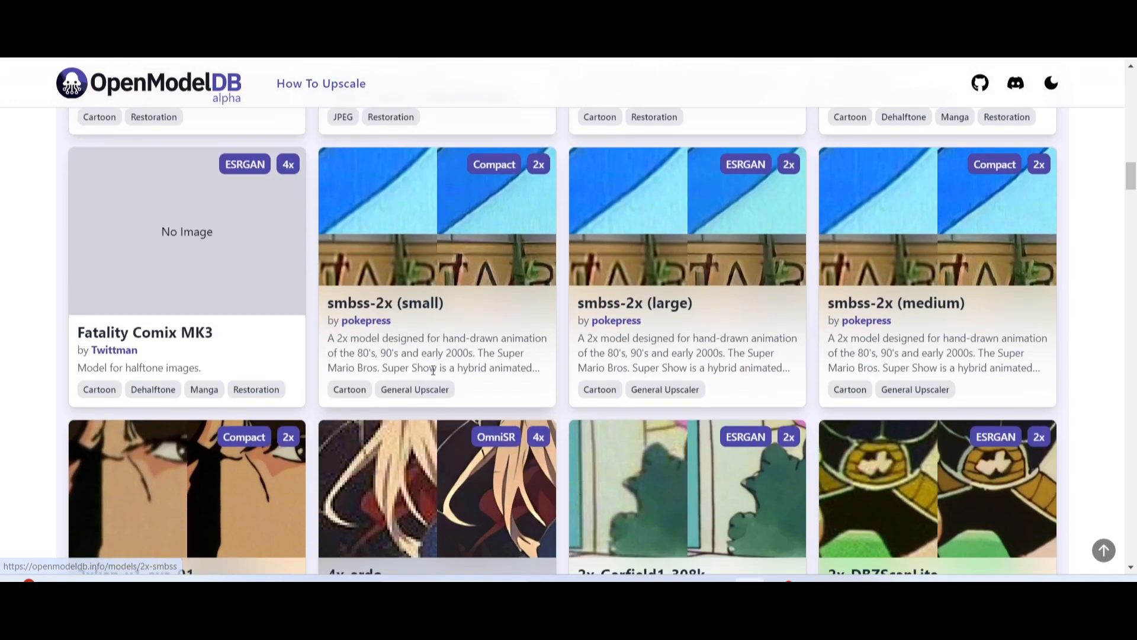
scroll(433, 374, up, 20)
scroll(439, 378, up, 1)
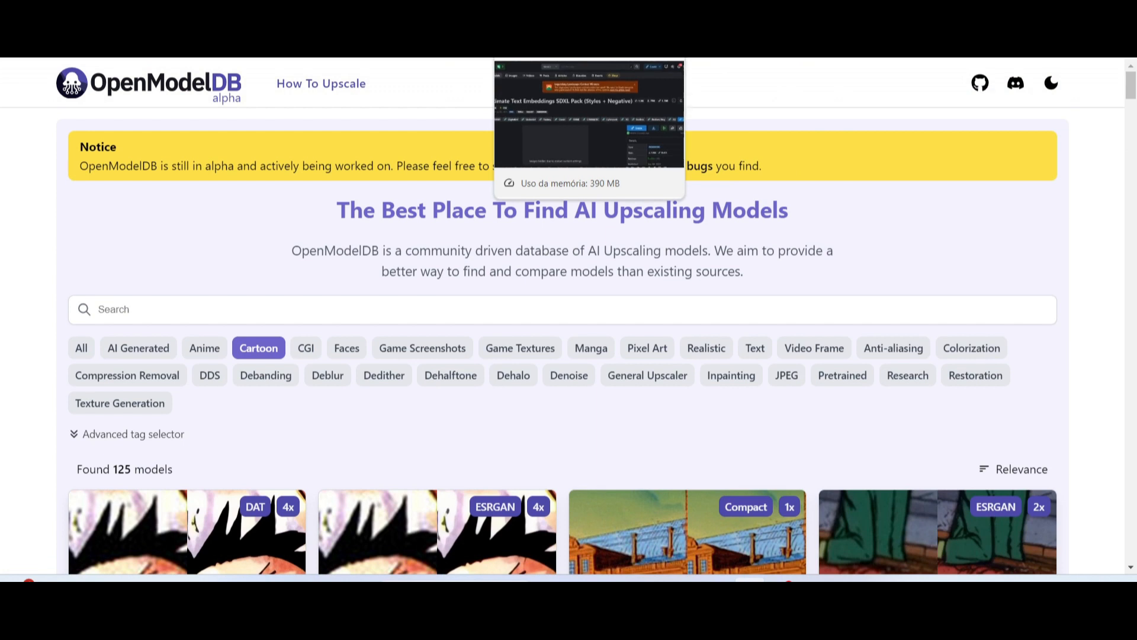
Switch to Civitai and filter its models by the Upscaler type instead of Embedding and Hypernetwork, looking over the matches.
click(536, 7)
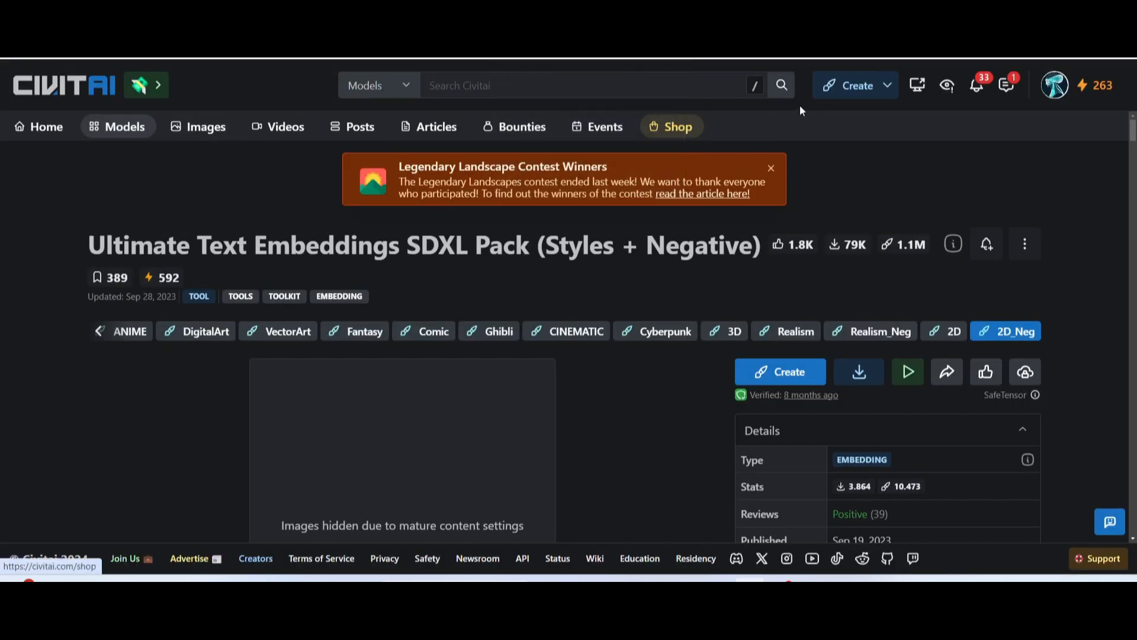
click(116, 126)
click(1084, 127)
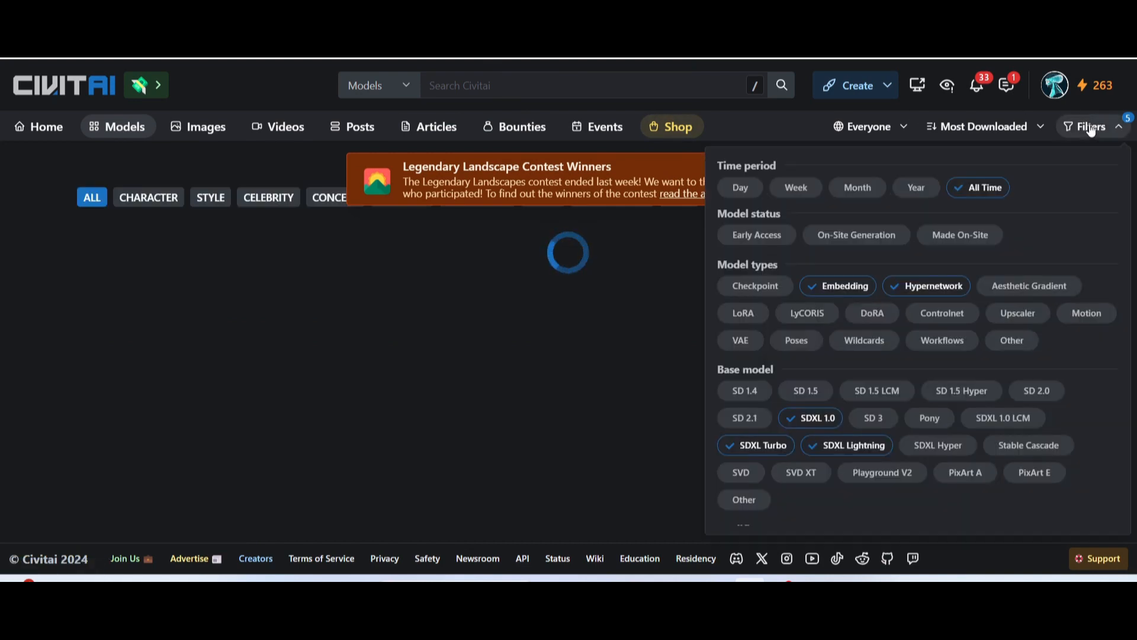
click(918, 290)
click(863, 290)
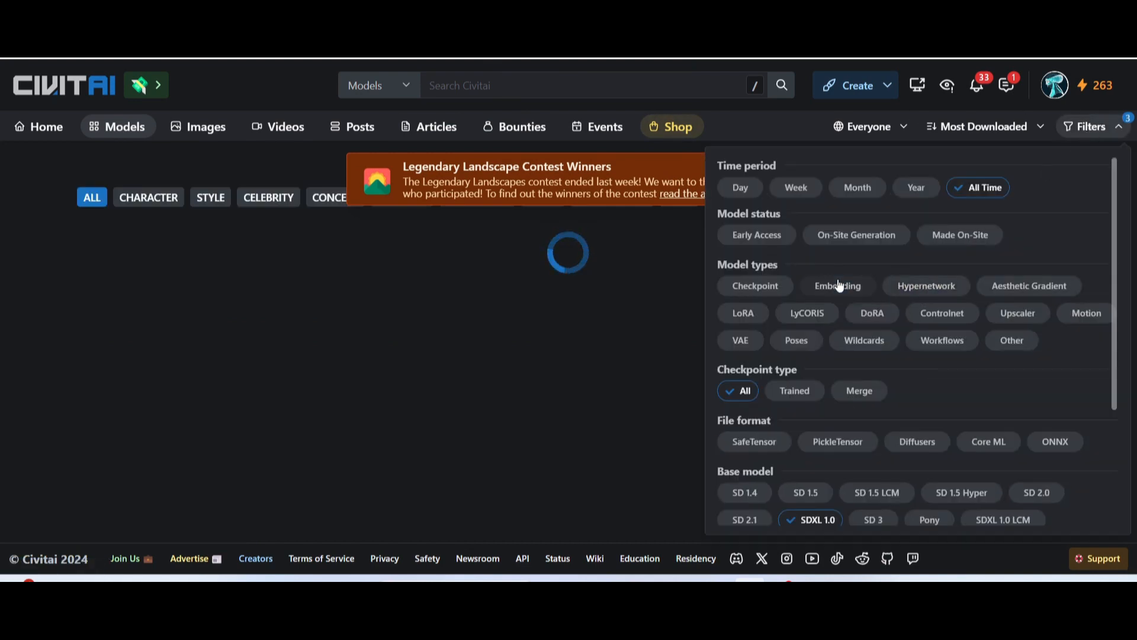
click(1016, 313)
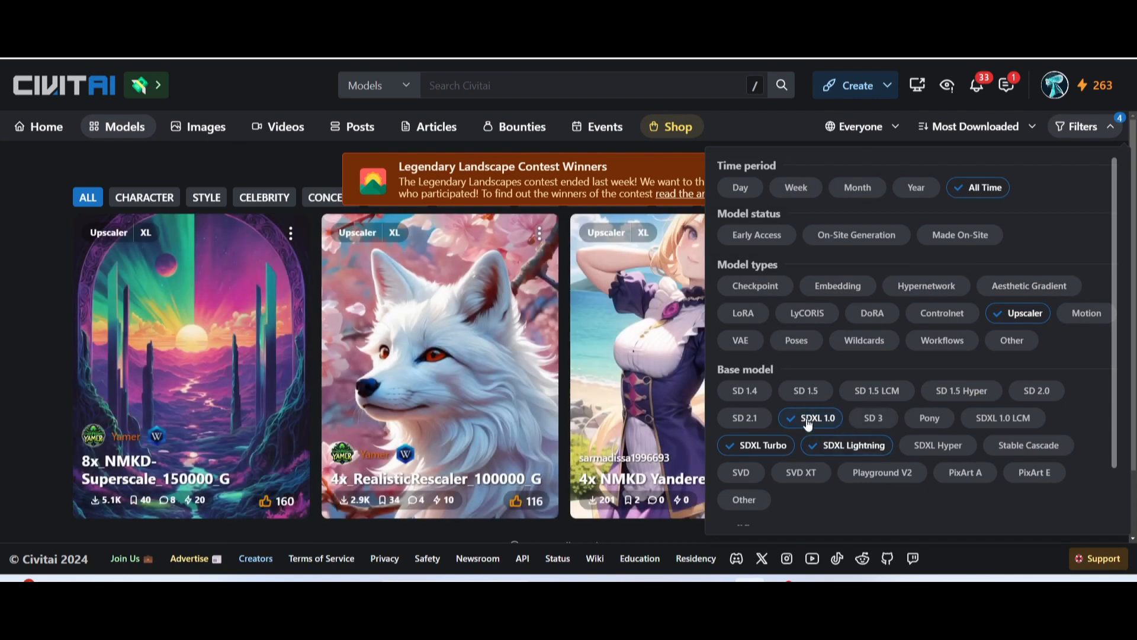
click(178, 163)
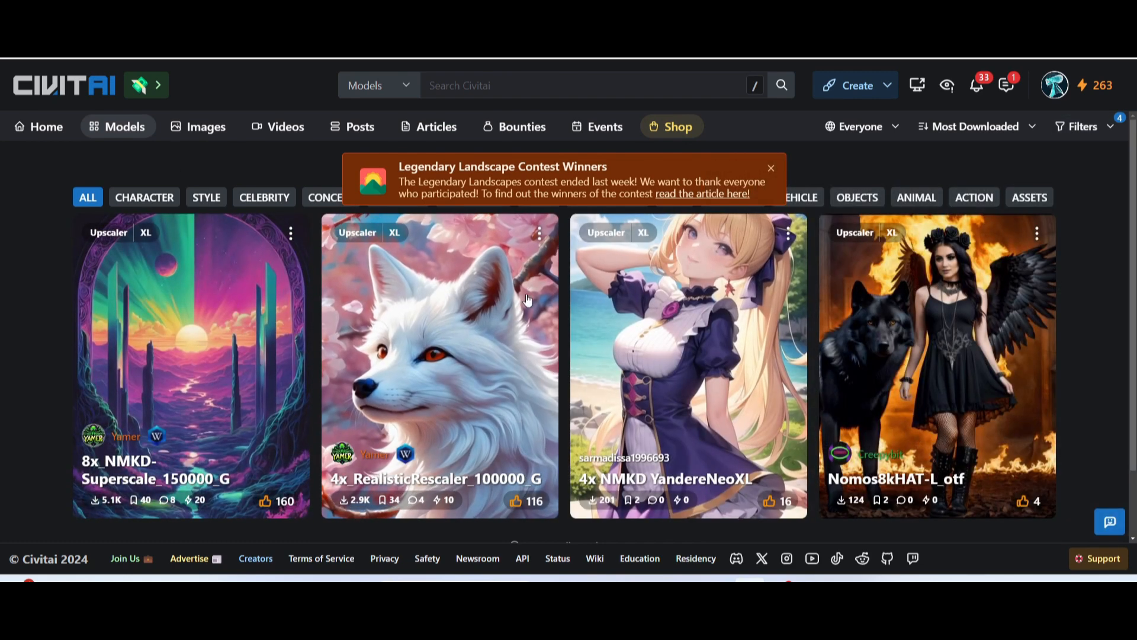
scroll(527, 298, down, 3)
scroll(527, 298, up, 3)
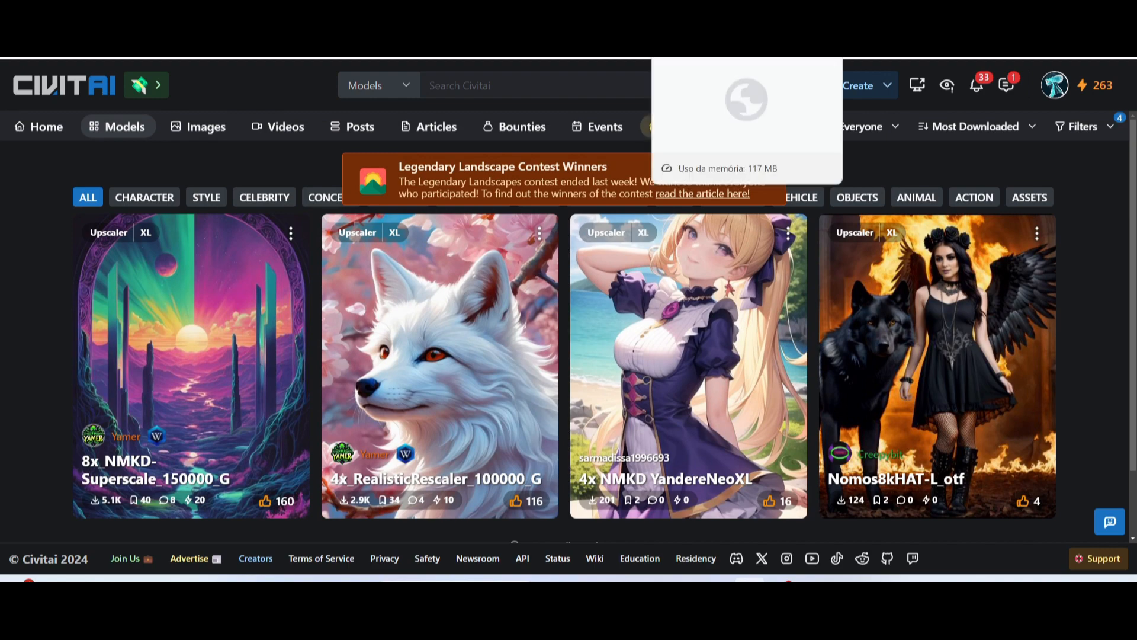
Switch to File Explorer and open the upscale_models folder inside the ComfyUI models directory.
click(435, 65)
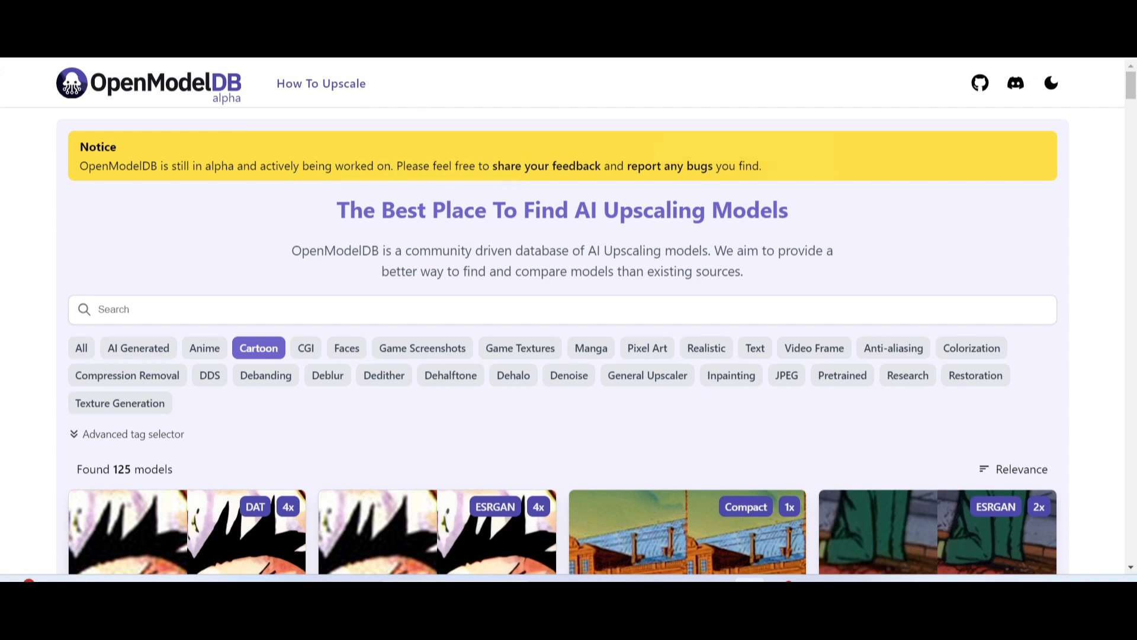
click(716, 64)
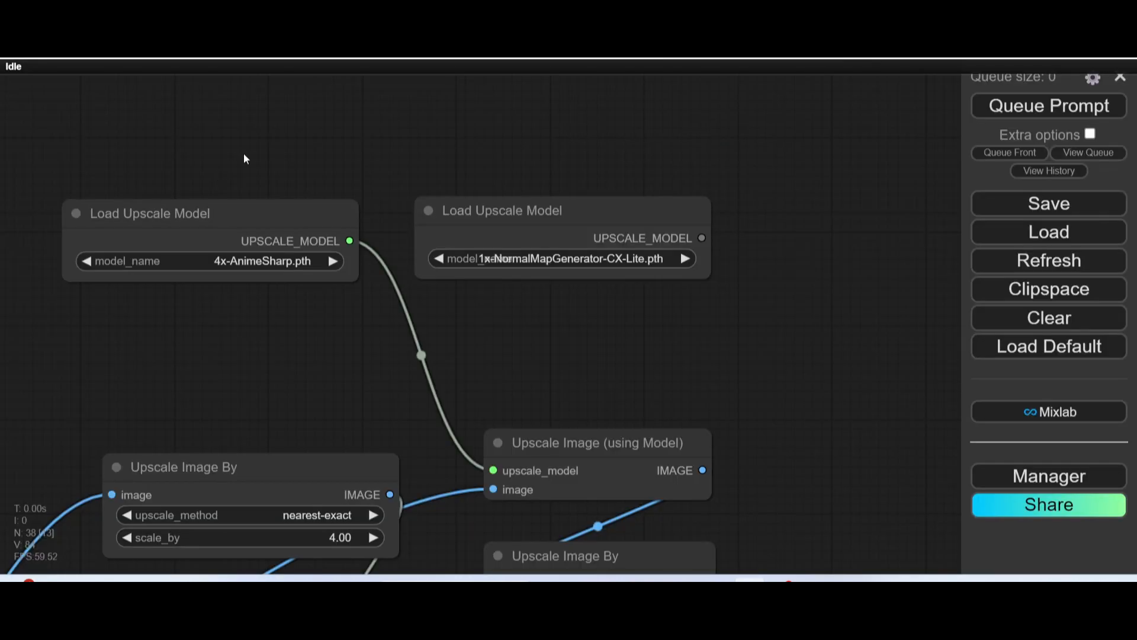
scroll(245, 152, down, 2)
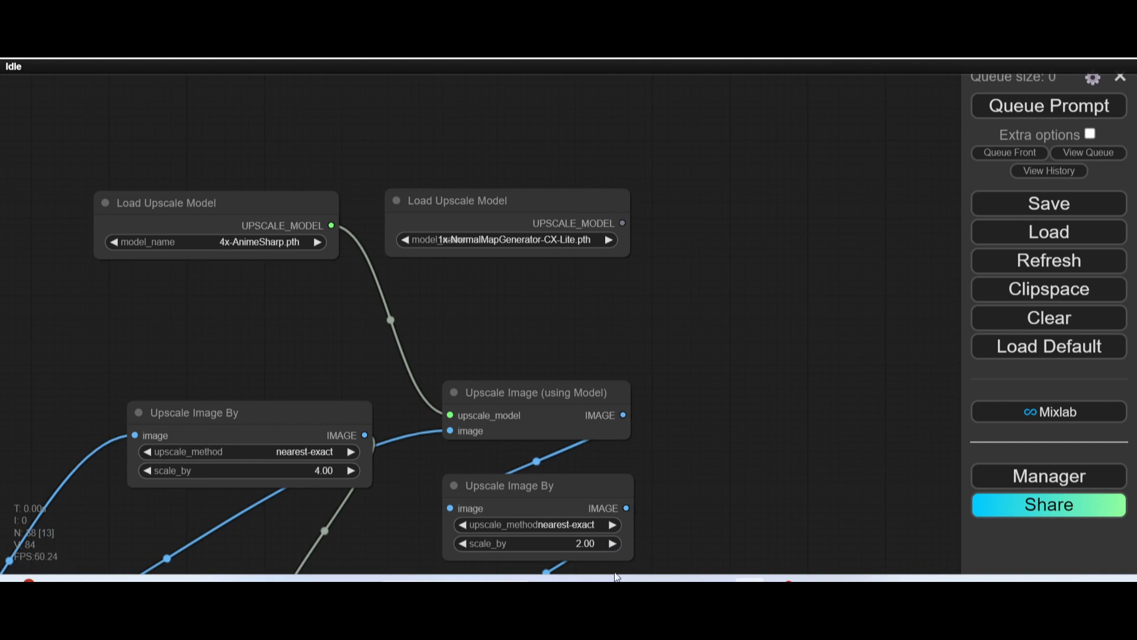
click(587, 579)
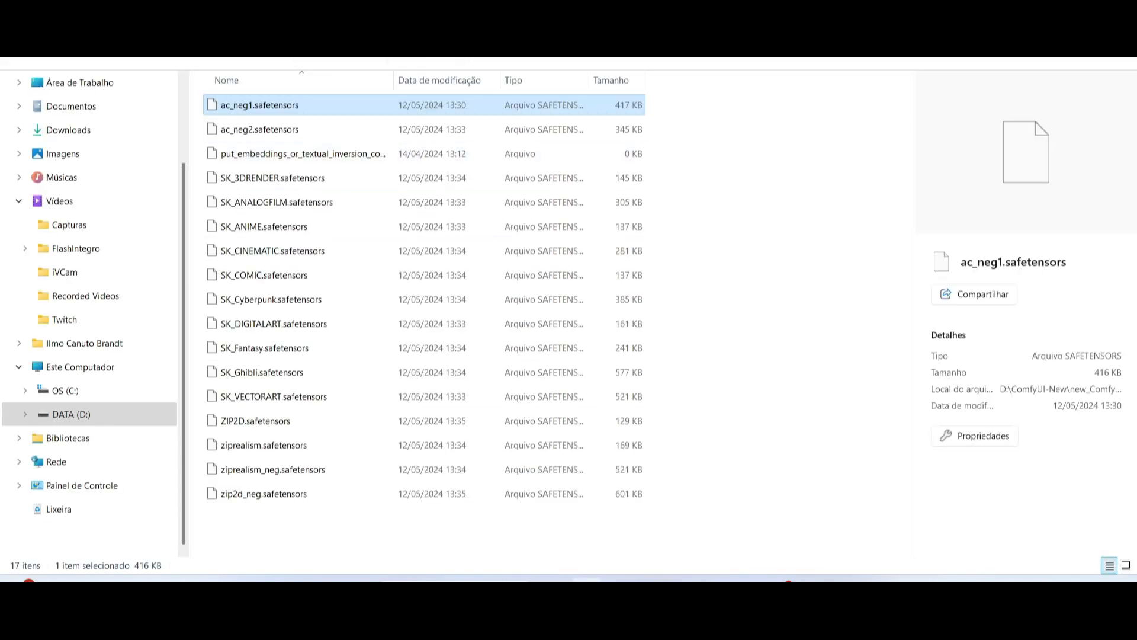
key(alt+Left)
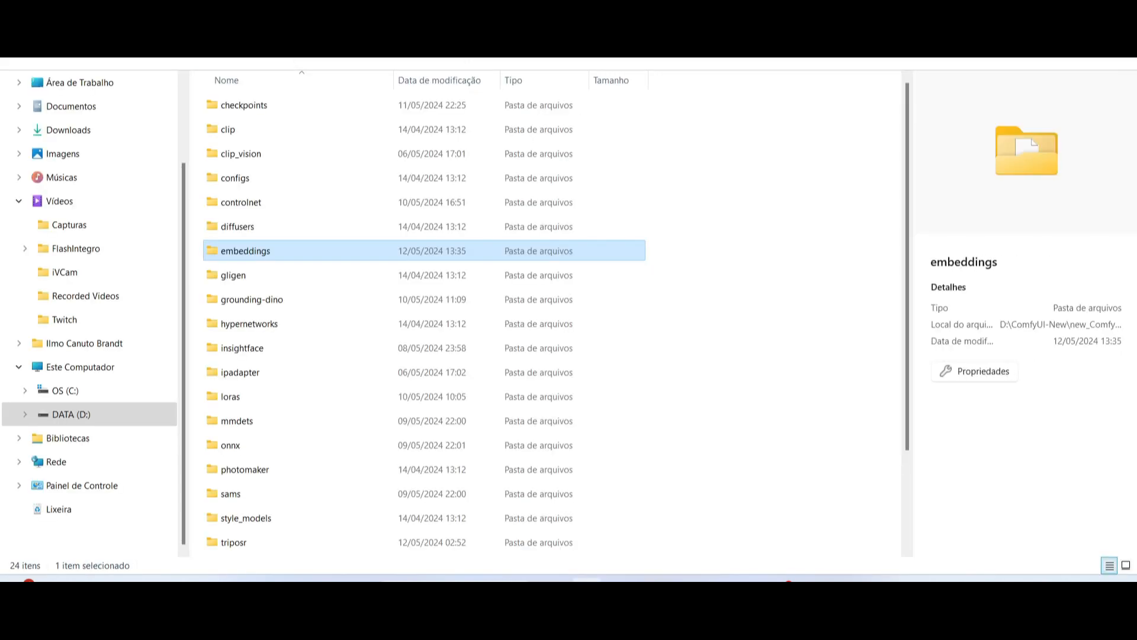
scroll(245, 352, down, 2)
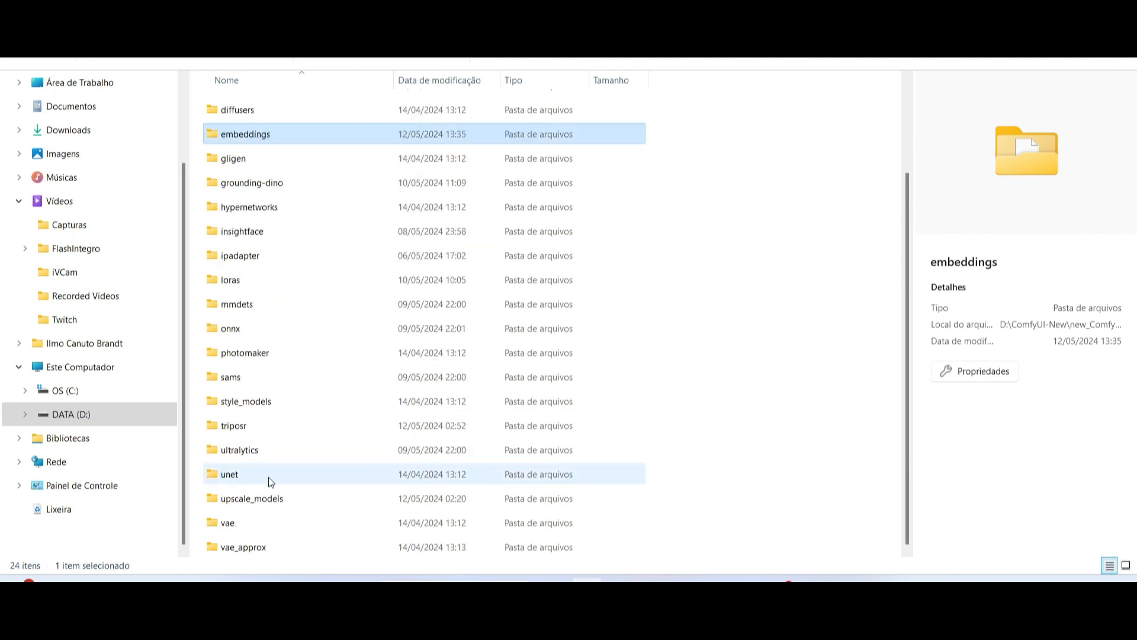
double_click(243, 499)
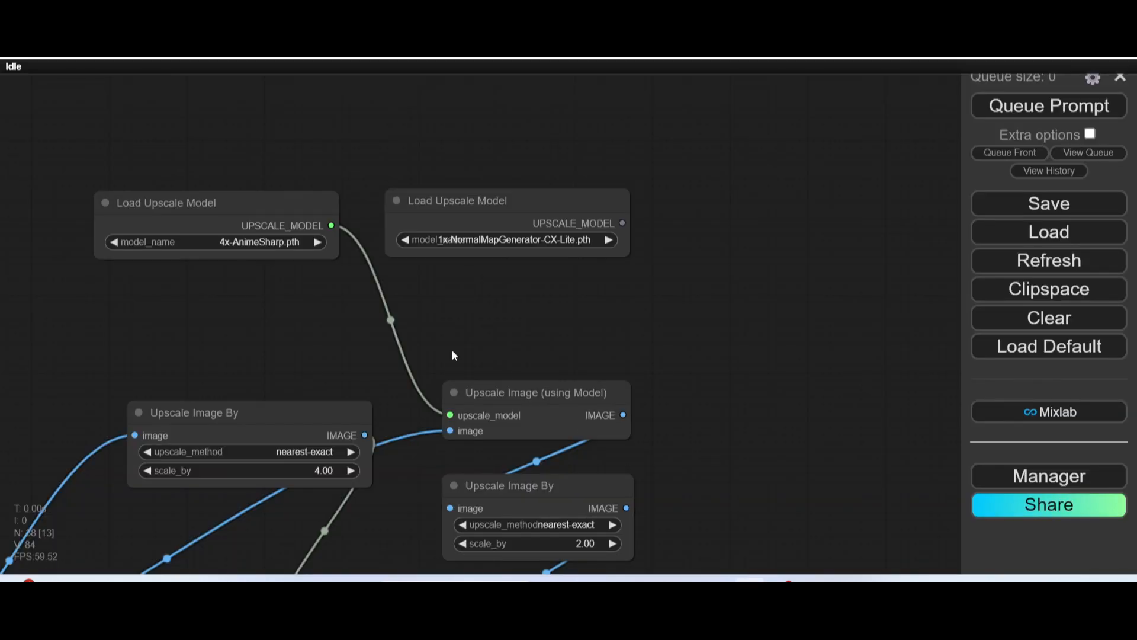
Back in ComfyUI, delete the unconnected Load Upscale Model node set to 1x-NormalMapGenerator-CX-Lite.pth.
scroll(254, 269, up, 5)
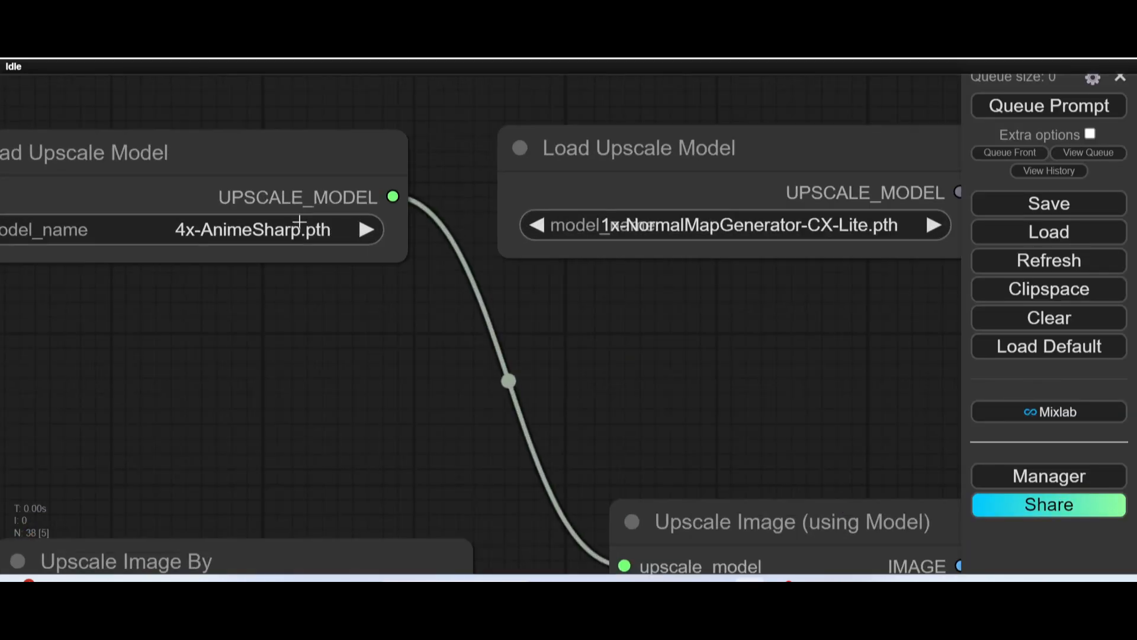
drag(216, 160, 239, 181)
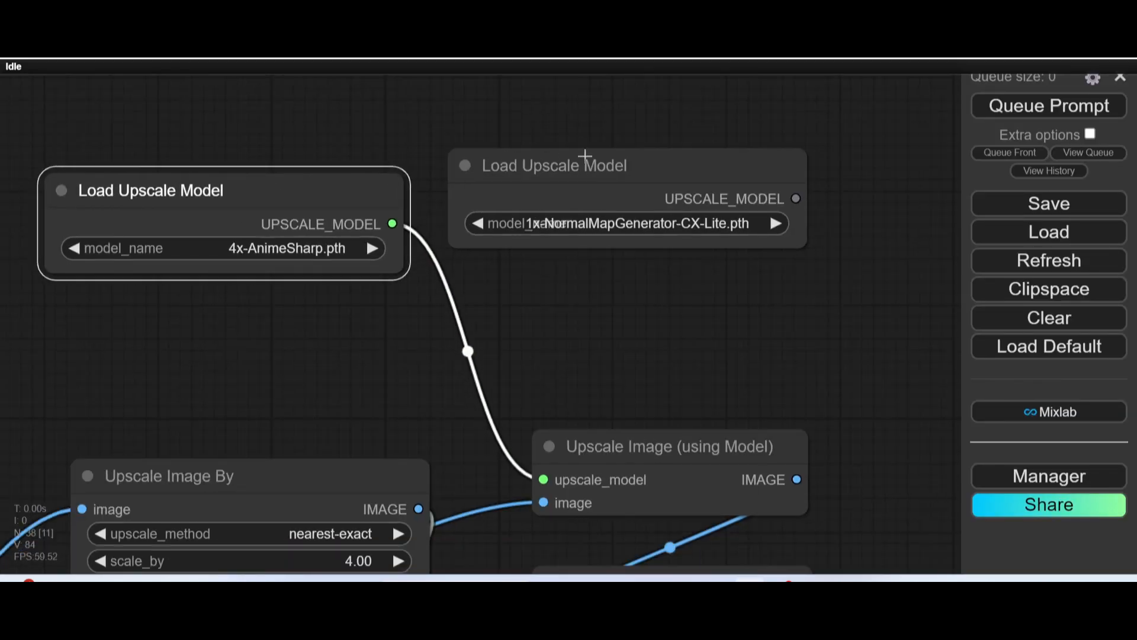
drag(597, 157, 597, 172)
key(Delete)
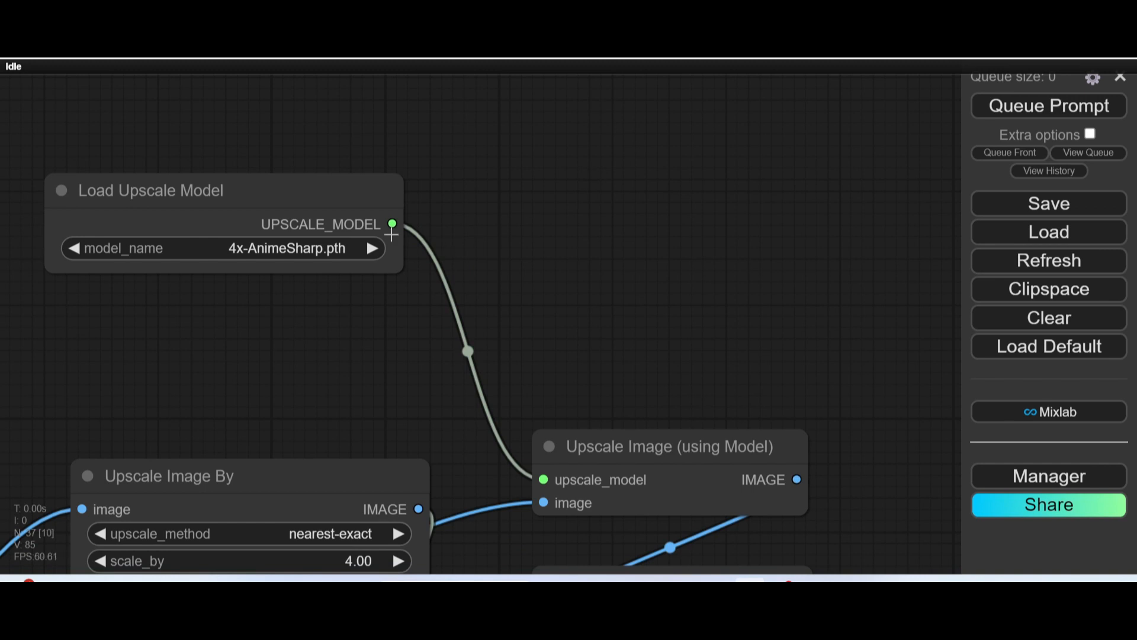
Add an extra ImageUpscaleWithModel node from the loader's UPSCALE_MODEL output, and delete it after placing it near the loader.
drag(393, 224, 666, 221)
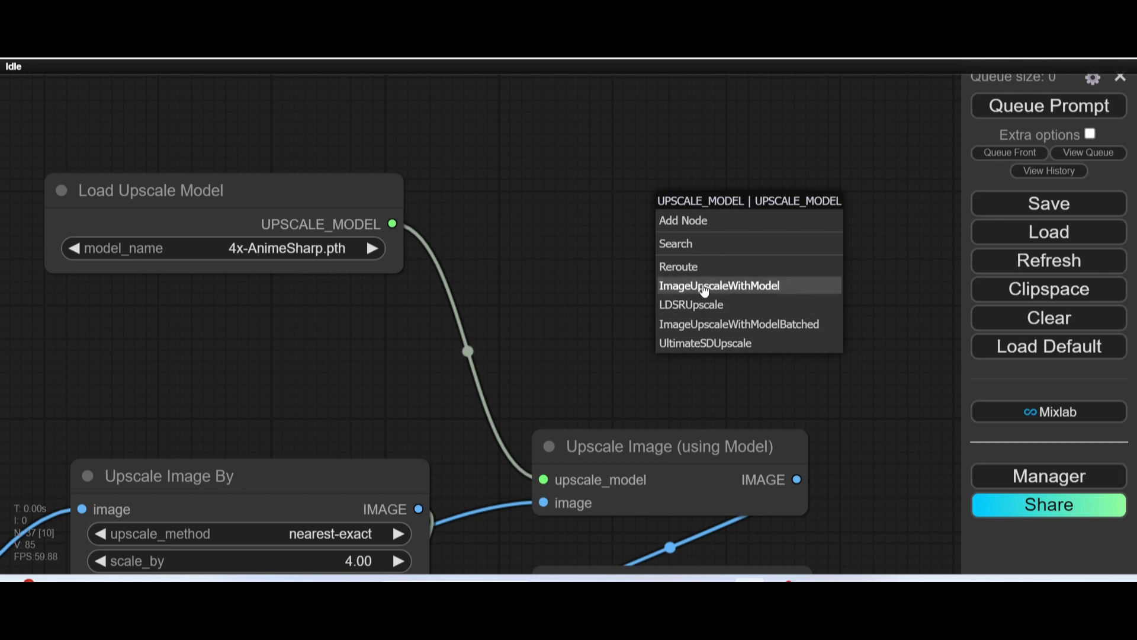
click(734, 287)
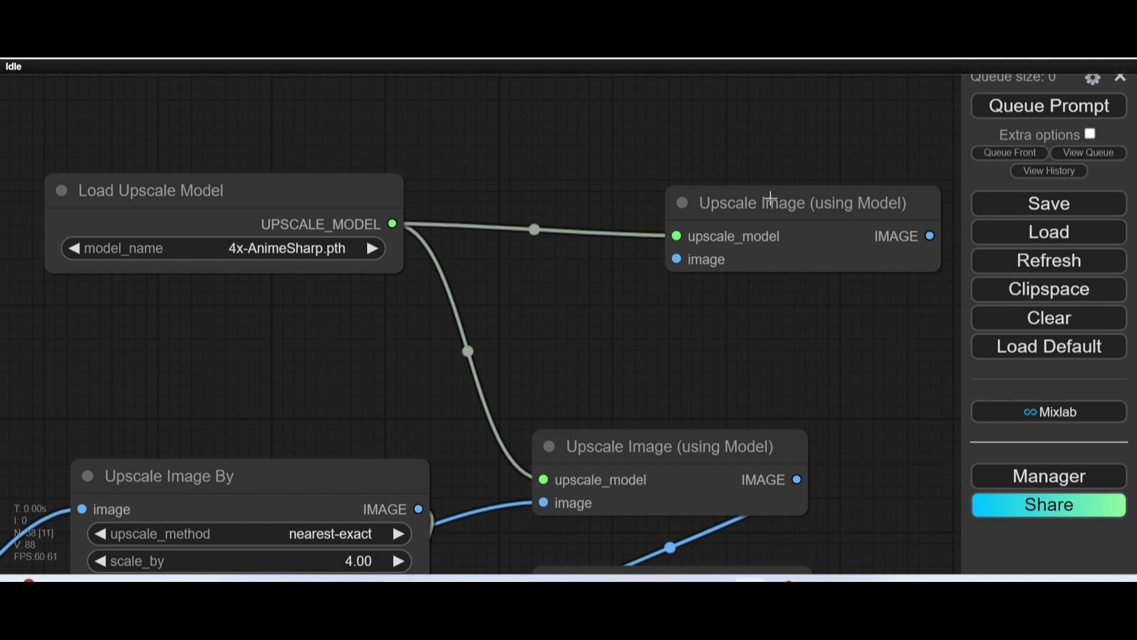
drag(769, 196, 605, 217)
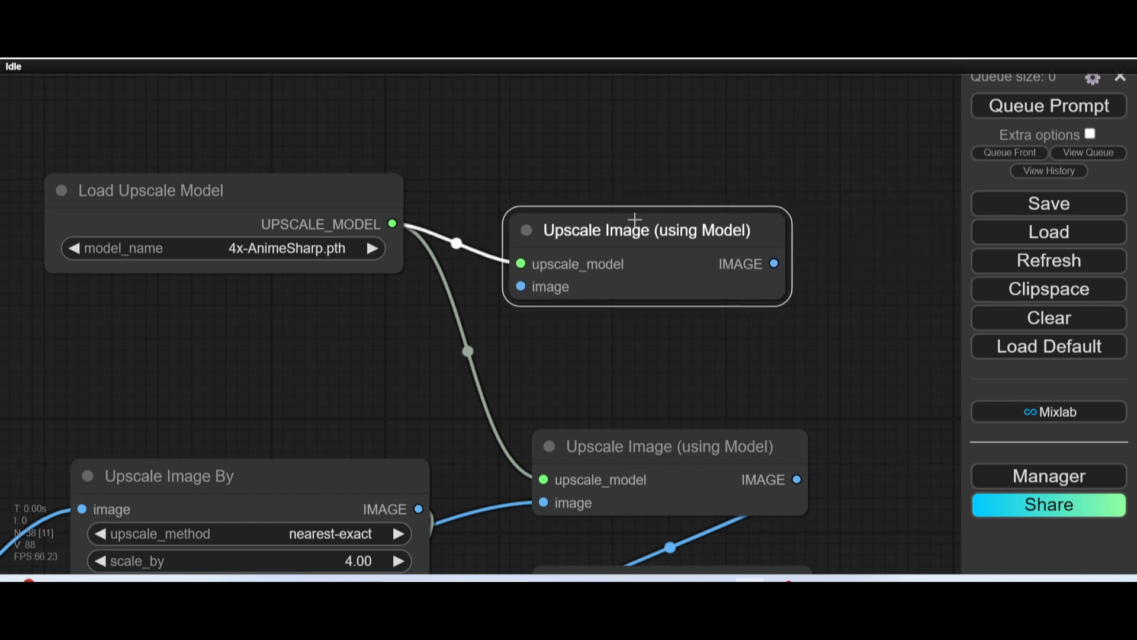
key(Delete)
Move the connected Upscale Image (using Model) node up beside the loader to trace its links, and return it above Upscale Image By.
drag(675, 462, 643, 240)
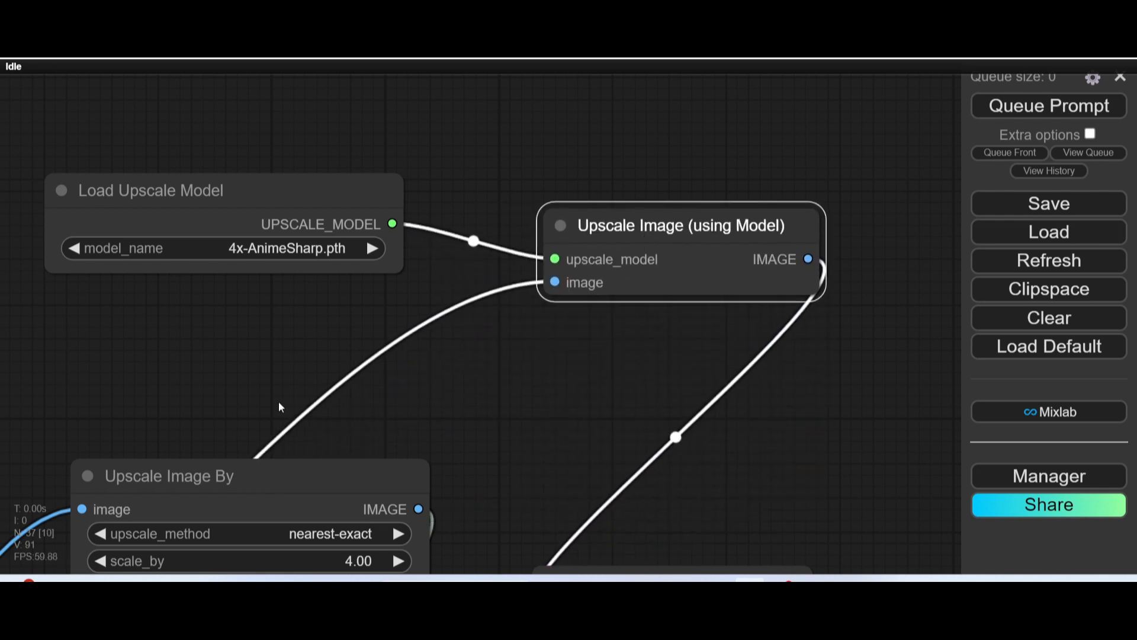
drag(264, 370, 202, 410)
scroll(522, 391, up, 4)
drag(609, 395, 538, 261)
scroll(527, 275, down, 6)
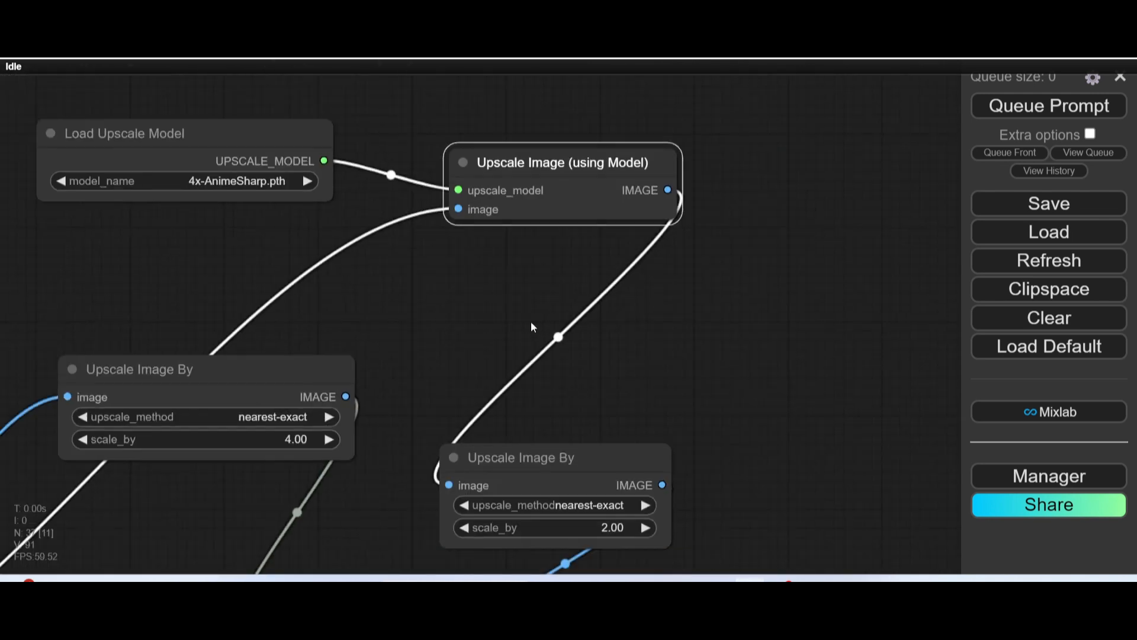
drag(573, 155, 543, 311)
Examine the Upscale Image By node with scale_by 2.00 and its links to Upscale Image (using Model) and Set_Upscaler Model.
scroll(611, 385, down, 1)
drag(617, 348, 634, 211)
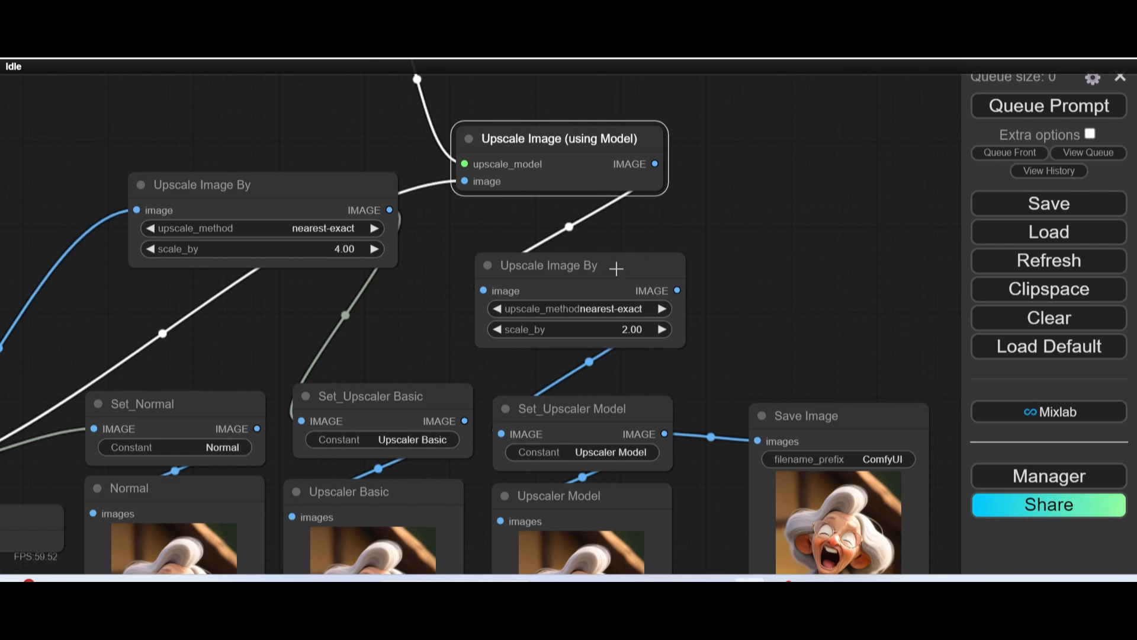
mouse_move(617, 264)
mouse_down()
mouse_move(626, 284)
mouse_move(614, 266)
mouse_up()
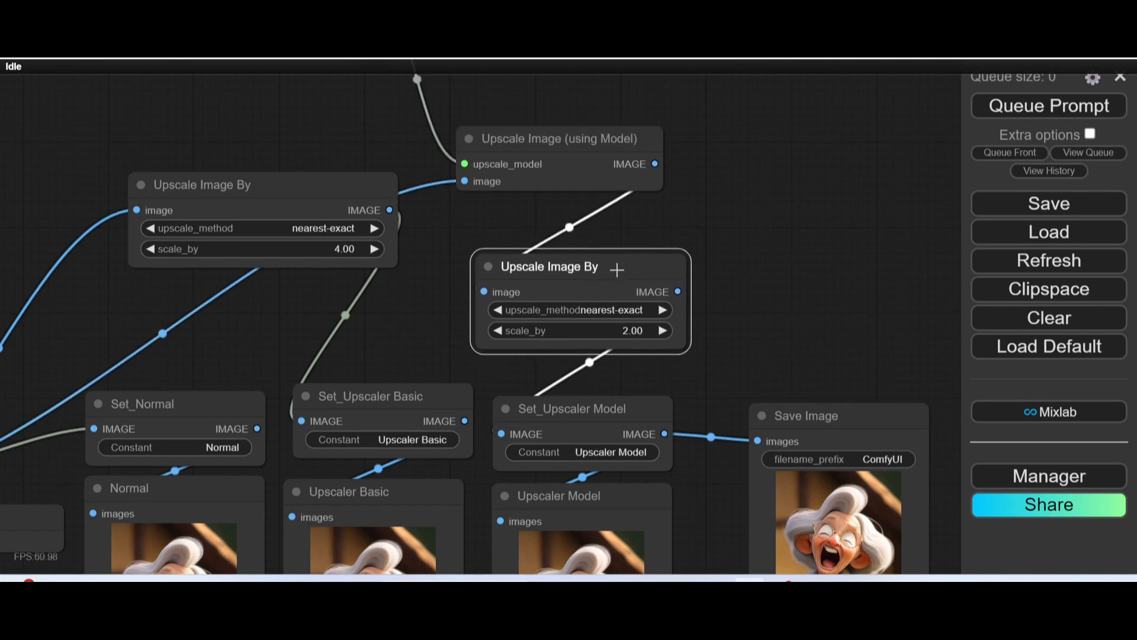
scroll(624, 340, up, 8)
scroll(526, 231, down, 5)
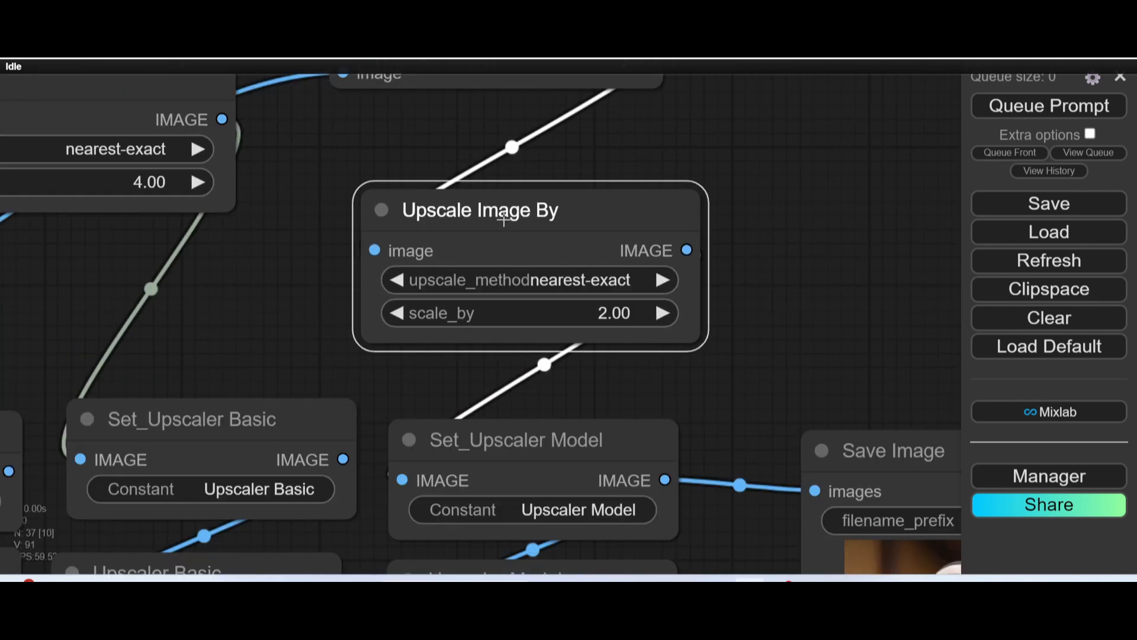
drag(519, 215, 465, 319)
drag(570, 179, 678, 224)
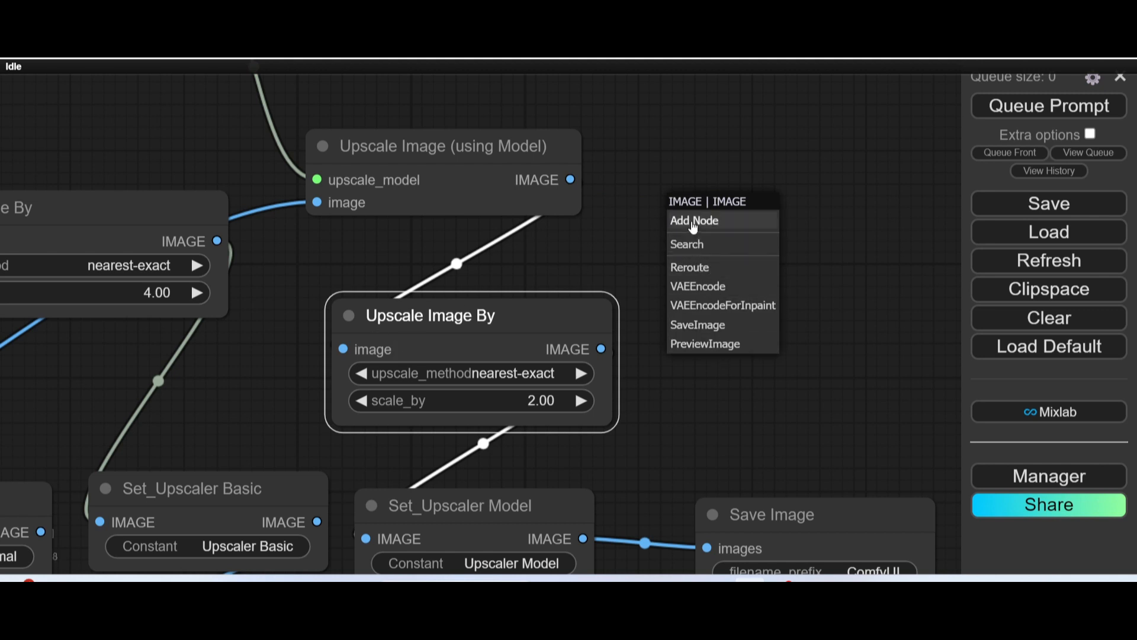
click(661, 184)
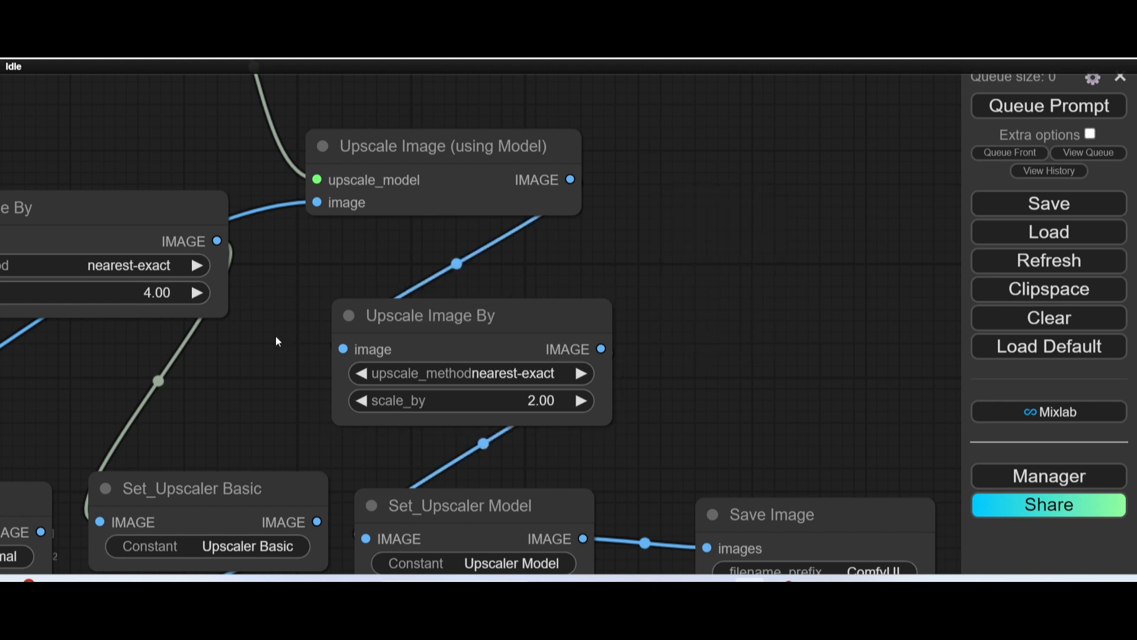
Add an extra Upscale Image By node beside Upscale Image (using Model), and delete it.
drag(275, 340, 442, 329)
drag(709, 293, 446, 330)
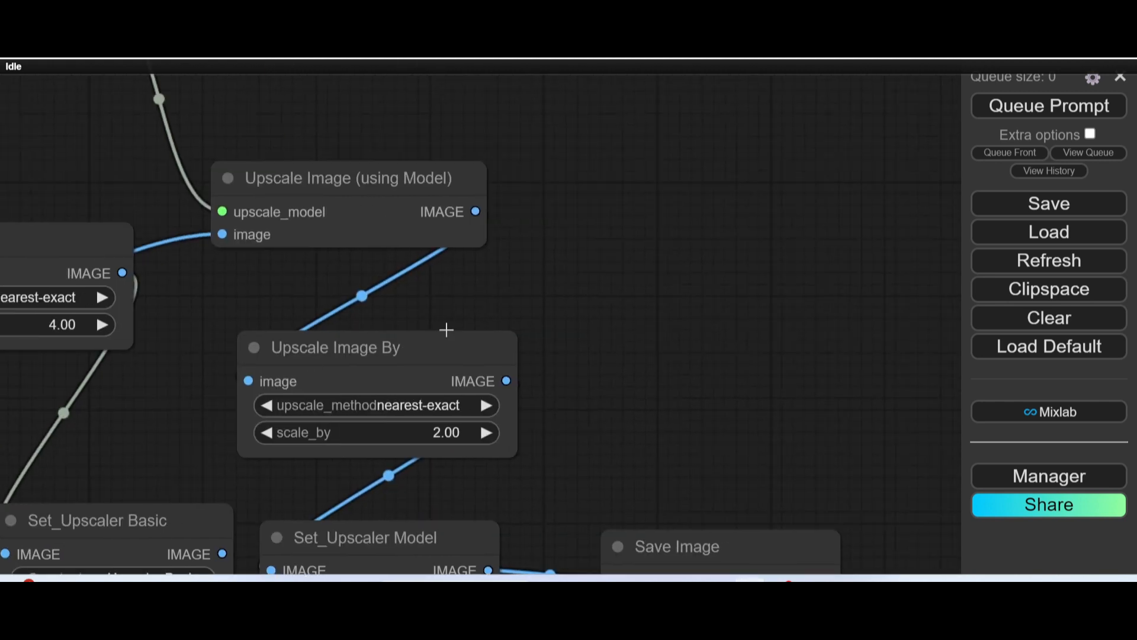
double_click(614, 232)
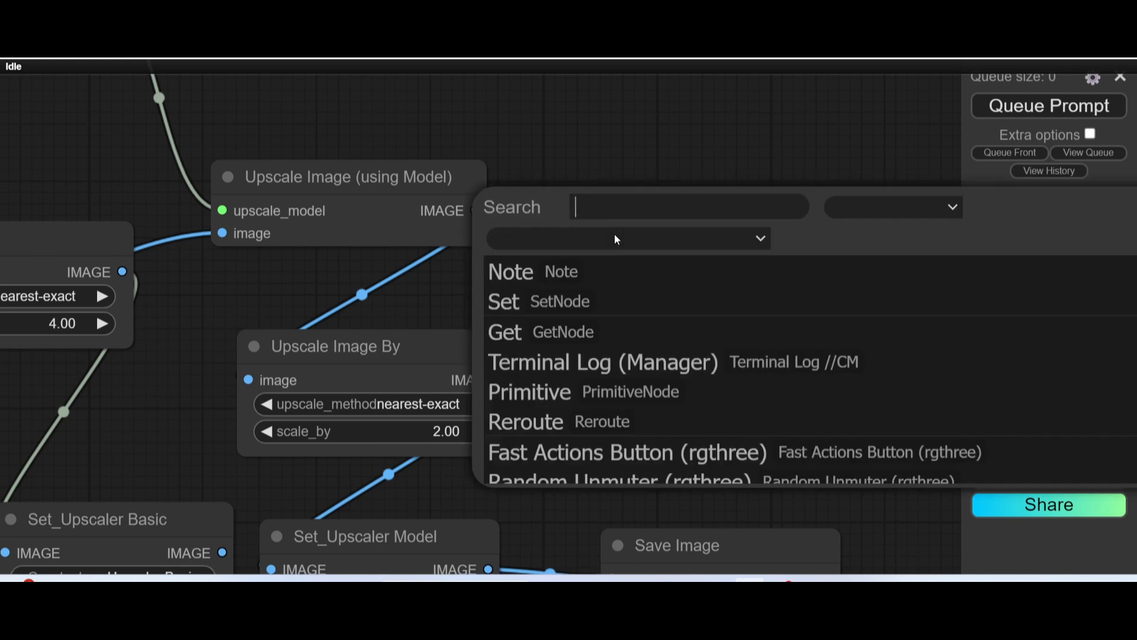
text(upsca)
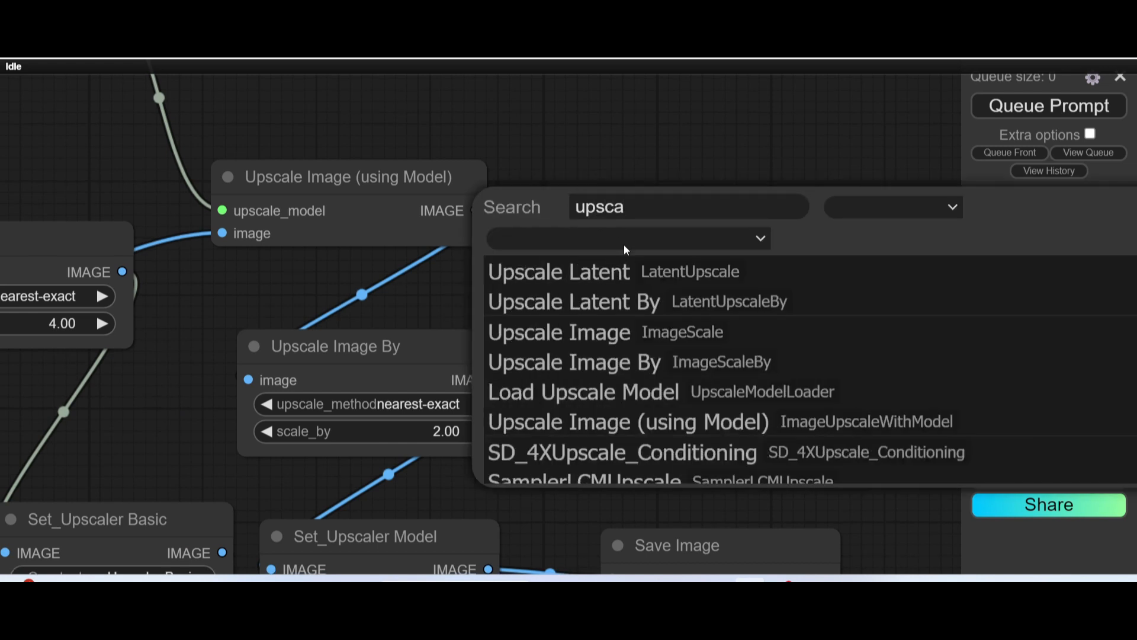
click(590, 367)
drag(747, 213, 671, 173)
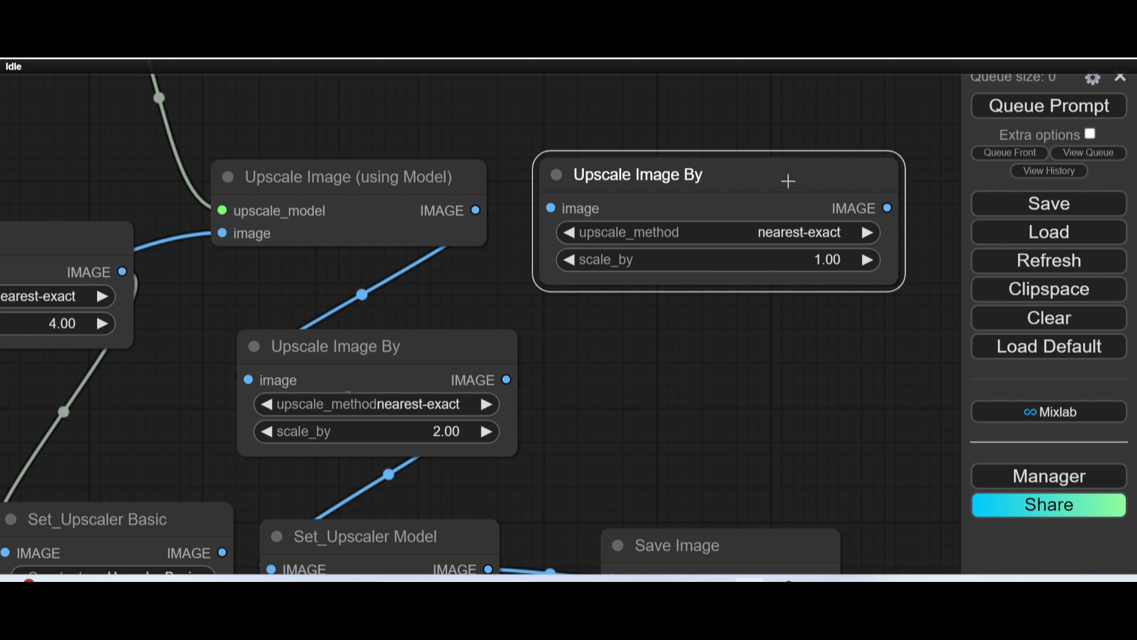
key(Delete)
Review the upscale model files offered by the Load Upscale Model node, and keep 4x-AnimeSharp.pth selected.
scroll(396, 361, down, 4)
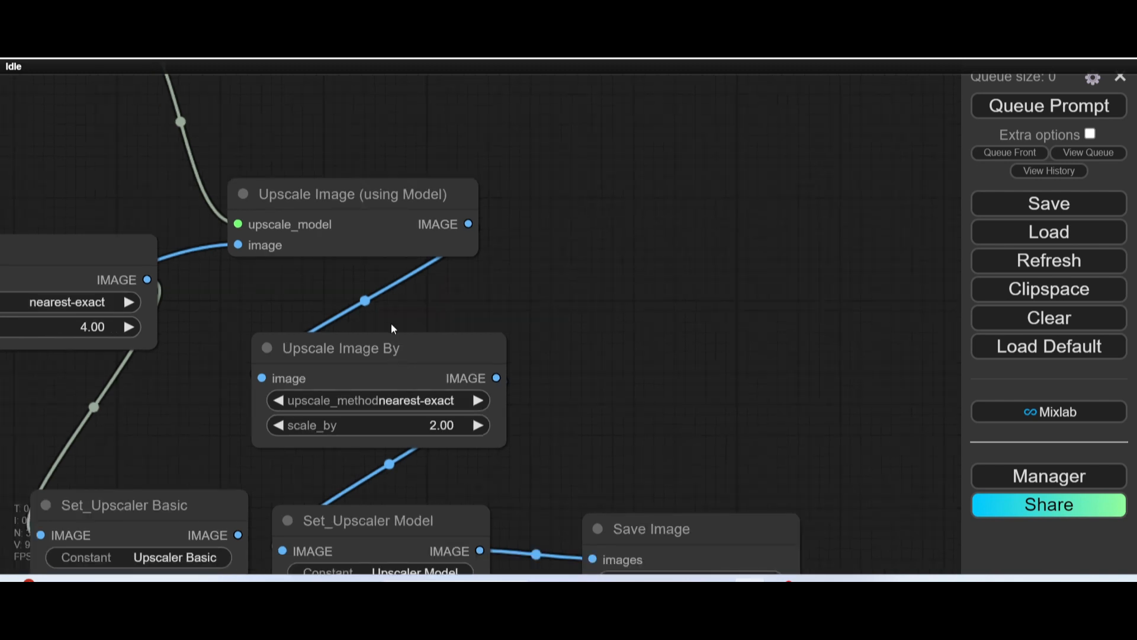
drag(241, 247, 289, 288)
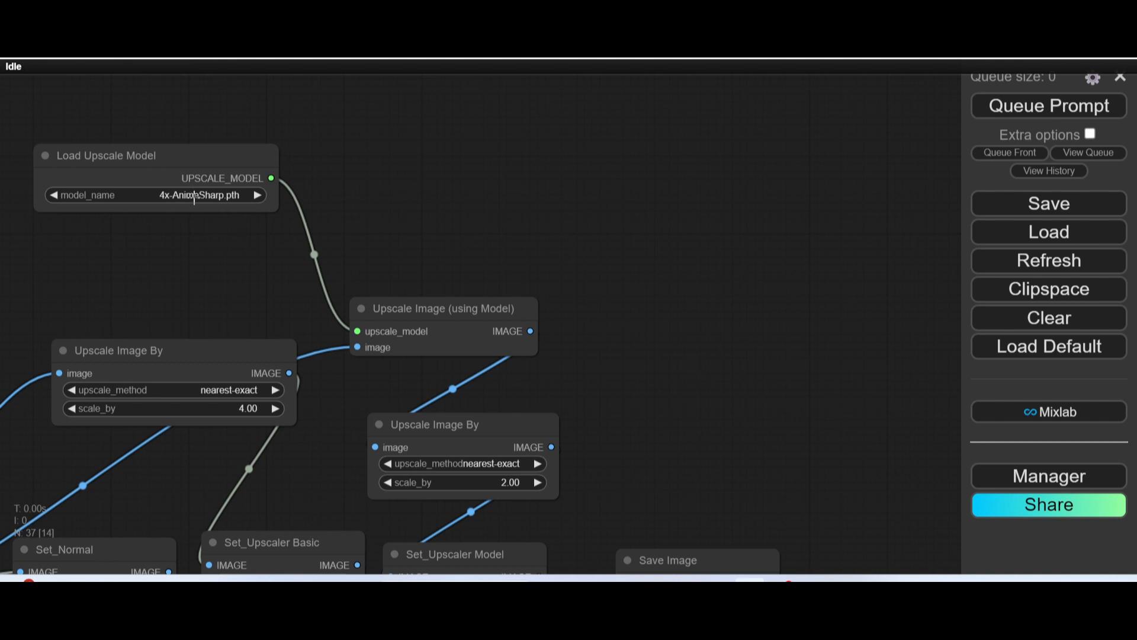
click(193, 195)
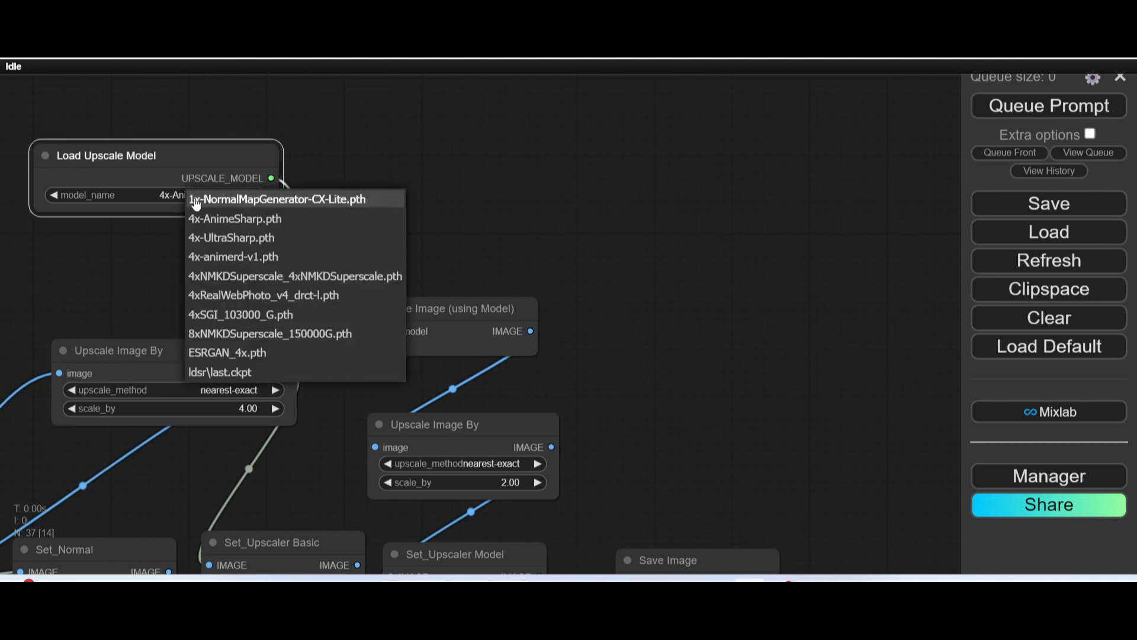
click(544, 158)
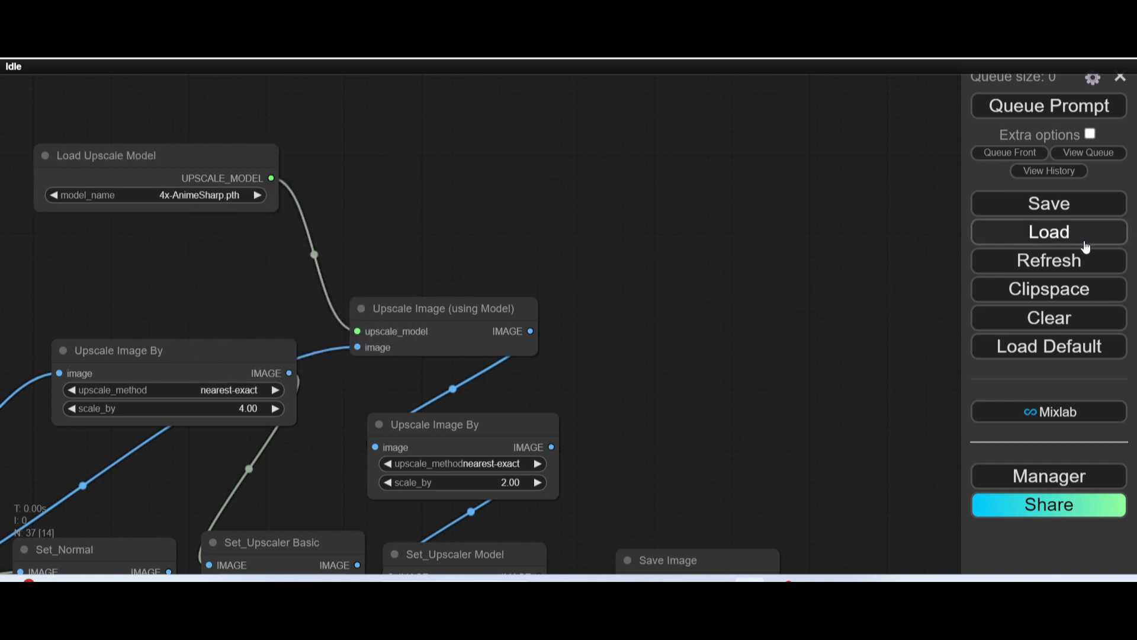
click(193, 196)
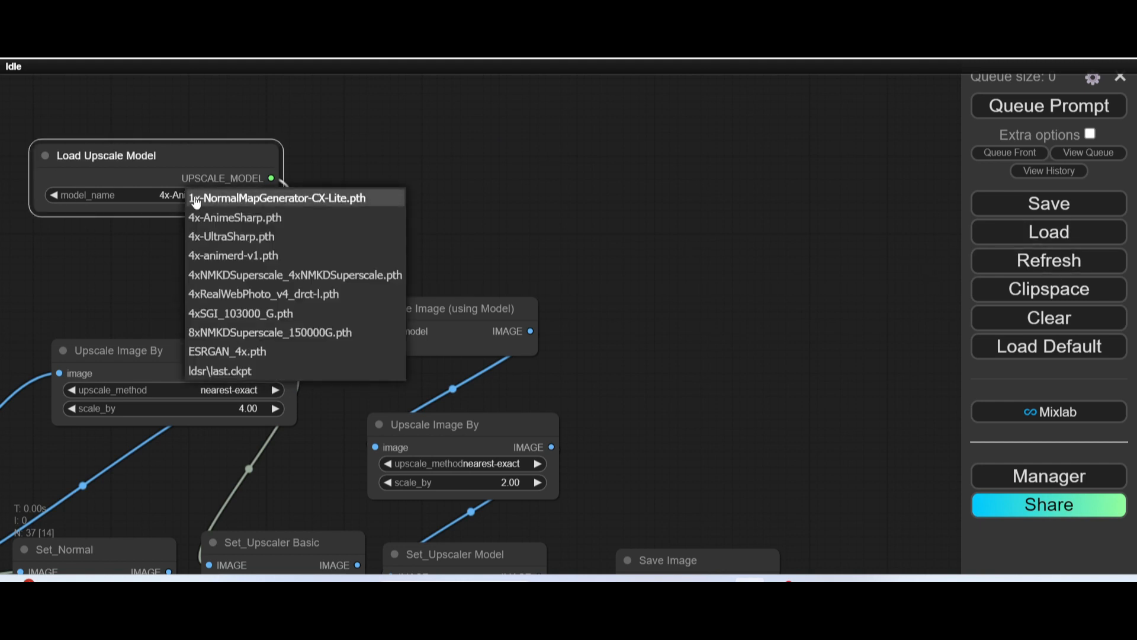
click(554, 121)
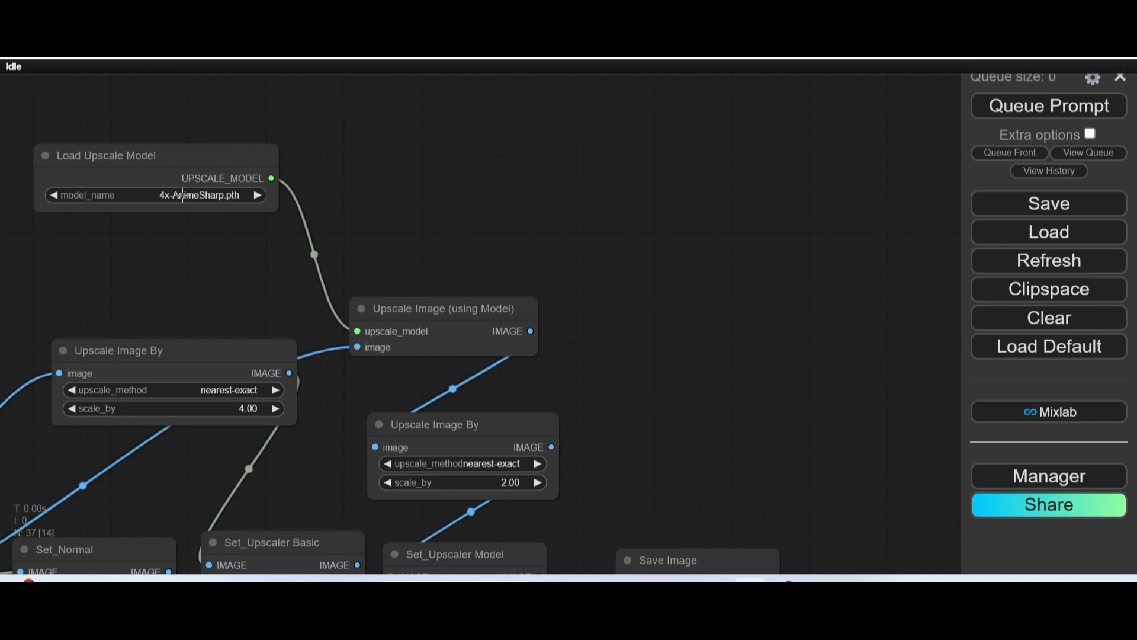
Compare the 4x factor in the loader's model name with the scale_by setting of Upscale Image By after Upscale Image (using Model).
drag(486, 268, 452, 212)
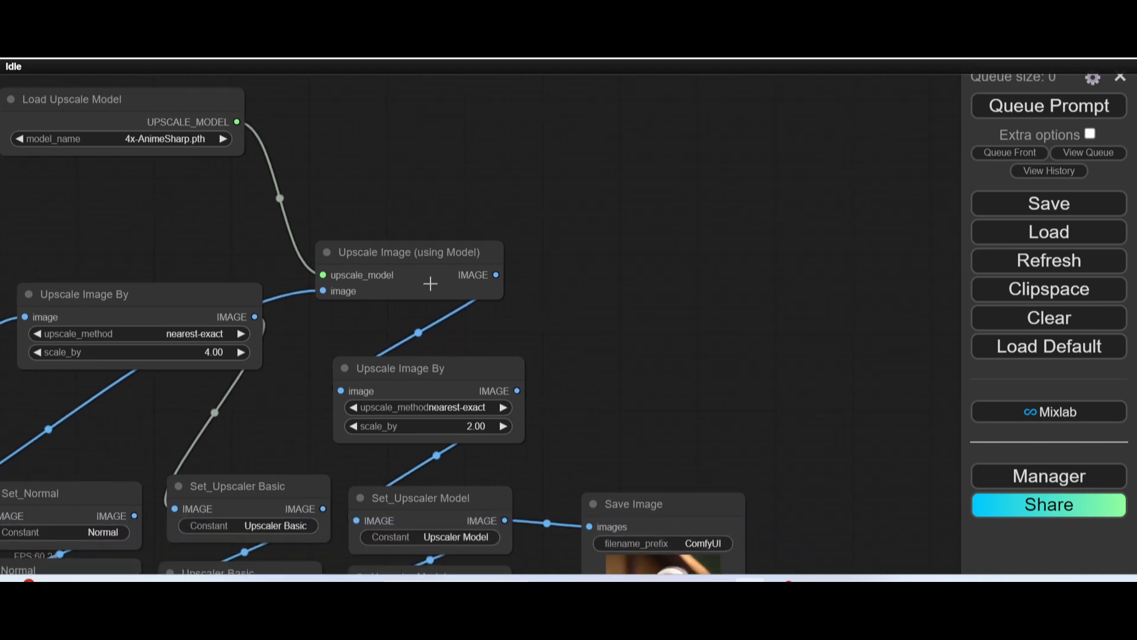
scroll(431, 284, up, 4)
scroll(371, 247, down, 2)
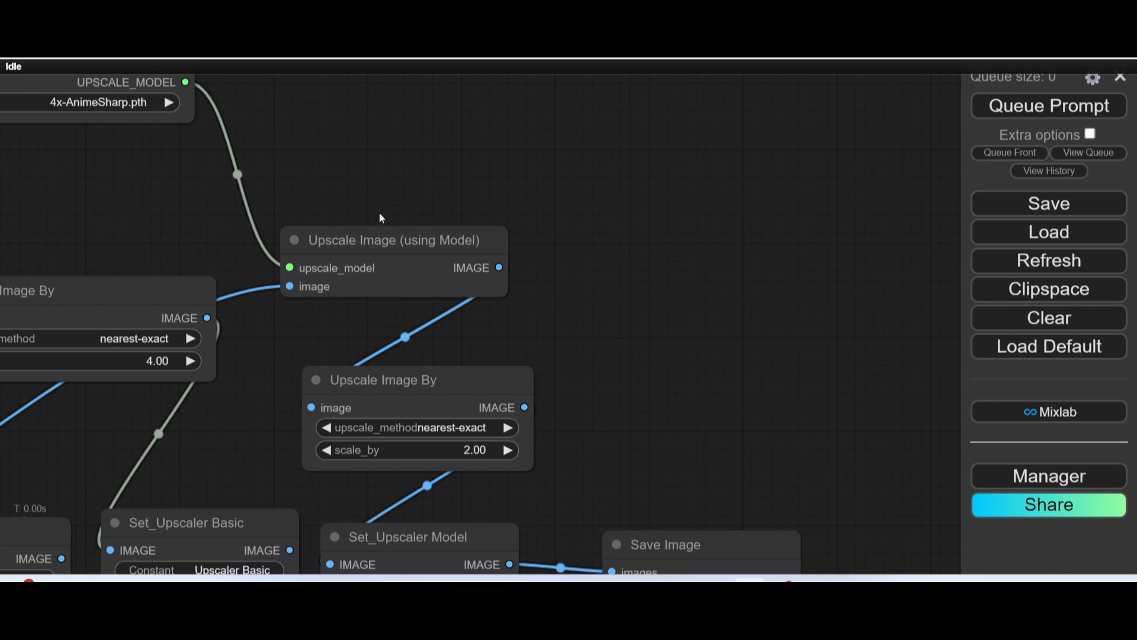
drag(408, 304, 384, 186)
drag(390, 230, 446, 211)
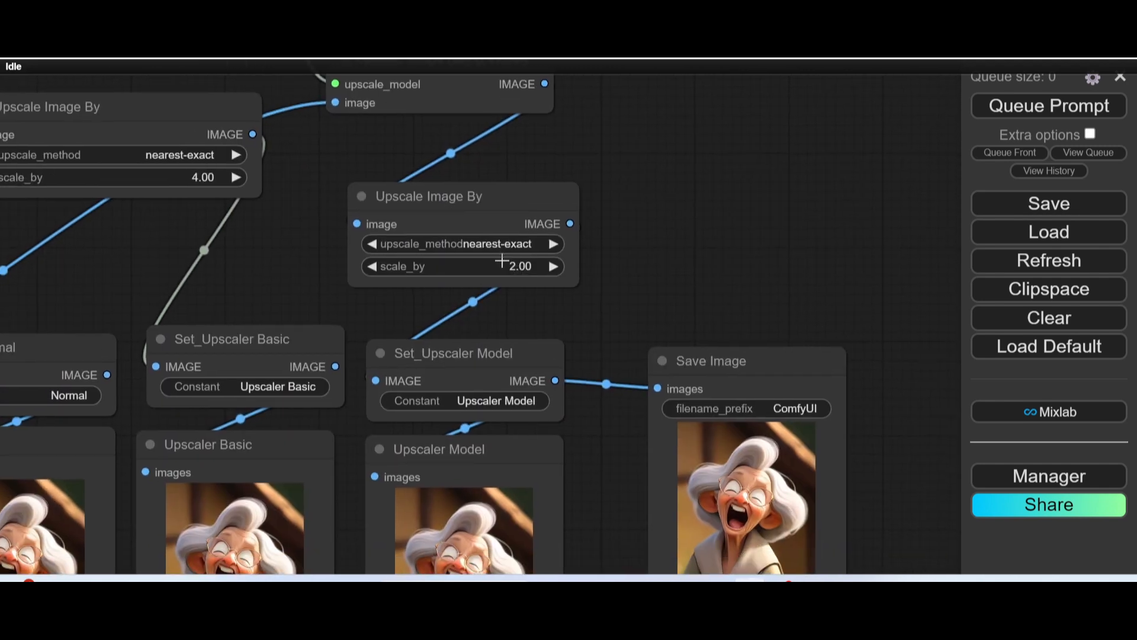
scroll(501, 260, down, 3)
drag(453, 287, 437, 332)
scroll(442, 161, up, 4)
scroll(445, 164, up, 3)
drag(431, 287, 795, 486)
scroll(359, 243, down, 3)
scroll(321, 157, up, 4)
scroll(320, 151, up, 3)
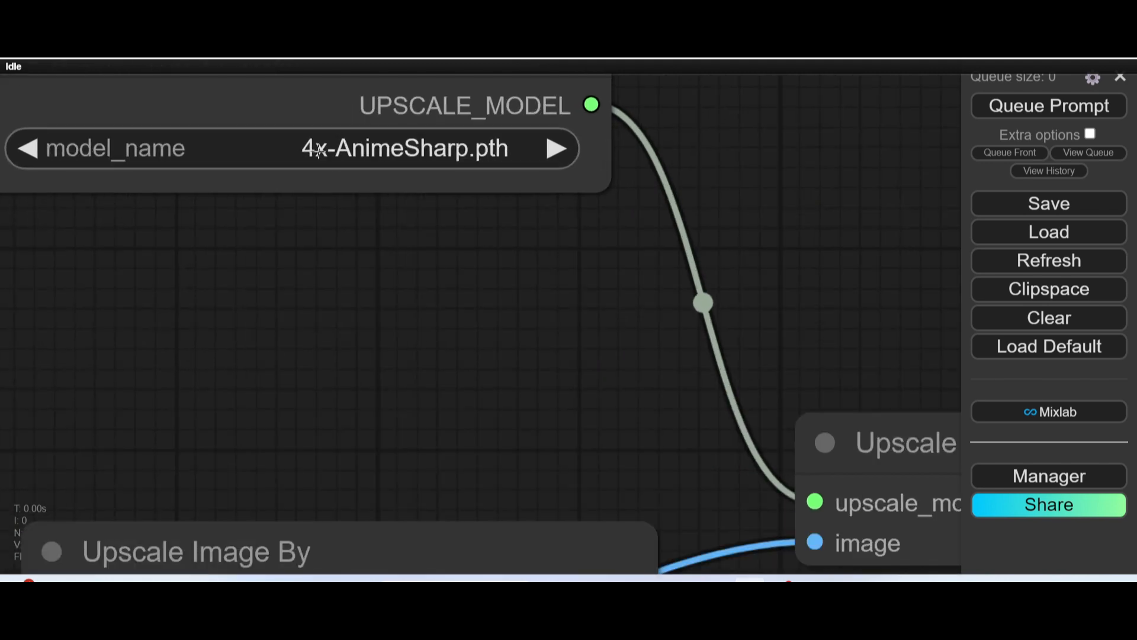
scroll(407, 244, down, 10)
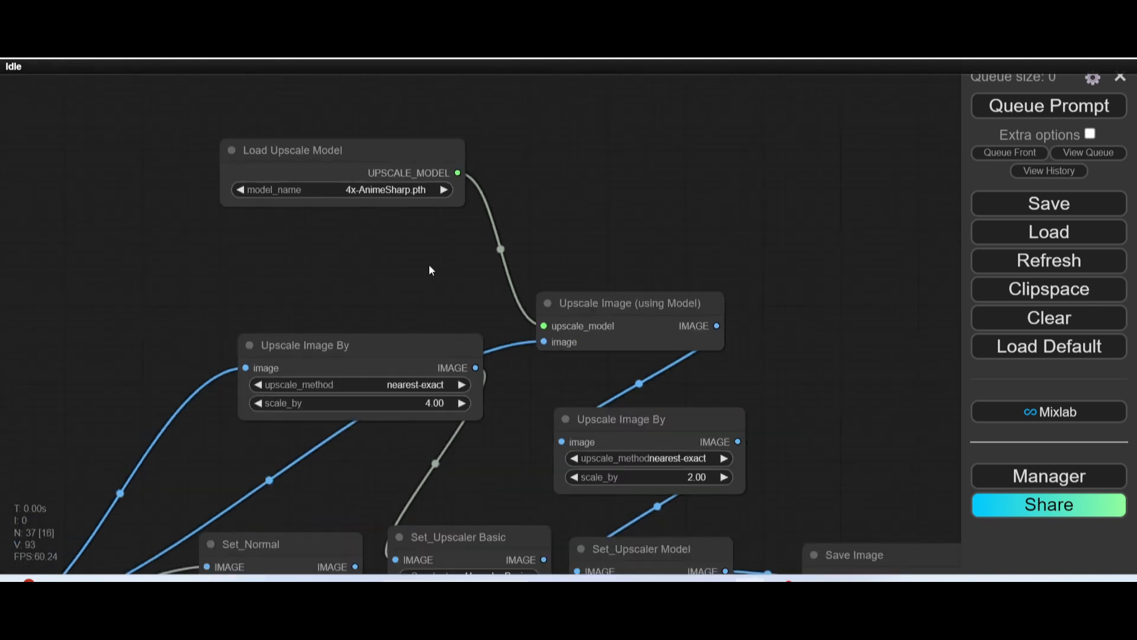
drag(616, 429, 555, 317)
scroll(610, 340, up, 6)
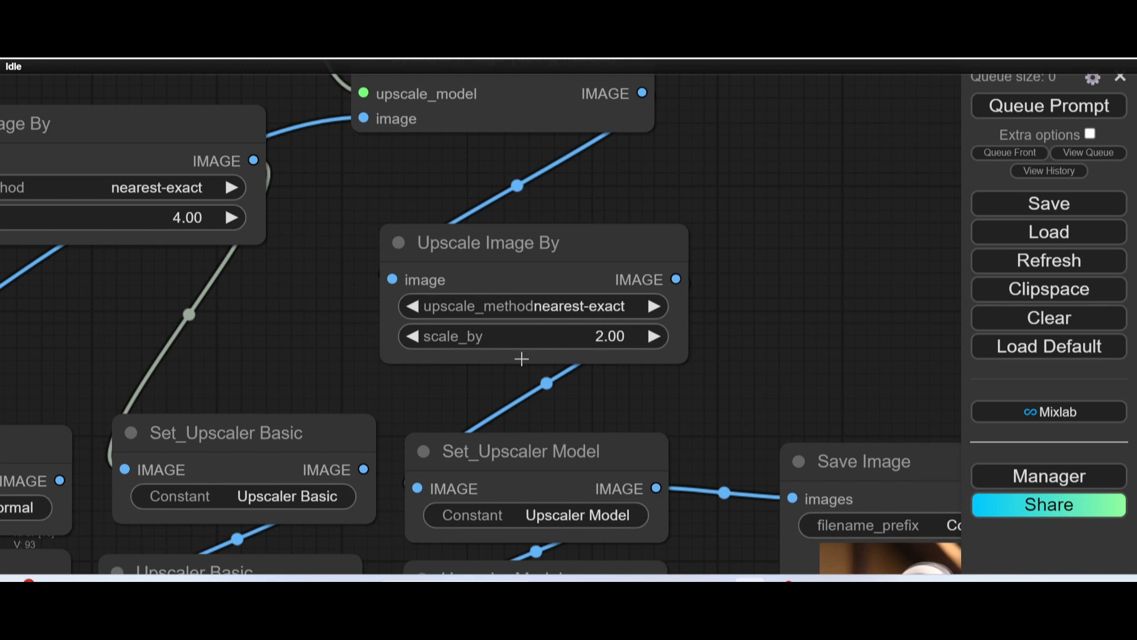
Examine the image sizes beneath Get_Upscaler Model against those of Normal and Upscaler Basic, checking the upscale nodes that feed them.
scroll(522, 359, down, 3)
drag(496, 385, 451, 168)
drag(479, 386, 502, 315)
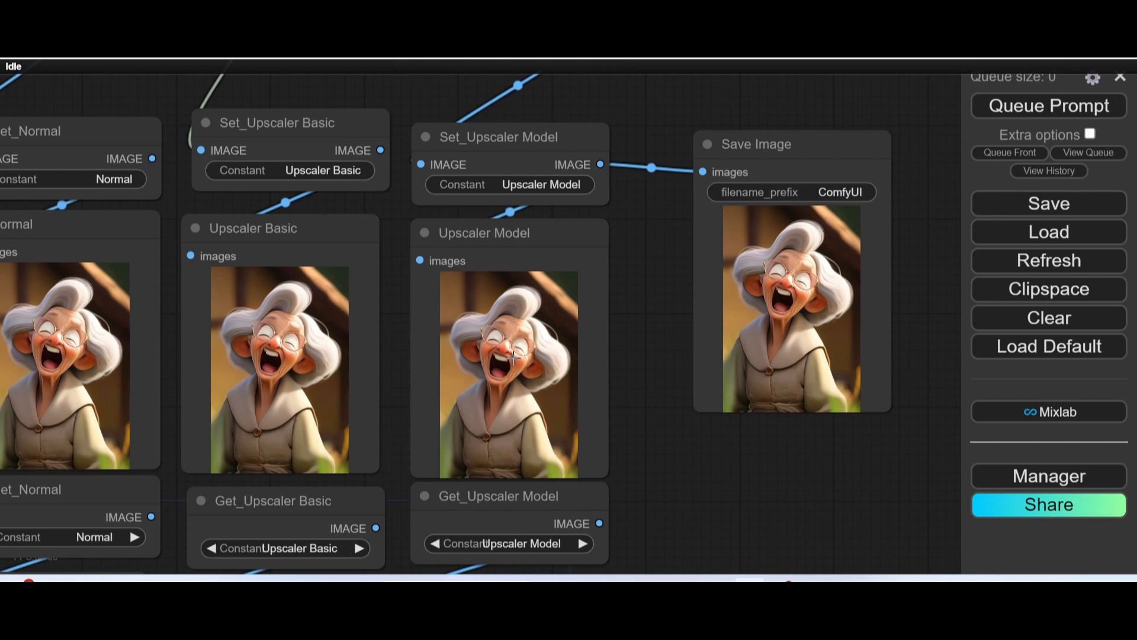
scroll(513, 357, up, 1)
scroll(515, 360, down, 5)
drag(515, 392, 524, 243)
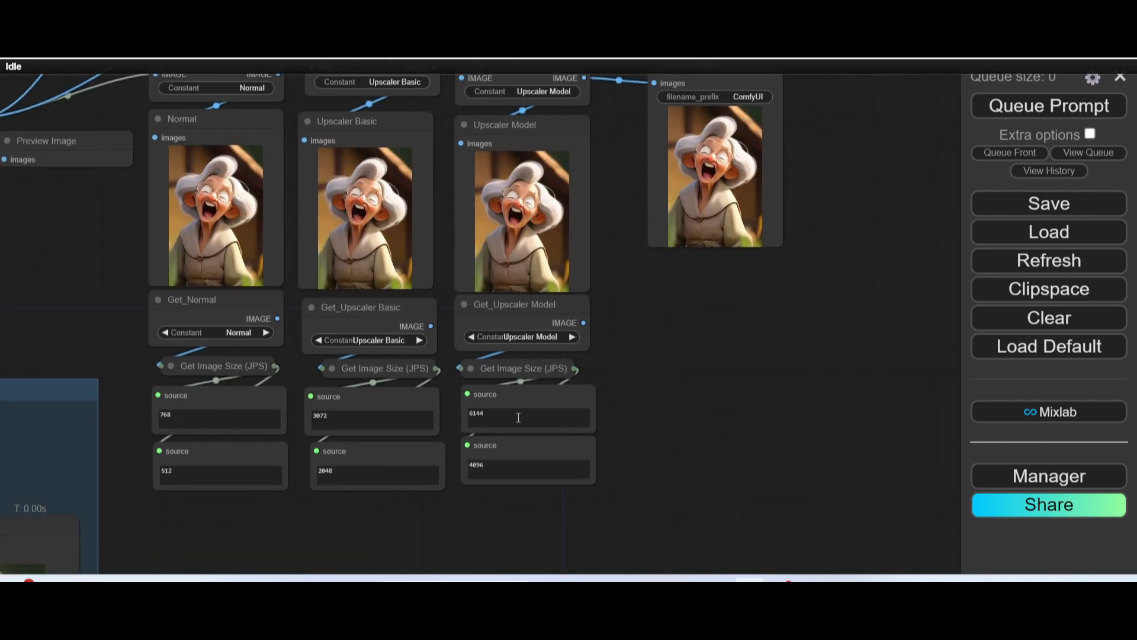
scroll(605, 239, down, 1)
drag(605, 239, 657, 514)
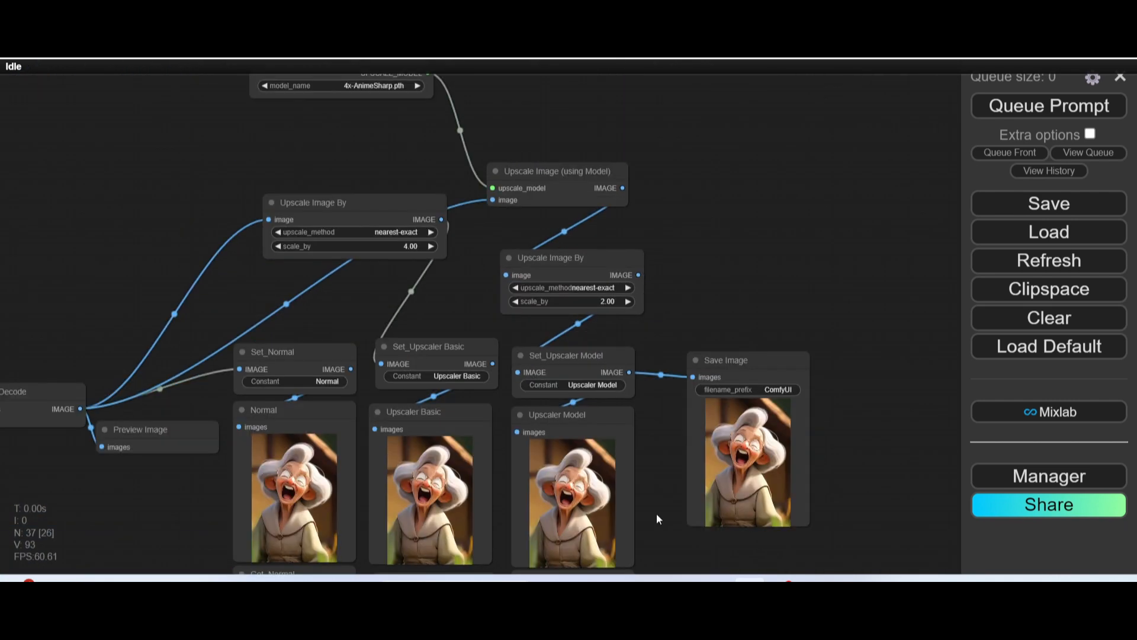
scroll(672, 515, down, 1)
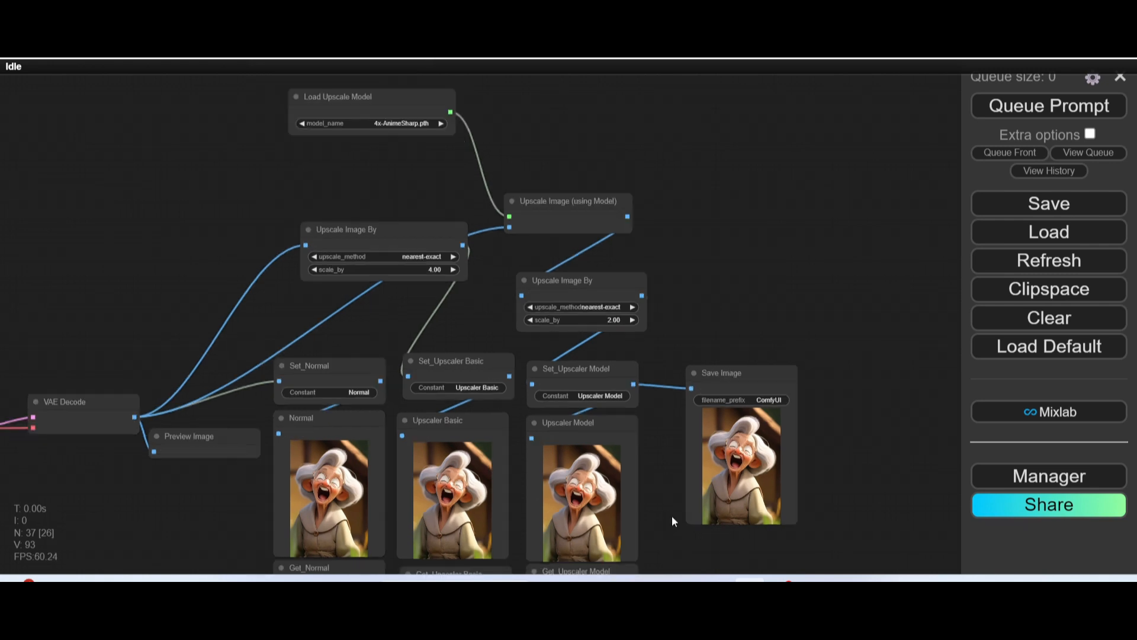
drag(680, 516, 592, 277)
scroll(532, 357, up, 2)
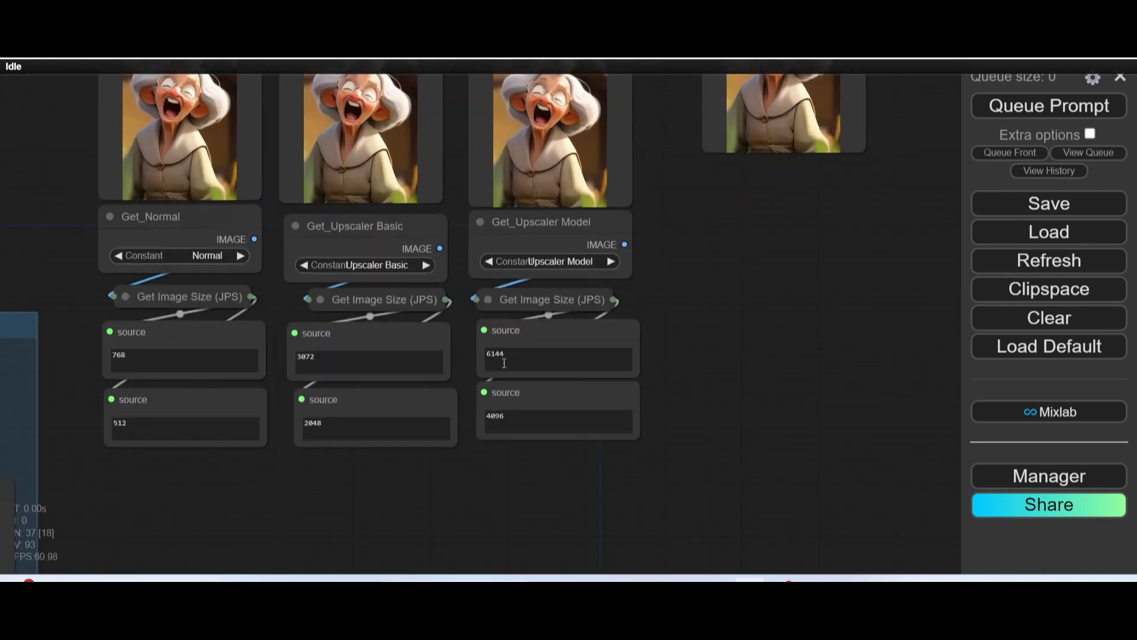
scroll(447, 358, up, 1)
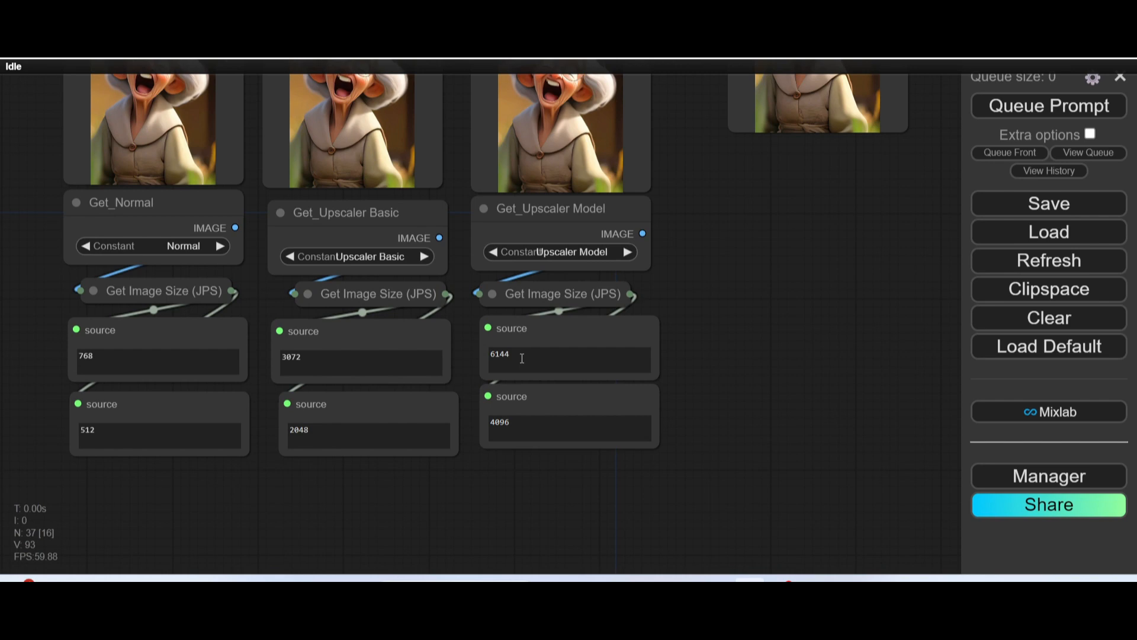
scroll(604, 176, down, 3)
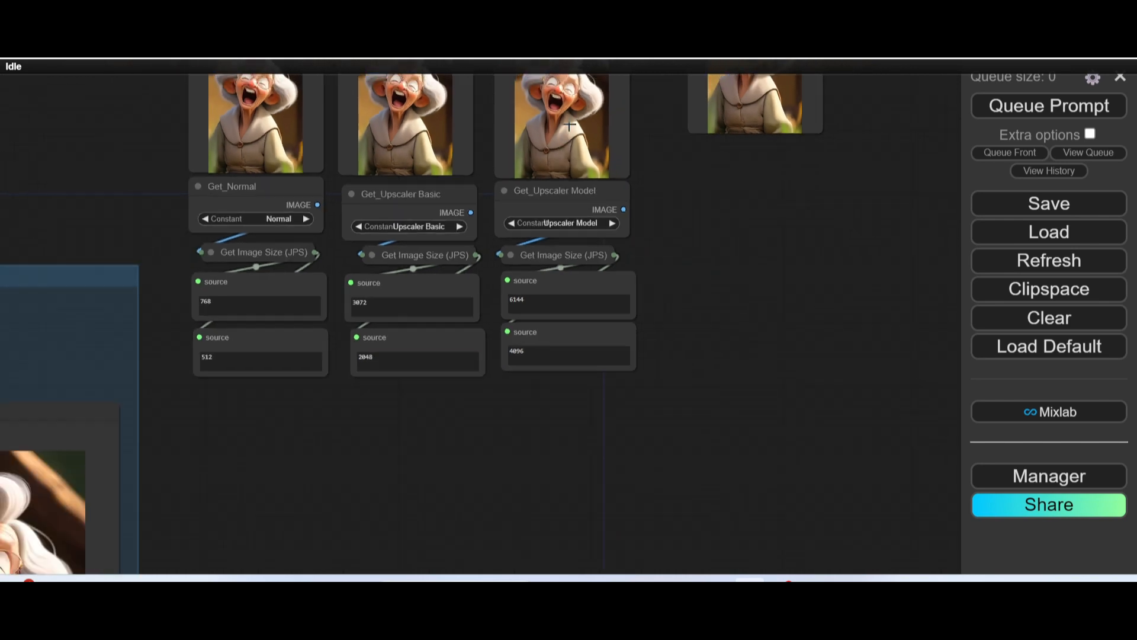
Compare the glasses, face and hair details closely in the Image Comparer of the Normal vs Upscaler Model group.
drag(604, 176, 703, 185)
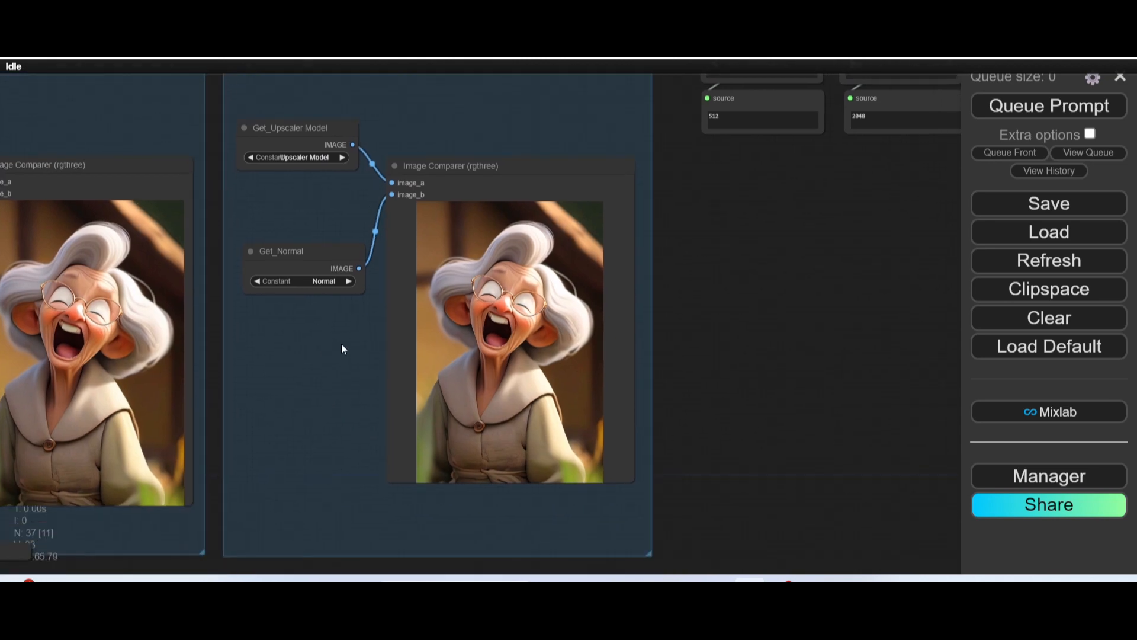
scroll(501, 330, up, 15)
scroll(501, 330, up, 6)
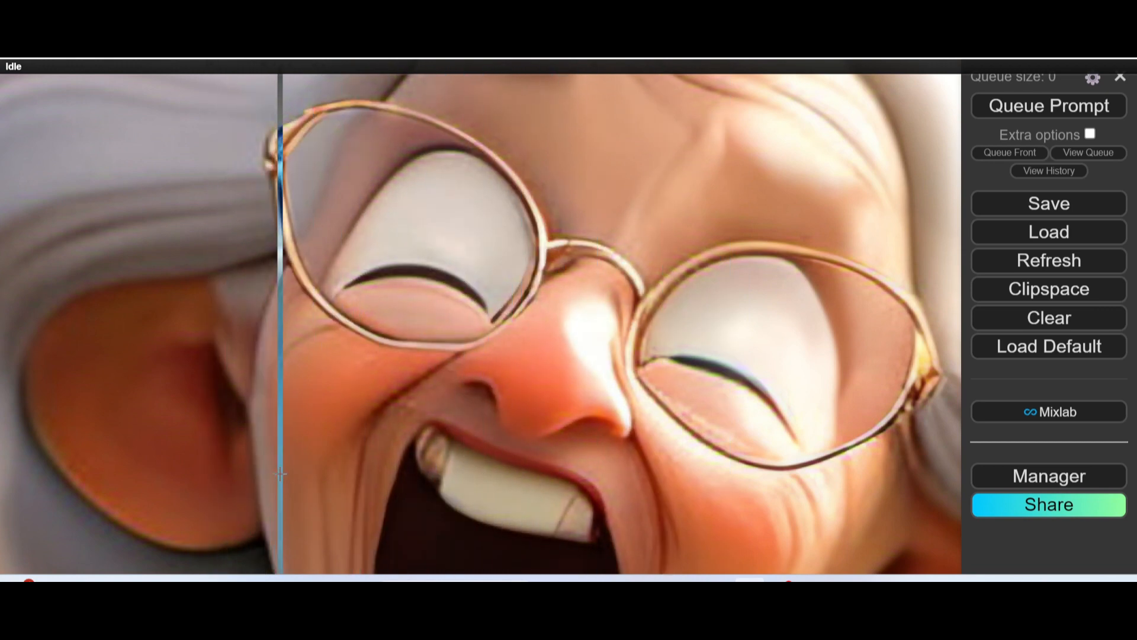
scroll(468, 462, down, 6)
scroll(468, 483, up, 10)
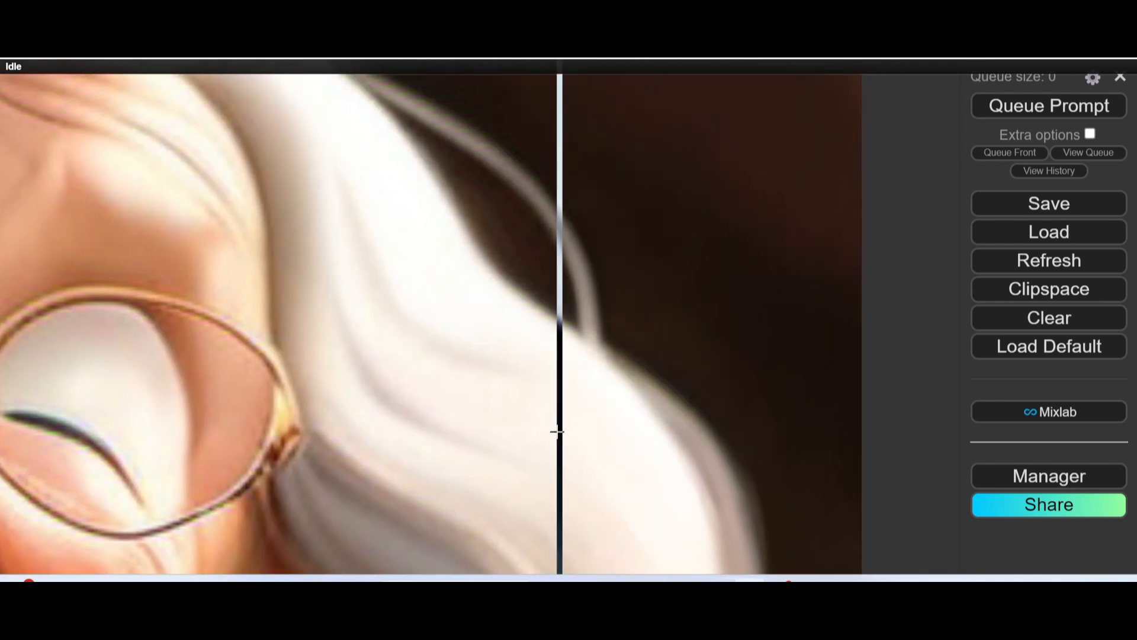
scroll(571, 455, up, 4)
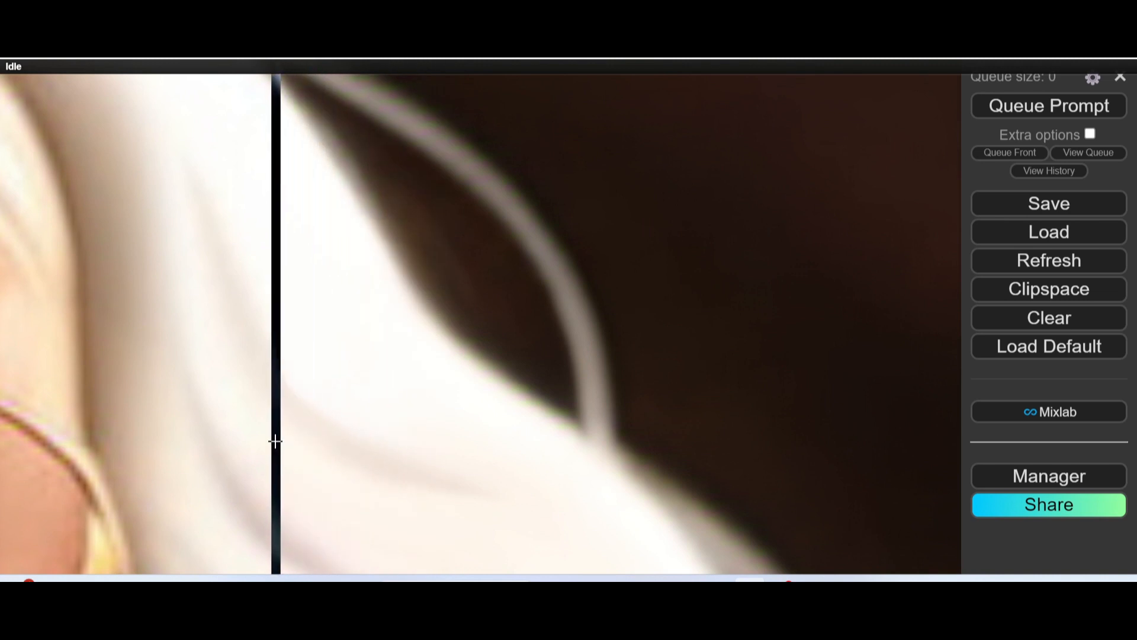
scroll(279, 439, down, 6)
scroll(306, 438, down, 8)
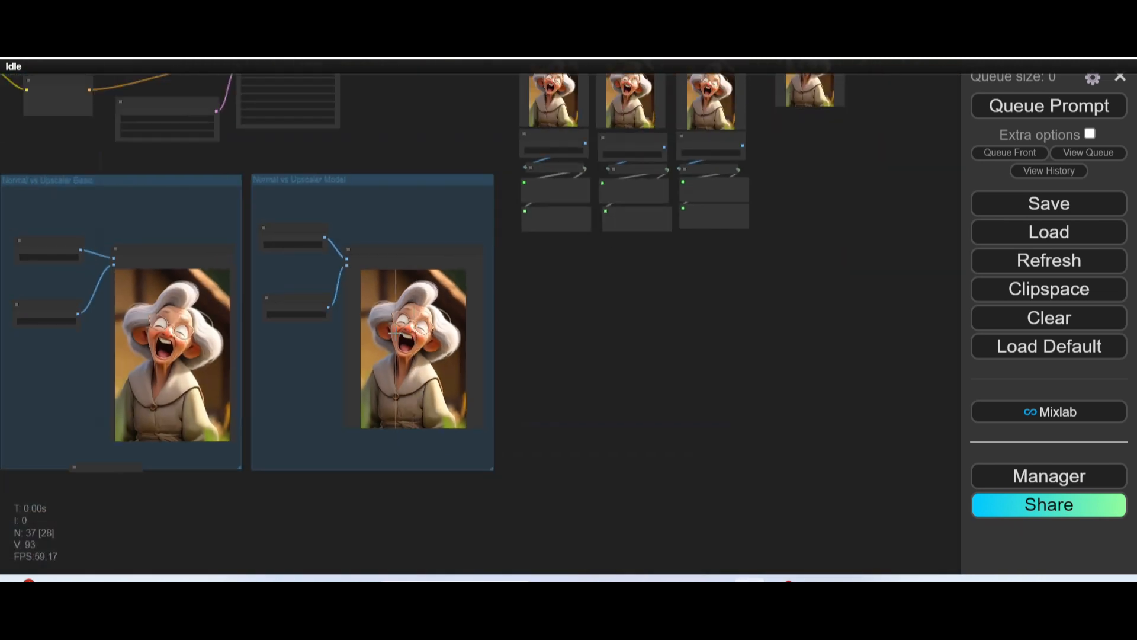
scroll(422, 392, down, 4)
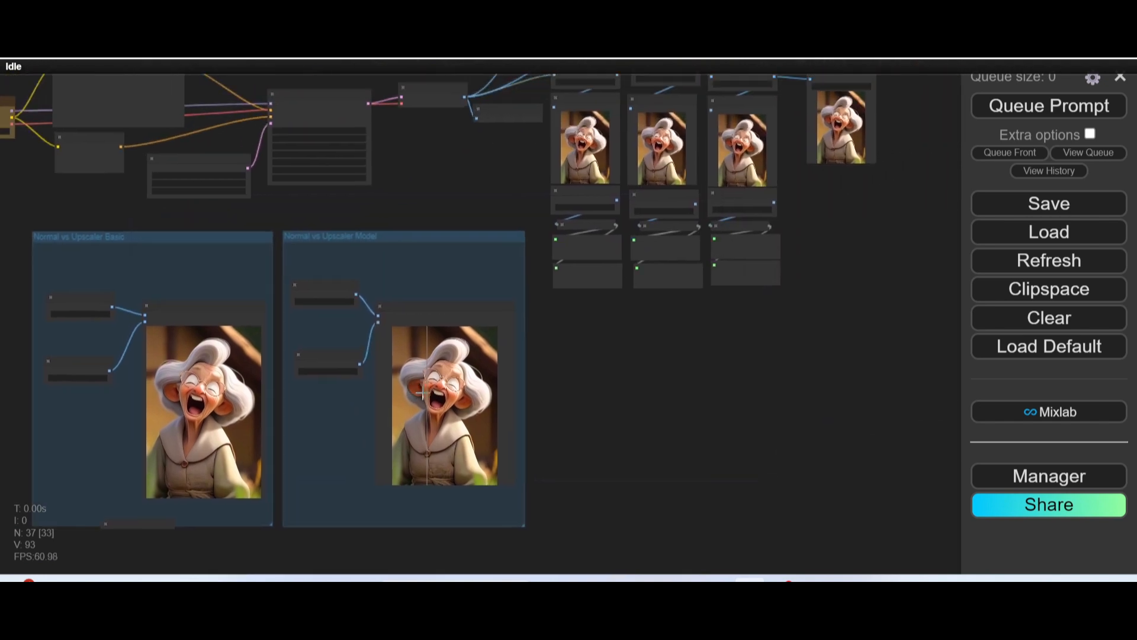
Examine the Save Image node and its link from Set_Upscaler Model.
drag(422, 393, 369, 446)
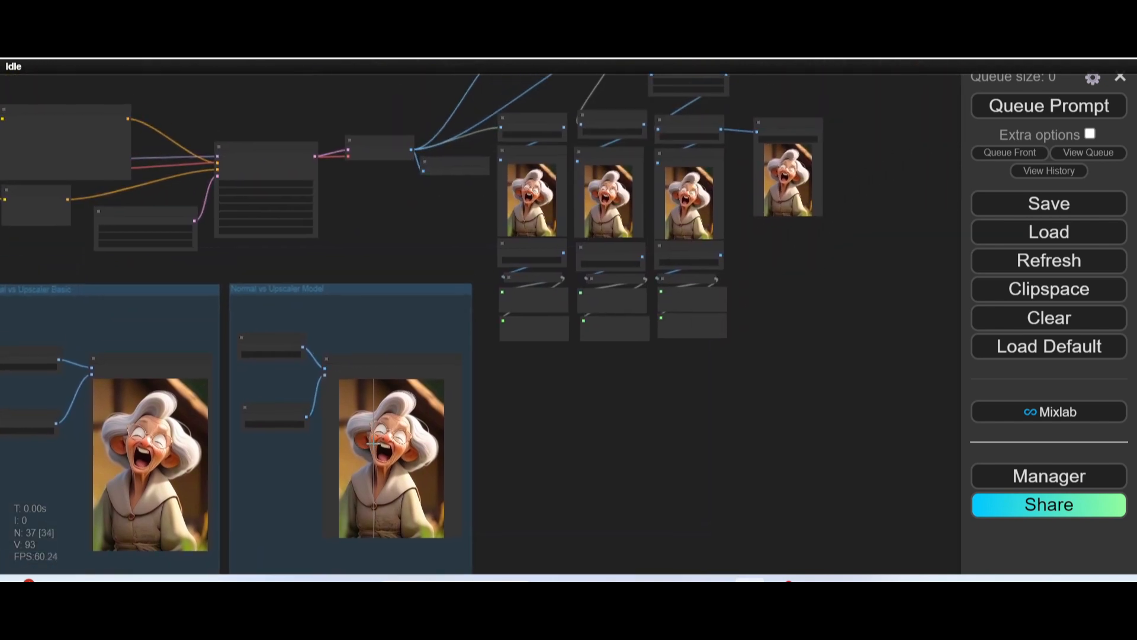
scroll(766, 292, up, 6)
drag(795, 294, 676, 486)
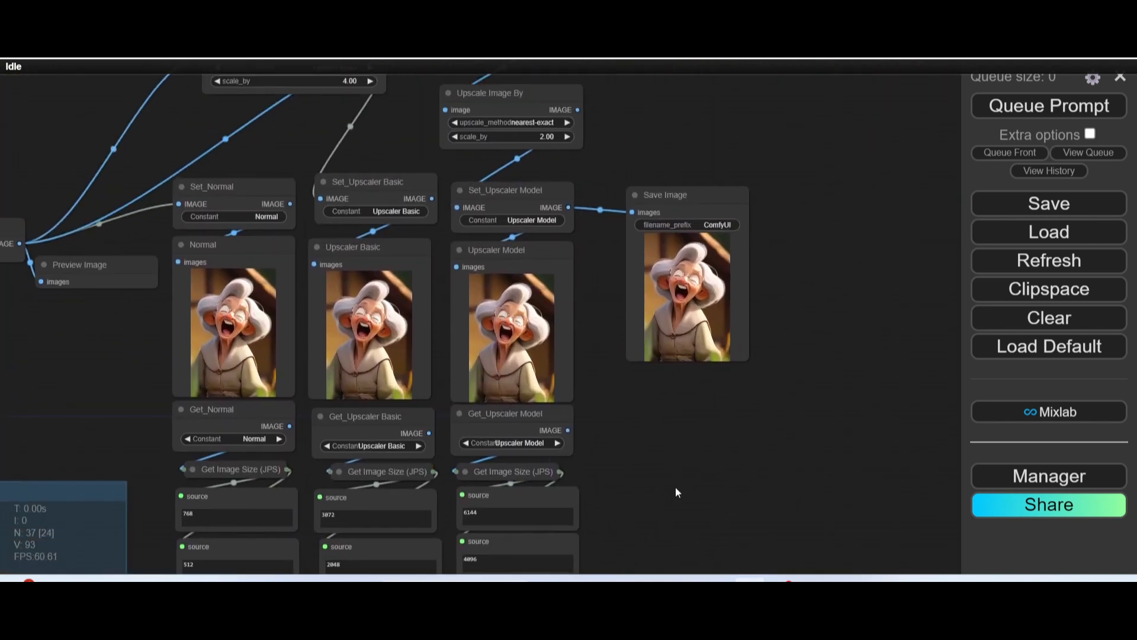
scroll(616, 449, up, 5)
drag(752, 202, 702, 361)
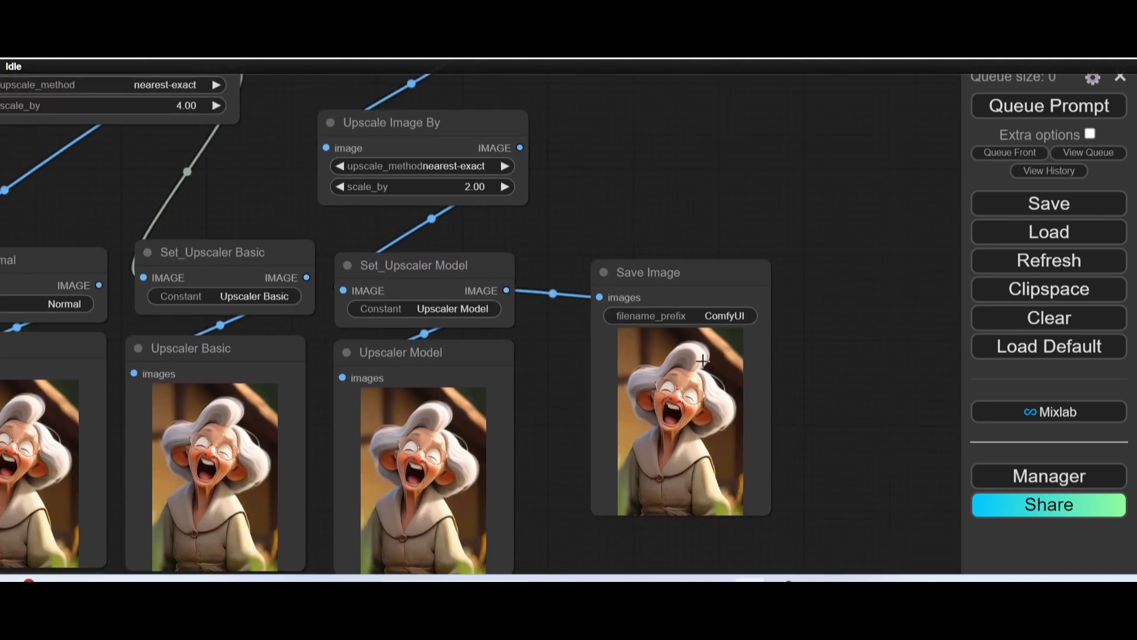
scroll(631, 351, up, 2)
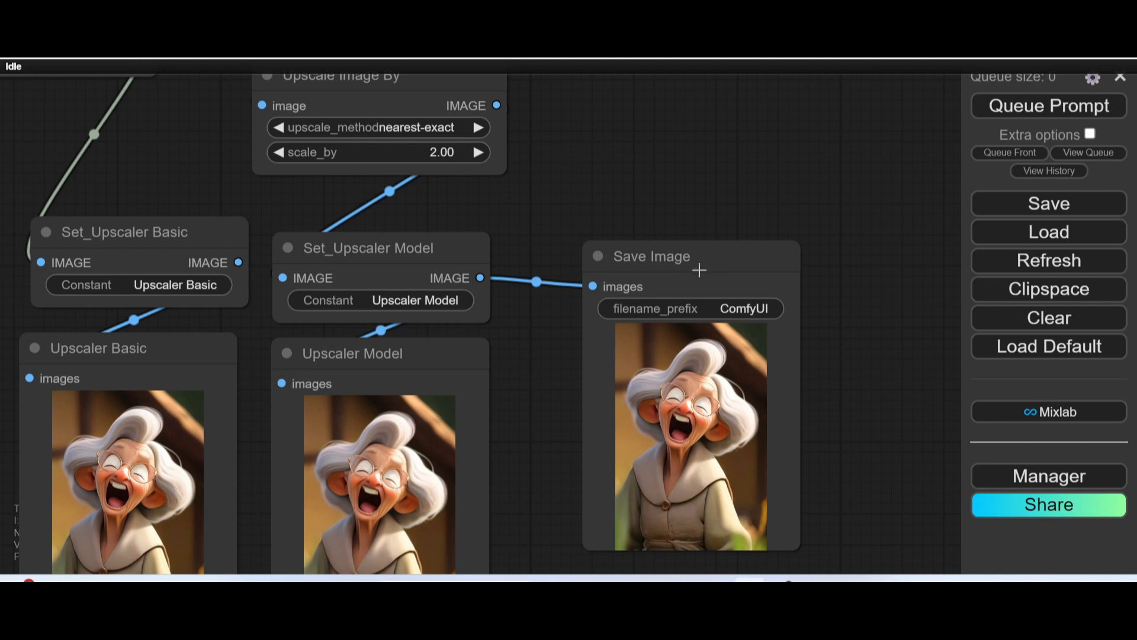
Check the Save Image node and the KSampler's randomize seed setting, and queue the workflow to generate a new image.
scroll(703, 407, up, 5)
scroll(702, 407, down, 8)
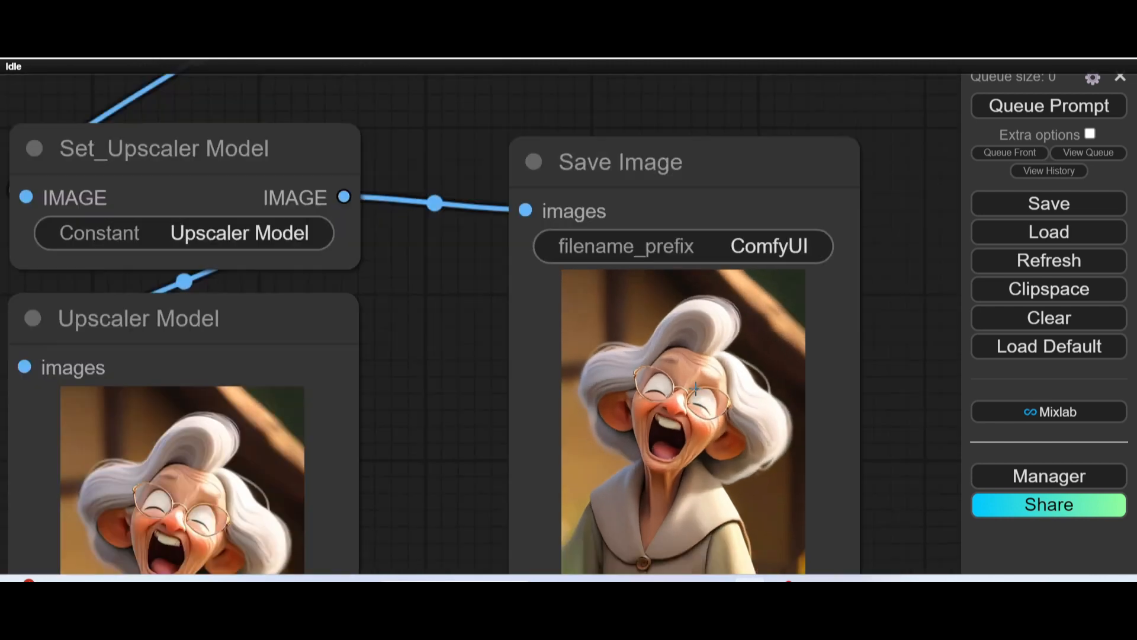
scroll(529, 330, down, 3)
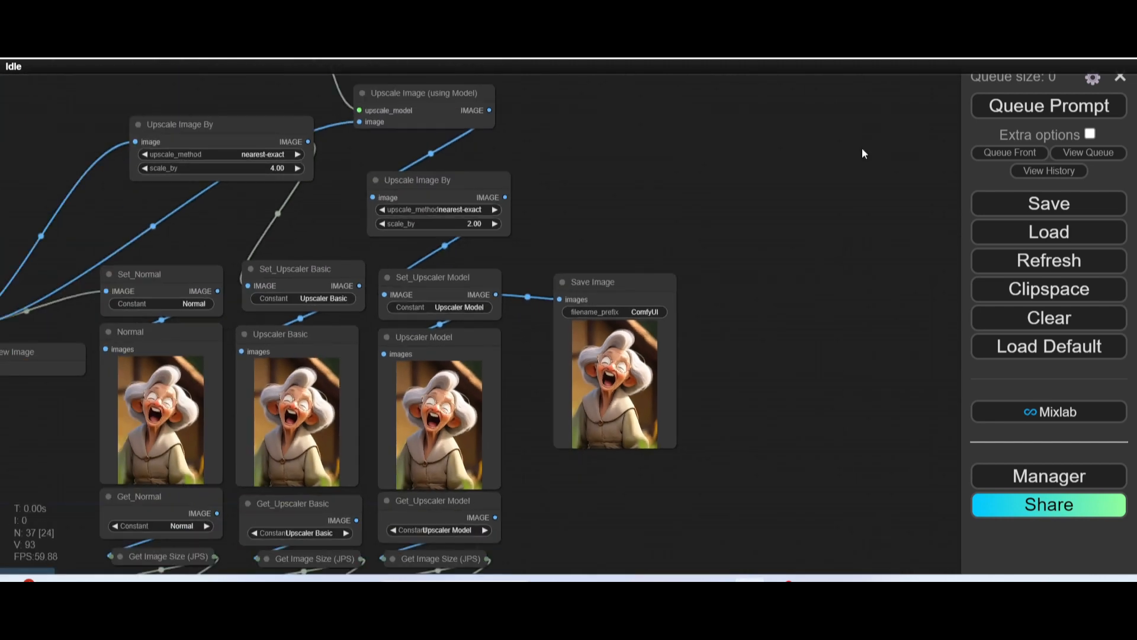
scroll(767, 223, down, 3)
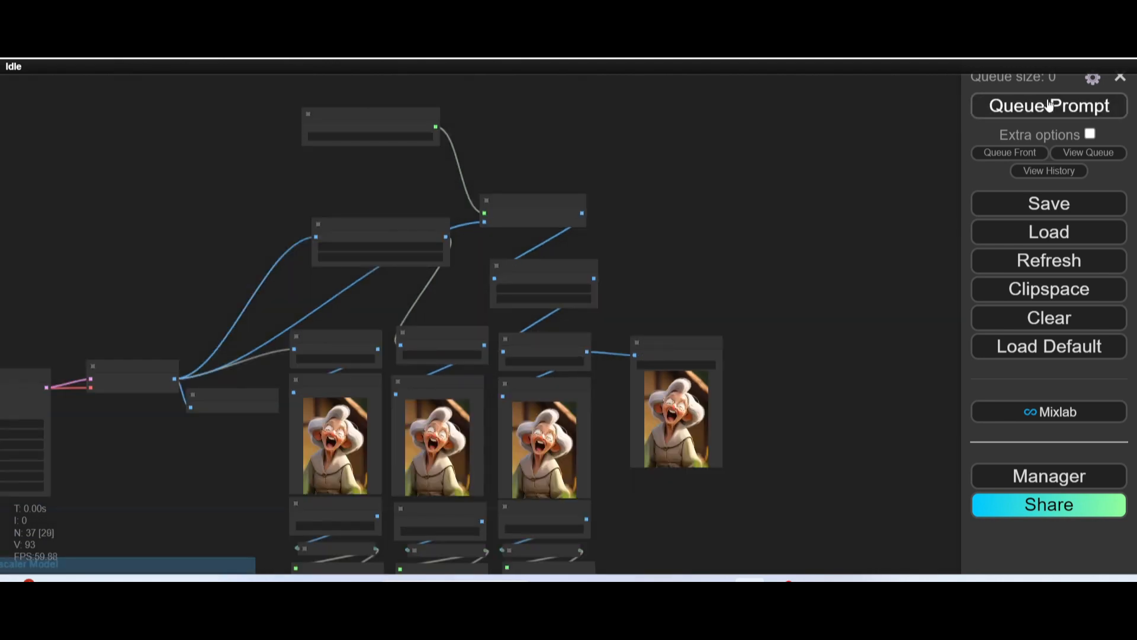
scroll(471, 501, up, 3)
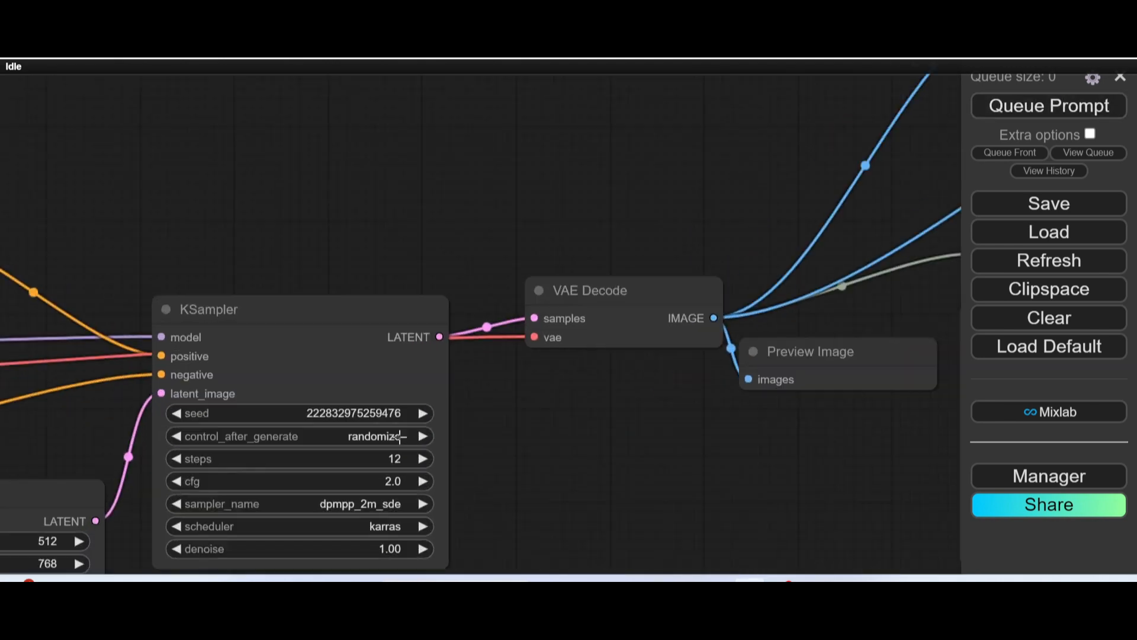
scroll(580, 434, down, 5)
drag(580, 434, 184, 429)
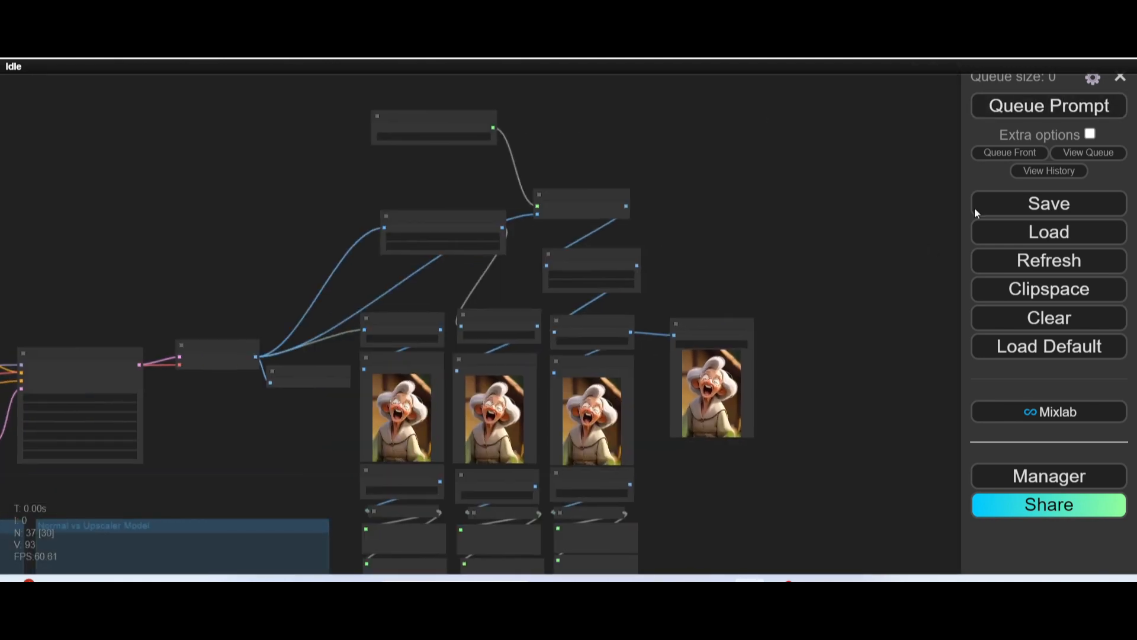
click(1001, 107)
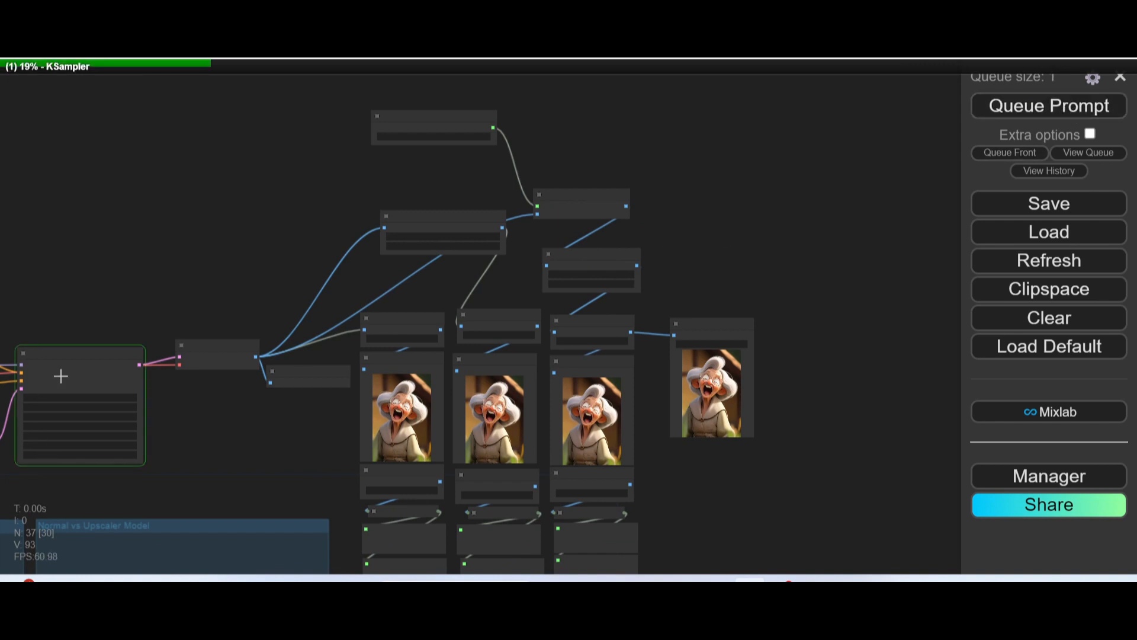
Follow the run's progress through the KSampler, checking the prompt and Empty Latent Image nodes that feed it.
scroll(237, 429, down, 2)
drag(237, 429, 579, 360)
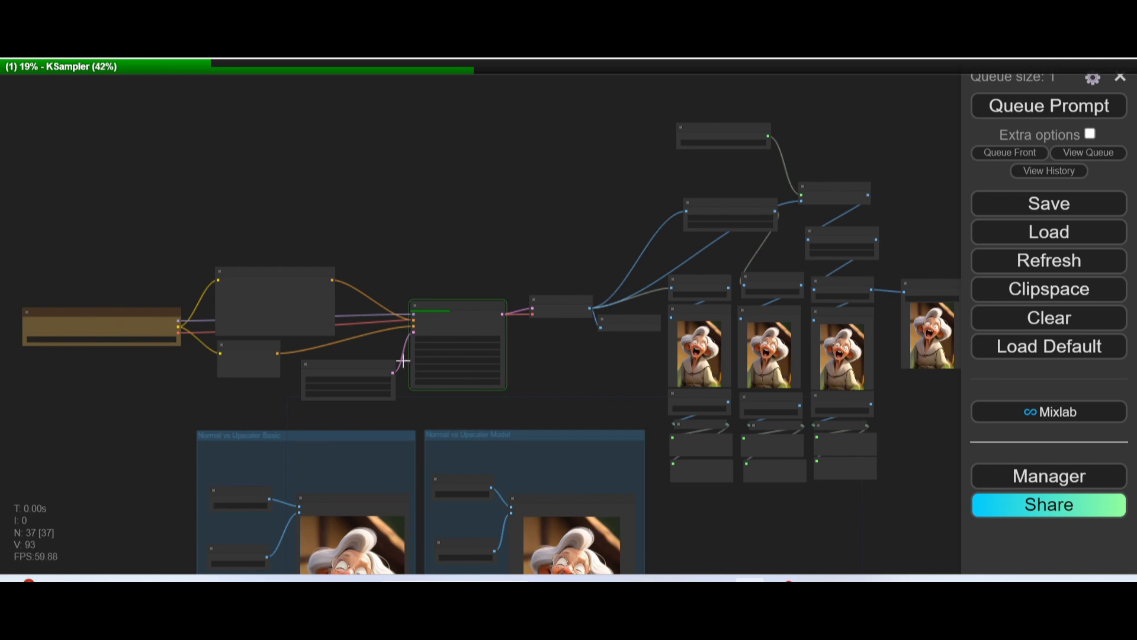
scroll(479, 324, up, 5)
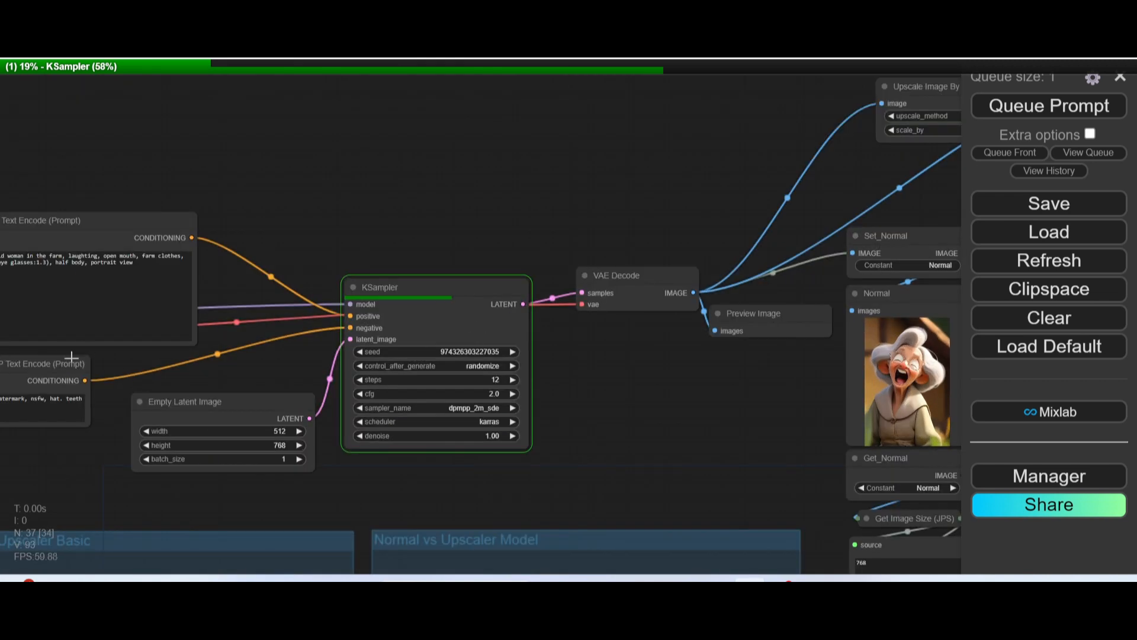
scroll(432, 295, down, 5)
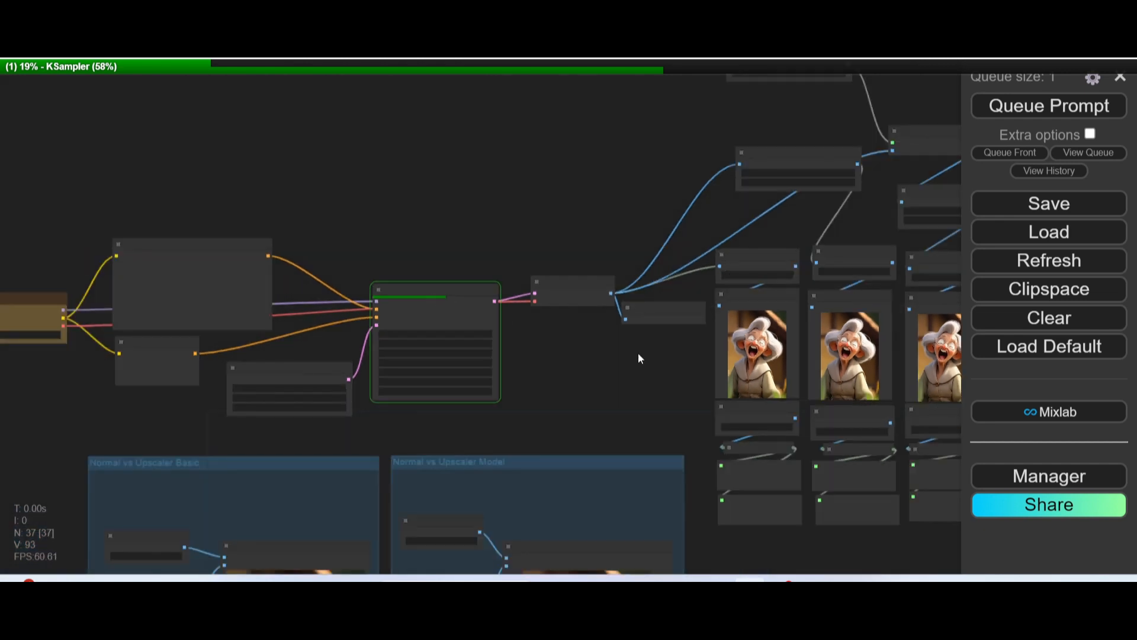
scroll(599, 332, down, 2)
drag(599, 332, 406, 350)
scroll(321, 317, up, 5)
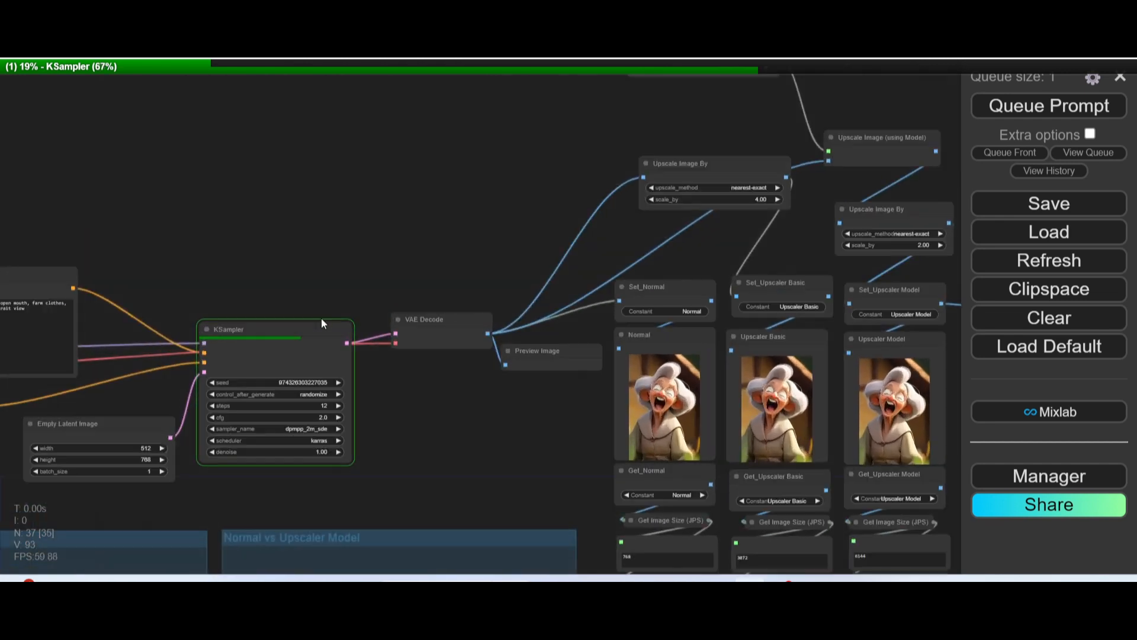
scroll(518, 416, down, 3)
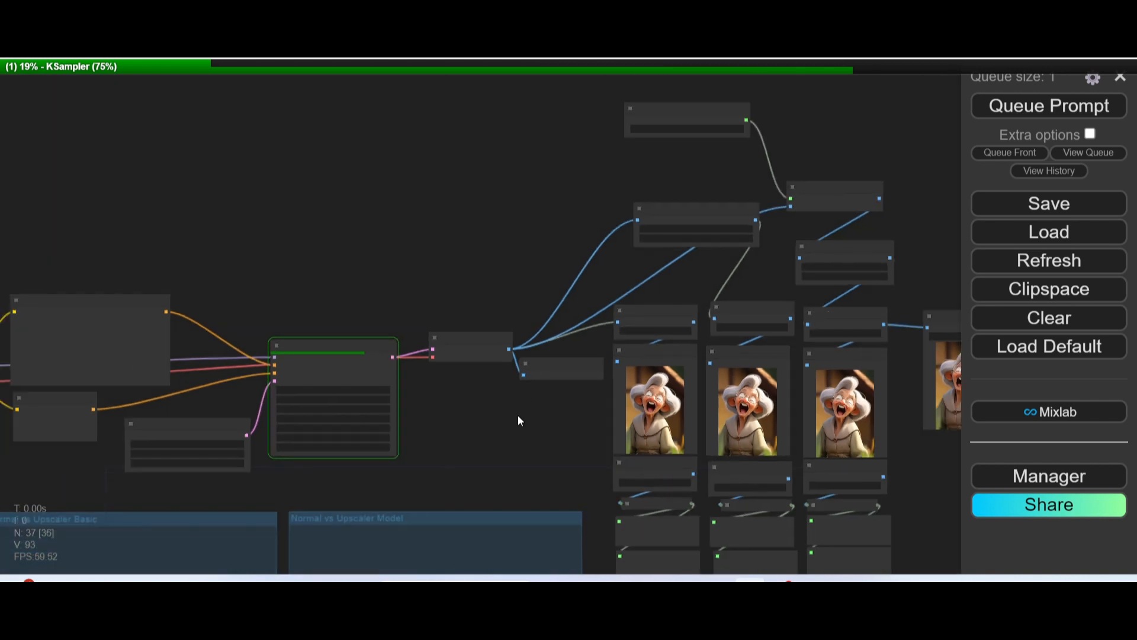
drag(517, 418, 305, 386)
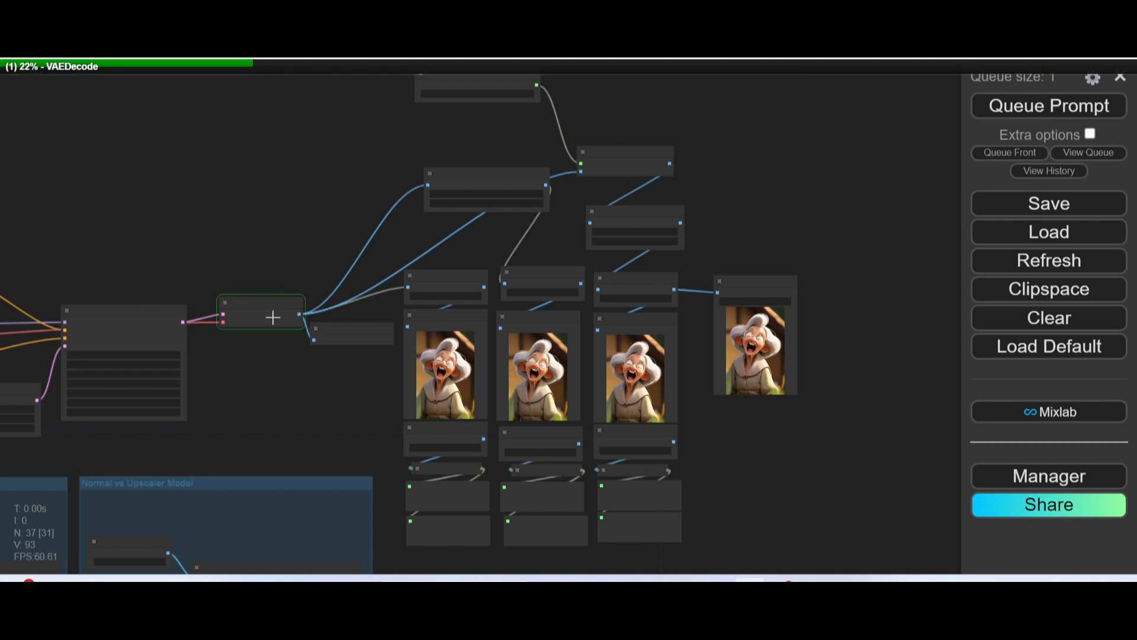
Follow the run from VAE Decode through the upscale branches and examine the Preview Image, Normal and Upscaler Basic previews.
scroll(269, 247, up, 8)
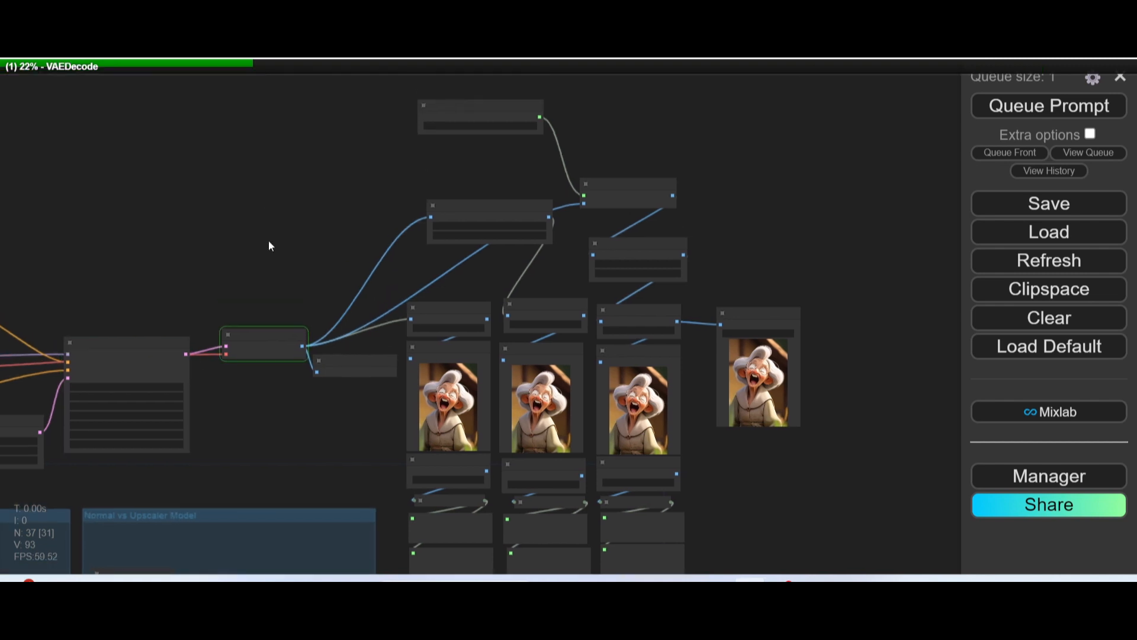
drag(196, 329, 80, 284)
scroll(134, 238, down, 3)
drag(134, 231, 86, 335)
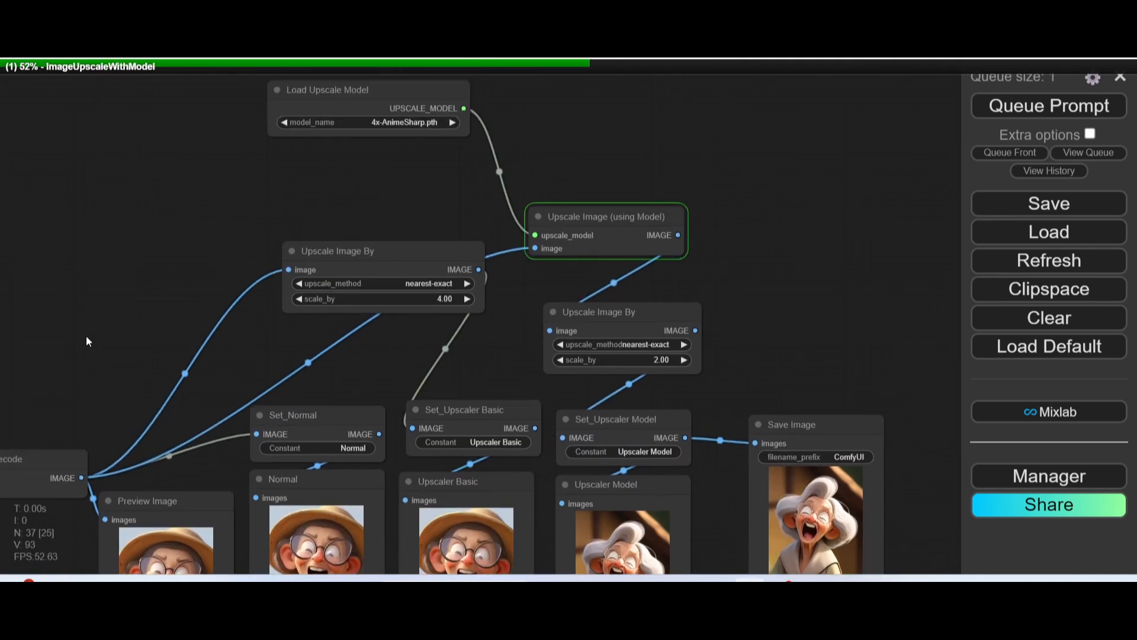
scroll(373, 453, down, 2)
drag(373, 454, 385, 268)
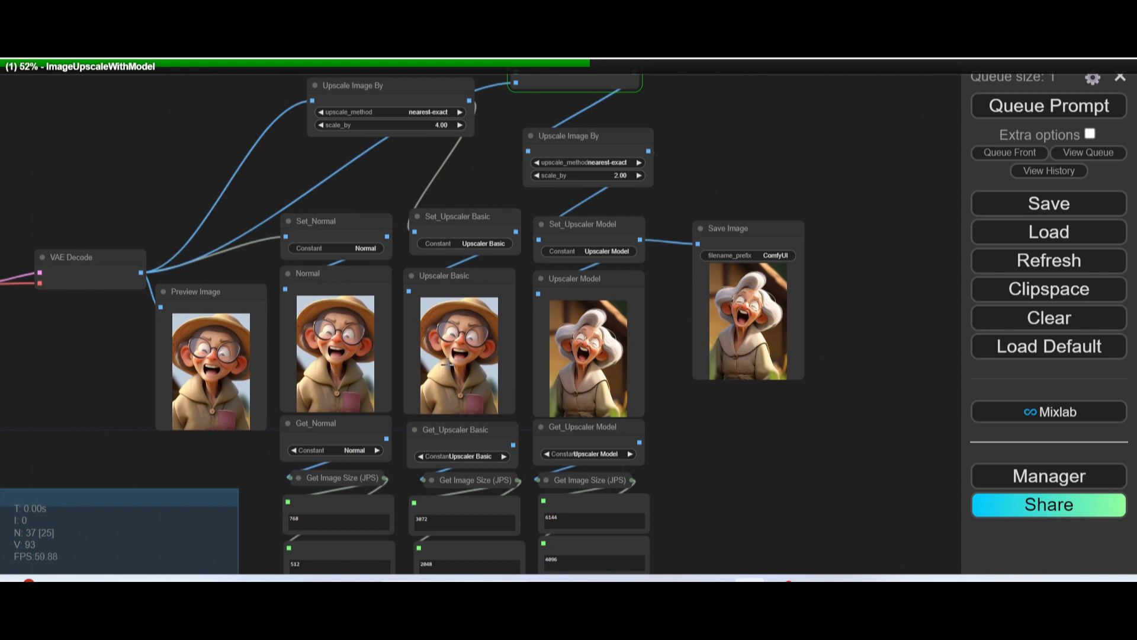
scroll(465, 320, down, 2)
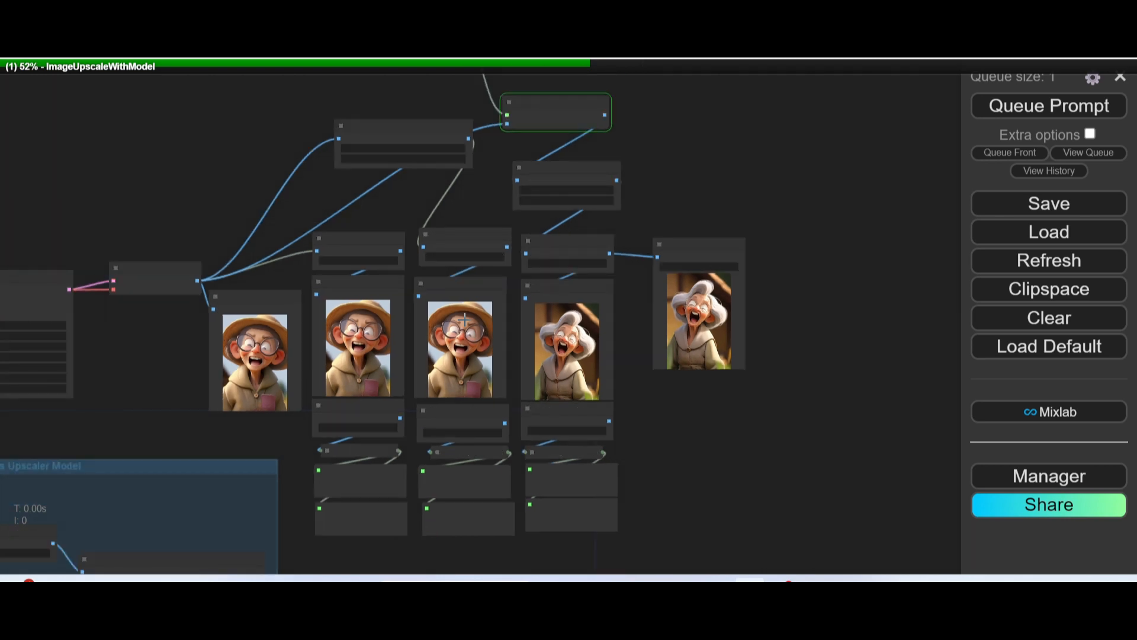
Follow Upscale Image (using Model) through to its output and inspect the new images in Upscaler Model and Save Image.
drag(464, 319, 376, 416)
scroll(504, 181, up, 5)
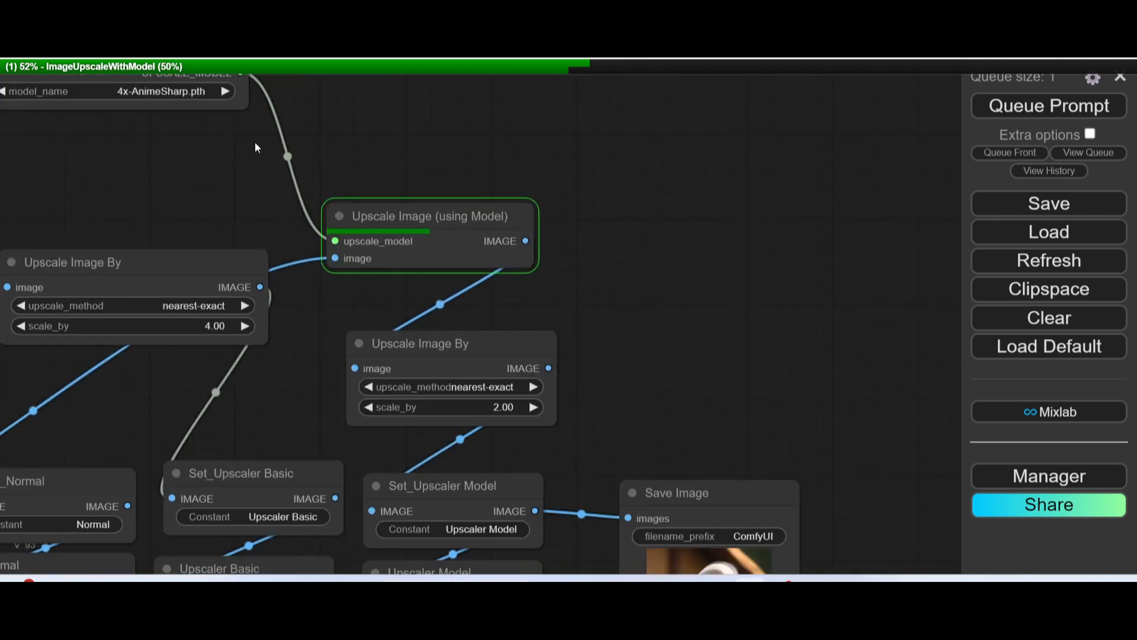
drag(613, 307, 638, 162)
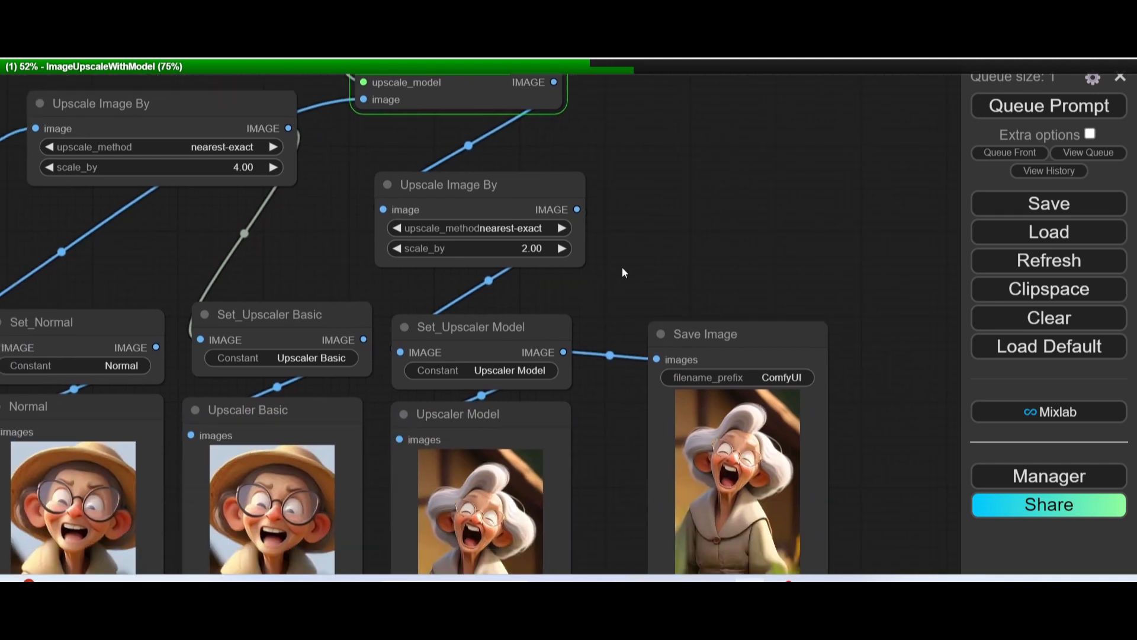
drag(622, 266, 607, 107)
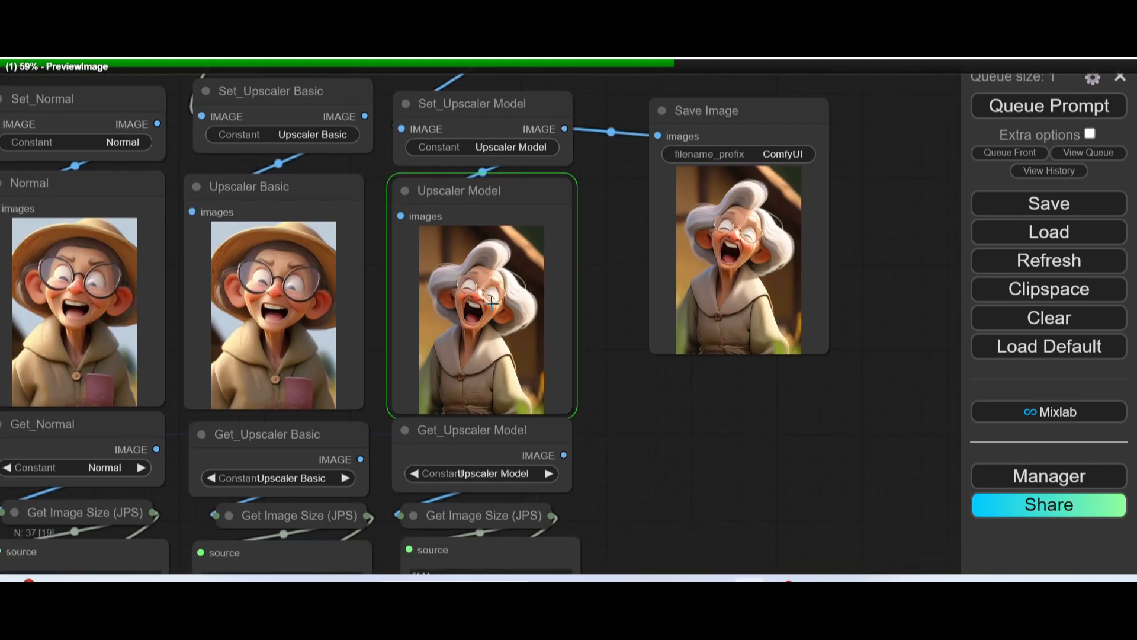
scroll(484, 310, up, 7)
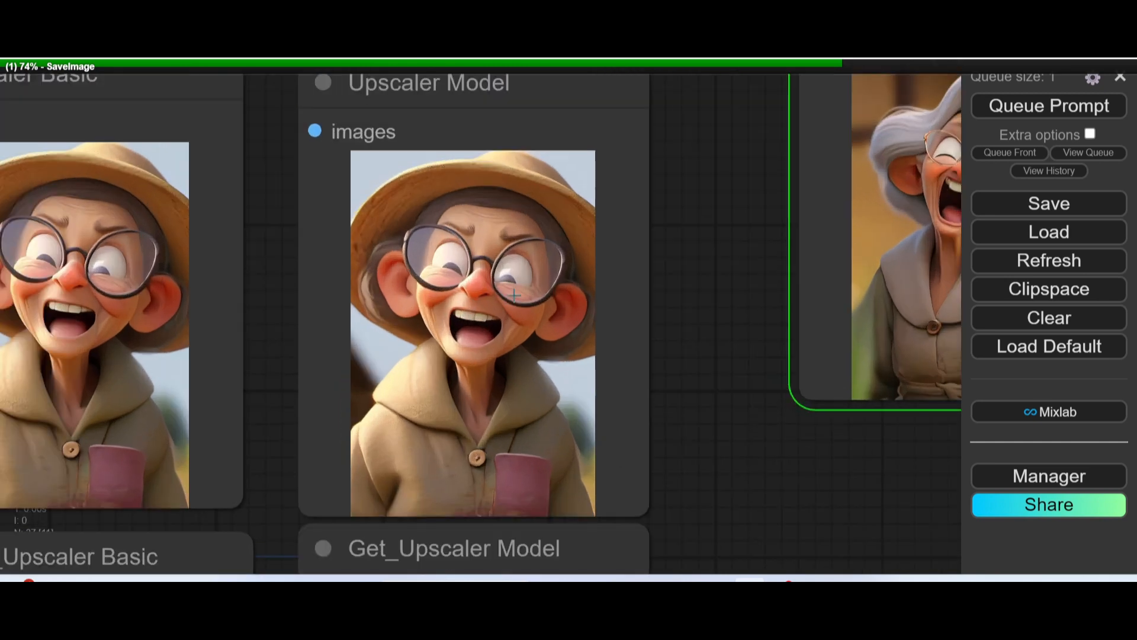
scroll(488, 288, down, 3)
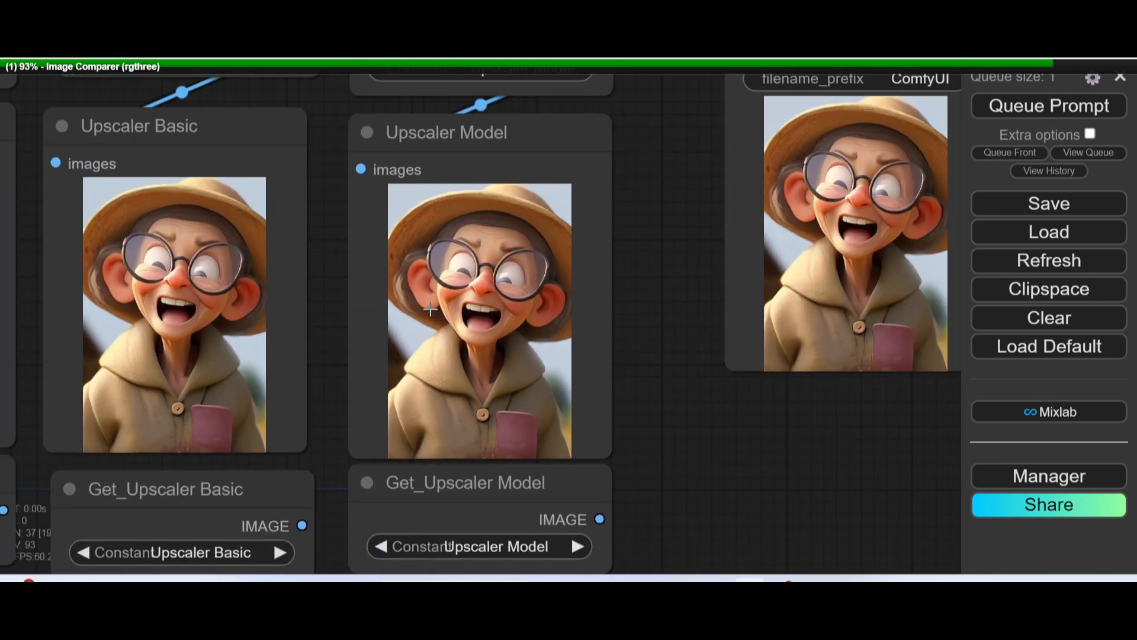
scroll(431, 308, up, 6)
scroll(474, 355, down, 5)
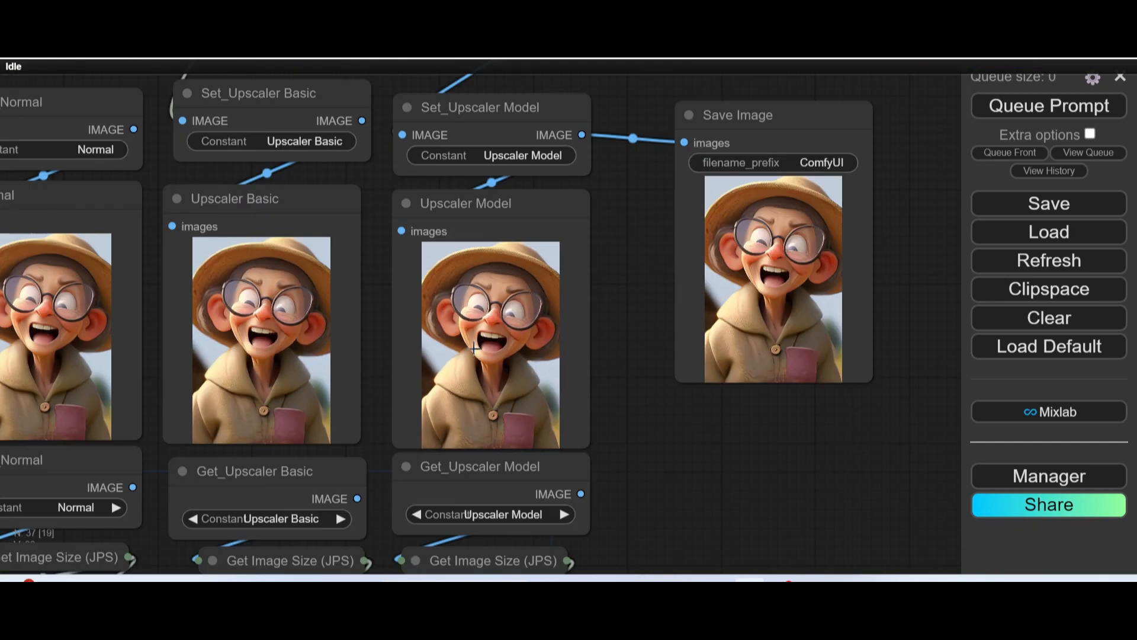
Compare the glasses, cheek and teeth of the new image closely in the Normal vs Upscaler Basic Image Comparer.
drag(714, 436, 1105, 95)
drag(570, 431, 1042, 180)
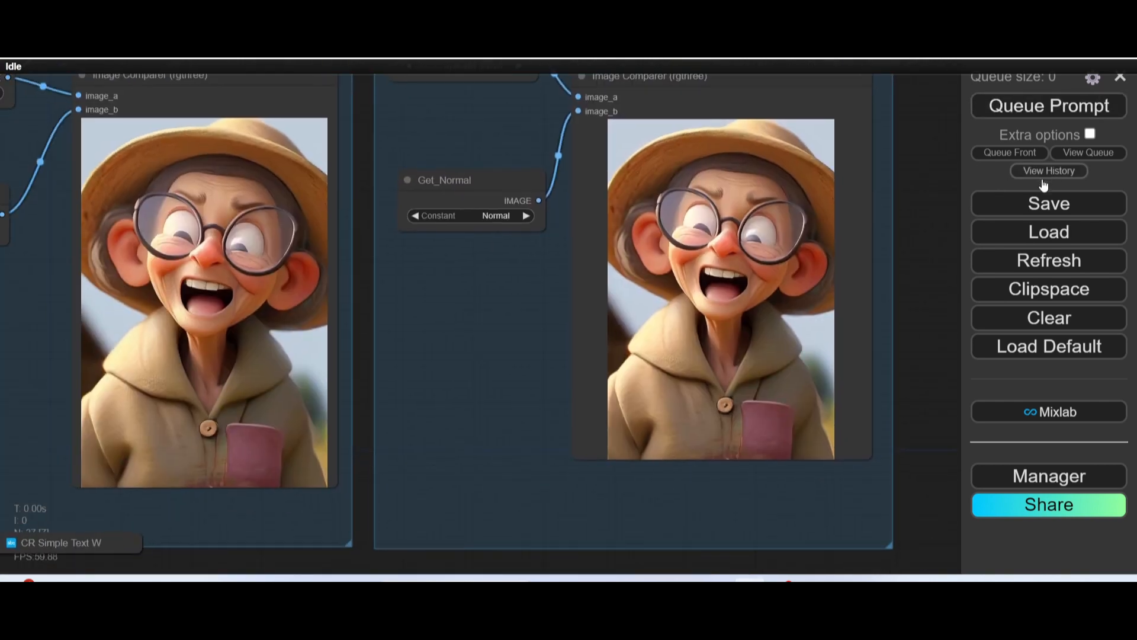
scroll(337, 335, down, 2)
drag(378, 349, 611, 419)
scroll(454, 355, up, 15)
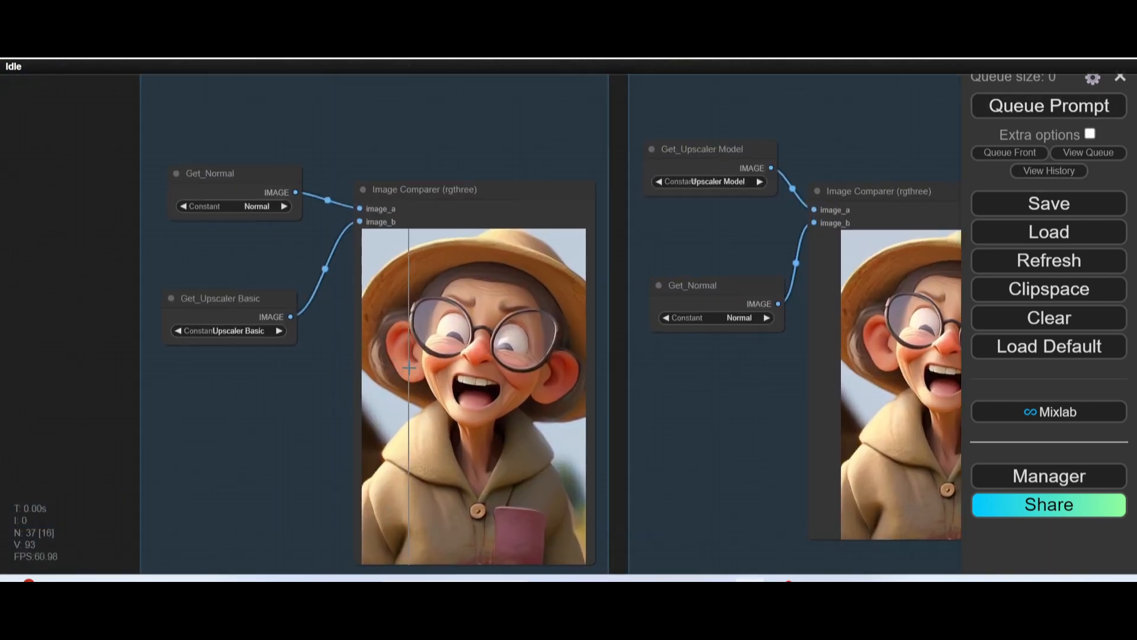
scroll(493, 360, up, 5)
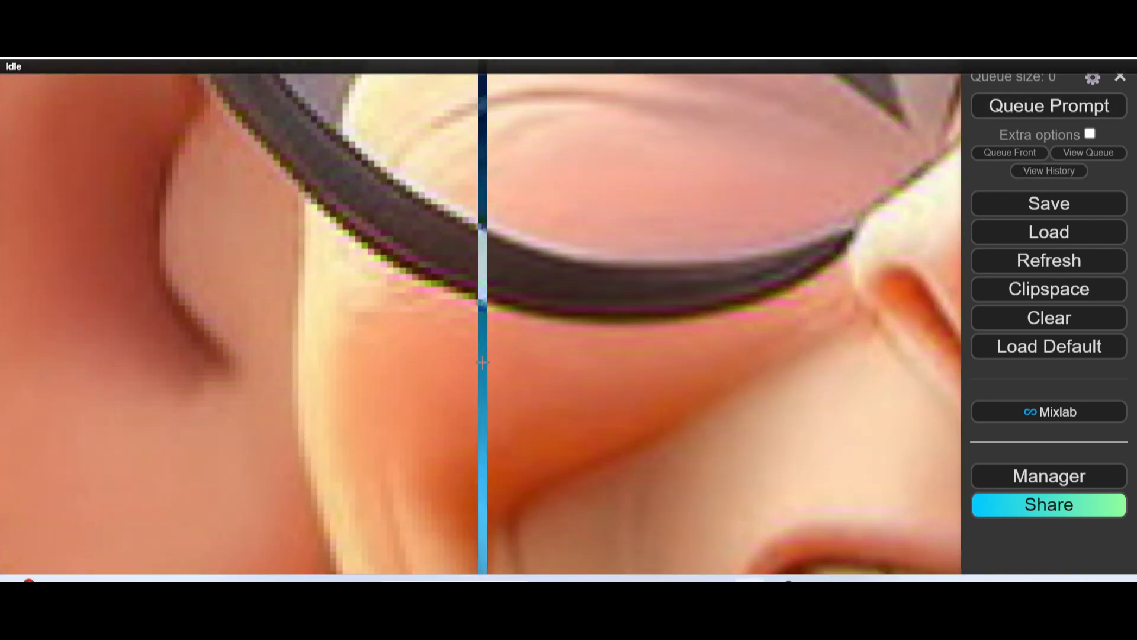
drag(548, 359, 169, 98)
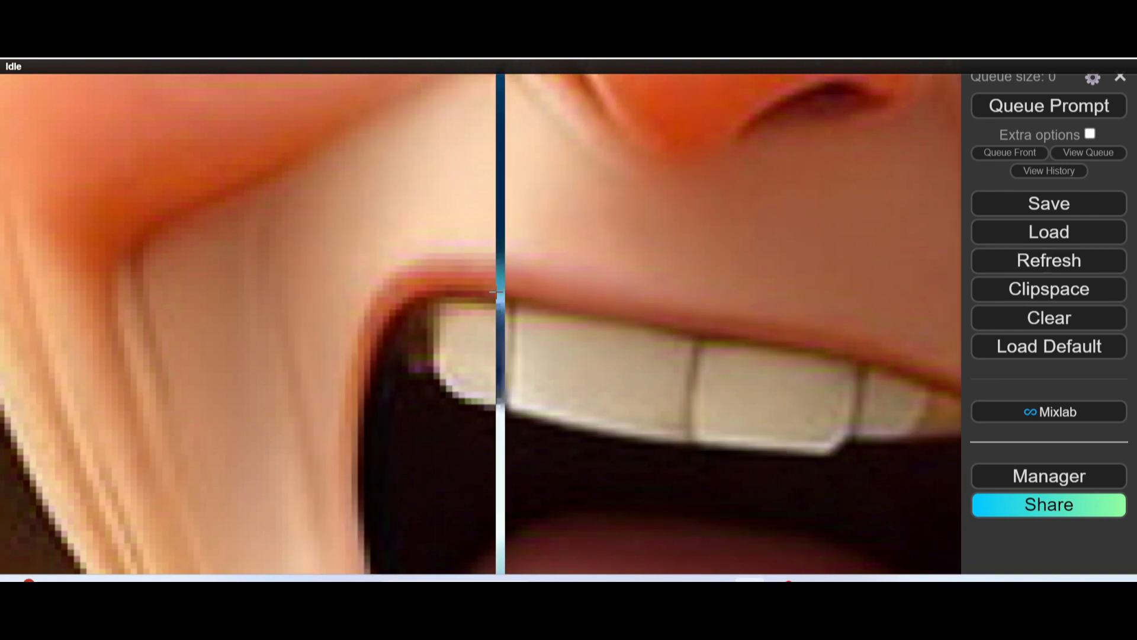
scroll(770, 361, down, 5)
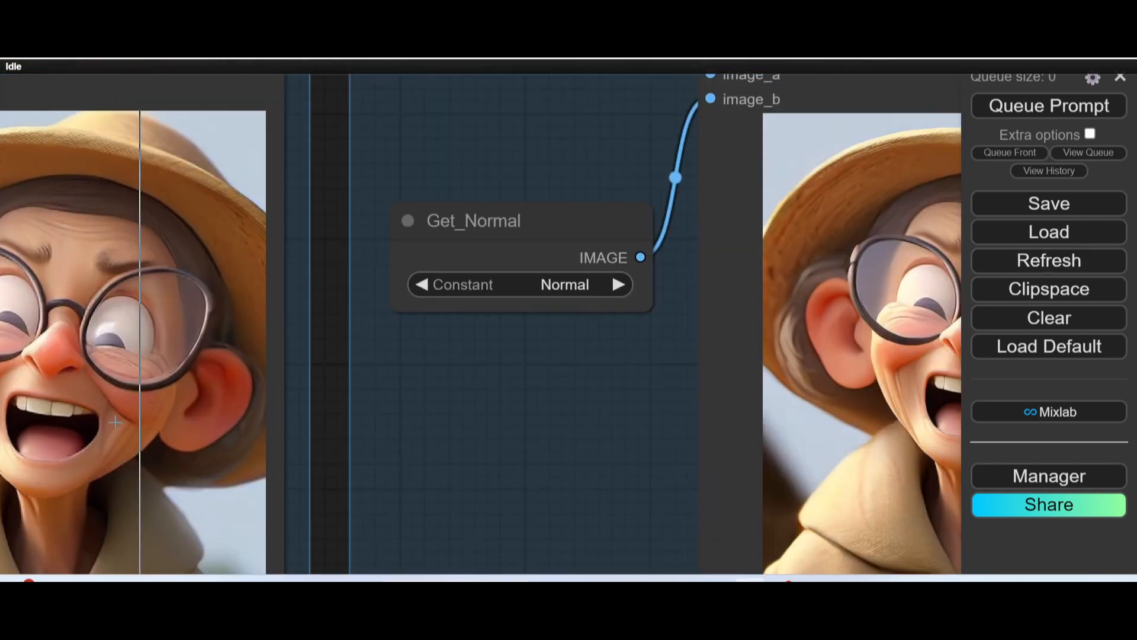
Compare the nose, mouth and eye details of the new image closely in the Normal vs Upscaler Model Image Comparer.
drag(547, 377, 518, 375)
drag(855, 320, 453, 306)
scroll(533, 320, up, 10)
scroll(556, 330, up, 7)
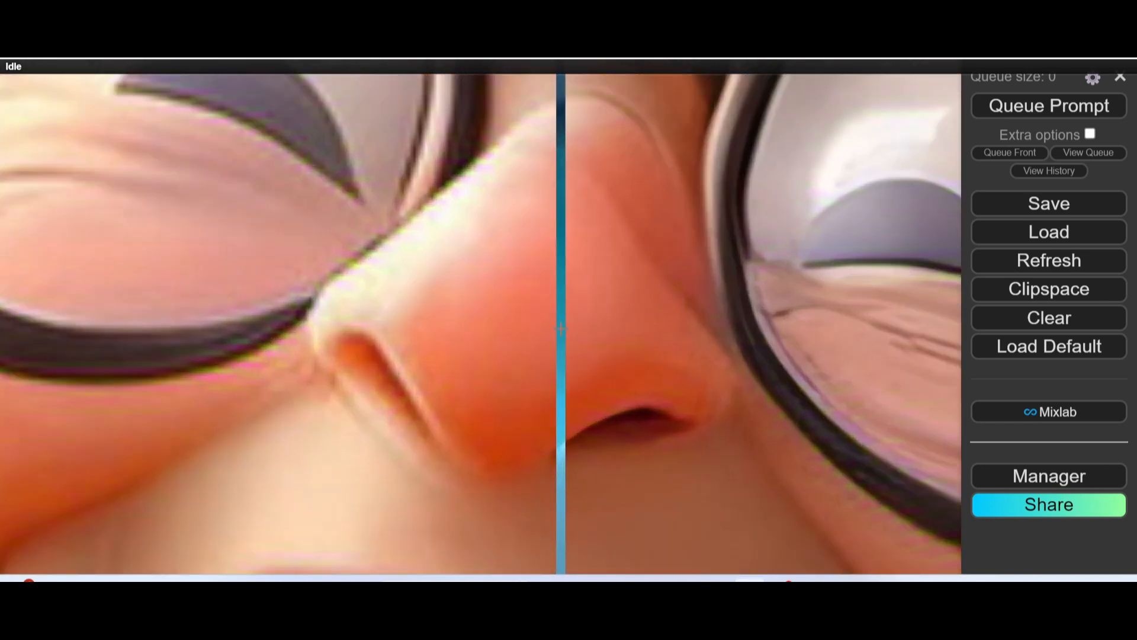
scroll(558, 330, down, 5)
scroll(561, 332, up, 4)
drag(587, 364, 677, 83)
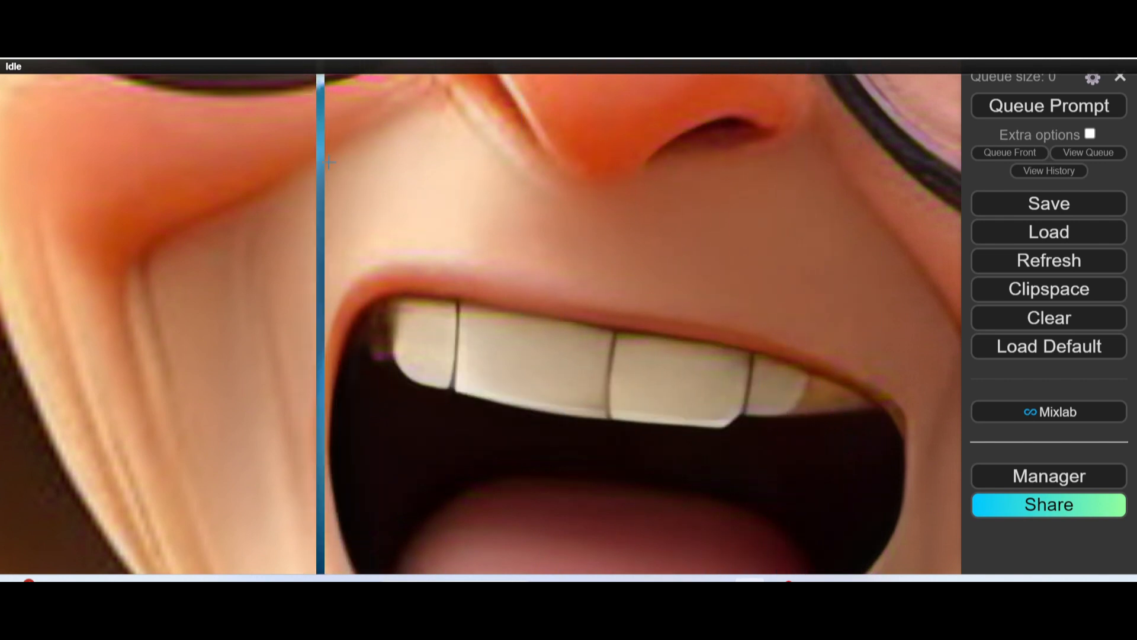
scroll(555, 213, down, 3)
drag(624, 160, 385, 485)
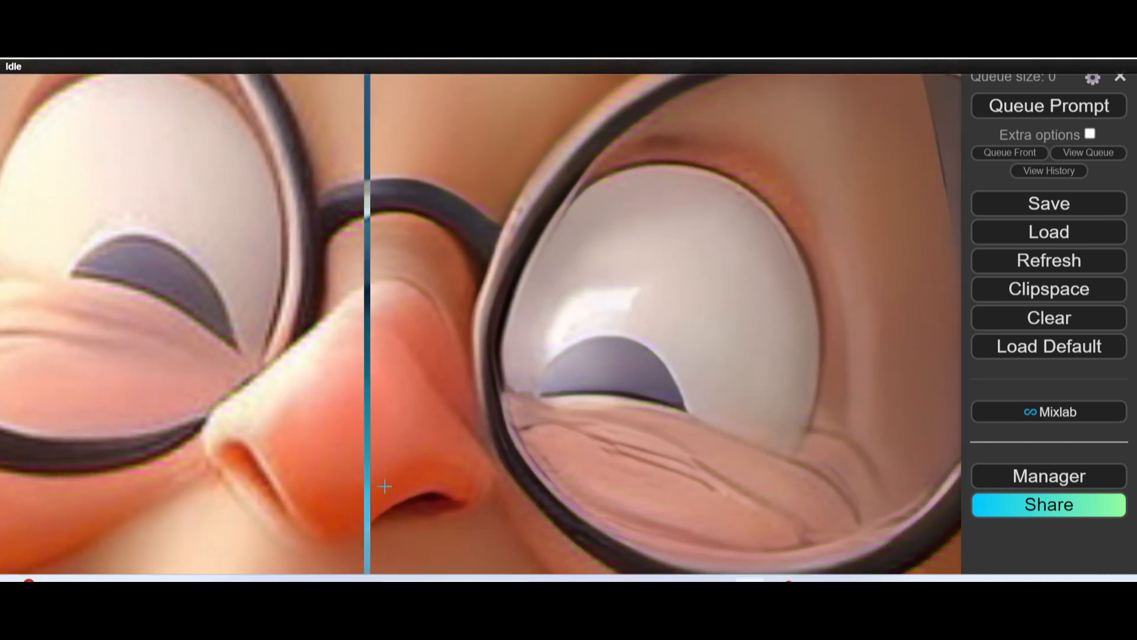
scroll(432, 296, up, 2)
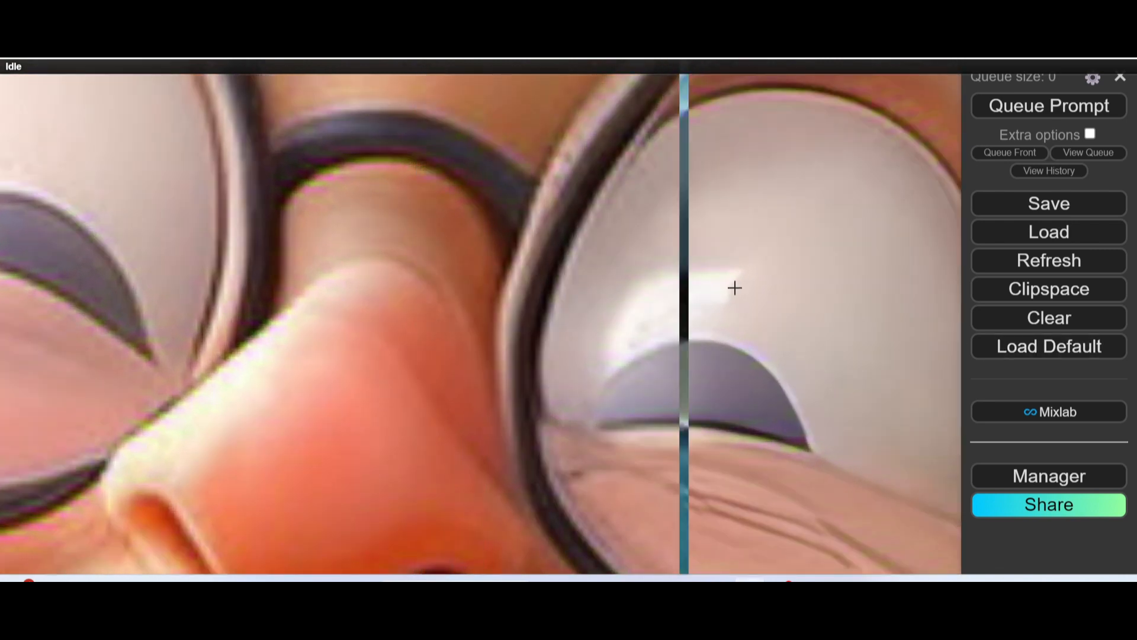
scroll(447, 262, down, 4)
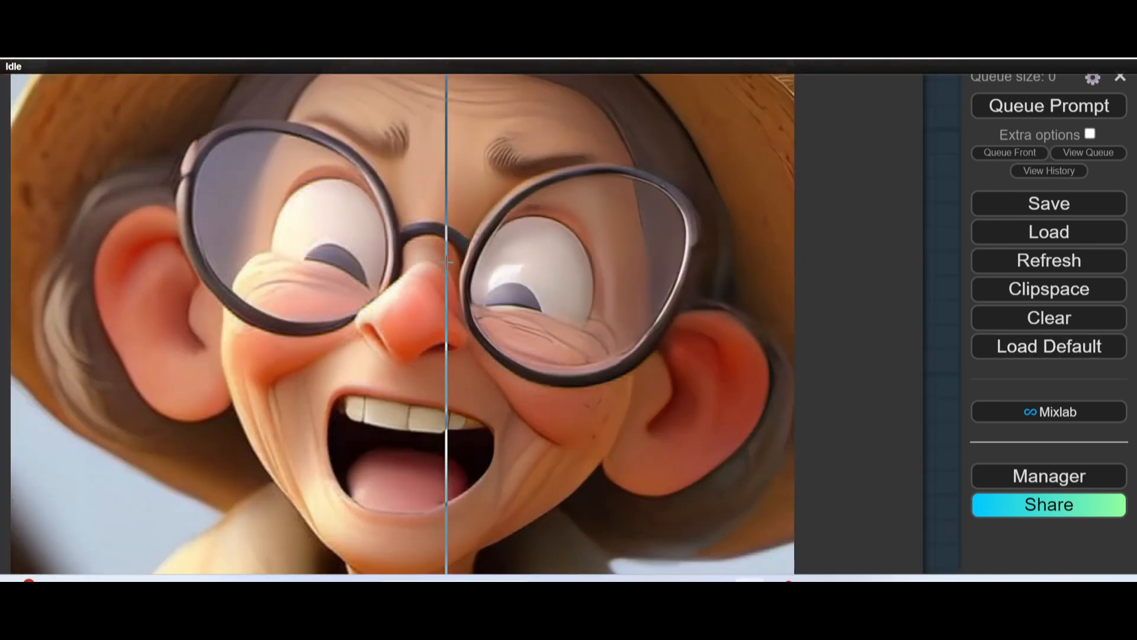
scroll(447, 261, down, 3)
scroll(770, 302, down, 3)
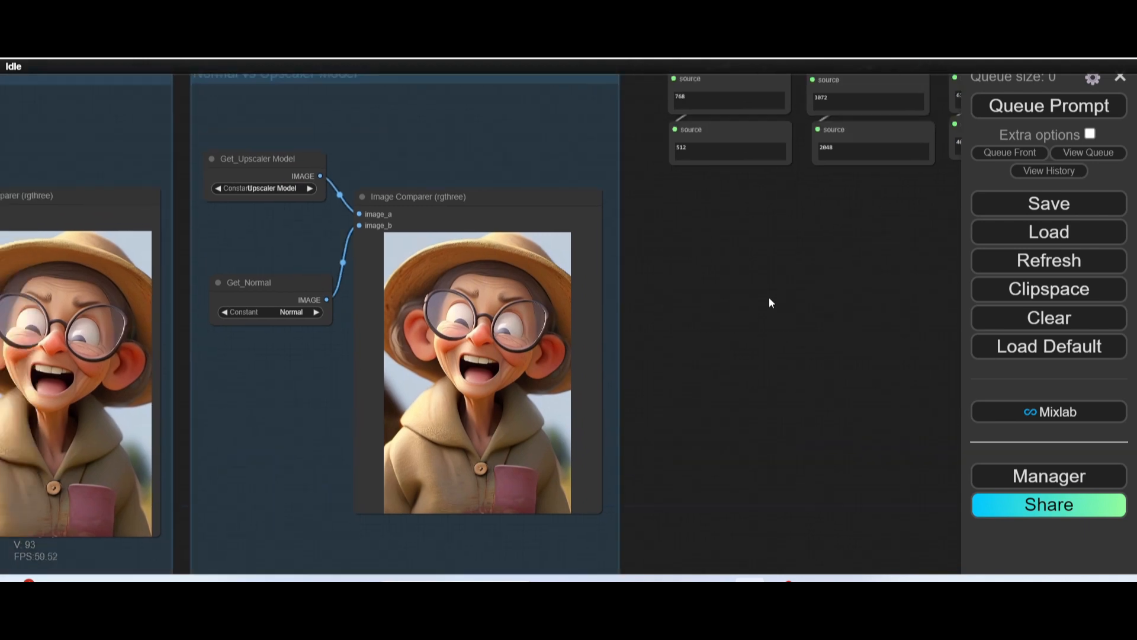
Examine how Get_Upscaler Model and Get_Normal connect to the image_a and image_b inputs of the Image Comparer.
drag(769, 297, 927, 317)
scroll(602, 261, up, 6)
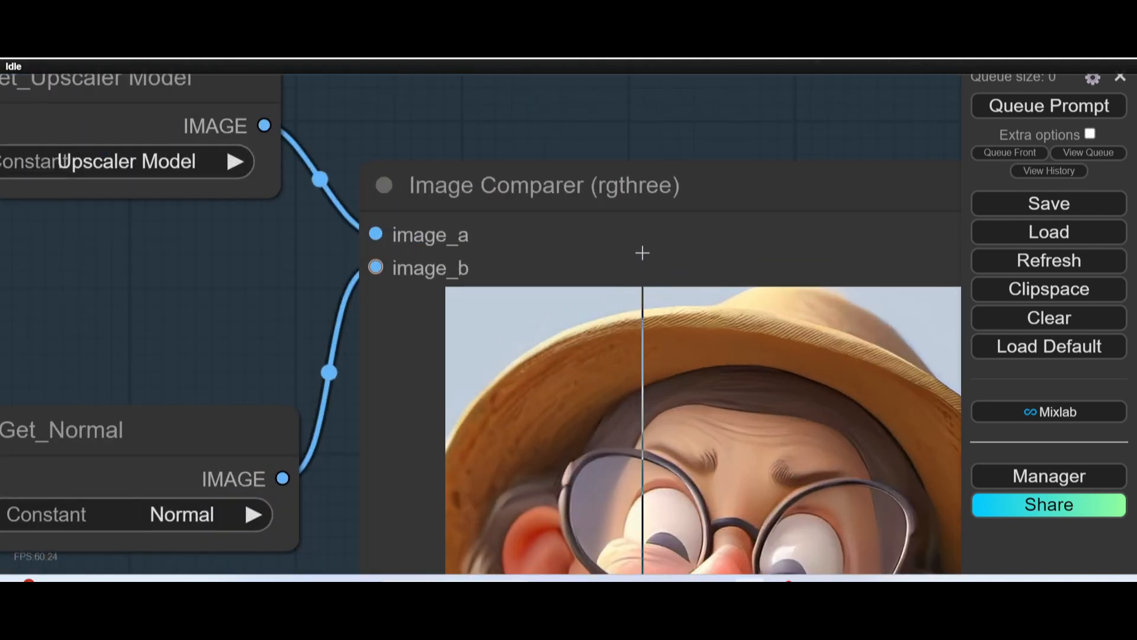
scroll(578, 216, down, 3)
scroll(584, 233, up, 2)
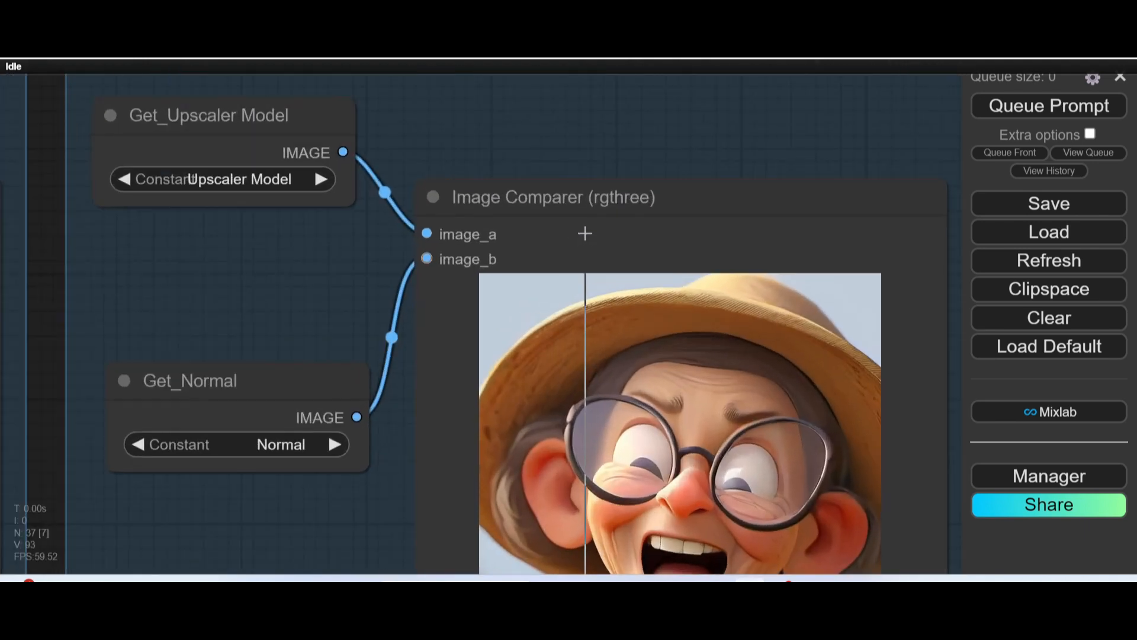
Review the Normal vs Upscaler Model group and its place in the complete workflow.
drag(594, 221, 561, 320)
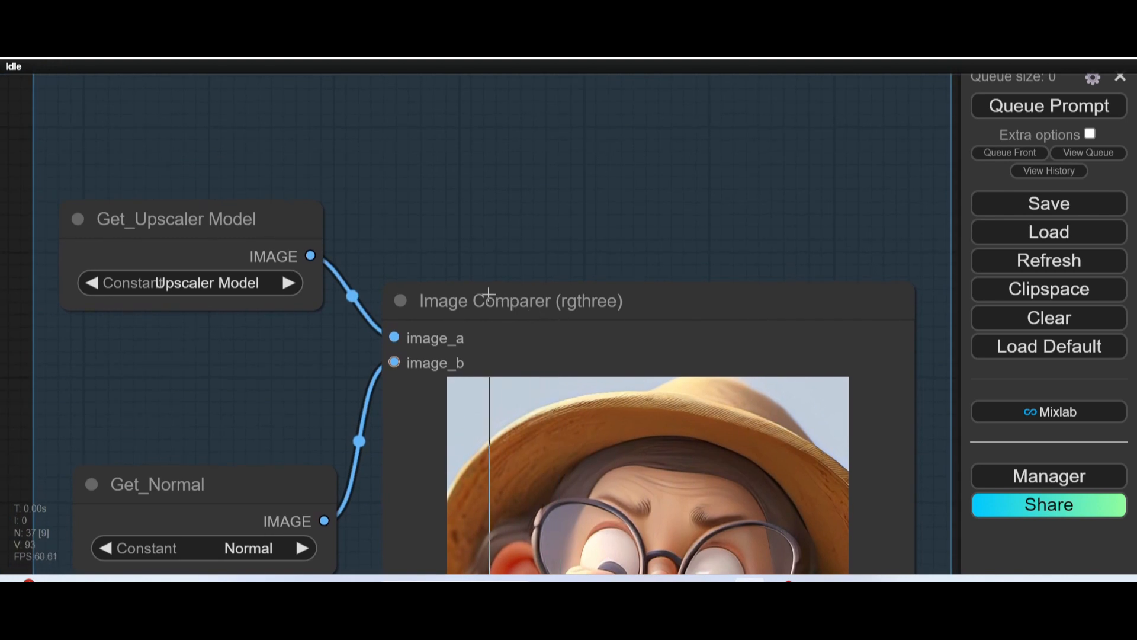
scroll(529, 299, up, 2)
scroll(530, 299, down, 5)
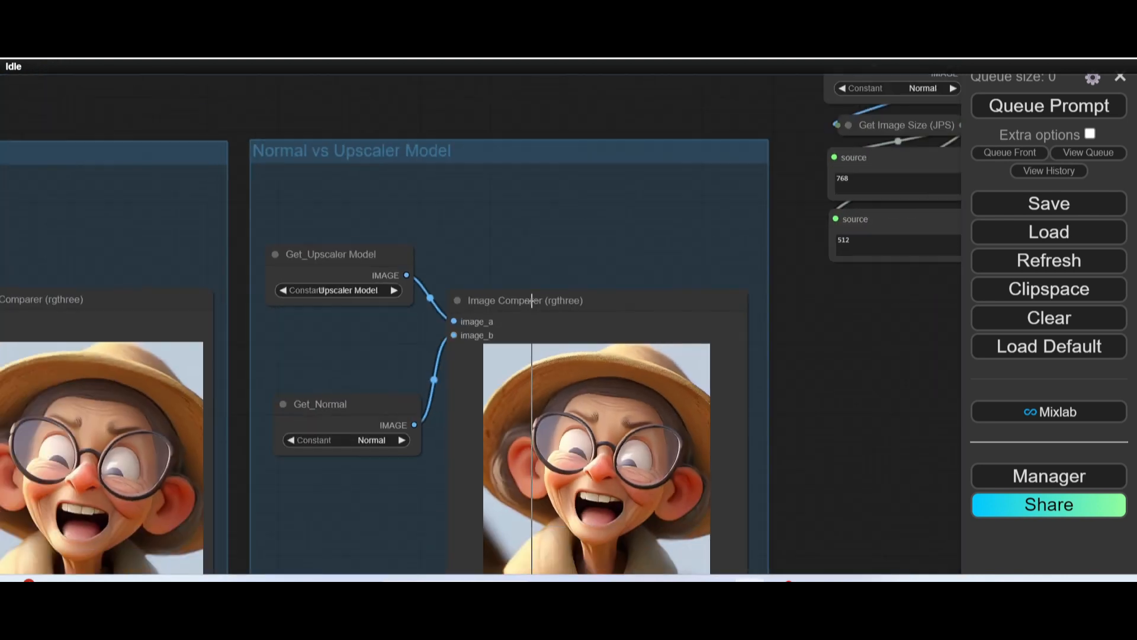
scroll(531, 300, down, 5)
scroll(750, 353, down, 2)
drag(750, 354, 776, 397)
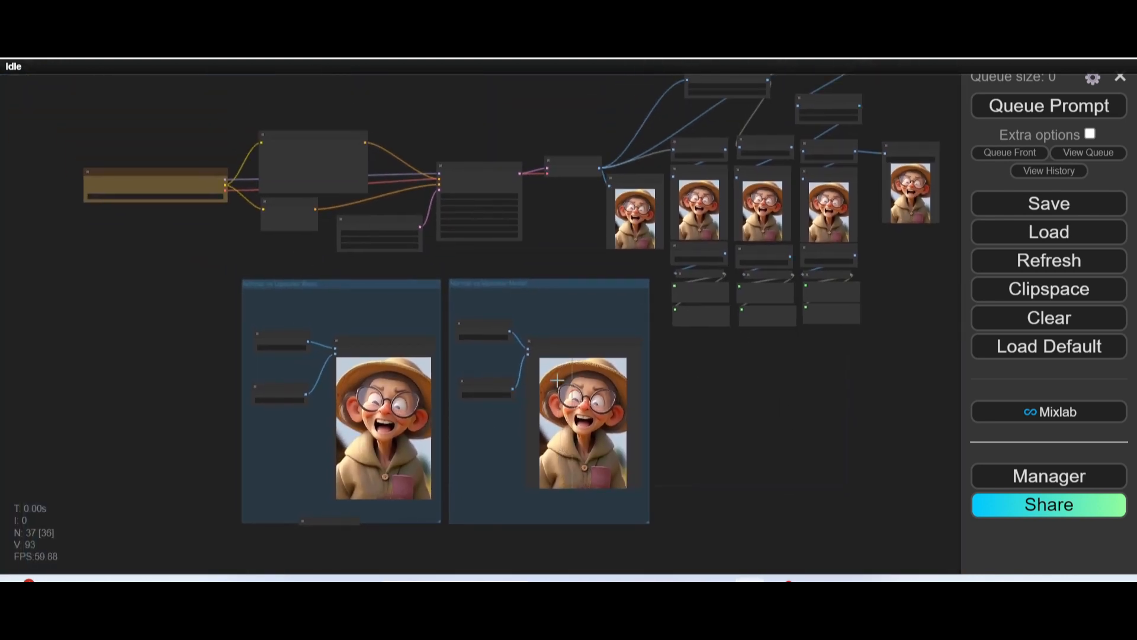
scroll(527, 351, up, 2)
scroll(804, 341, down, 5)
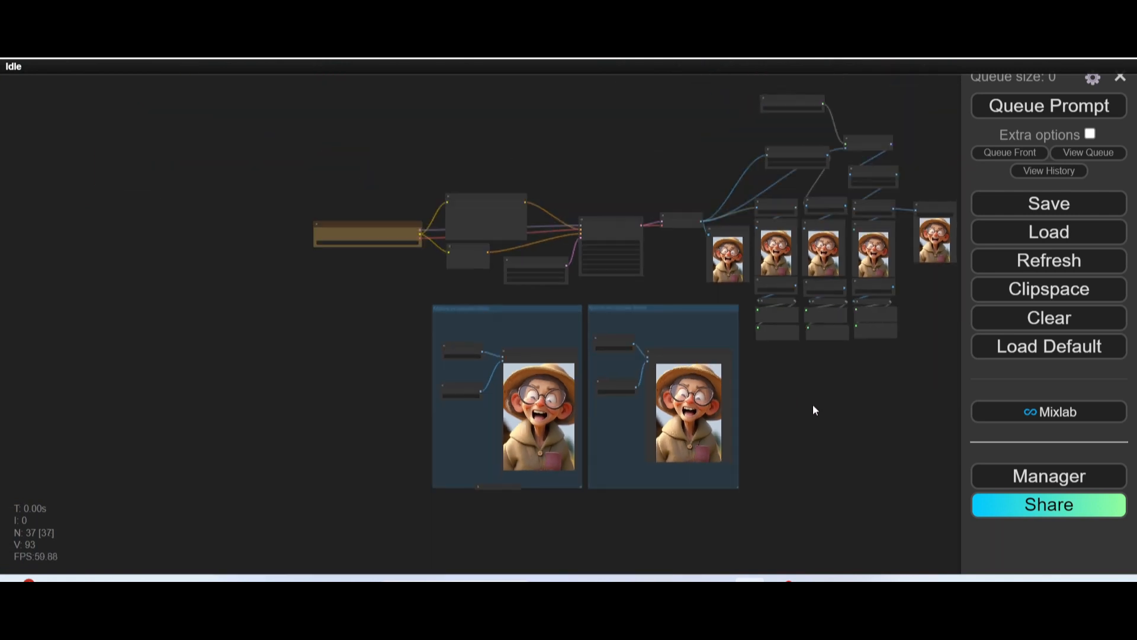
Examine the Normal, Upscaler Basic and Upscaler Model previews with their image size nodes within the overall workflow.
drag(815, 409, 695, 447)
scroll(681, 408, up, 5)
scroll(681, 407, down, 3)
scroll(681, 408, down, 2)
scroll(695, 444, up, 4)
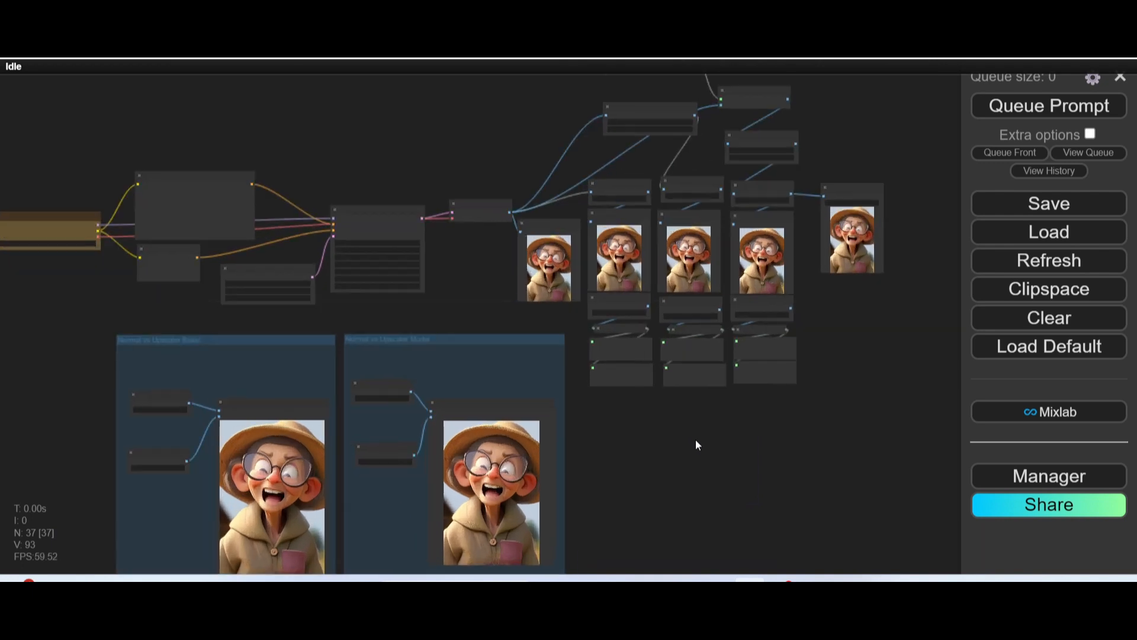
scroll(696, 441, down, 2)
scroll(690, 433, down, 2)
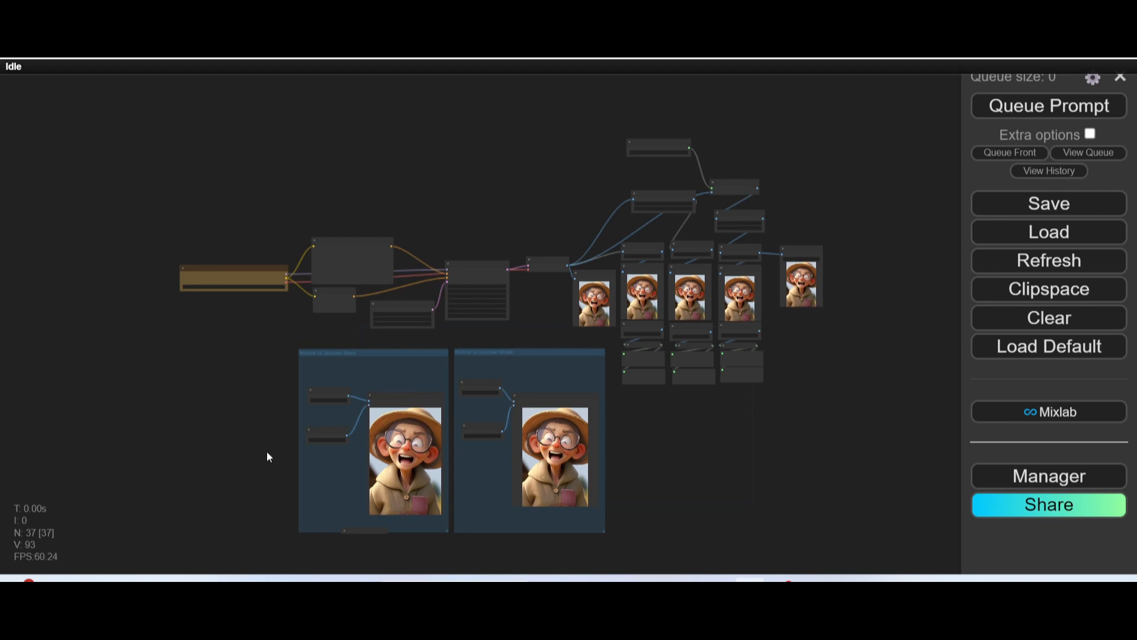
scroll(645, 307, up, 6)
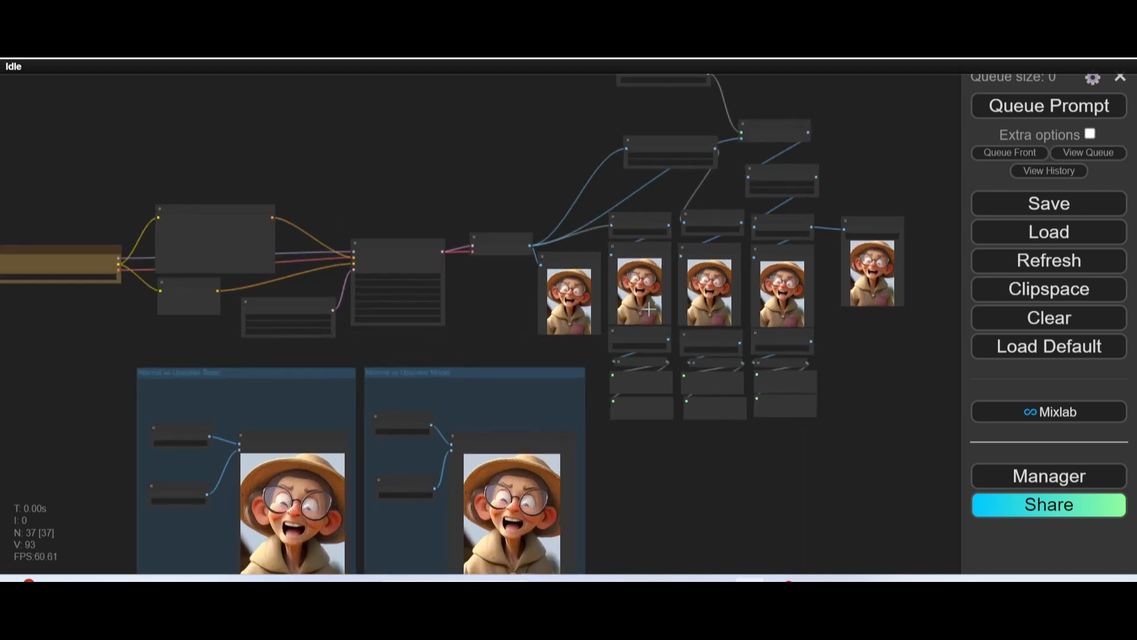
scroll(658, 316, down, 8)
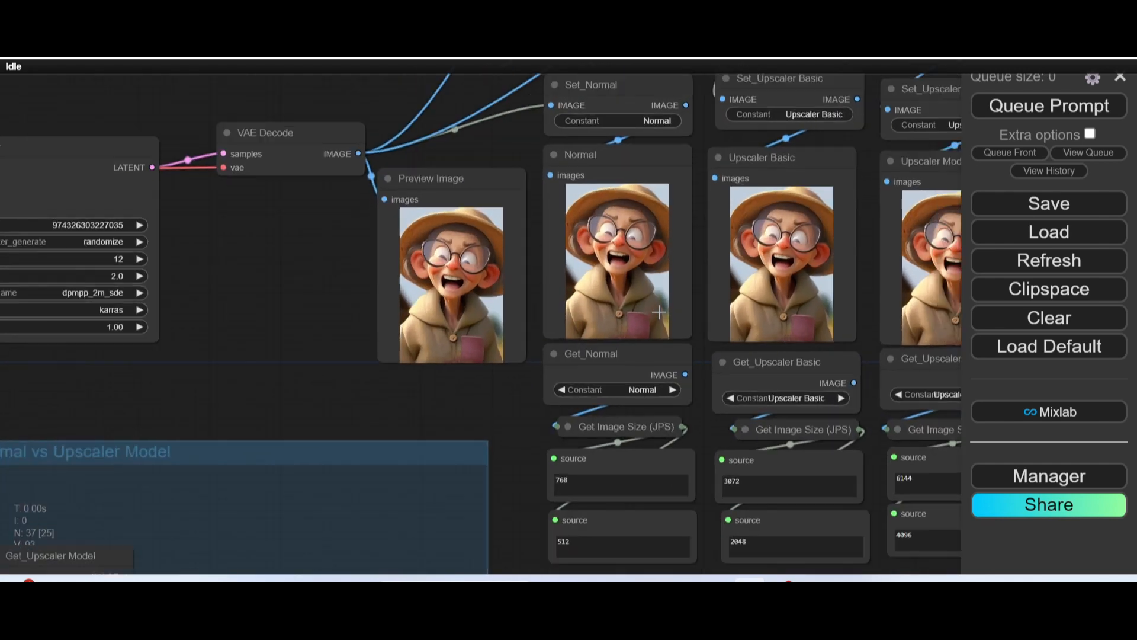
scroll(648, 461, down, 2)
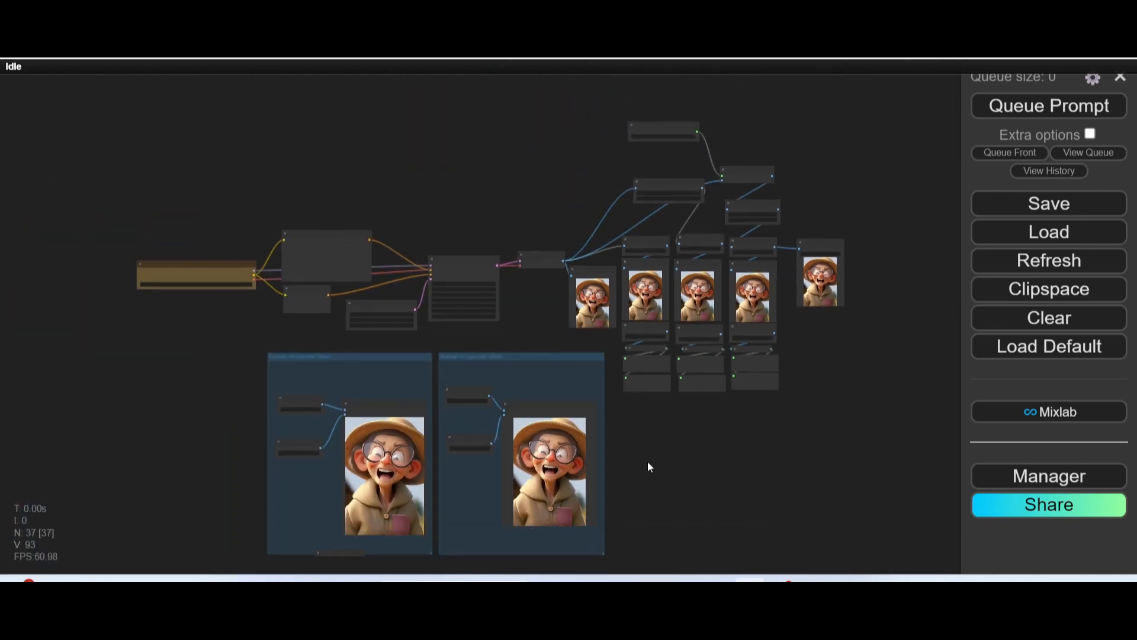
Show the ComfyUI Manager options for installing custom nodes and models, and return to the workflow overview.
click(1062, 480)
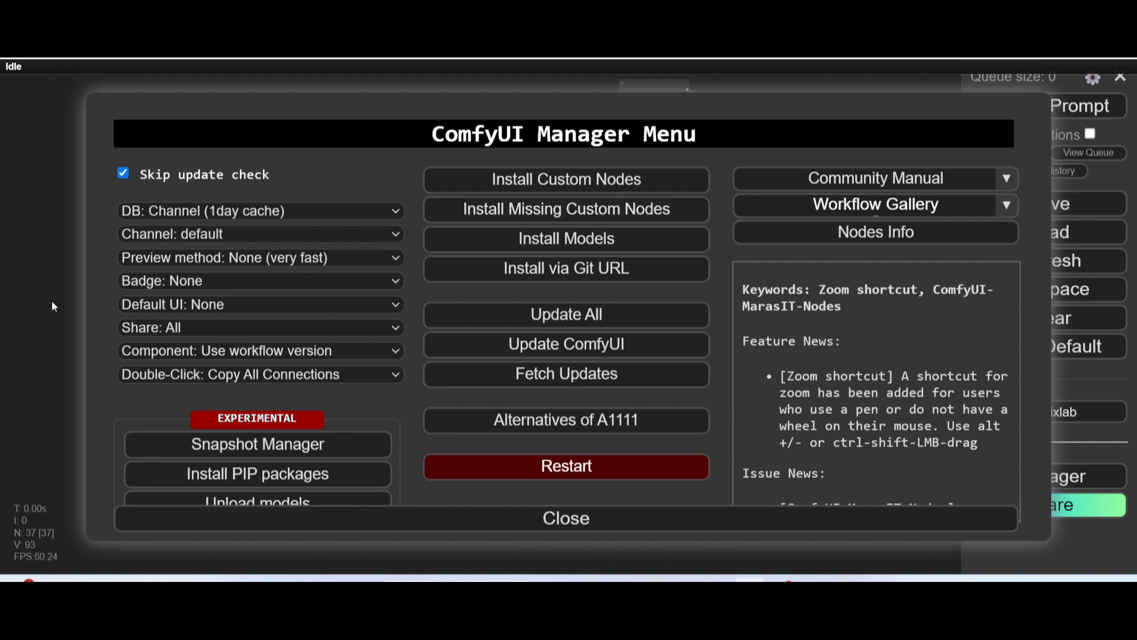
click(572, 520)
scroll(579, 249, up, 3)
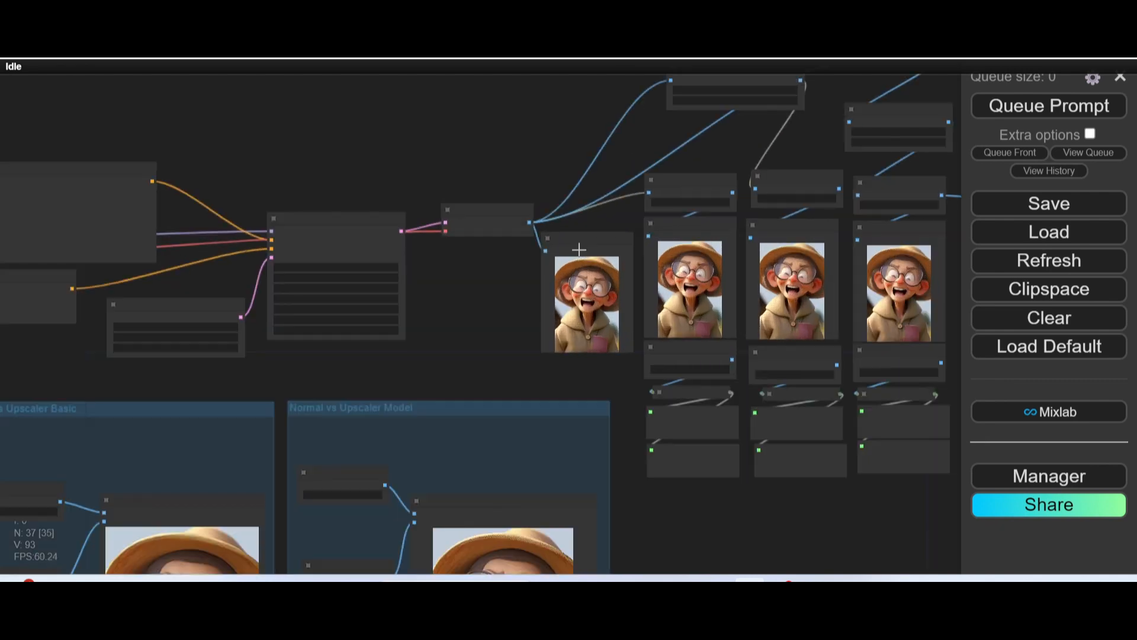
scroll(414, 303, down, 4)
drag(497, 339, 508, 369)
scroll(473, 327, down, 2)
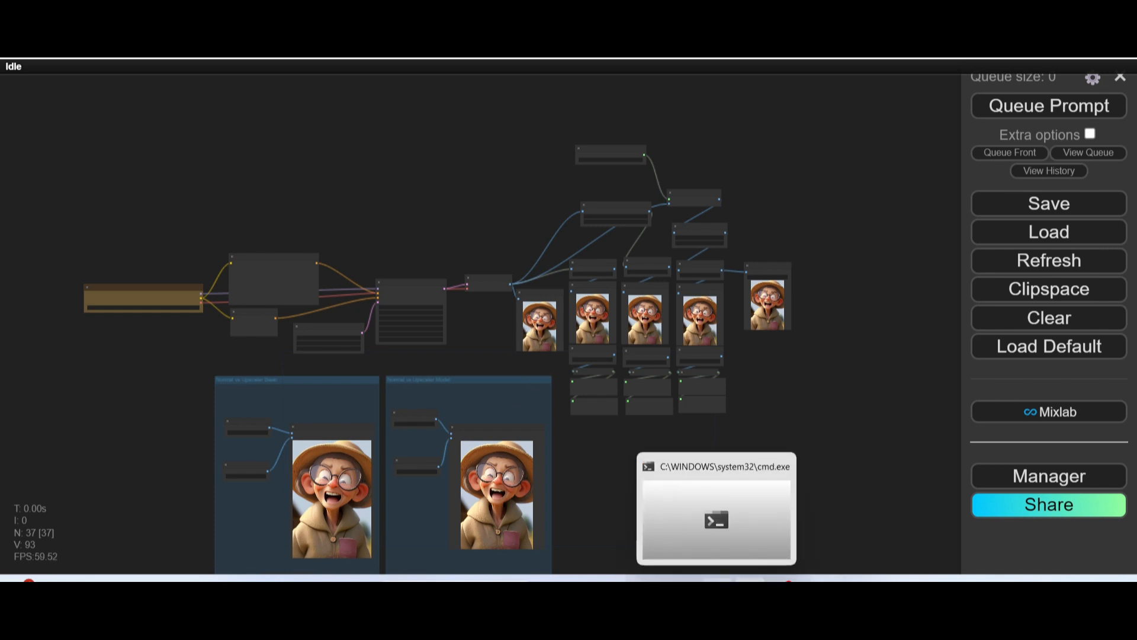
Check the prompt execution log in the cmd.exe console window and return to the ComfyUI workflow.
click(716, 505)
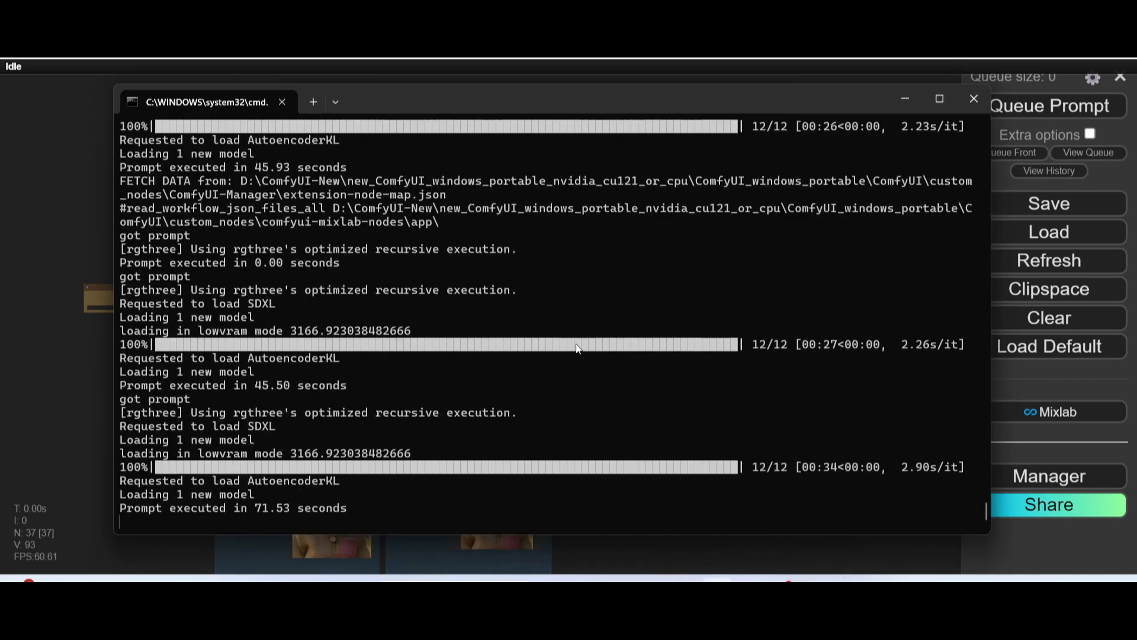
click(49, 181)
scroll(616, 482, up, 6)
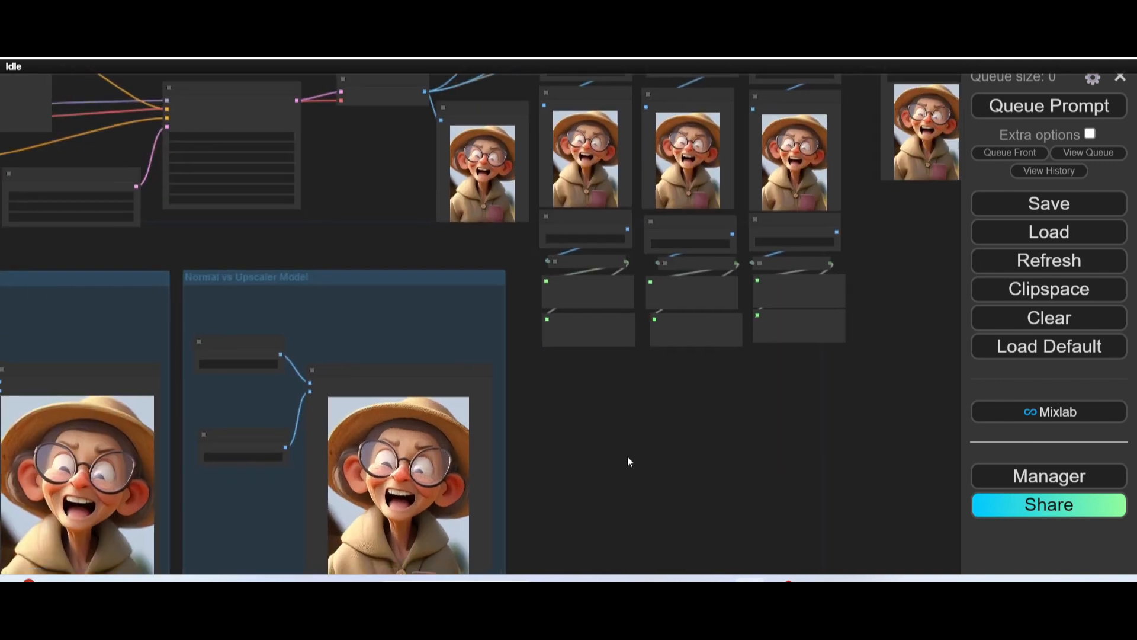
drag(627, 460, 726, 382)
scroll(727, 385, down, 4)
scroll(728, 385, down, 3)
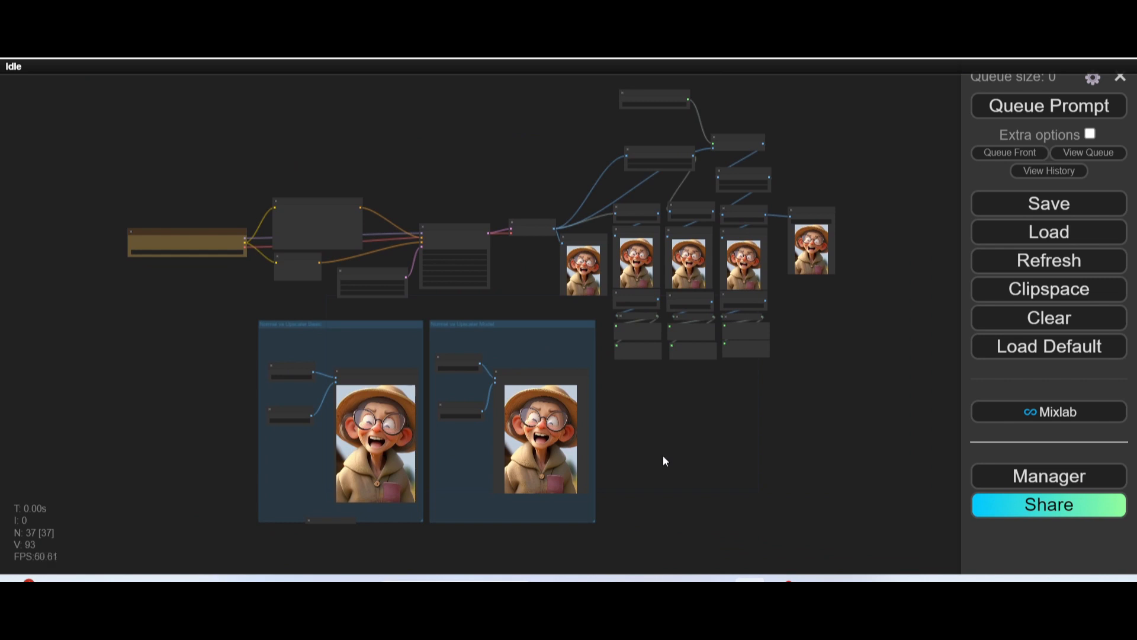
scroll(663, 455, up, 1)
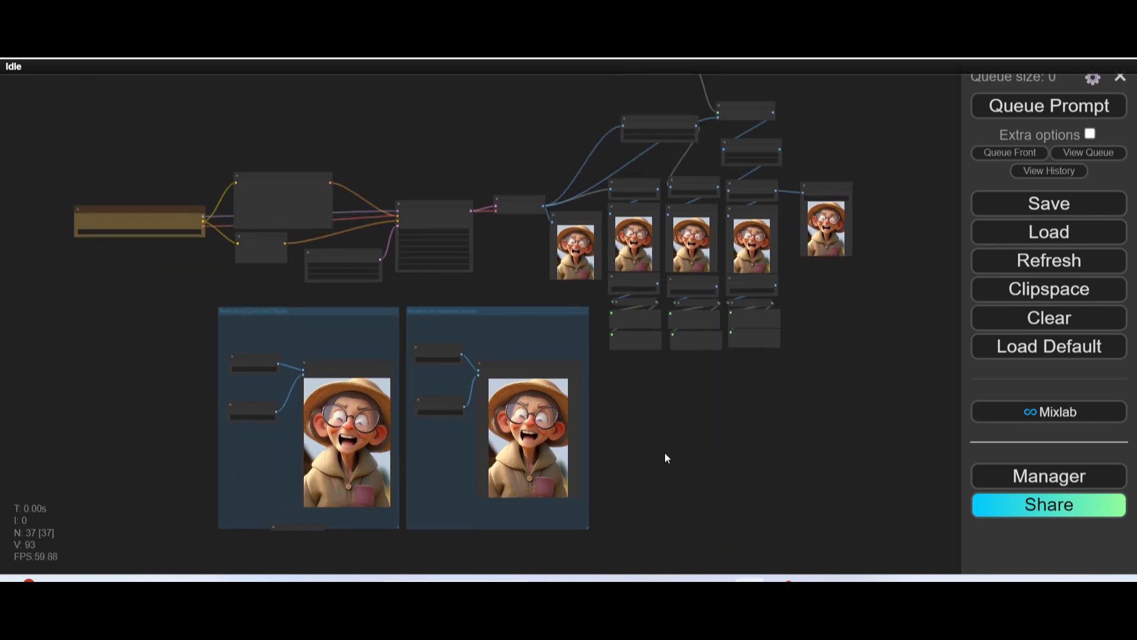
scroll(665, 453, down, 2)
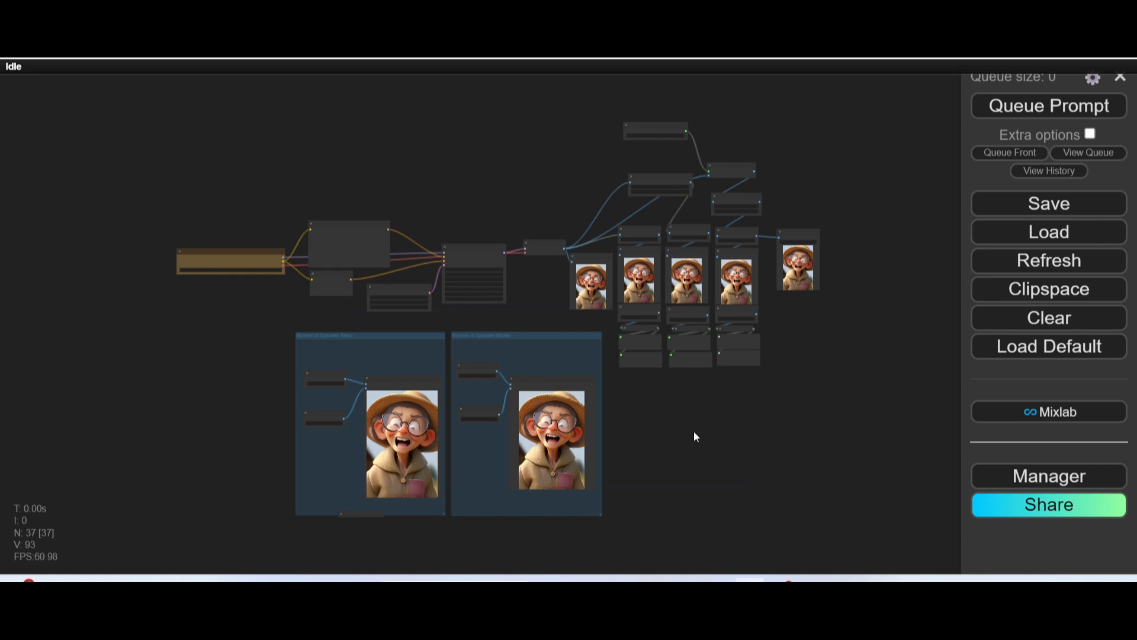